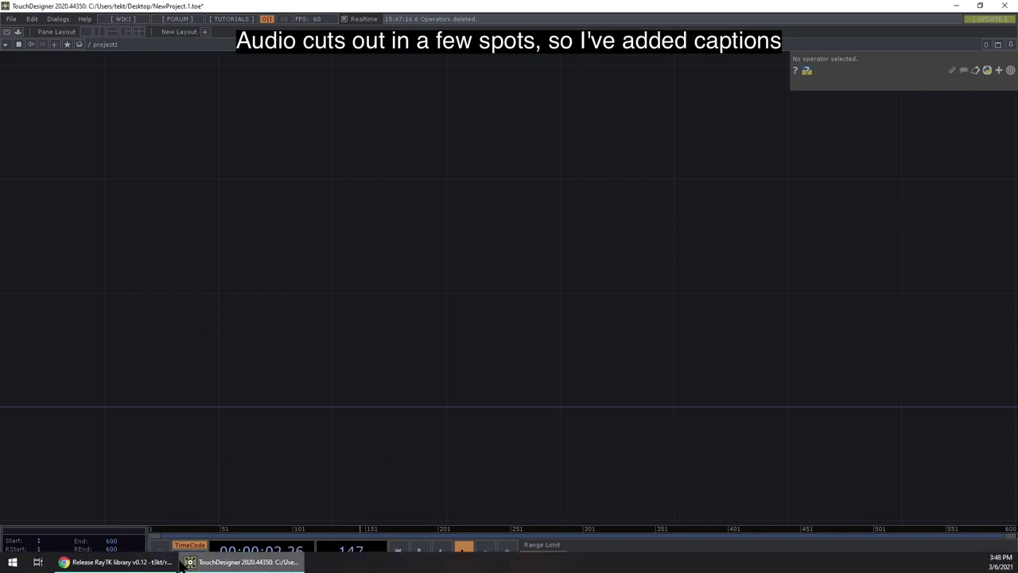
Switch to the browser with the RayTK library v0.12 release page and download the RayTK-0.12.tox asset.
{"action": "left_click", "coordinate": [112, 559]}
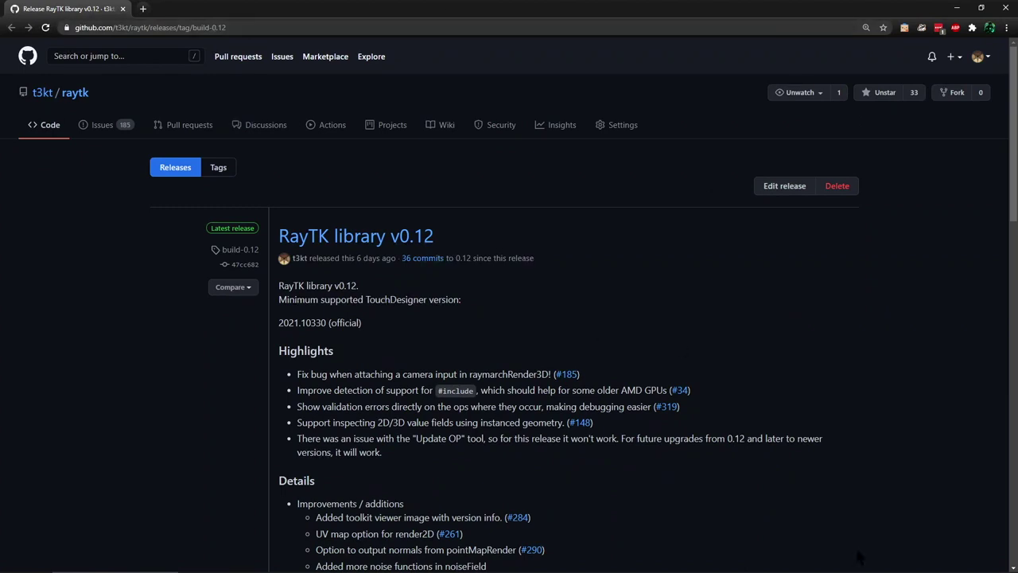
{"action": "scroll", "coordinate": [429, 333], "scroll_direction": "down", "scroll_amount": 10}
{"action": "scroll", "coordinate": [430, 333], "scroll_direction": "down", "scroll_amount": 3}
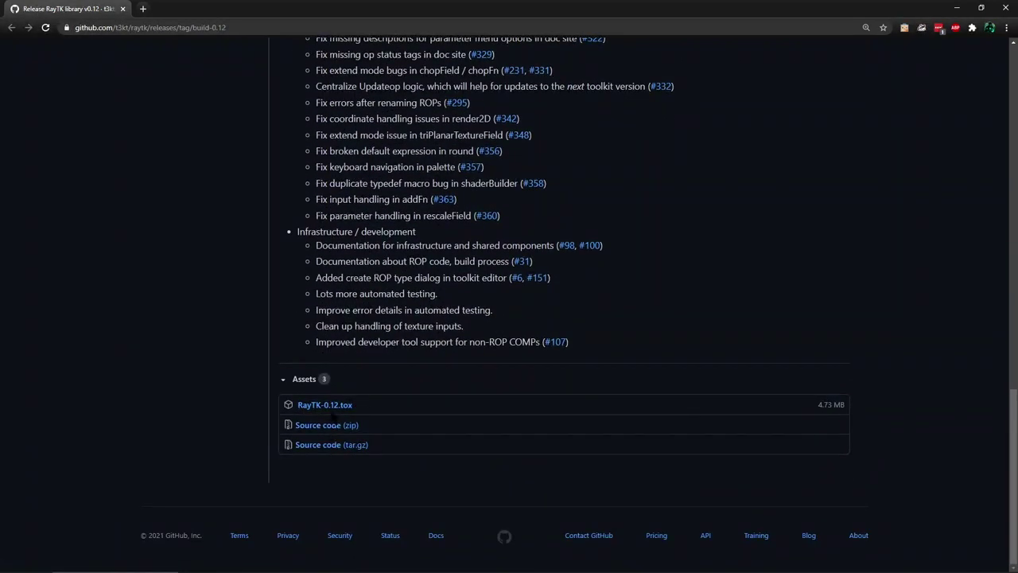
{"action": "left_click", "coordinate": [329, 405]}
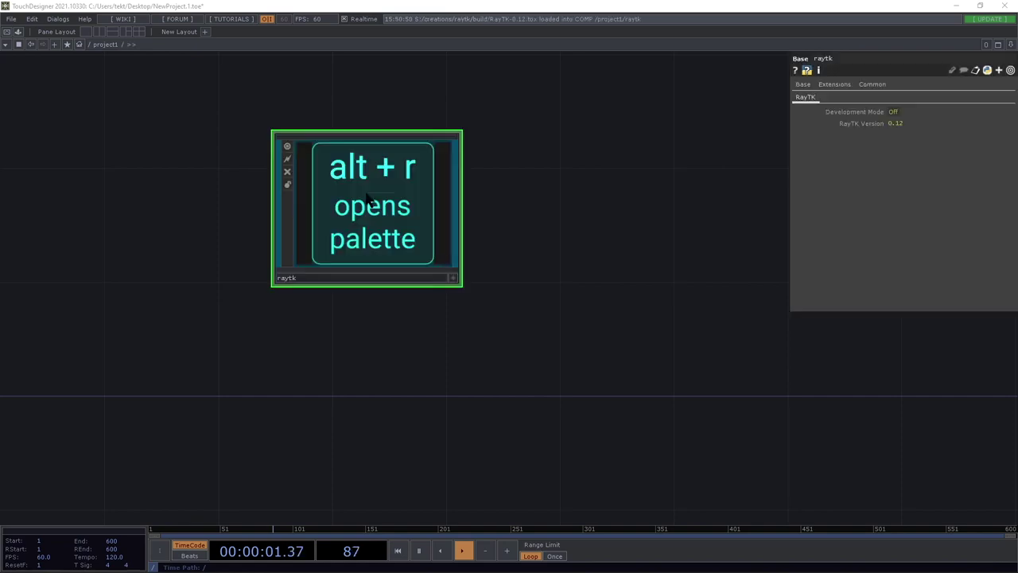
{"action": "left_click_drag", "start_coordinate": [613, 305], "coordinate": [465, 370]}
{"action": "scroll", "coordinate": [499, 324], "scroll_direction": "down", "scroll_amount": 1}
{"action": "scroll", "coordinate": [499, 324], "scroll_direction": "down", "scroll_amount": 2}
{"action": "left_click_drag", "start_coordinate": [575, 338], "coordinate": [628, 252]}
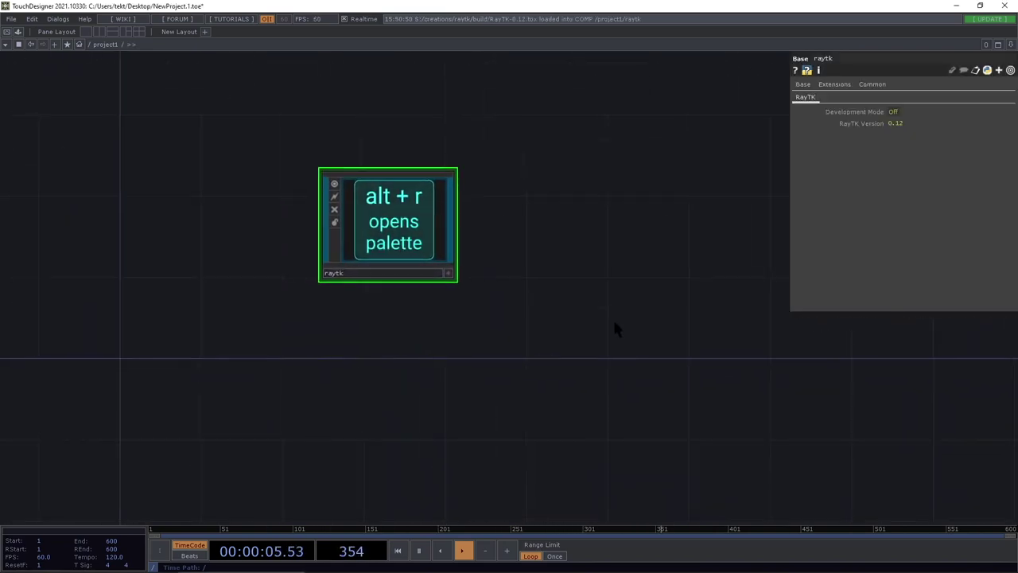
{"action": "left_click_drag", "start_coordinate": [616, 327], "coordinate": [599, 332]}
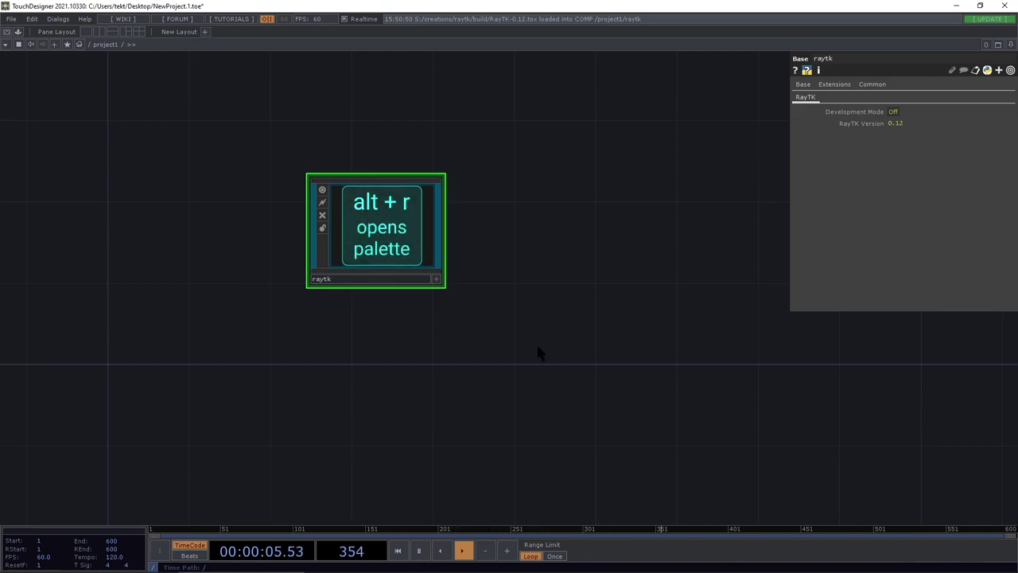
Add a boxSdf operator to the project network from the RayTK palette.
{"action": "left_click_drag", "start_coordinate": [552, 333], "coordinate": [378, 332]}
{"action": "scroll", "coordinate": [375, 333], "scroll_direction": "down", "scroll_amount": 4}
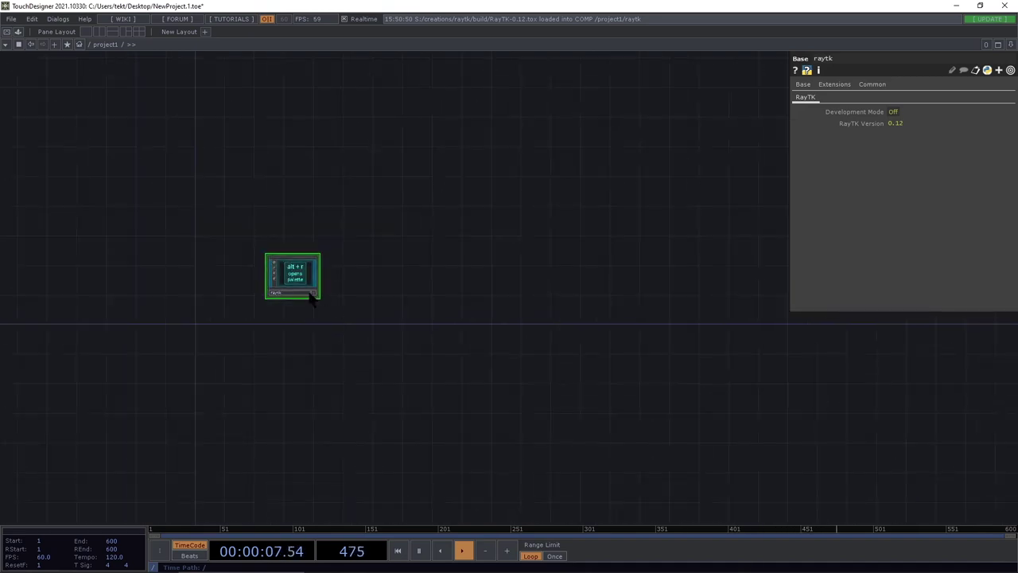
{"action": "scroll", "coordinate": [363, 337], "scroll_direction": "up", "scroll_amount": 3}
{"action": "key", "text": "alt+r"}
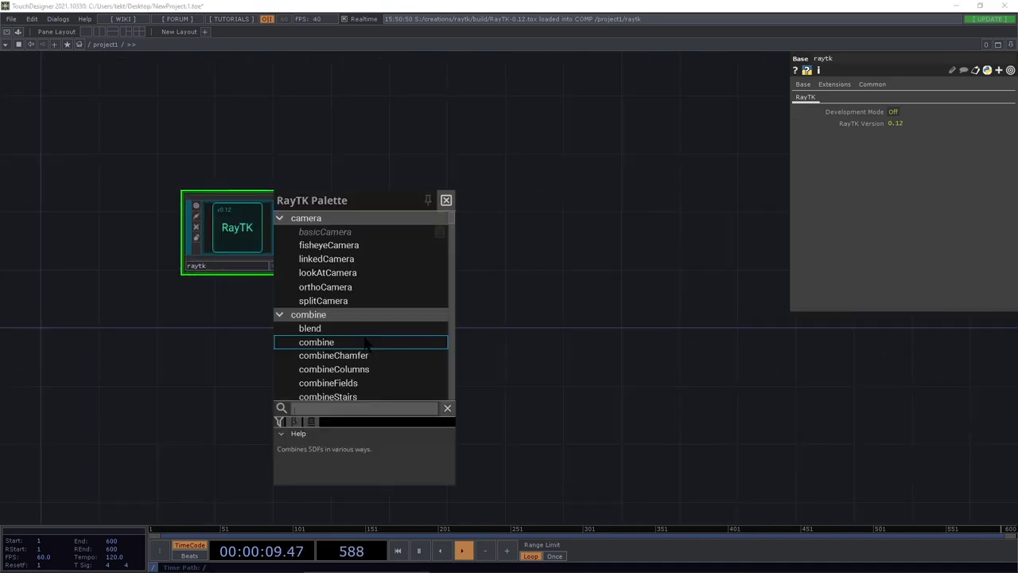
{"action": "key", "text": "Down"}
{"action": "key", "text": "Down"}
{"action": "key", "text": "Down"}
{"action": "key", "text": "Down"}
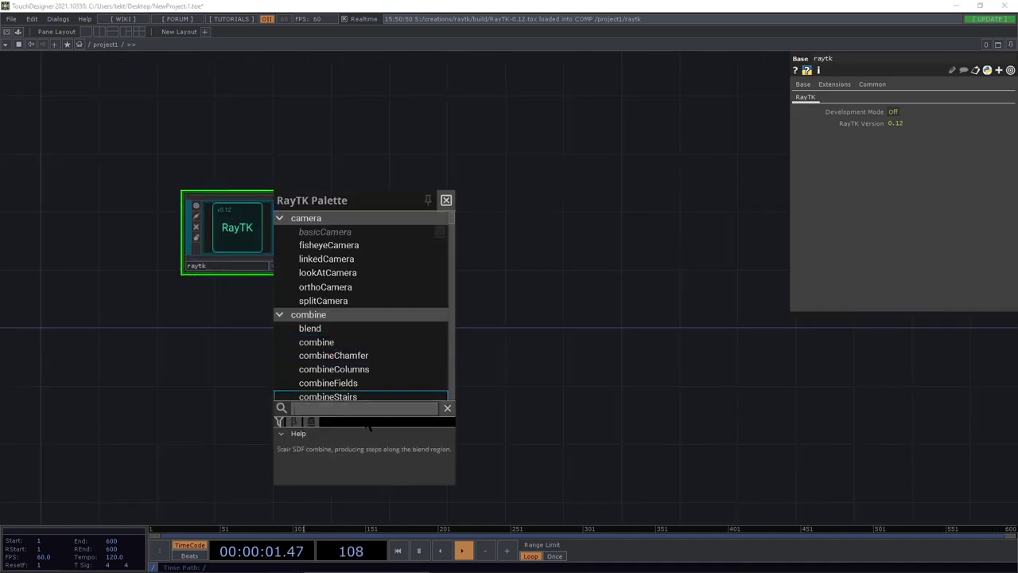
{"action": "type", "text": "sdf"}
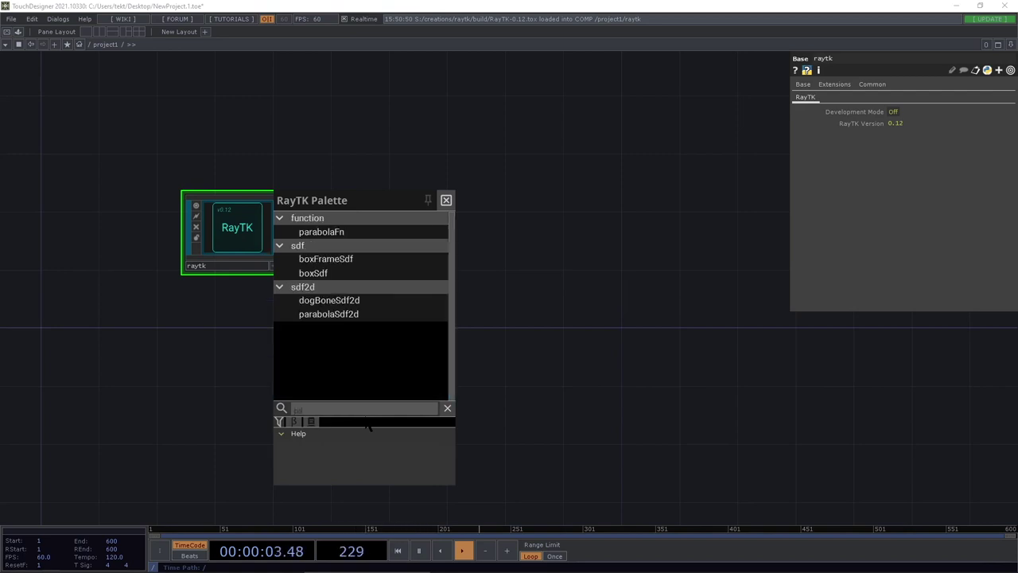
{"action": "key", "text": "Down"}
{"action": "key", "text": "Return"}
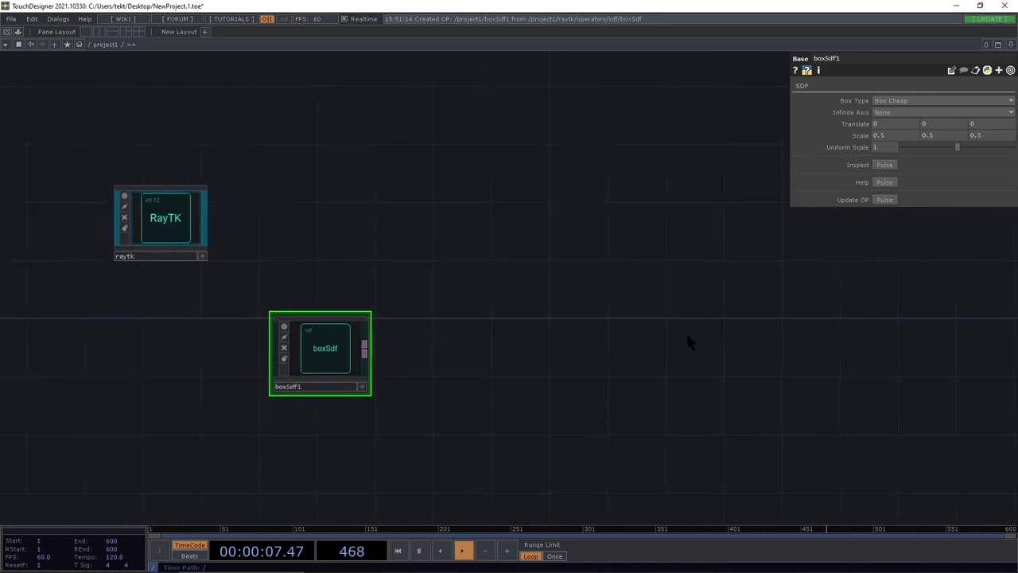
Add a raymarchRender3D operator from the RayTK palette and connect boxSdf1 to its first input.
{"action": "key", "text": "alt+r"}
{"action": "type", "text": "ra"}
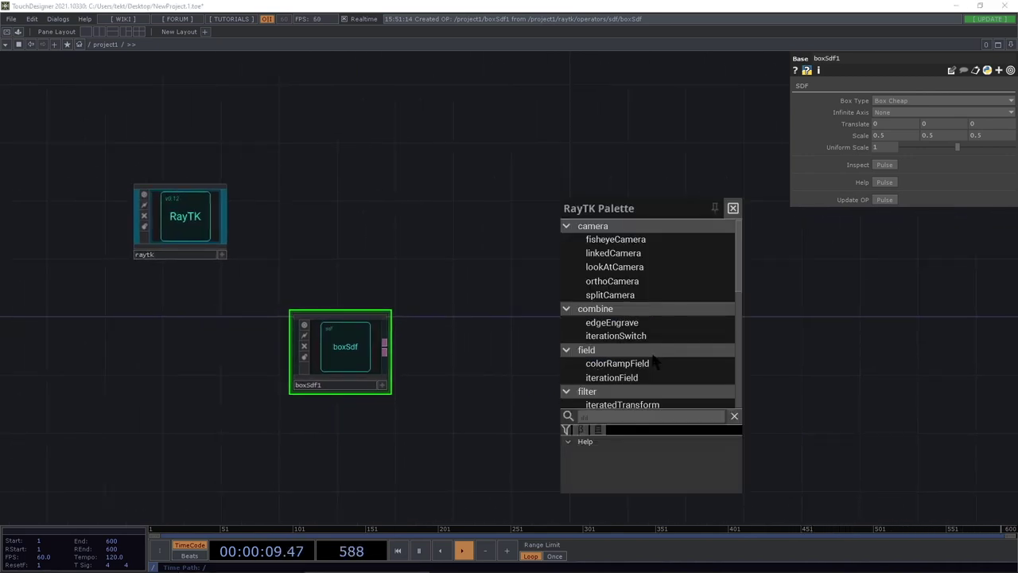
{"action": "key", "text": "BackSpace"}
{"action": "key", "text": "BackSpace"}
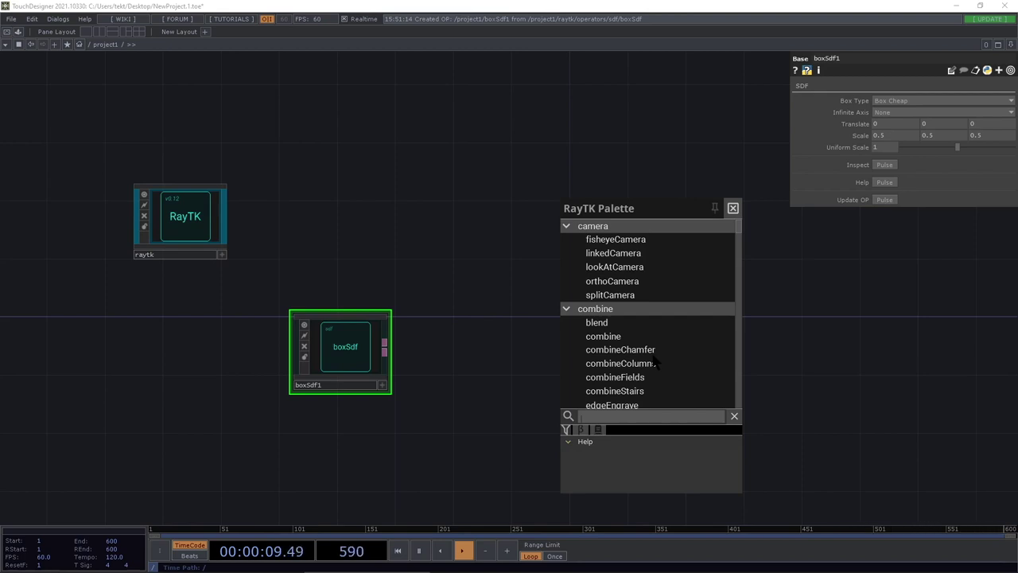
{"action": "type", "text": "rr3"}
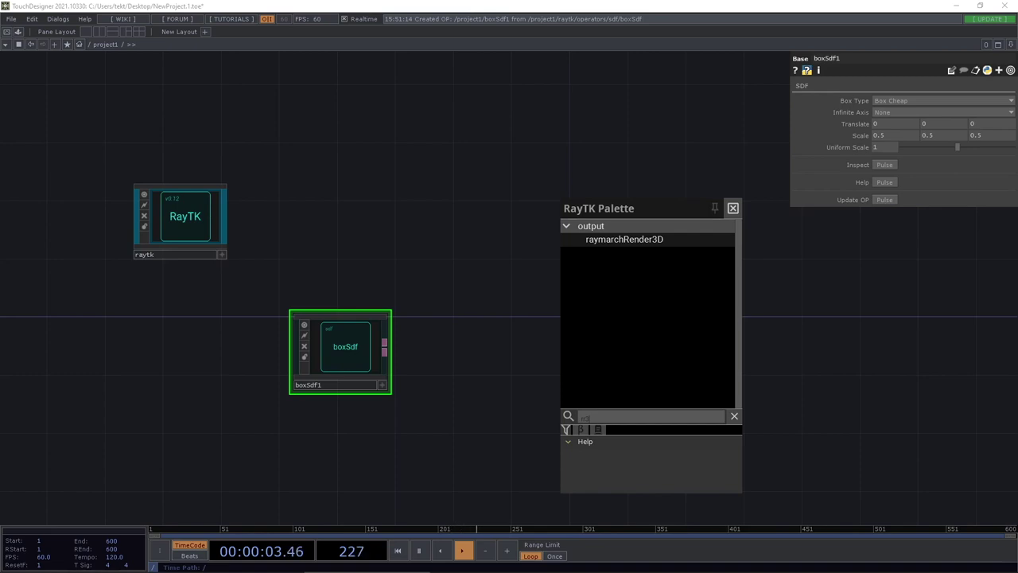
{"action": "left_click", "coordinate": [642, 239]}
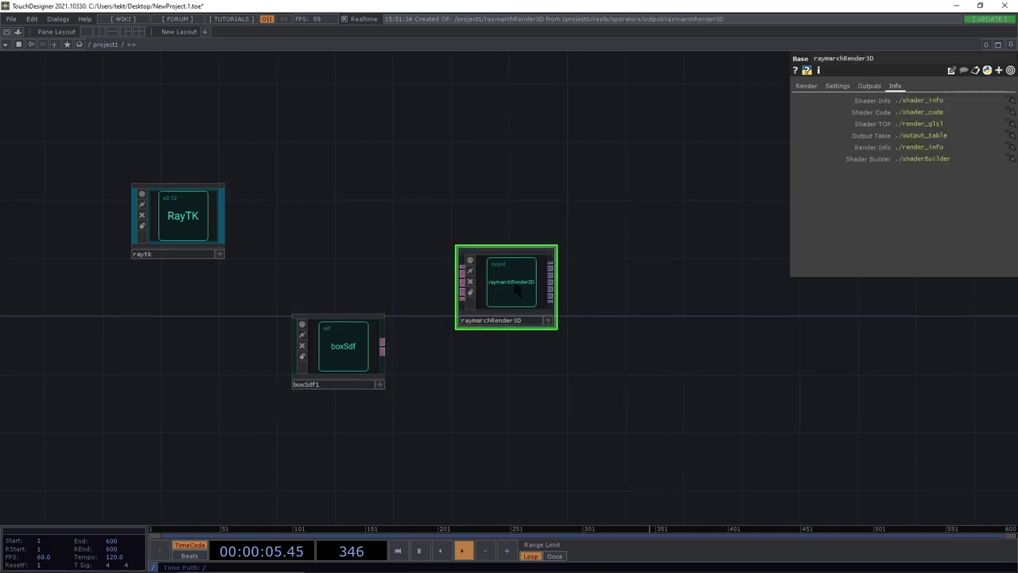
{"action": "left_click_drag", "start_coordinate": [516, 290], "coordinate": [683, 311]}
{"action": "left_click_drag", "start_coordinate": [628, 295], "coordinate": [343, 305]}
Add a Null TOP fed by the first output of raymarchRender3D.
{"action": "left_click_drag", "start_coordinate": [548, 442], "coordinate": [465, 476]}
{"action": "left_click_drag", "start_coordinate": [621, 324], "coordinate": [719, 347]}
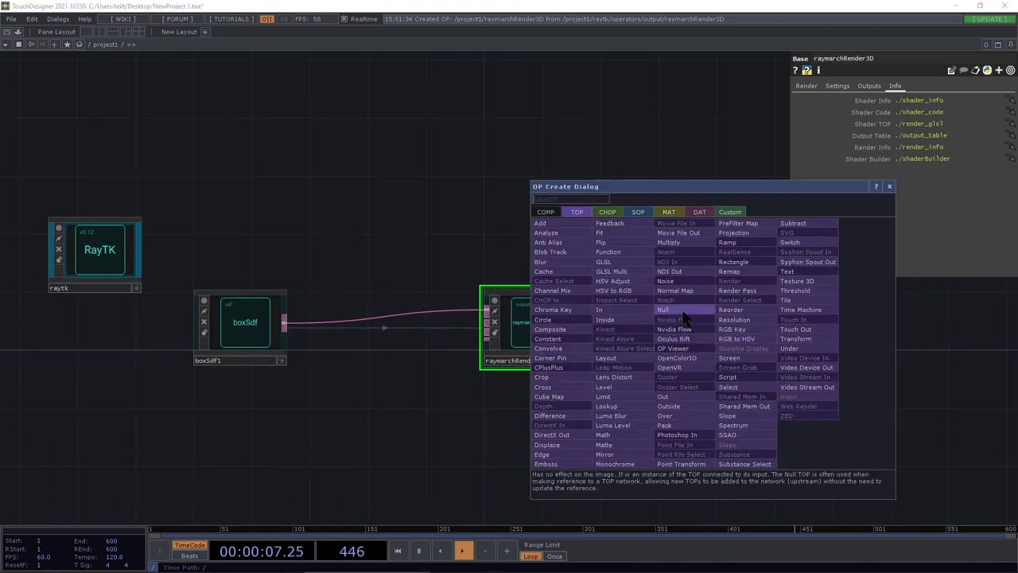
{"action": "left_click", "coordinate": [682, 312]}
{"action": "left_click", "coordinate": [768, 321]}
{"action": "left_click_drag", "start_coordinate": [823, 341], "coordinate": [629, 316]}
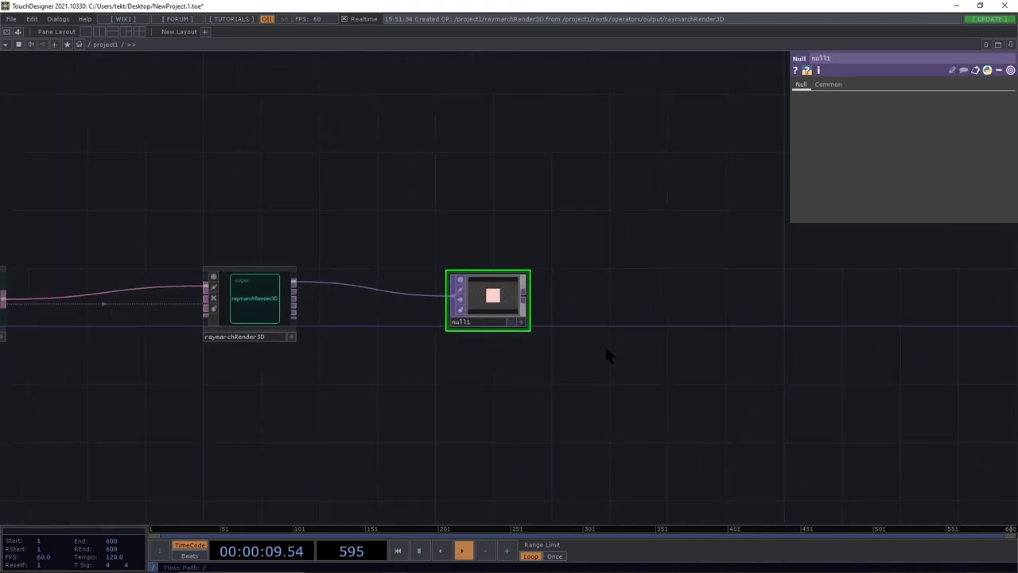
Split the network pane side by side, narrow the right-hand pane and make it a TOP Viewer.
{"action": "left_click", "coordinate": [1010, 45]}
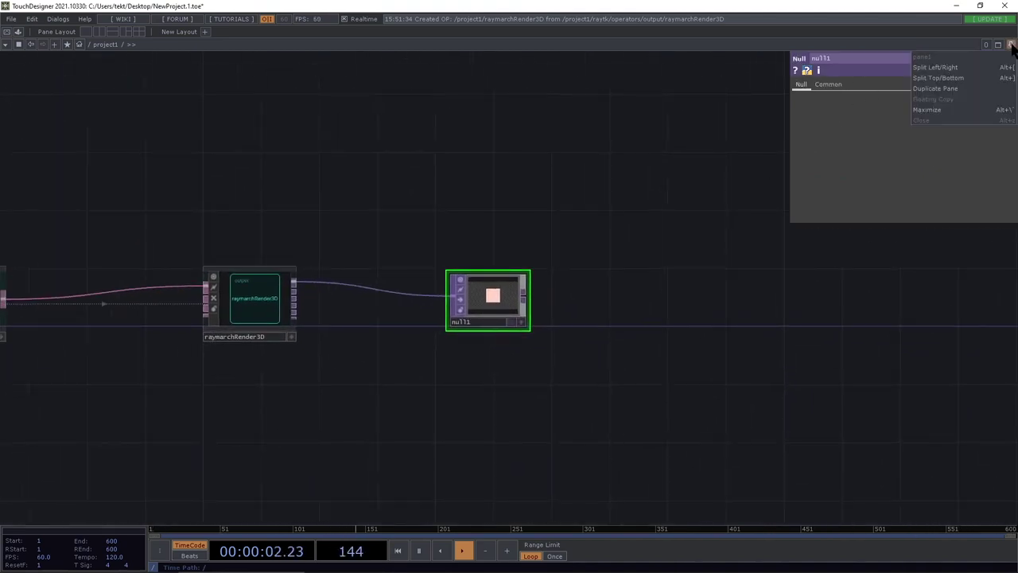
{"action": "left_click", "coordinate": [946, 67]}
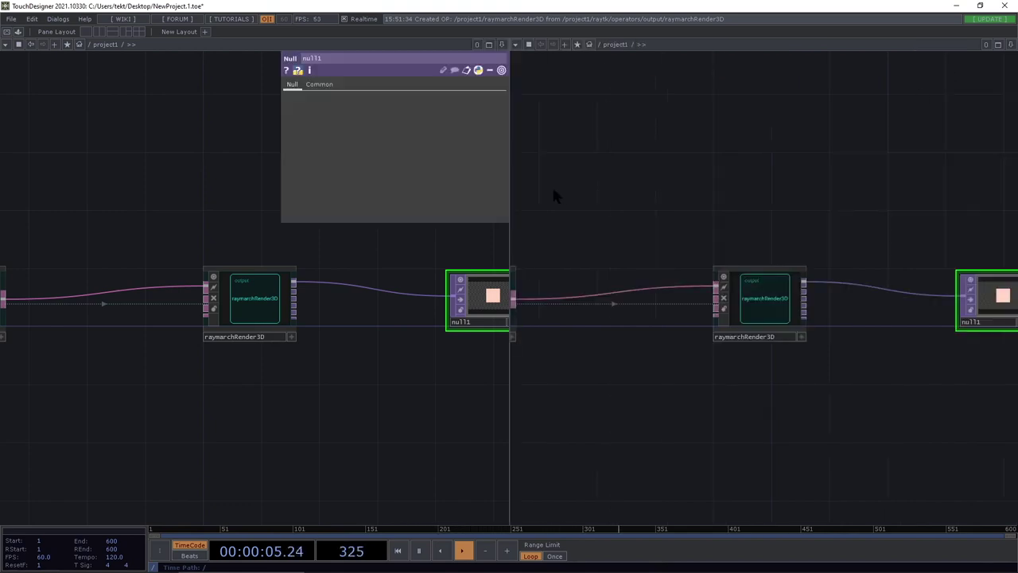
{"action": "left_click_drag", "start_coordinate": [509, 210], "coordinate": [697, 215]}
{"action": "left_click_drag", "start_coordinate": [527, 402], "coordinate": [319, 424]}
{"action": "left_click", "coordinate": [704, 44]}
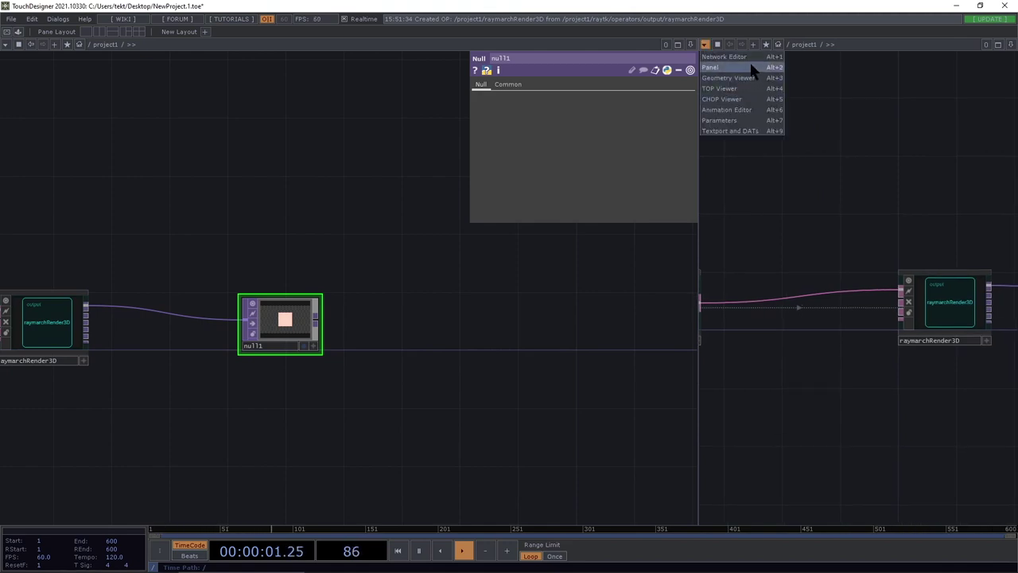
{"action": "left_click", "coordinate": [743, 88]}
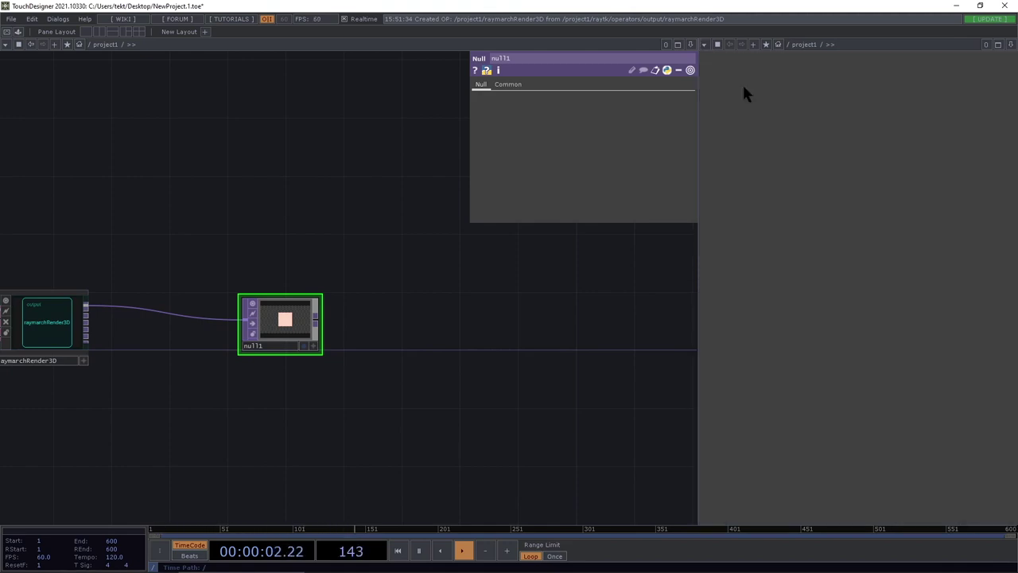
Turn on the display flag of null1 and disable TOP backdrops in the network editor.
{"action": "left_click", "coordinate": [306, 345]}
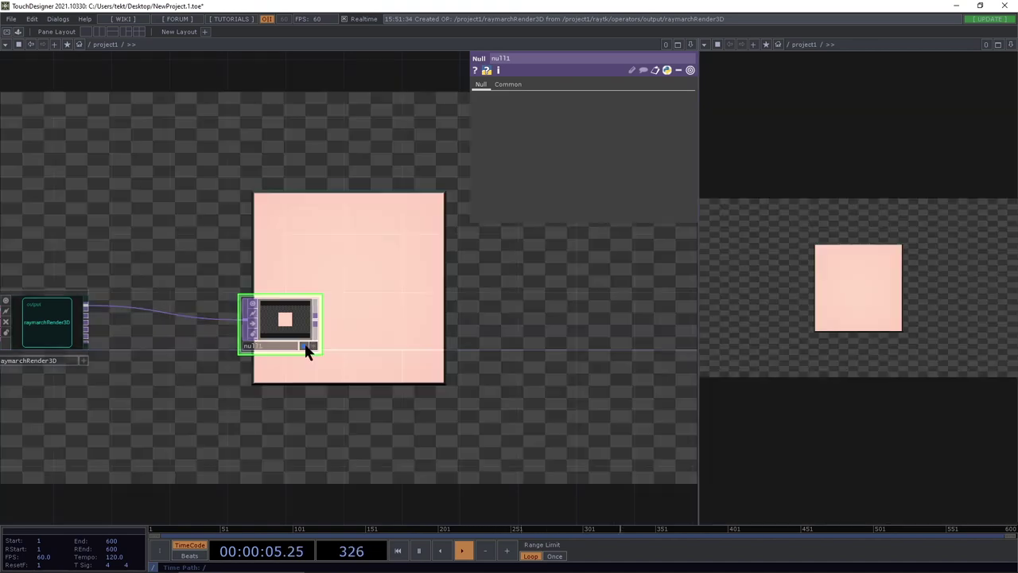
{"action": "left_click_drag", "start_coordinate": [301, 318], "coordinate": [327, 311]}
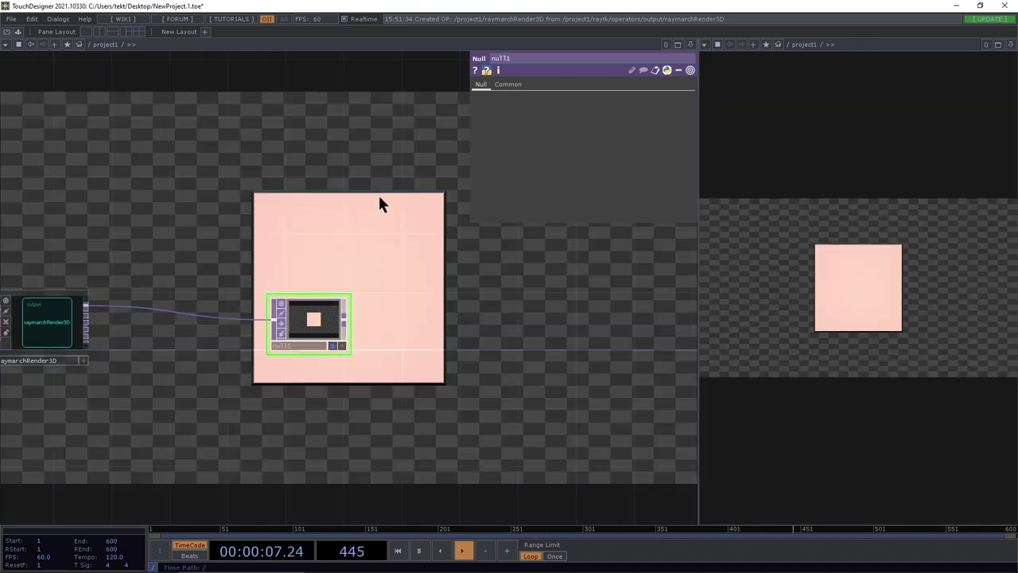
{"action": "right_click", "coordinate": [381, 204]}
{"action": "mouse_move", "coordinate": [419, 231]}
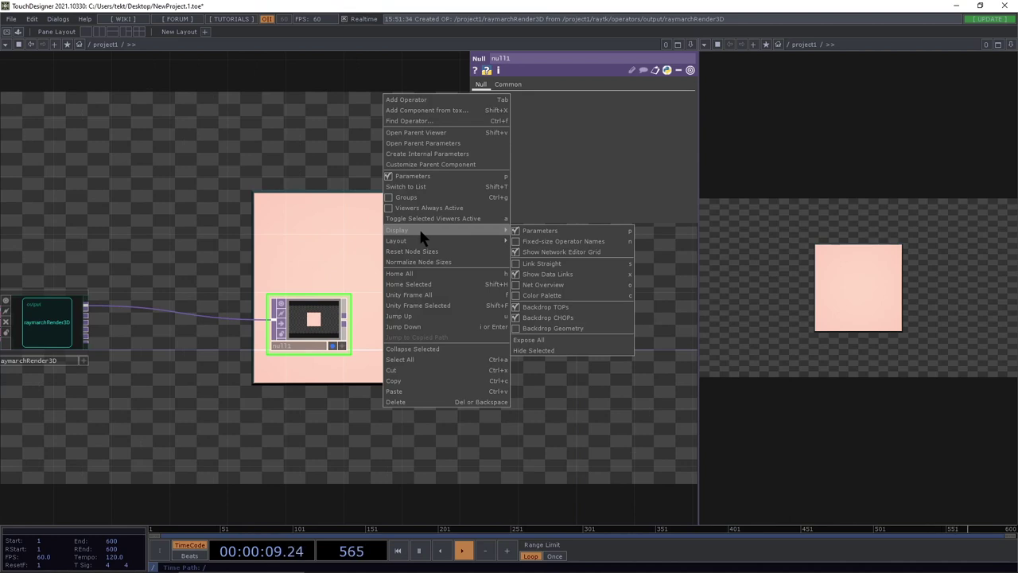
{"action": "left_click", "coordinate": [561, 307]}
Frame the whole network and move the raytk component farther above and to the left of the operator chain.
{"action": "left_click_drag", "start_coordinate": [372, 417], "coordinate": [848, 399]}
{"action": "key", "text": "h"}
{"action": "left_click_drag", "start_coordinate": [247, 314], "coordinate": [256, 314]}
{"action": "left_click_drag", "start_coordinate": [169, 270], "coordinate": [148, 156]}
{"action": "left_click_drag", "start_coordinate": [316, 186], "coordinate": [270, 186]}
{"action": "left_click_drag", "start_coordinate": [368, 411], "coordinate": [435, 413]}
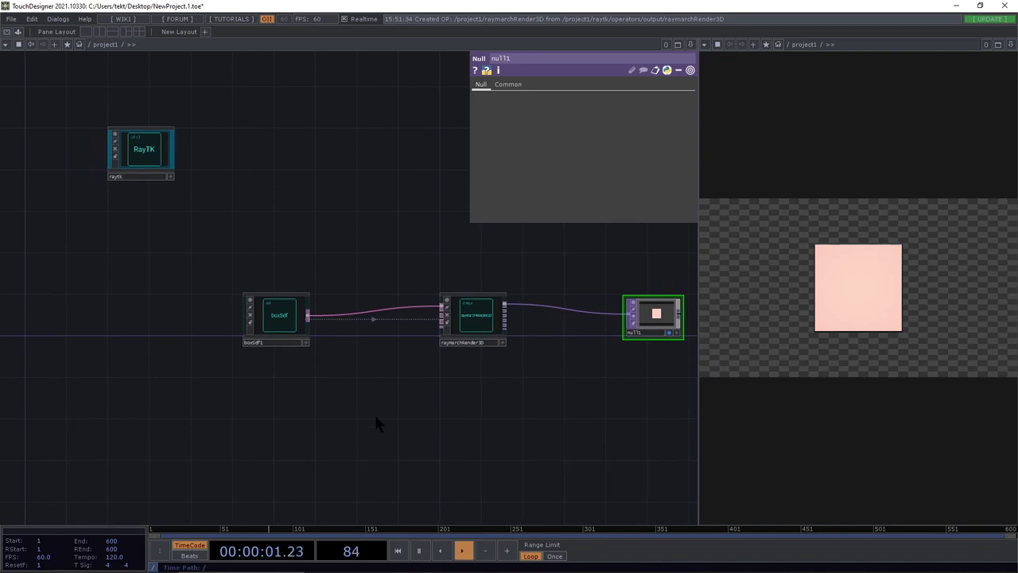
Add a lookAtCamera operator from the RayTK palette and place it below the box-to-render connection.
{"action": "key", "text": "alt+r"}
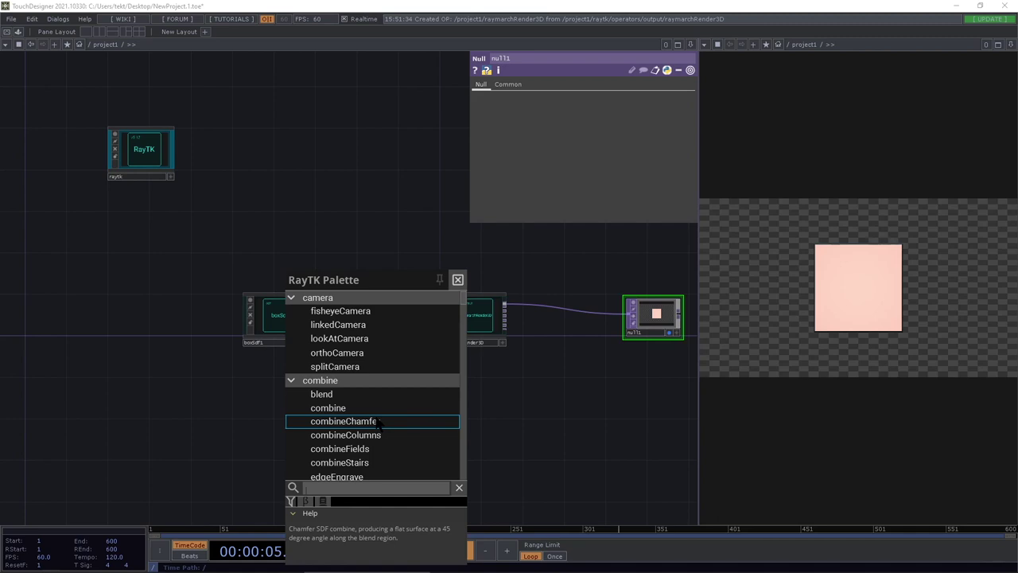
{"action": "type", "text": "lac"}
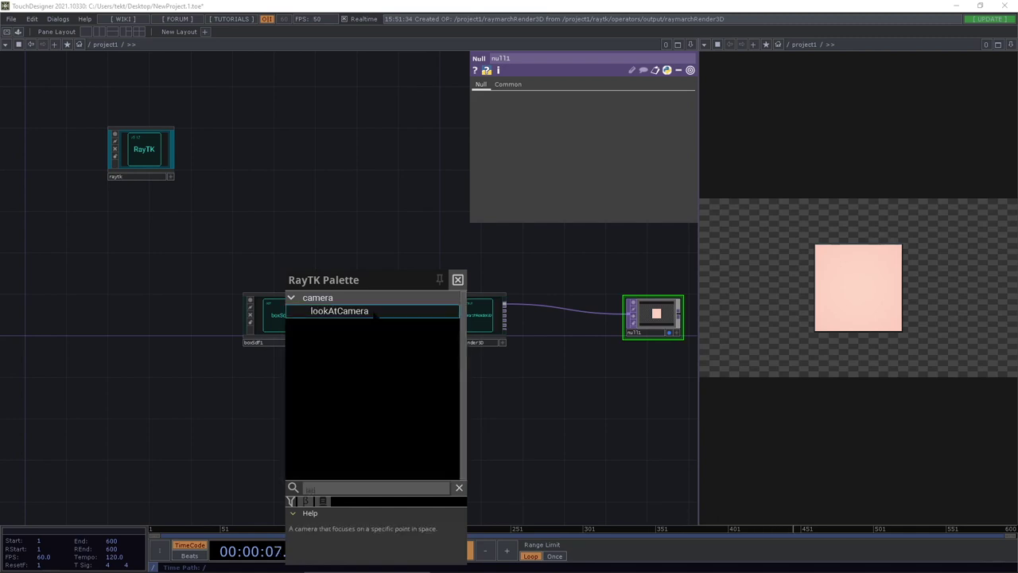
{"action": "left_click", "coordinate": [370, 312]}
{"action": "left_click_drag", "start_coordinate": [354, 298], "coordinate": [367, 428]}
{"action": "left_click", "coordinate": [357, 289]}
{"action": "scroll", "coordinate": [374, 329], "scroll_direction": "up", "scroll_amount": 3}
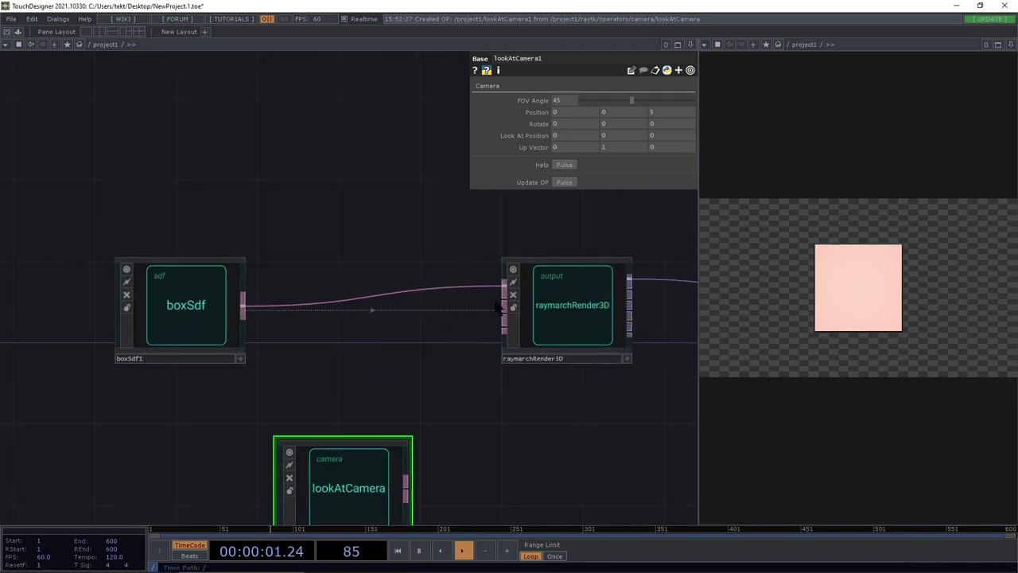
Connect lookAtCamera1 to the second input of raymarchRender3D and set the camera's Position to 1, 2, 5.
{"action": "left_click_drag", "start_coordinate": [504, 306], "coordinate": [340, 450]}
{"action": "left_click_drag", "start_coordinate": [244, 445], "coordinate": [162, 425]}
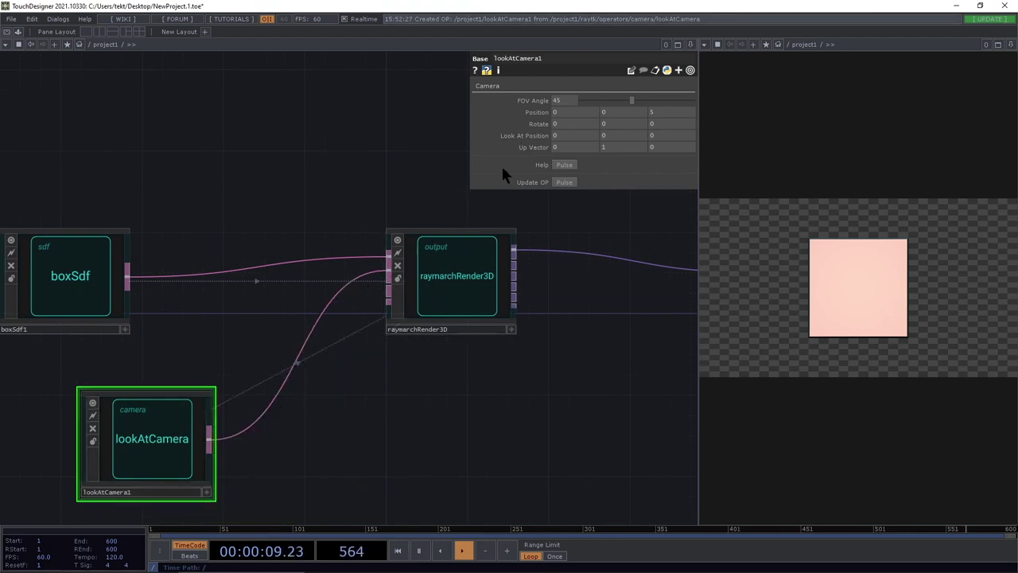
{"action": "middle_click_drag", "start_coordinate": [608, 112], "coordinate": [573, 96]}
Add a pointLight operator from the RayTK palette and place it below lookAtCamera1.
{"action": "scroll", "coordinate": [509, 409], "scroll_direction": "down", "scroll_amount": 5}
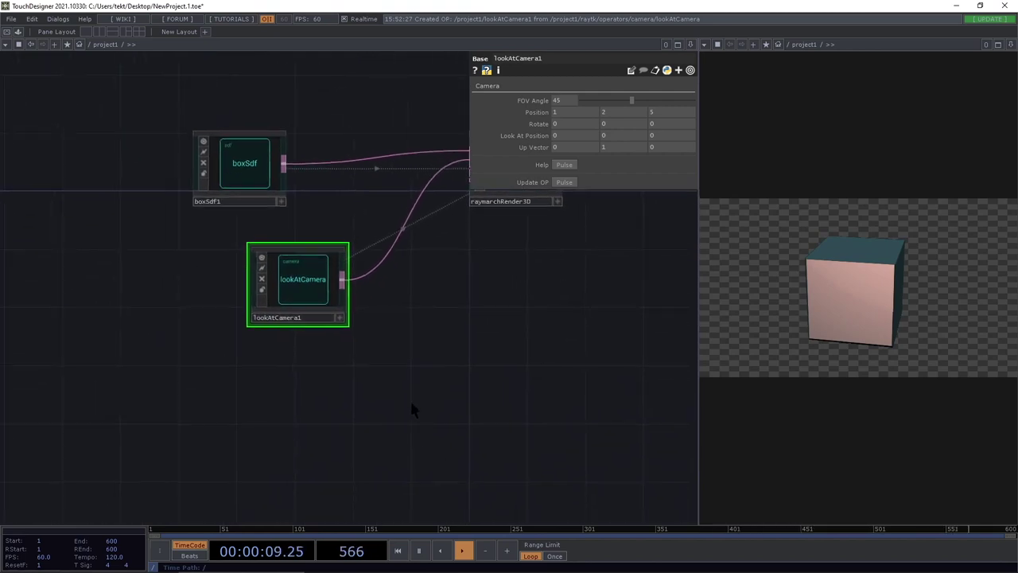
{"action": "key", "text": "alt+r"}
{"action": "type", "text": "pl"}
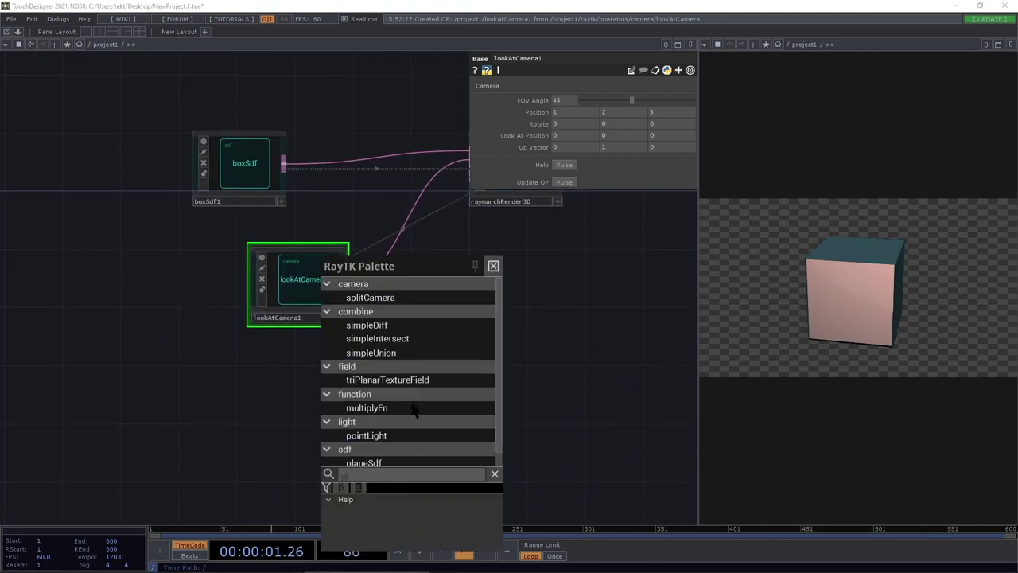
{"action": "left_click", "coordinate": [400, 435]}
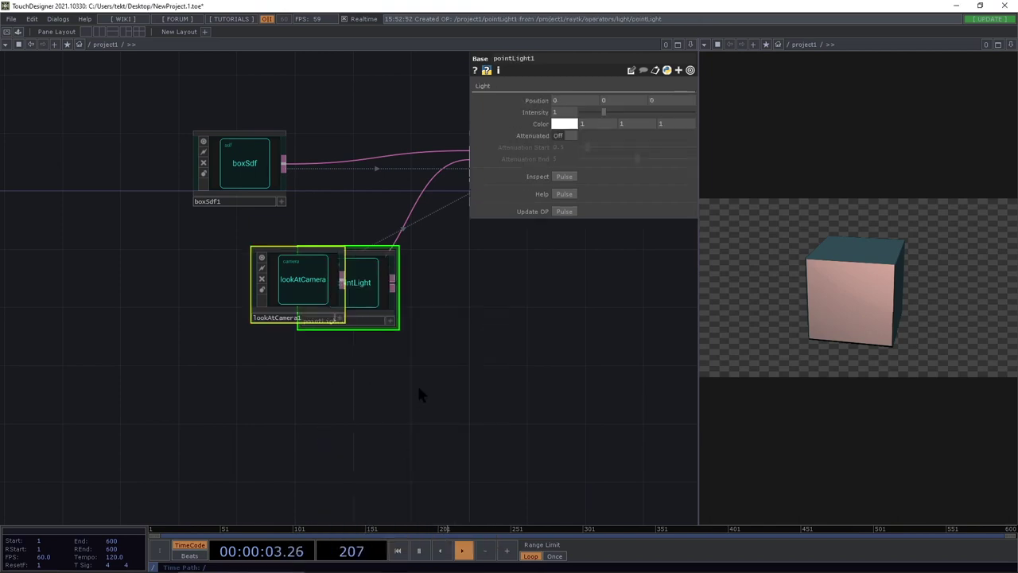
{"action": "left_click_drag", "start_coordinate": [364, 294], "coordinate": [400, 393]}
Connect pointLight1 to the third input of raymarchRender3D and set the light's Position to 1, 1.5, 1.3.
{"action": "left_click_drag", "start_coordinate": [541, 333], "coordinate": [420, 404]}
{"action": "left_click_drag", "start_coordinate": [295, 457], "coordinate": [338, 245]}
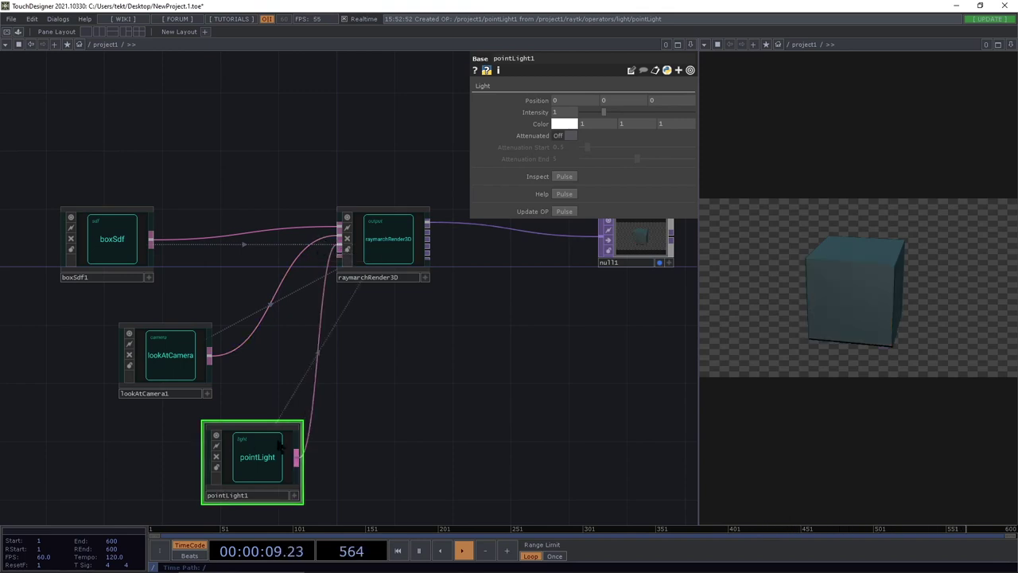
{"action": "mouse_move", "coordinate": [612, 100]}
{"action": "middle_mouse_down"}
{"action": "mouse_move", "coordinate": [611, 87]}
{"action": "mouse_move", "coordinate": [611, 100]}
{"action": "mouse_move", "coordinate": [670, 87]}
{"action": "mouse_move", "coordinate": [628, 102]}
{"action": "middle_mouse_up"}
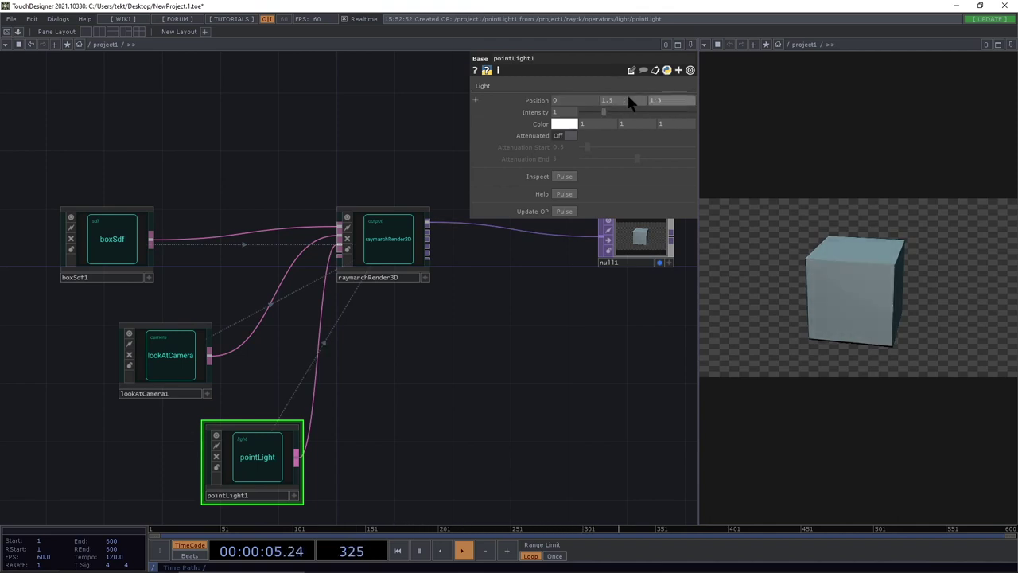
{"action": "middle_click_drag", "start_coordinate": [566, 102], "coordinate": [564, 85]}
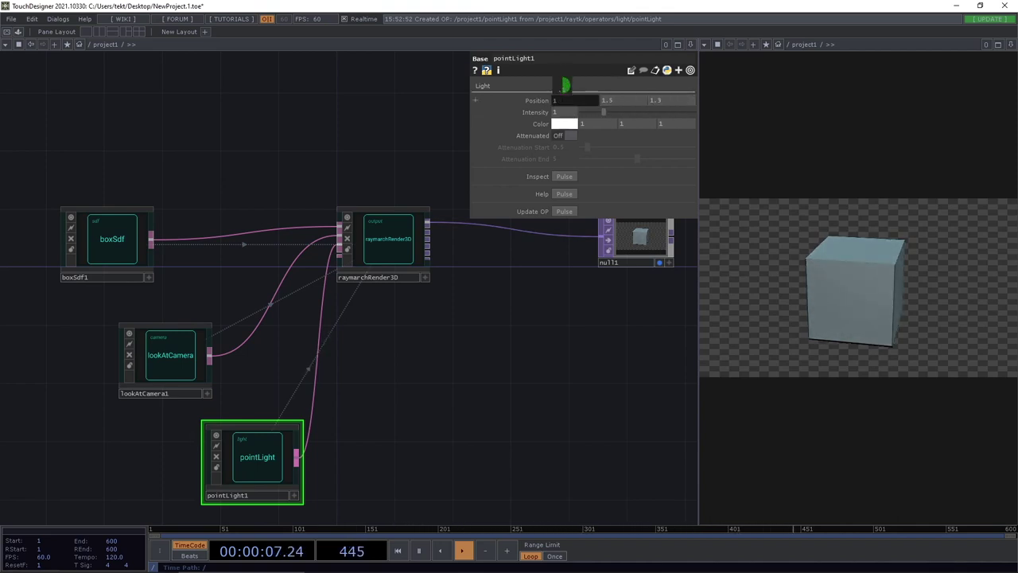
Move boxSdf1 farther left and up from raymarchRender3D, and shift the raytk component up and left of it.
{"action": "left_click_drag", "start_coordinate": [531, 347], "coordinate": [423, 348]}
{"action": "left_click_drag", "start_coordinate": [189, 386], "coordinate": [445, 386]}
{"action": "left_click_drag", "start_coordinate": [274, 256], "coordinate": [82, 199]}
{"action": "left_click_drag", "start_coordinate": [402, 190], "coordinate": [820, 357]}
{"action": "left_click_drag", "start_coordinate": [422, 279], "coordinate": [194, 245]}
{"action": "left_click_drag", "start_coordinate": [271, 153], "coordinate": [153, 123]}
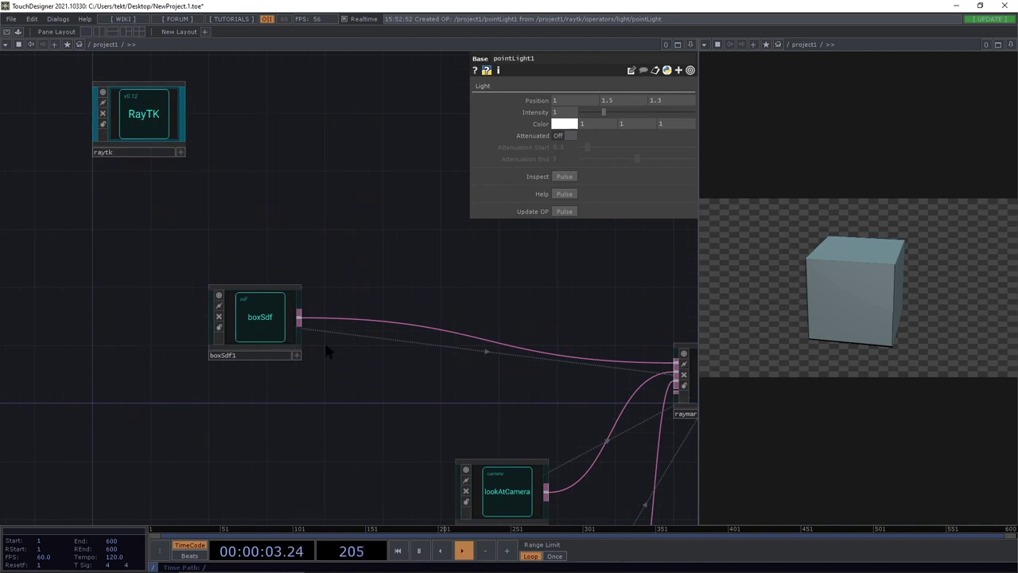
Move boxSdf1 farther left so that it sits below the raytk component.
{"action": "left_click_drag", "start_coordinate": [262, 338], "coordinate": [138, 314]}
{"action": "left_click_drag", "start_coordinate": [252, 391], "coordinate": [212, 366]}
{"action": "left_click_drag", "start_coordinate": [129, 373], "coordinate": [189, 419]}
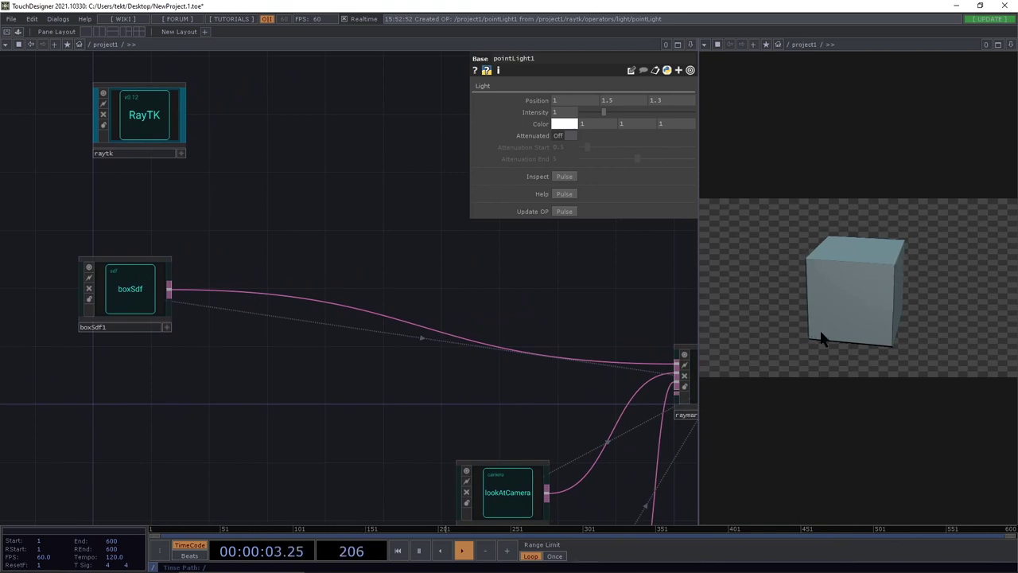
{"action": "left_click_drag", "start_coordinate": [122, 430], "coordinate": [259, 399]}
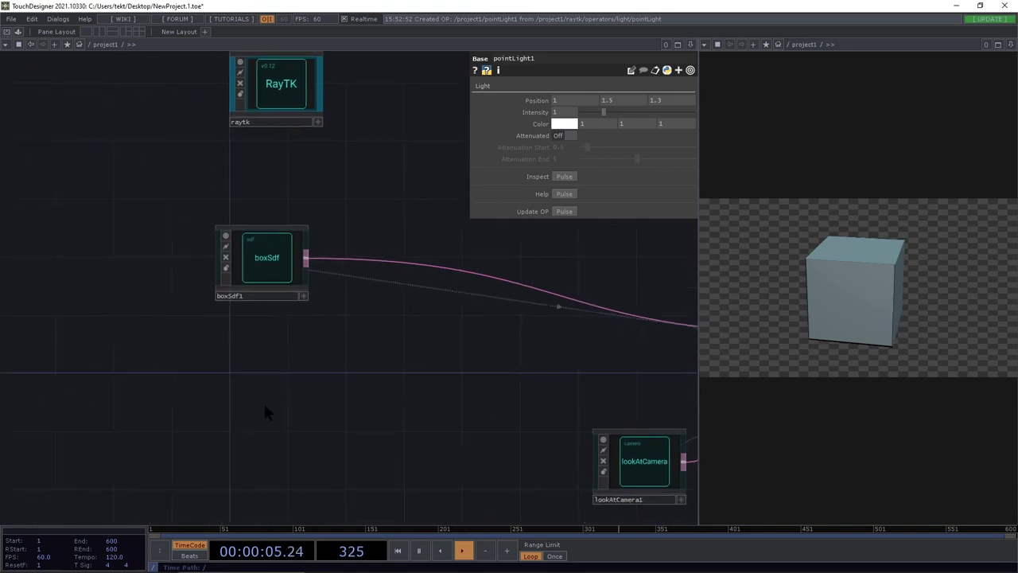
Add a sphereSdf operator from the RayTK palette and place it below boxSdf1.
{"action": "key", "text": "alt+r"}
{"action": "type", "text": "sph"}
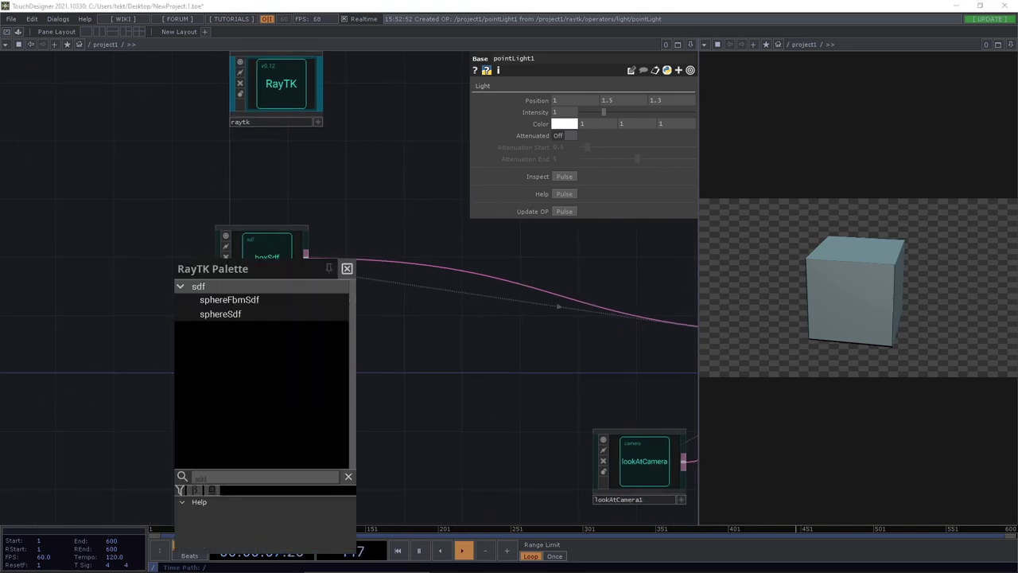
{"action": "left_click", "coordinate": [224, 317]}
{"action": "left_click_drag", "start_coordinate": [363, 286], "coordinate": [274, 389]}
Connect sphereSdf1 to the first input of raymarchRender3D in place of boxSdf1 and set its Radius to 0.295.
{"action": "left_click_drag", "start_coordinate": [521, 359], "coordinate": [506, 336]}
{"action": "left_click_drag", "start_coordinate": [376, 377], "coordinate": [293, 401]}
{"action": "left_click_drag", "start_coordinate": [210, 388], "coordinate": [410, 290]}
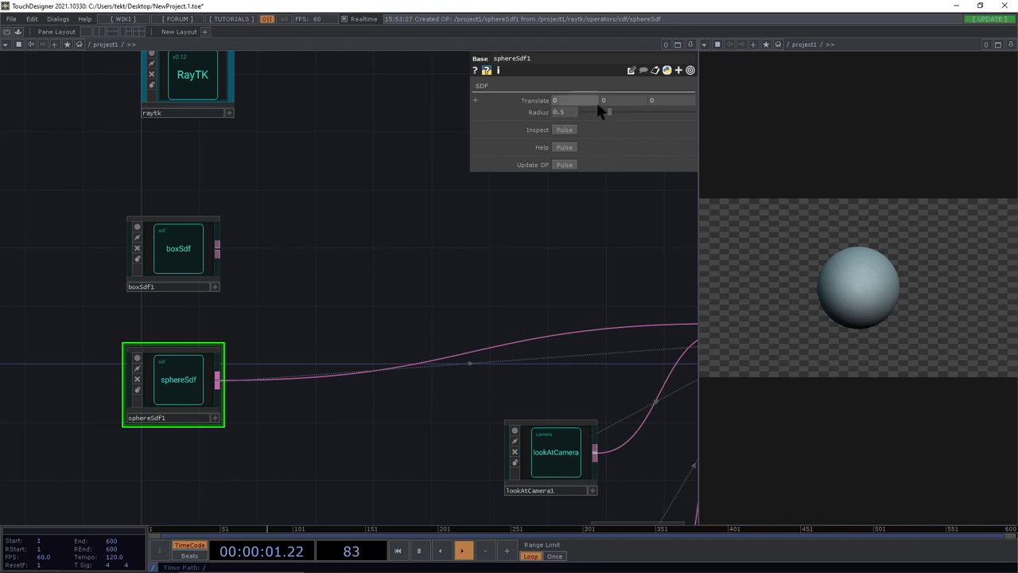
{"action": "left_click_drag", "start_coordinate": [609, 115], "coordinate": [601, 118]}
Add a mirrorOctant operator from the RayTK palette and insert it between sphereSdf1 and the first input of raymarchRender3D.
{"action": "left_click_drag", "start_coordinate": [452, 255], "coordinate": [429, 247]}
{"action": "key", "text": "alt+r"}
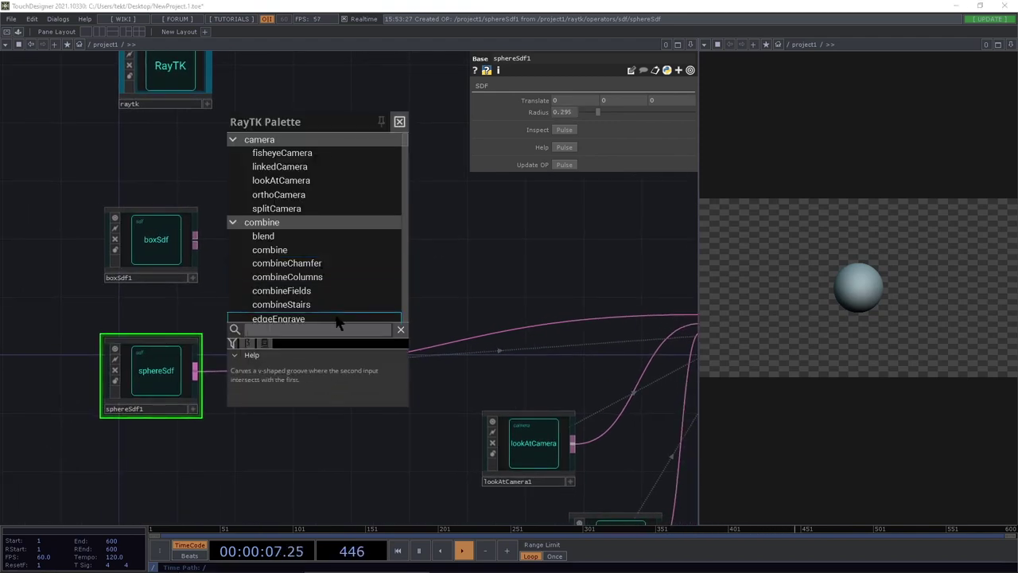
{"action": "type", "text": "mi"}
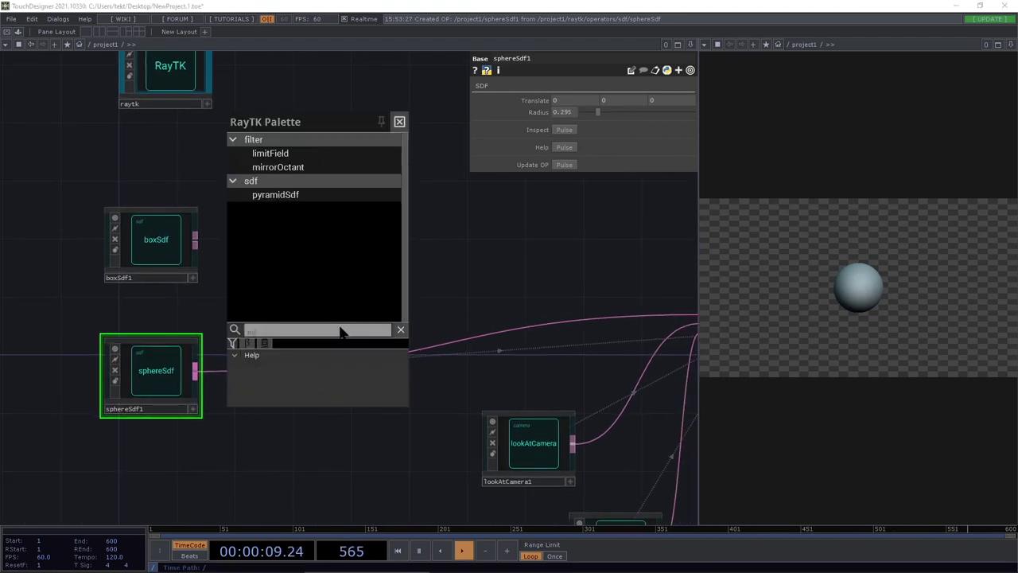
{"action": "left_click", "coordinate": [309, 167]}
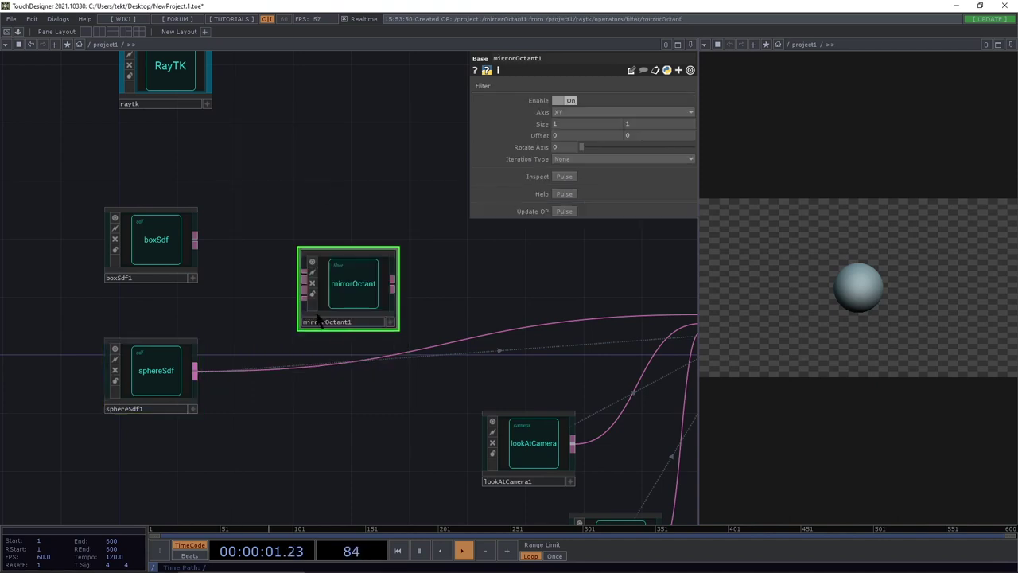
{"action": "left_click_drag", "start_coordinate": [227, 364], "coordinate": [195, 370]}
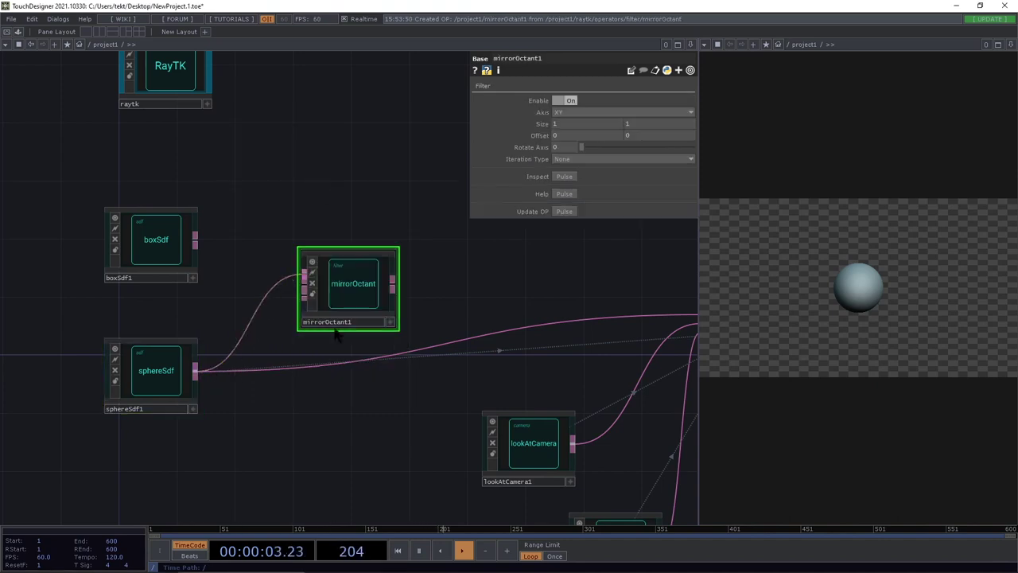
{"action": "left_click_drag", "start_coordinate": [392, 283], "coordinate": [475, 341]}
{"action": "left_click_drag", "start_coordinate": [354, 307], "coordinate": [346, 392]}
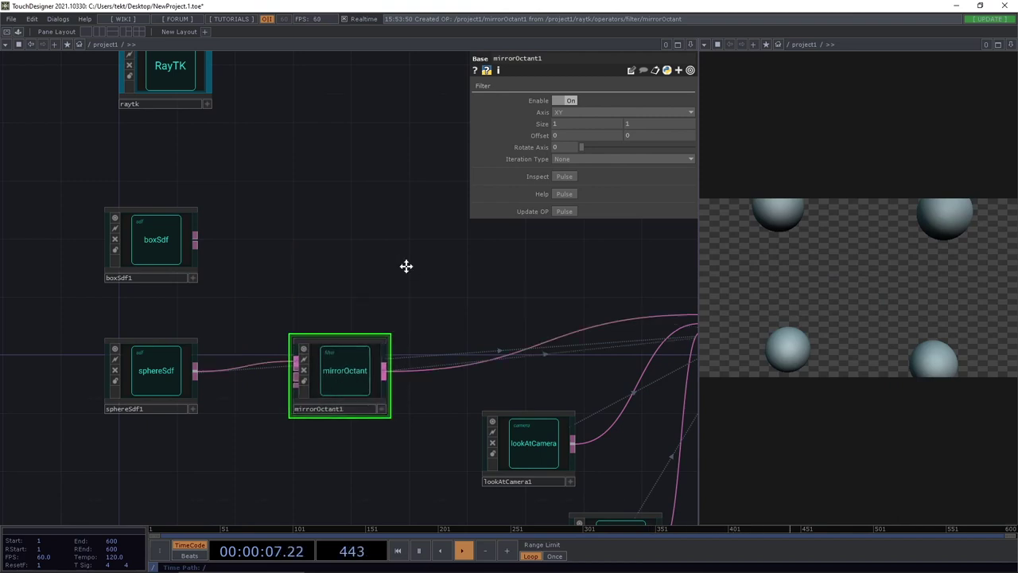
Set both Size values of mirrorOctant1 to 0.4.
{"action": "left_click_drag", "start_coordinate": [407, 265], "coordinate": [278, 262]}
{"action": "left_click_drag", "start_coordinate": [462, 327], "coordinate": [440, 315]}
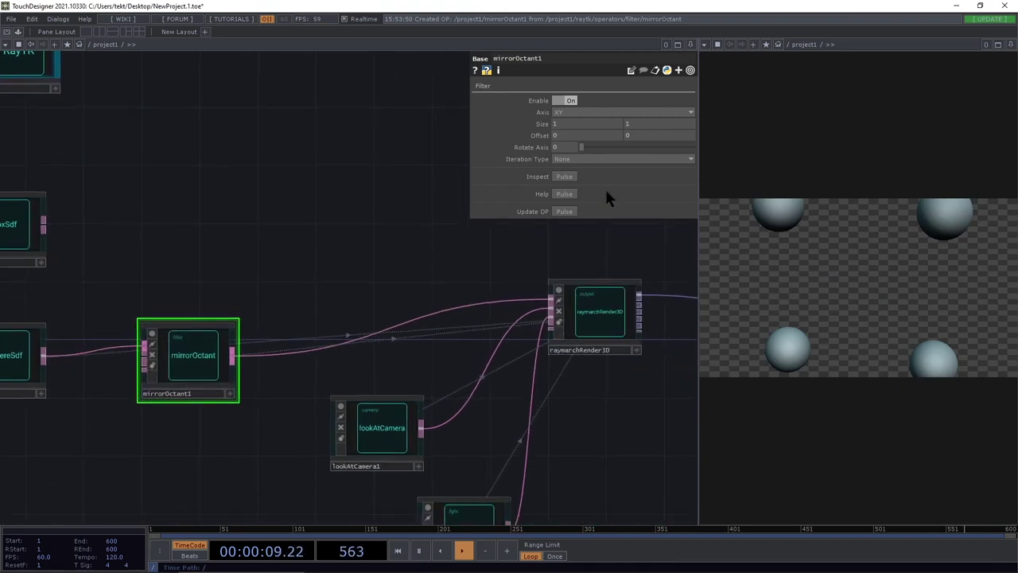
{"action": "mouse_move", "coordinate": [542, 123]}
{"action": "middle_mouse_down"}
{"action": "mouse_move", "coordinate": [537, 112]}
{"action": "mouse_move", "coordinate": [516, 112]}
{"action": "mouse_move", "coordinate": [534, 107]}
{"action": "middle_mouse_up"}
Move boxSdf1, sphereSdf1 and mirrorOctant1 up to line the chain up with raymarchRender3D, bringing mirrorOctant1 closer to sphereSdf1.
{"action": "left_click_drag", "start_coordinate": [457, 206], "coordinate": [659, 182]}
{"action": "left_click_drag", "start_coordinate": [225, 206], "coordinate": [225, 161]}
{"action": "left_click_drag", "start_coordinate": [209, 334], "coordinate": [209, 291]}
{"action": "left_click_drag", "start_coordinate": [399, 331], "coordinate": [354, 288]}
{"action": "left_click_drag", "start_coordinate": [283, 409], "coordinate": [171, 417]}
{"action": "left_click_drag", "start_coordinate": [340, 349], "coordinate": [331, 414]}
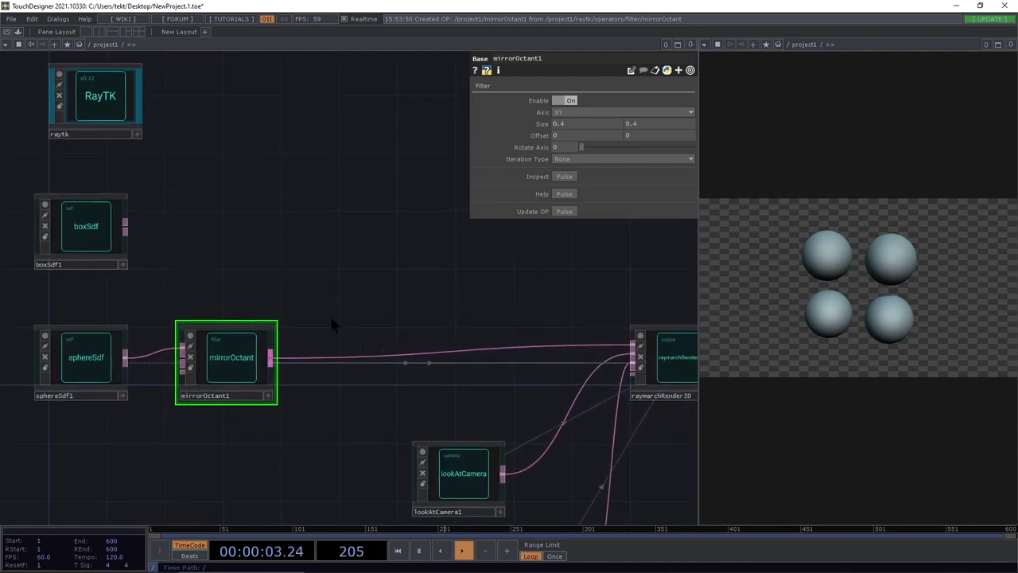
Add a reflect operator from the RayTK palette and connect mirrorOctant1 to its first input.
{"action": "key", "text": "alt+r"}
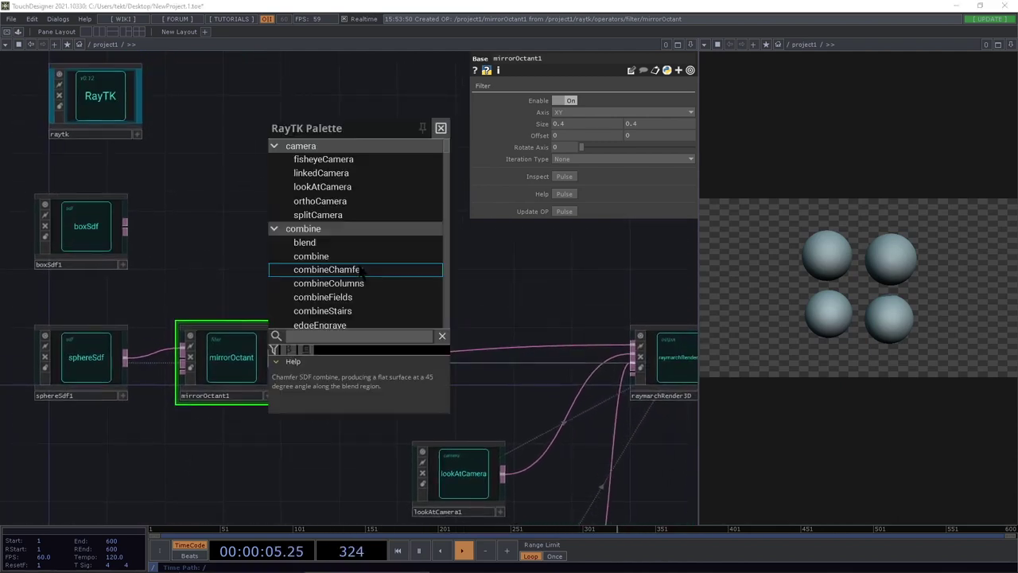
{"action": "type", "text": "refl"}
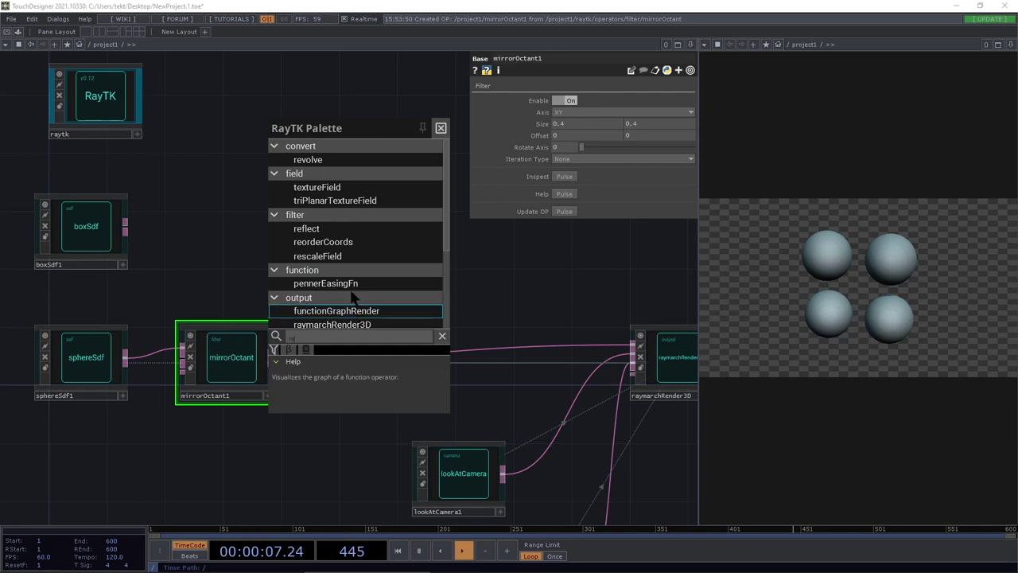
{"action": "left_click", "coordinate": [321, 206]}
{"action": "mouse_move", "coordinate": [330, 297]}
{"action": "left_mouse_down"}
{"action": "mouse_move", "coordinate": [368, 298]}
{"action": "mouse_move", "coordinate": [318, 310]}
{"action": "left_mouse_up"}
{"action": "left_click", "coordinate": [271, 358]}
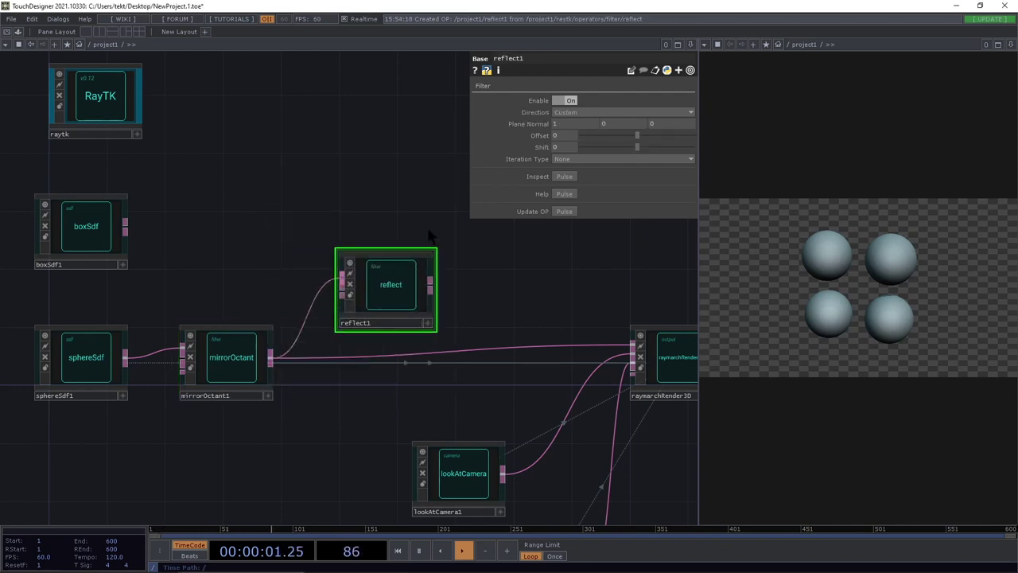
Set reflect1's Direction to Z+ and connect it to the first input of raymarchRender3D, placed in line with mirrorOctant1.
{"action": "left_click", "coordinate": [614, 110]}
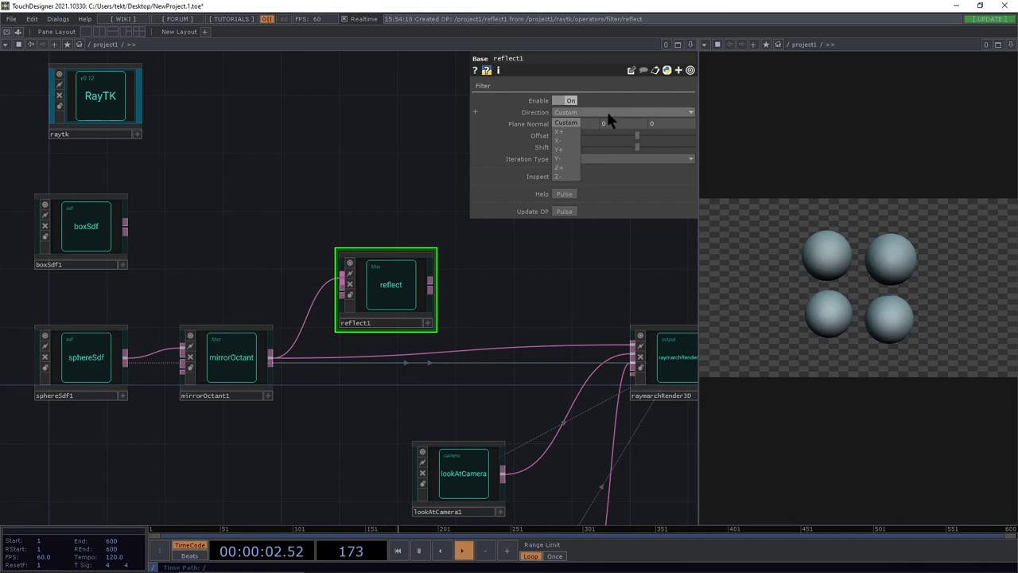
{"action": "left_click", "coordinate": [566, 167]}
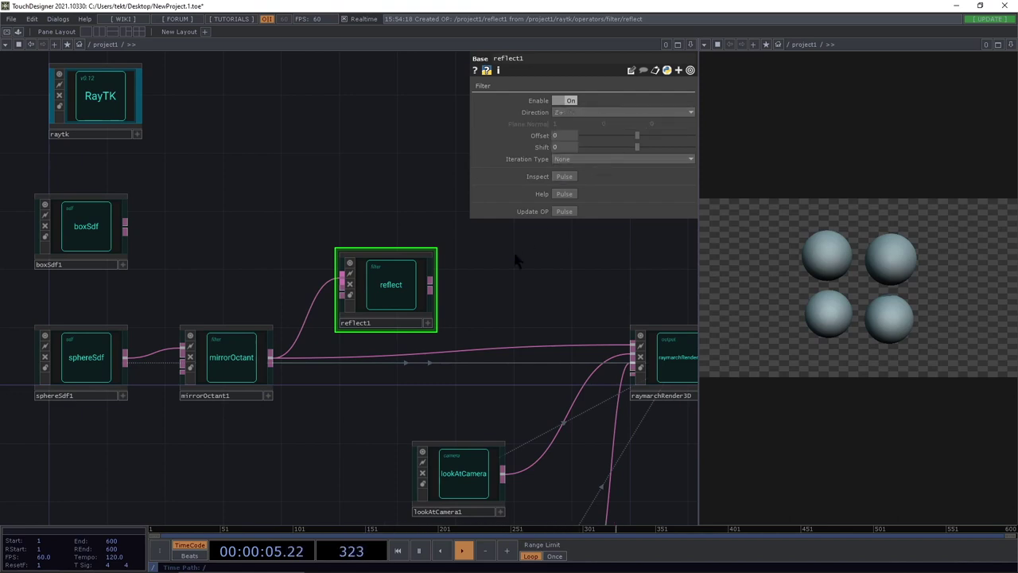
{"action": "left_click", "coordinate": [430, 284]}
{"action": "left_click", "coordinate": [494, 350]}
{"action": "left_click_drag", "start_coordinate": [391, 312], "coordinate": [391, 385]}
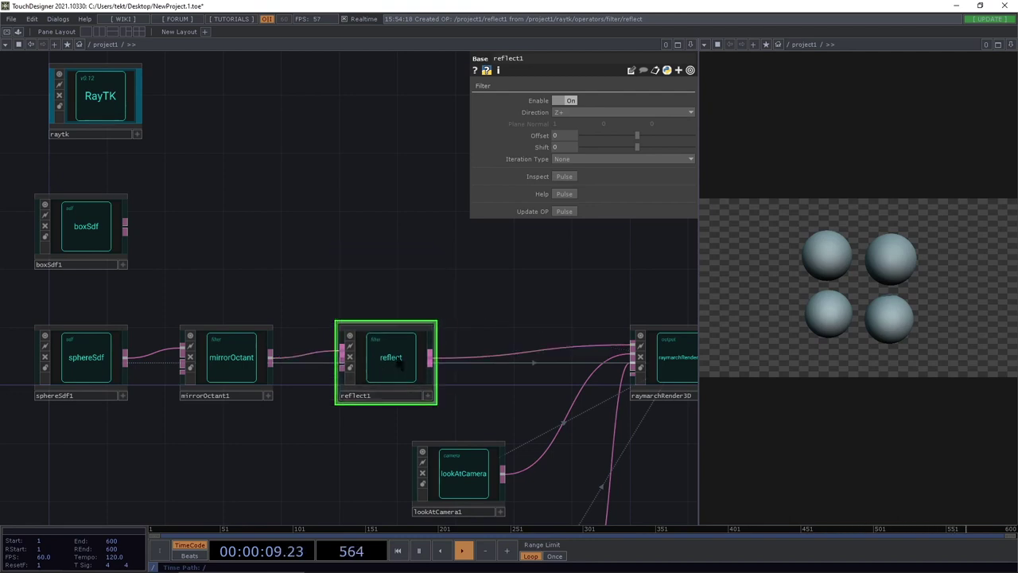
Set reflect1's Offset to 1 and its Shift to 1.
{"action": "left_click_drag", "start_coordinate": [638, 133], "coordinate": [695, 135]}
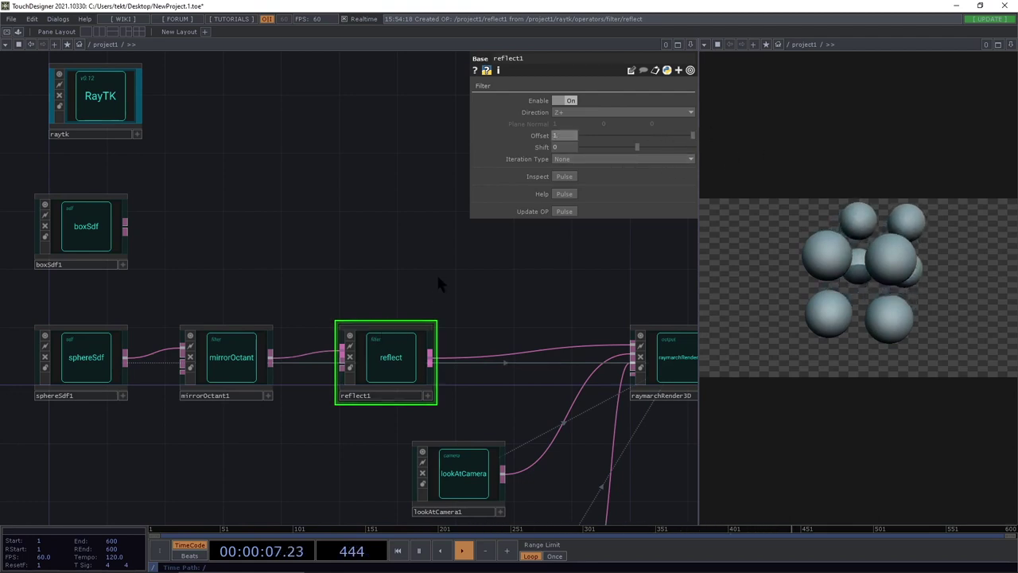
{"action": "left_click_drag", "start_coordinate": [438, 282], "coordinate": [379, 268]}
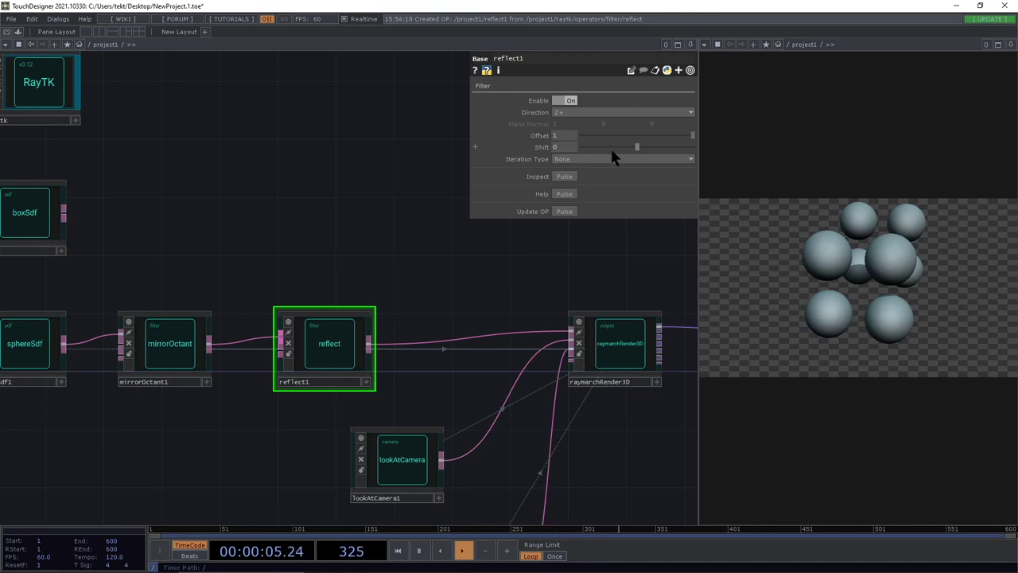
{"action": "left_click_drag", "start_coordinate": [635, 143], "coordinate": [738, 134]}
Move raymarchRender3D, lookAtCamera1, pointLight1 and null1 together down and farther right of reflect1.
{"action": "left_click_drag", "start_coordinate": [355, 230], "coordinate": [546, 231]}
{"action": "left_click_drag", "start_coordinate": [316, 255], "coordinate": [181, 253]}
{"action": "left_click_drag", "start_coordinate": [520, 298], "coordinate": [342, 239]}
{"action": "scroll", "coordinate": [344, 245], "scroll_direction": "down", "scroll_amount": 2}
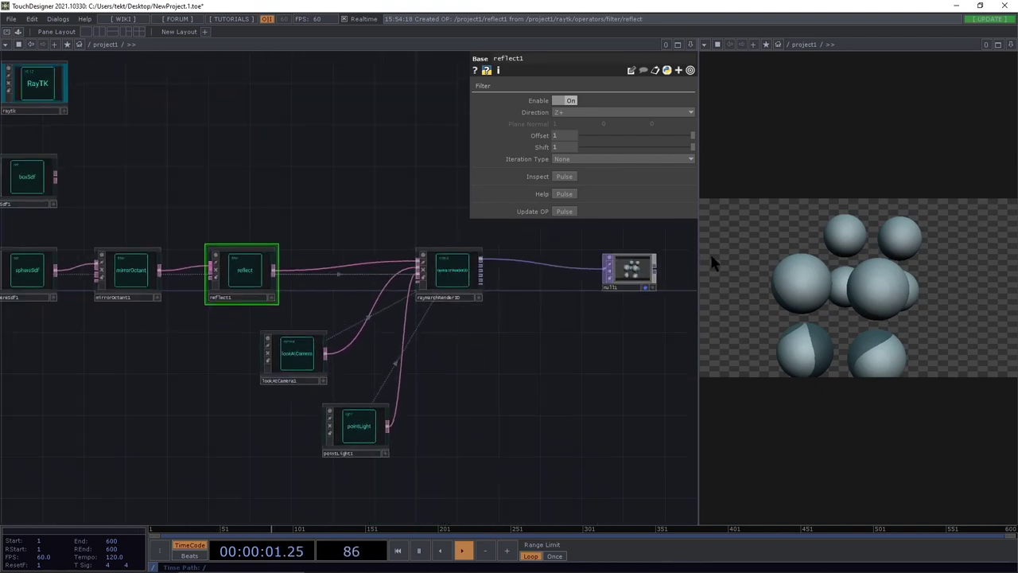
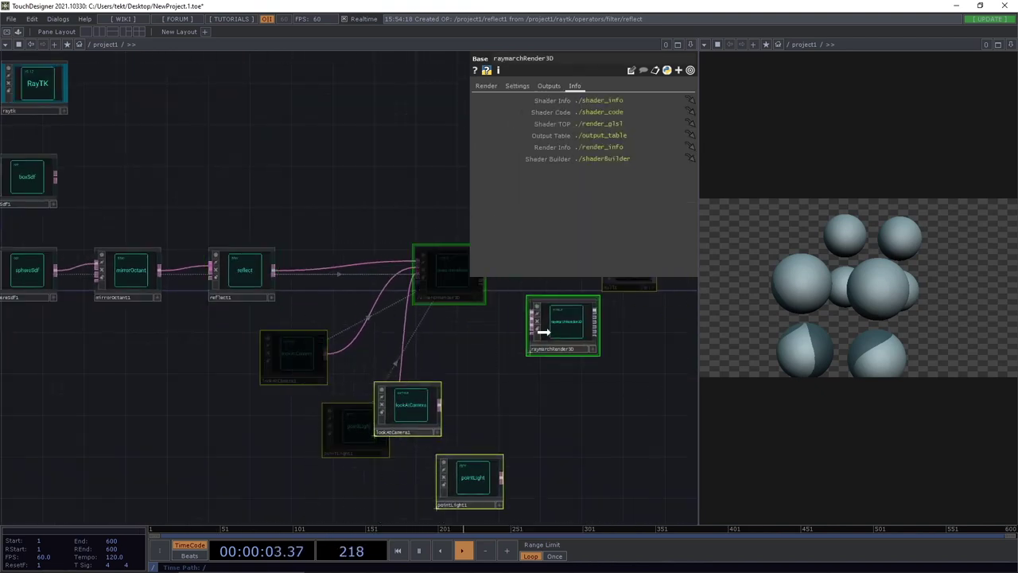
{"action": "left_click_drag", "start_coordinate": [350, 156], "coordinate": [398, 283]}
Add a combine operator from the RayTK palette and connect boxSdf1 to its first input.
{"action": "key", "text": "alt+r"}
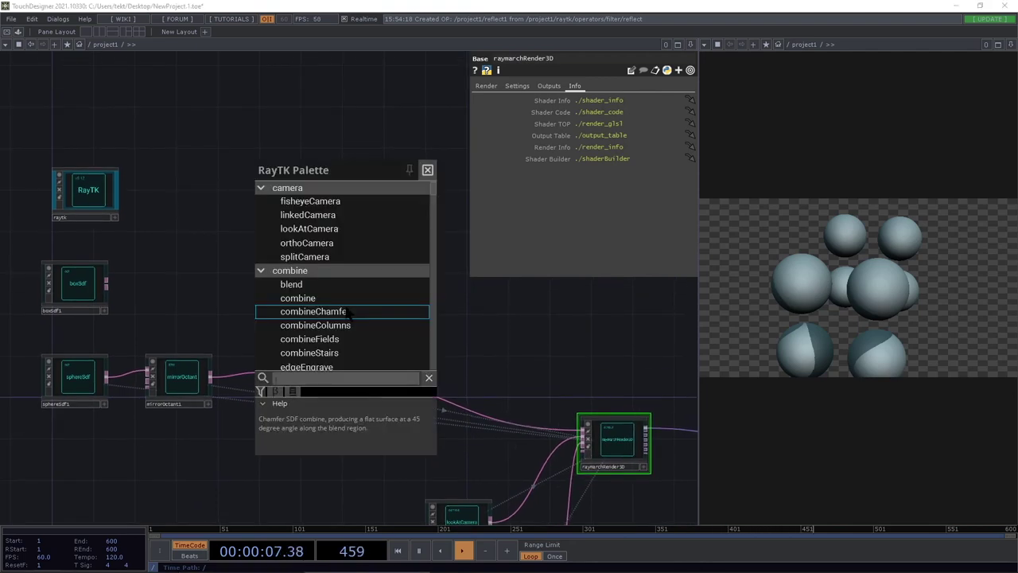
{"action": "left_click", "coordinate": [327, 299]}
{"action": "left_click_drag", "start_coordinate": [319, 275], "coordinate": [228, 276]}
{"action": "left_click", "coordinate": [105, 283]}
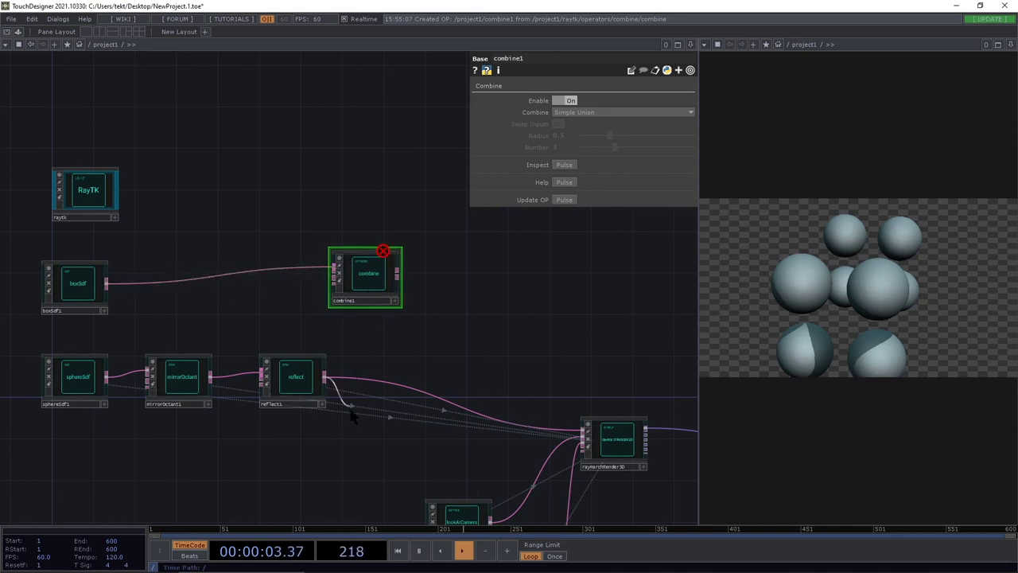
Examine the node info of combine1 to find the cause of its error flag.
{"action": "scroll", "coordinate": [368, 272], "scroll_direction": "up", "scroll_amount": 3}
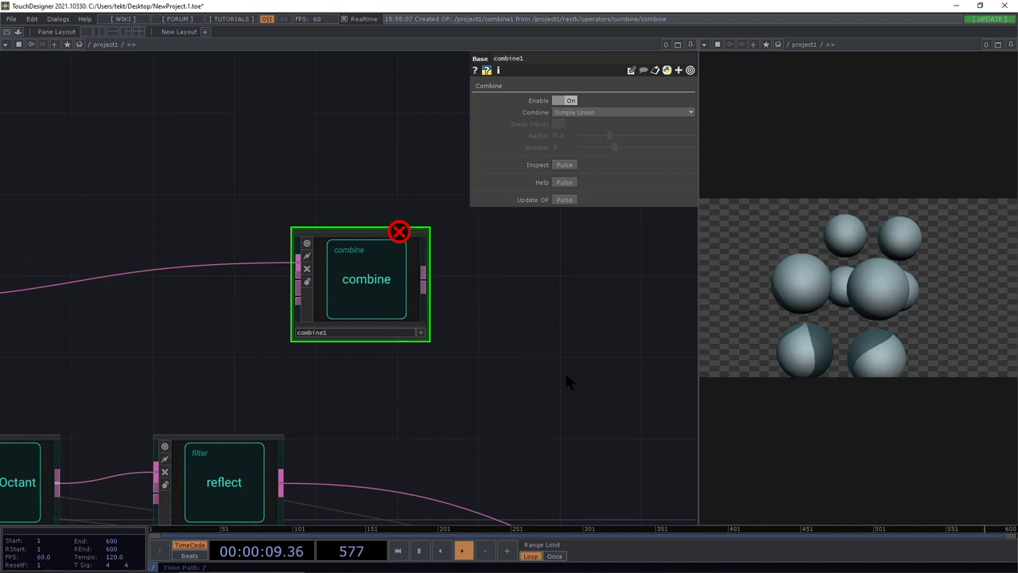
{"action": "left_click_drag", "start_coordinate": [518, 318], "coordinate": [513, 363]}
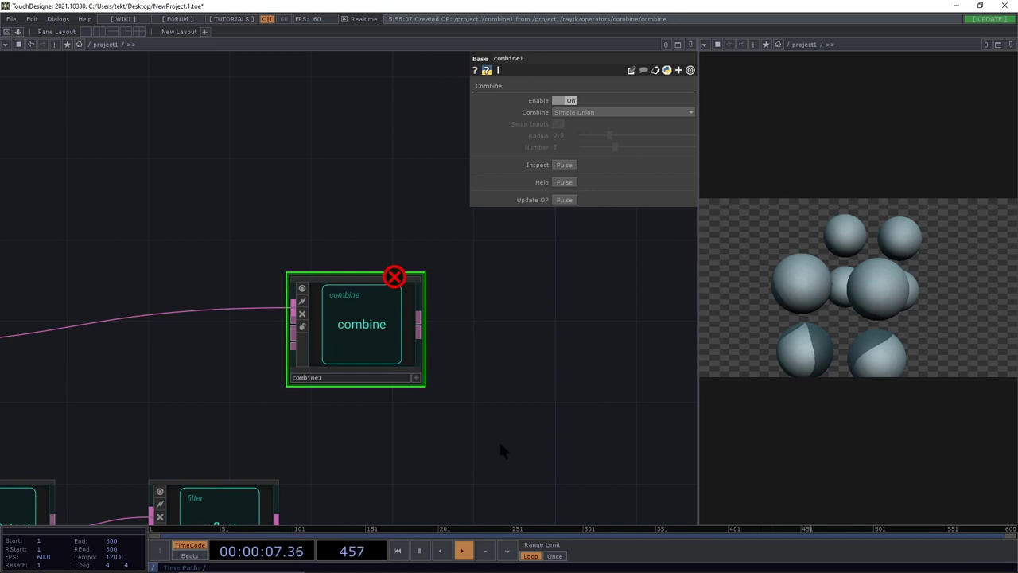
{"action": "middle_click", "coordinate": [360, 312]}
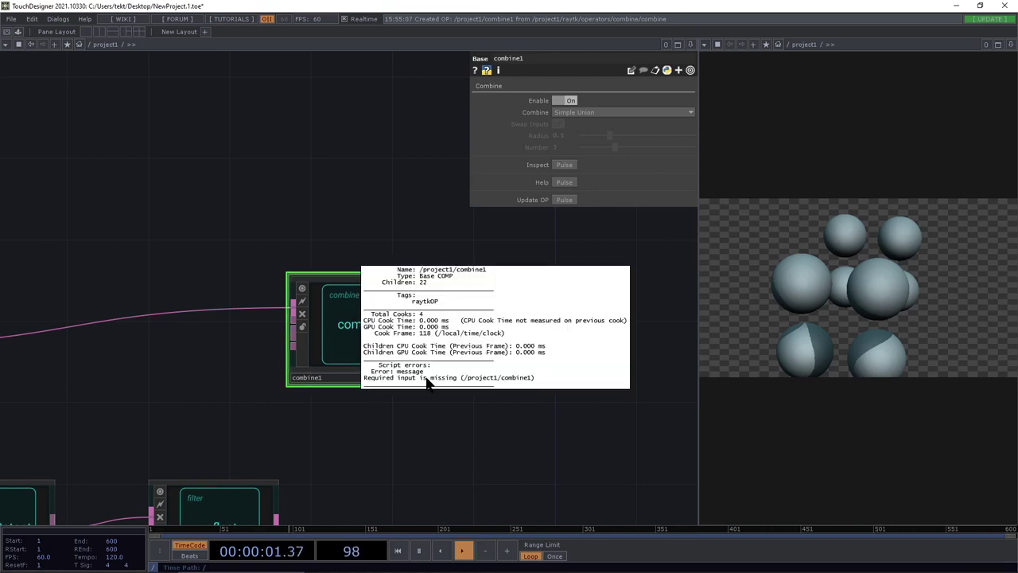
{"action": "scroll", "coordinate": [437, 450], "scroll_direction": "down", "scroll_amount": 3}
{"action": "left_click_drag", "start_coordinate": [500, 416], "coordinate": [542, 336]}
{"action": "left_click_drag", "start_coordinate": [469, 397], "coordinate": [327, 430]}
{"action": "scroll", "coordinate": [376, 398], "scroll_direction": "up", "scroll_amount": 4}
{"action": "left_click_drag", "start_coordinate": [426, 382], "coordinate": [504, 323]}
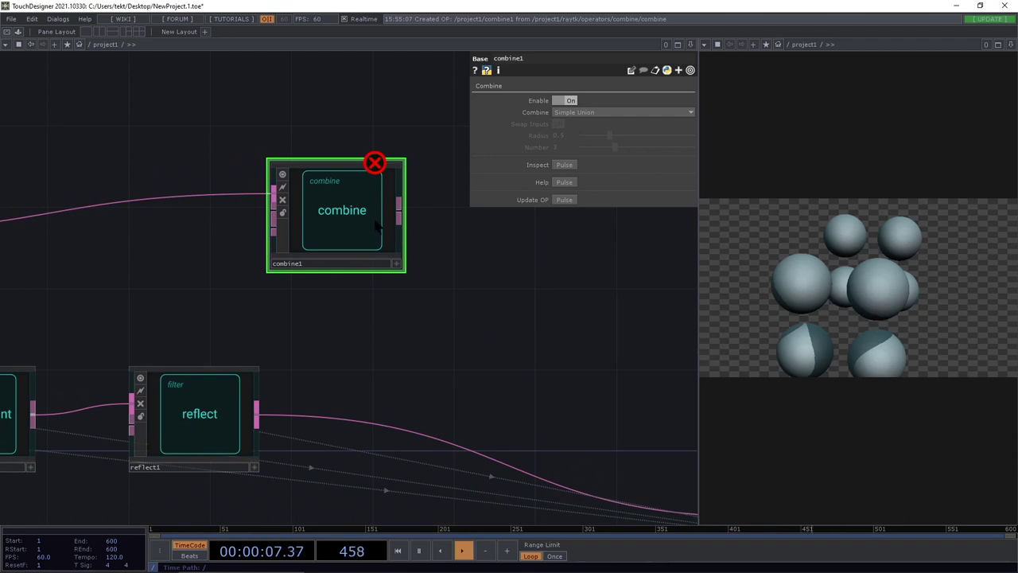
Connect reflect1 to the second input of combine1 and combine1's output to the first input of raymarchRender3D.
{"action": "left_click_drag", "start_coordinate": [374, 225], "coordinate": [436, 246]}
{"action": "left_click_drag", "start_coordinate": [334, 233], "coordinate": [257, 413]}
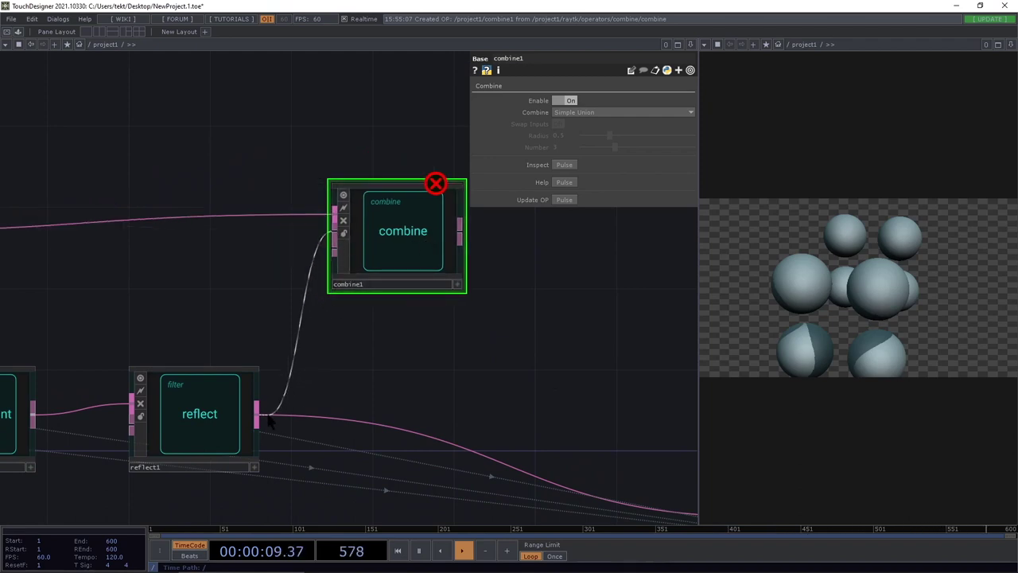
{"action": "left_click_drag", "start_coordinate": [536, 241], "coordinate": [243, 285]}
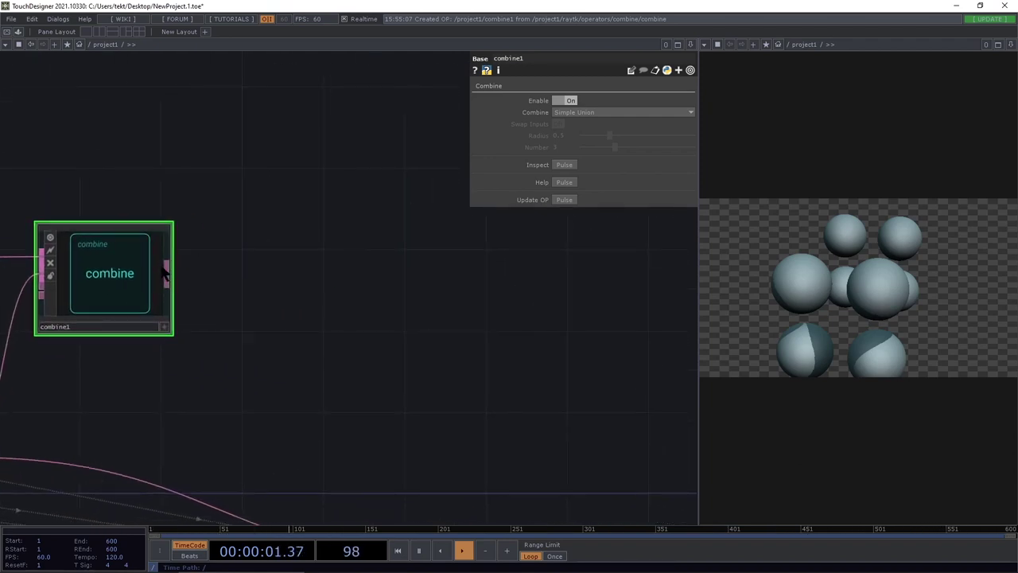
{"action": "left_click_drag", "start_coordinate": [311, 294], "coordinate": [359, 239]}
{"action": "left_click_drag", "start_coordinate": [232, 222], "coordinate": [303, 468]}
{"action": "left_click_drag", "start_coordinate": [576, 324], "coordinate": [288, 204]}
{"action": "scroll", "coordinate": [352, 389], "scroll_direction": "down", "scroll_amount": 1}
{"action": "scroll", "coordinate": [353, 389], "scroll_direction": "down", "scroll_amount": 2}
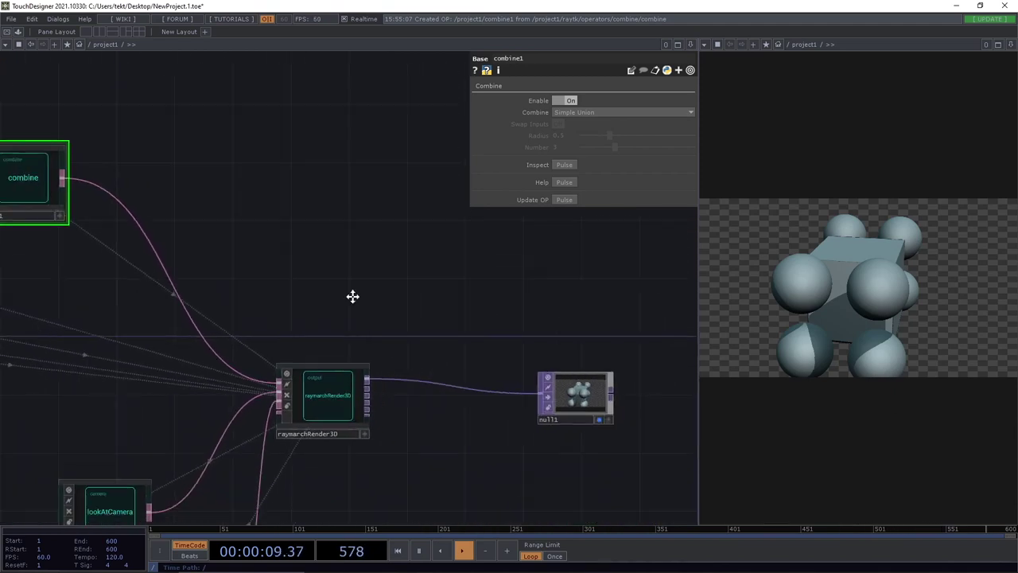
Move combine1 slightly down toward the row of reflect1.
{"action": "left_click_drag", "start_coordinate": [330, 292], "coordinate": [568, 316]}
{"action": "left_click_drag", "start_coordinate": [283, 216], "coordinate": [278, 243]}
{"action": "left_click_drag", "start_coordinate": [294, 171], "coordinate": [428, 159]}
Set the Radius of sphereSdf1 to 0.19.
{"action": "scroll", "coordinate": [238, 352], "scroll_direction": "down", "scroll_amount": 3}
{"action": "left_click", "coordinate": [53, 342]}
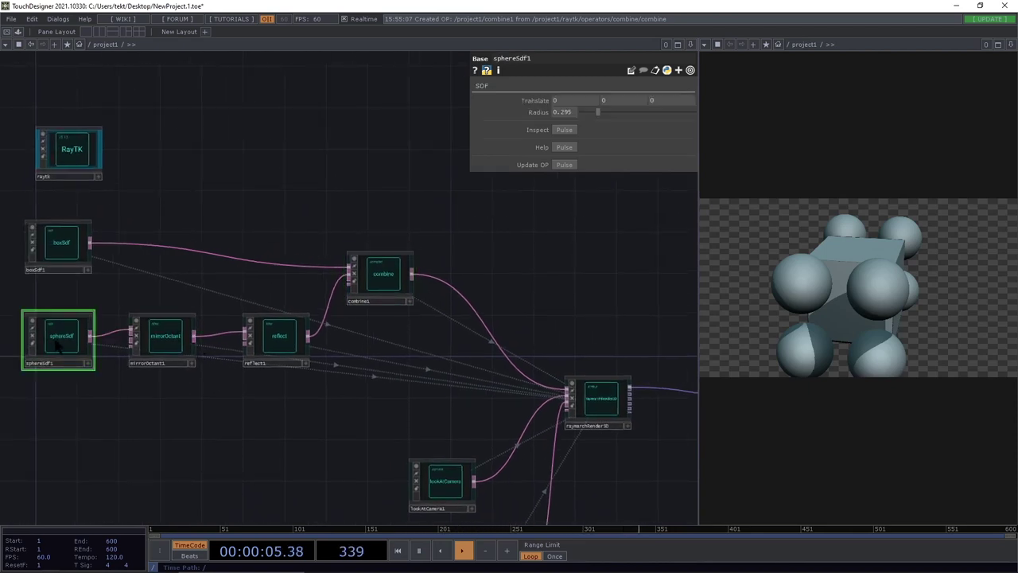
{"action": "left_click_drag", "start_coordinate": [597, 112], "coordinate": [591, 113]}
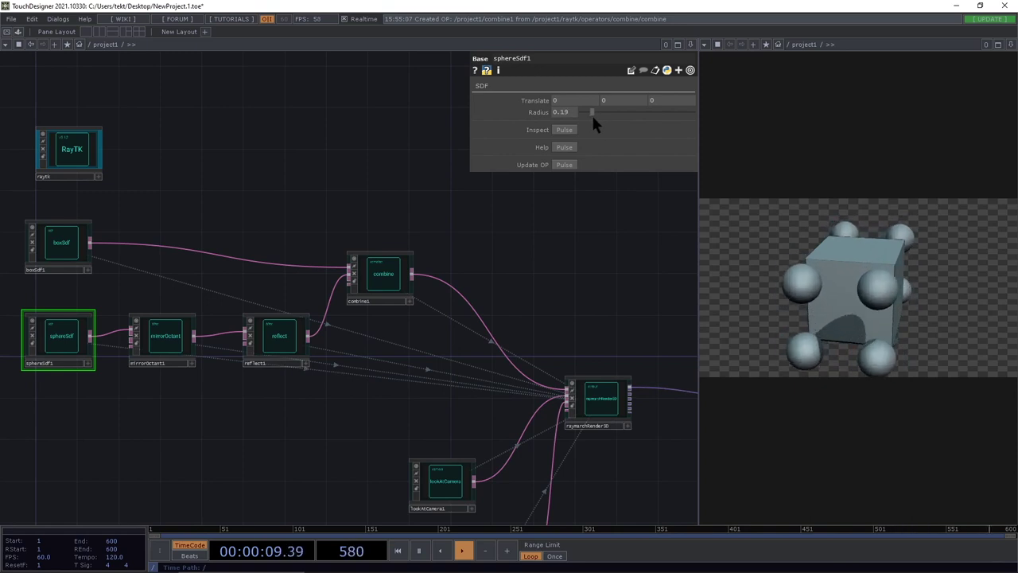
Set both Size values of mirrorOctant1 to 0.5.
{"action": "left_click", "coordinate": [163, 336]}
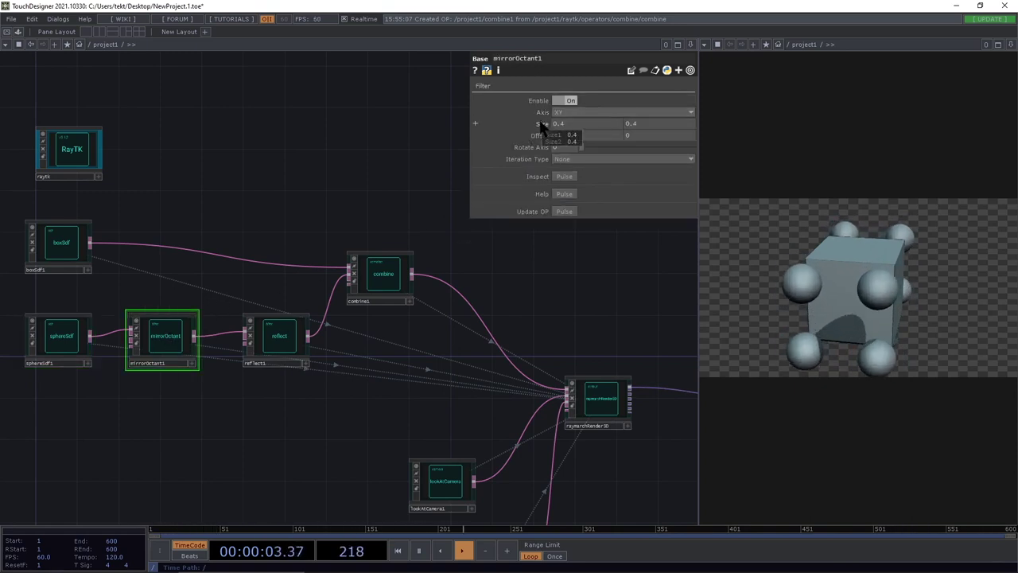
{"action": "middle_click_drag", "start_coordinate": [540, 126], "coordinate": [532, 104]}
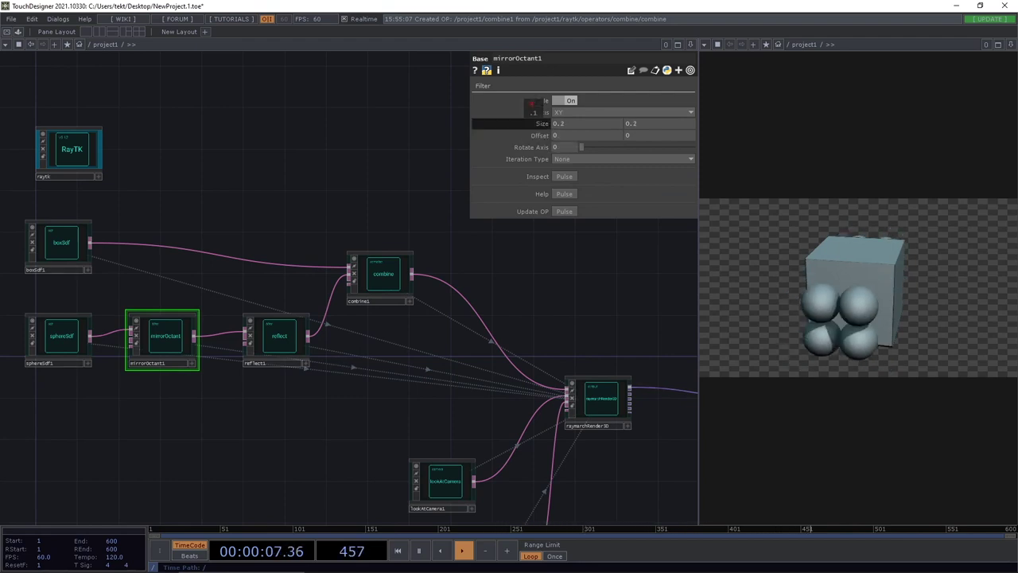
{"action": "middle_click_drag", "start_coordinate": [532, 104], "coordinate": [529, 104]}
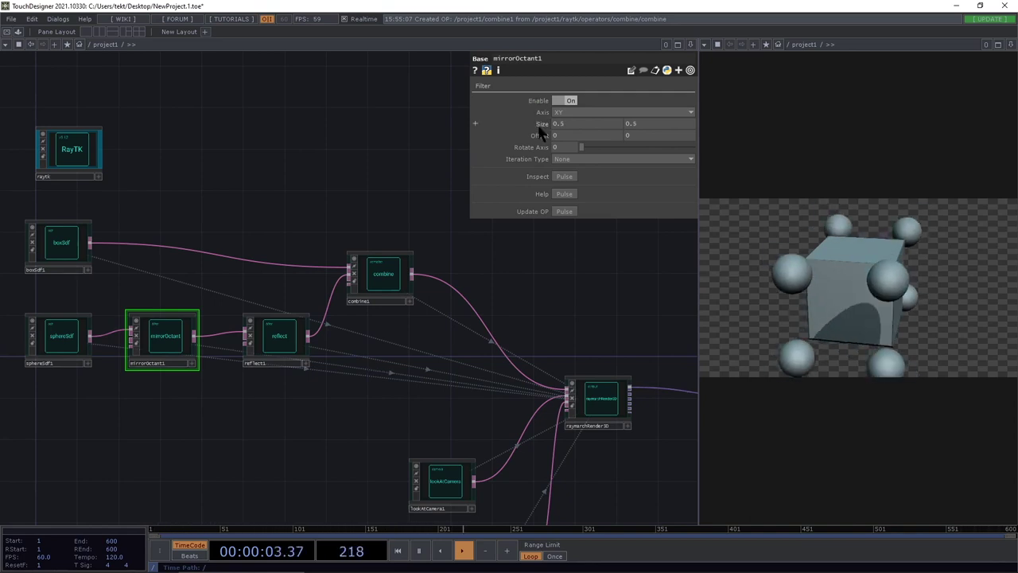
Set both the Offset and the Shift of reflect1 to 0.5.
{"action": "left_click", "coordinate": [281, 334]}
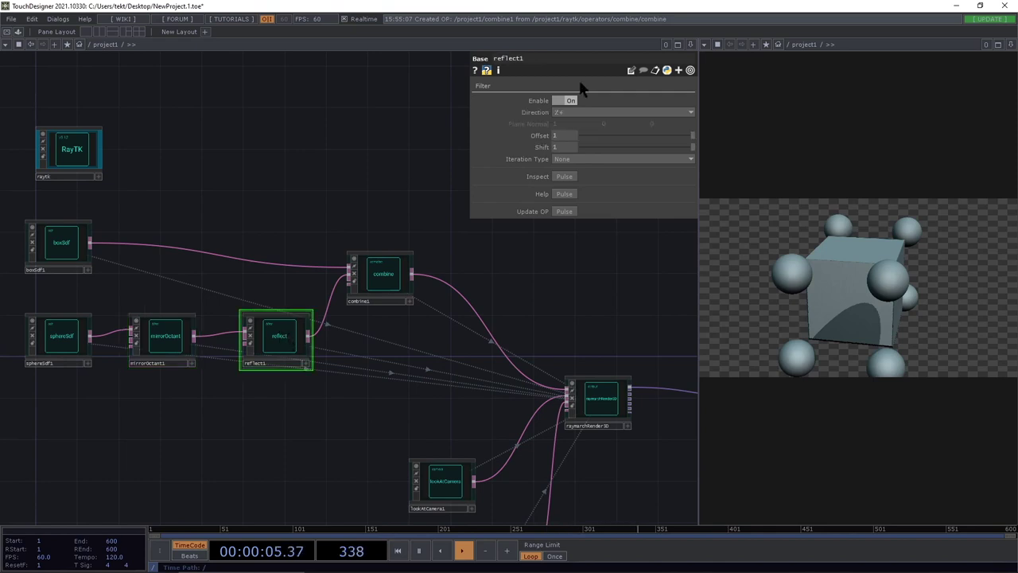
{"action": "mouse_move", "coordinate": [558, 136]}
{"action": "middle_mouse_down"}
{"action": "mouse_move", "coordinate": [559, 115]}
{"action": "mouse_move", "coordinate": [560, 143]}
{"action": "mouse_move", "coordinate": [557, 128]}
{"action": "middle_mouse_up"}
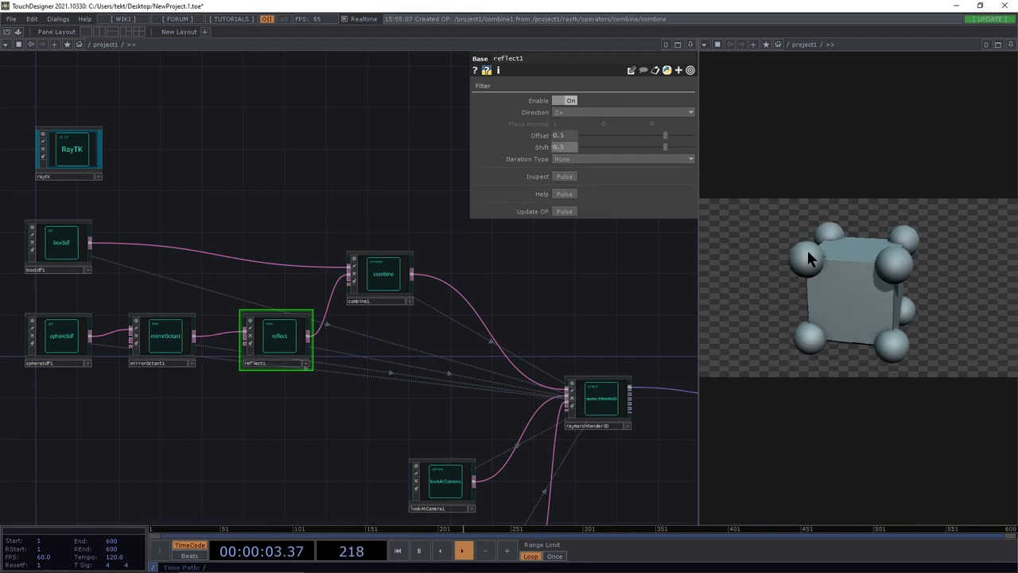
Change combine1 to Smooth Union and set its Radius to about 0.148.
{"action": "left_click_drag", "start_coordinate": [573, 307], "coordinate": [502, 269]}
{"action": "left_click", "coordinate": [271, 221]}
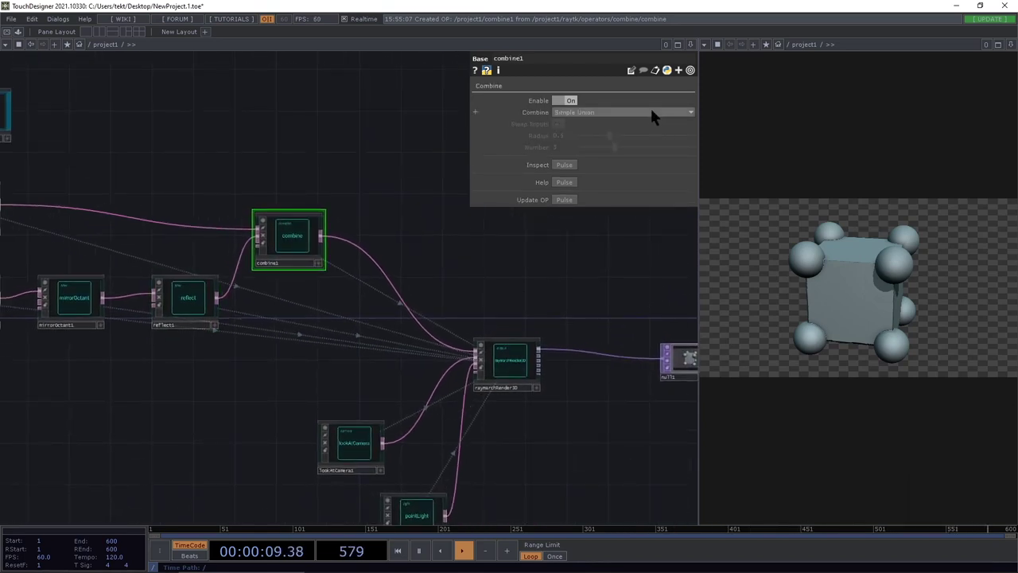
{"action": "left_click", "coordinate": [650, 111]}
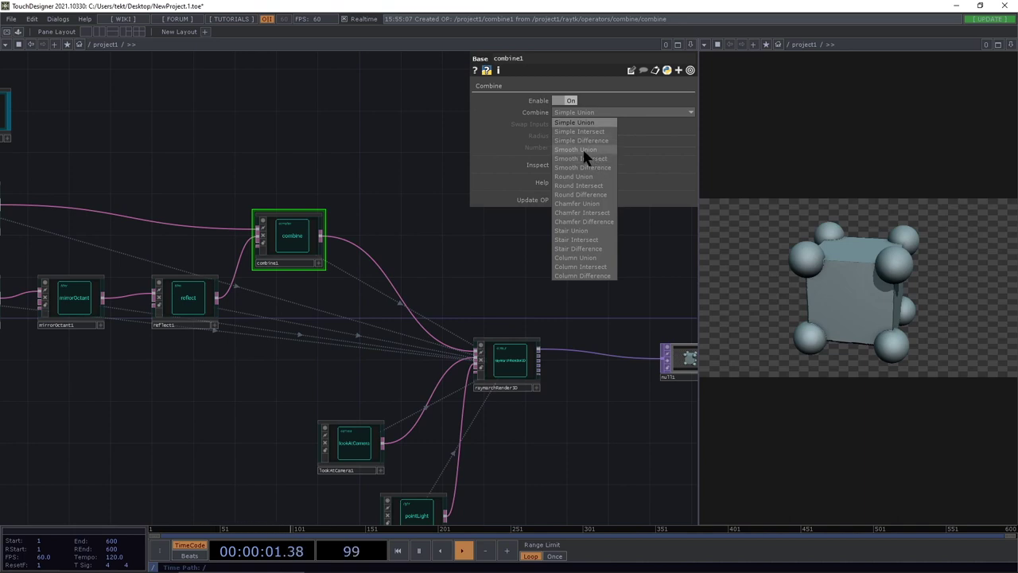
{"action": "left_click", "coordinate": [583, 150]}
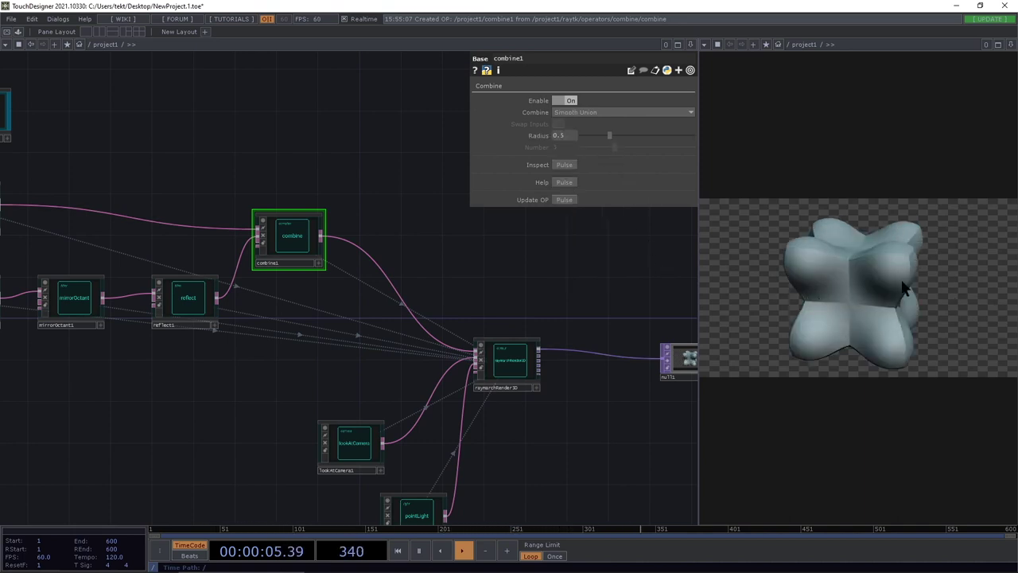
{"action": "left_click_drag", "start_coordinate": [610, 132], "coordinate": [593, 145]}
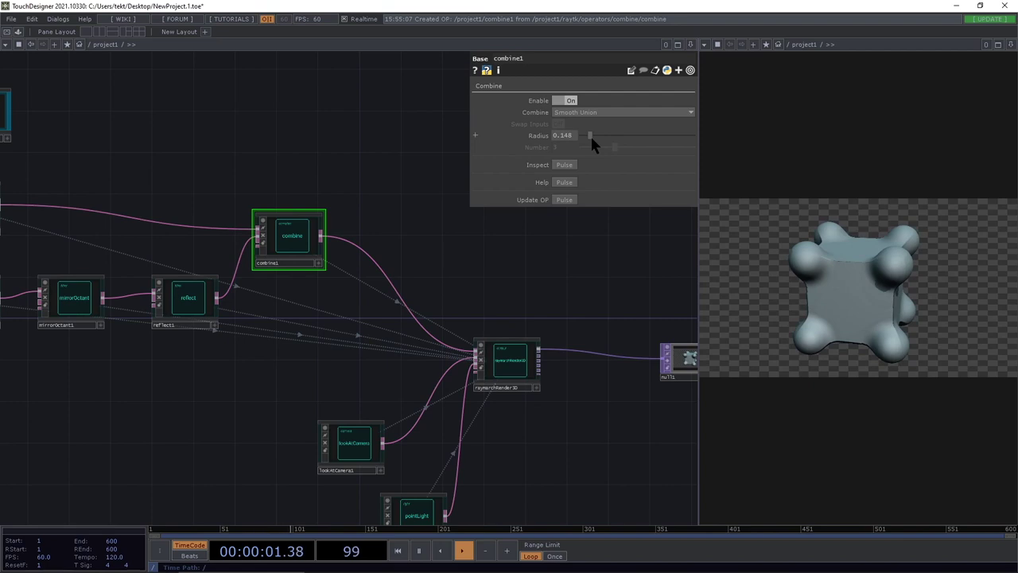
Move the box, sphere, mirrorOctant, reflect and combine operators down as a group, and line combine1 up with boxSdf1.
{"action": "left_click_drag", "start_coordinate": [577, 257], "coordinate": [440, 196]}
{"action": "left_click_drag", "start_coordinate": [572, 226], "coordinate": [216, 518]}
{"action": "left_click_drag", "start_coordinate": [358, 278], "coordinate": [525, 333]}
{"action": "left_click_drag", "start_coordinate": [341, 139], "coordinate": [392, 283]}
{"action": "scroll", "coordinate": [394, 283], "scroll_direction": "down", "scroll_amount": 3}
{"action": "right_click_drag", "start_coordinate": [391, 259], "coordinate": [83, 420]}
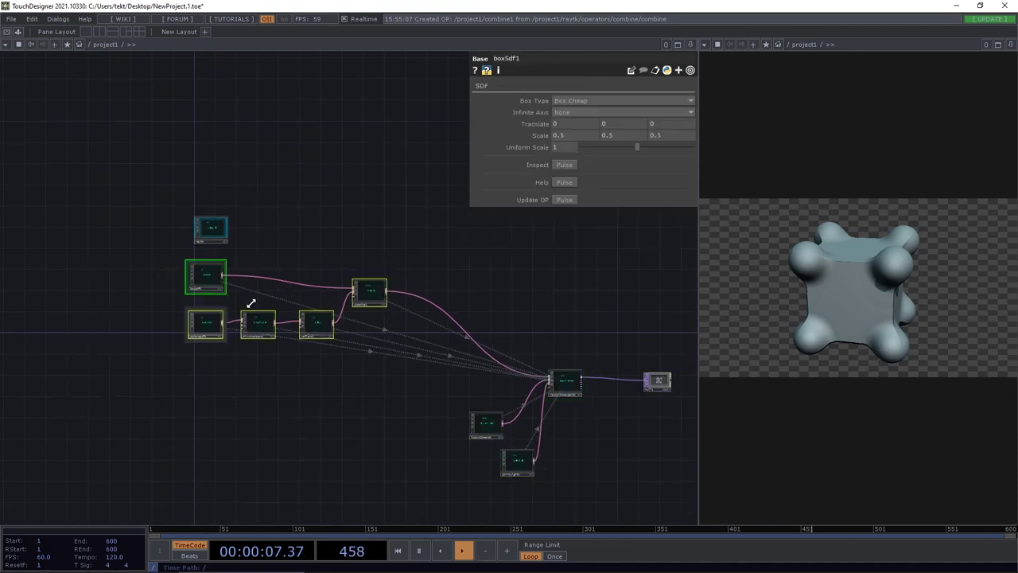
{"action": "left_click_drag", "start_coordinate": [381, 290], "coordinate": [401, 353]}
{"action": "left_click_drag", "start_coordinate": [457, 298], "coordinate": [325, 230]}
{"action": "scroll", "coordinate": [373, 256], "scroll_direction": "up", "scroll_amount": 1}
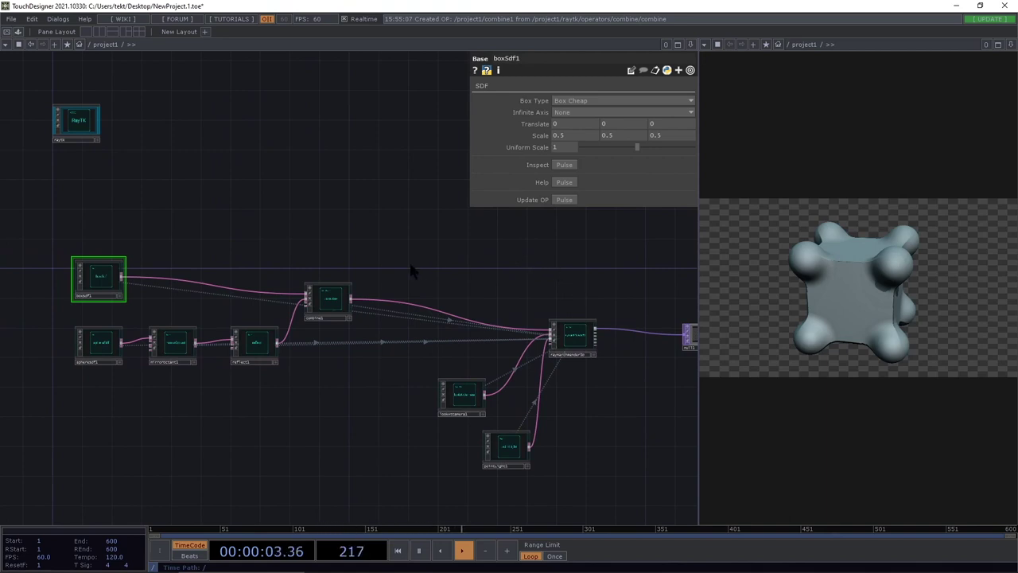
{"action": "left_click_drag", "start_coordinate": [338, 302], "coordinate": [345, 280]}
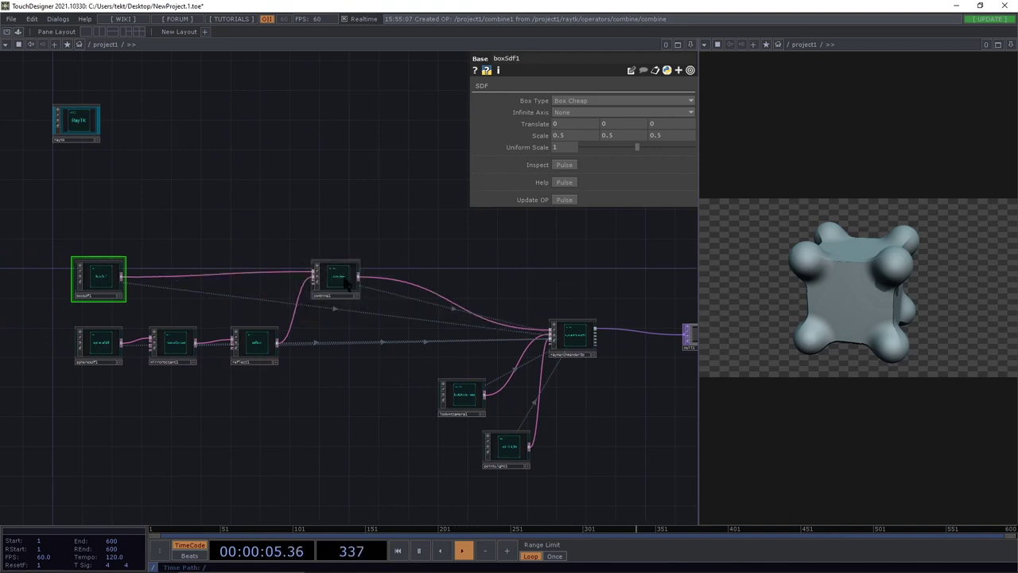
Add a basicMat operator from the RayTK palette and place it just below and right of combine1.
{"action": "left_click_drag", "start_coordinate": [490, 256], "coordinate": [389, 223]}
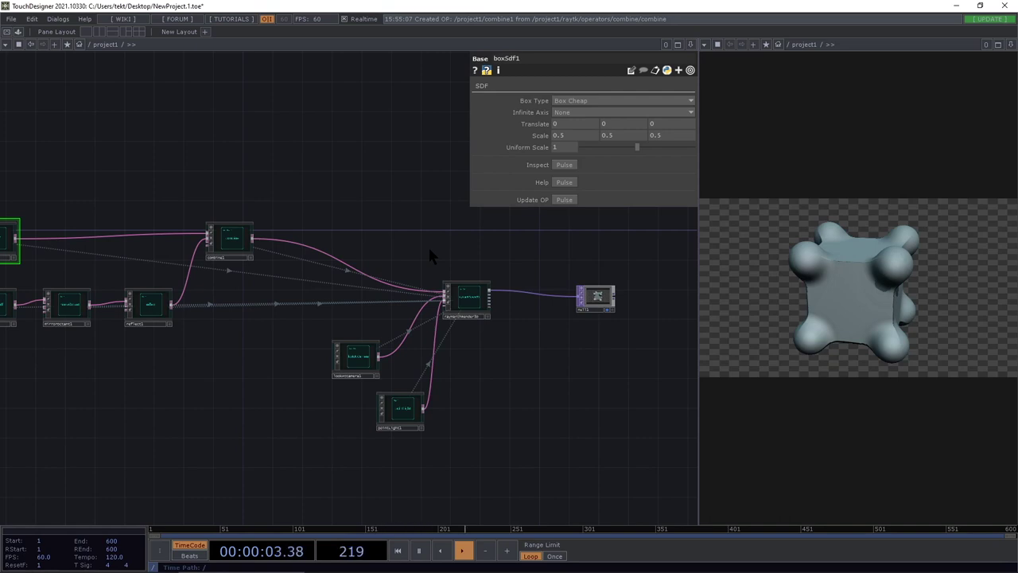
{"action": "left_click_drag", "start_coordinate": [370, 223], "coordinate": [284, 213]}
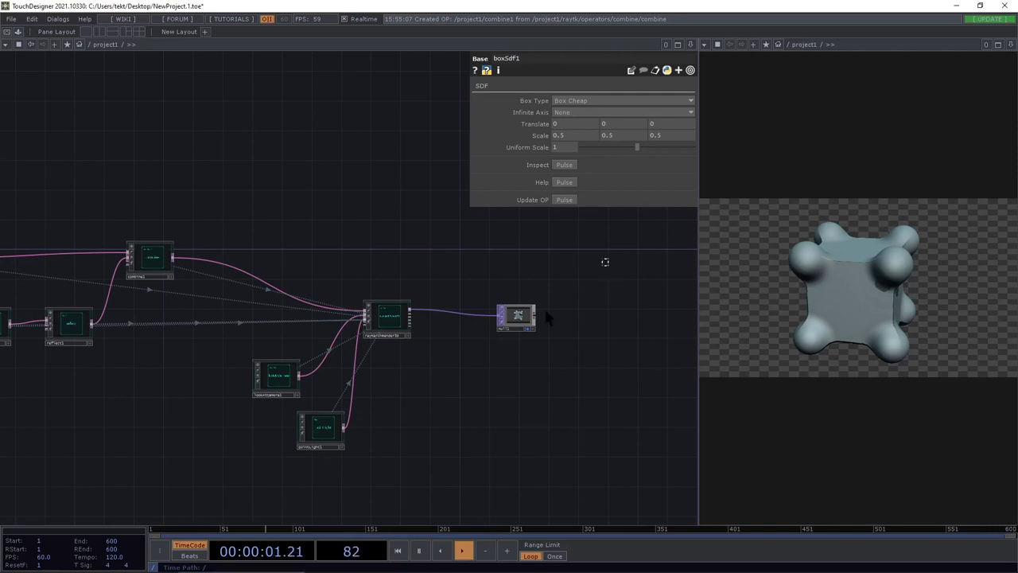
{"action": "left_click", "coordinate": [398, 318]}
{"action": "left_click_drag", "start_coordinate": [397, 317], "coordinate": [516, 339]}
{"action": "left_click_drag", "start_coordinate": [142, 340], "coordinate": [282, 388]}
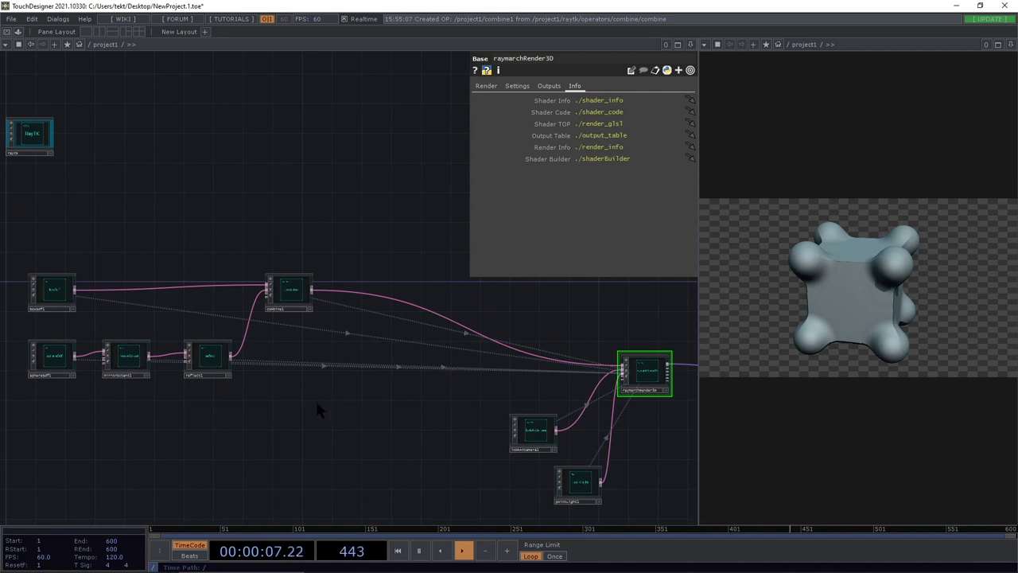
{"action": "key", "text": "alt+r"}
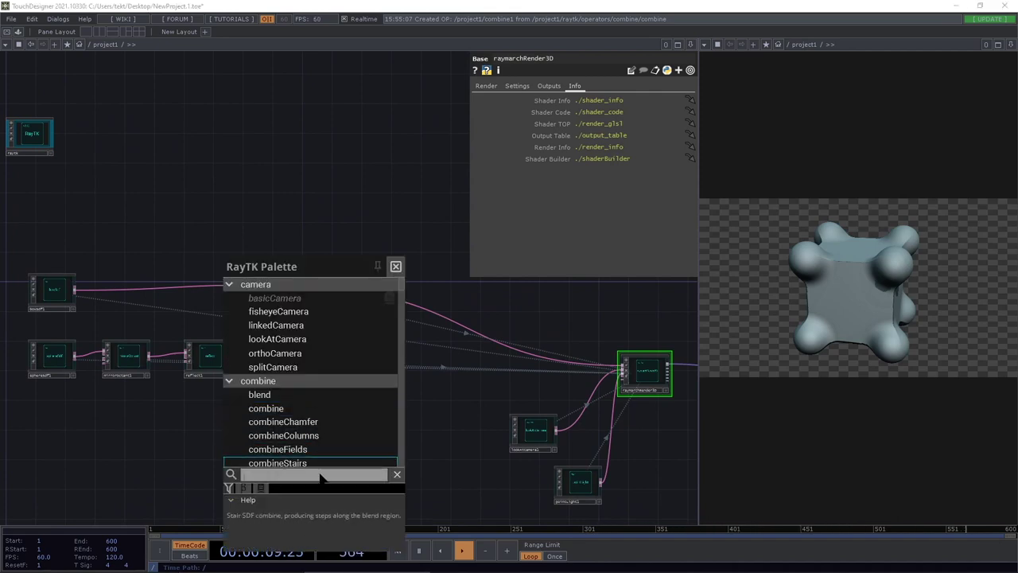
{"action": "type", "text": "bas"}
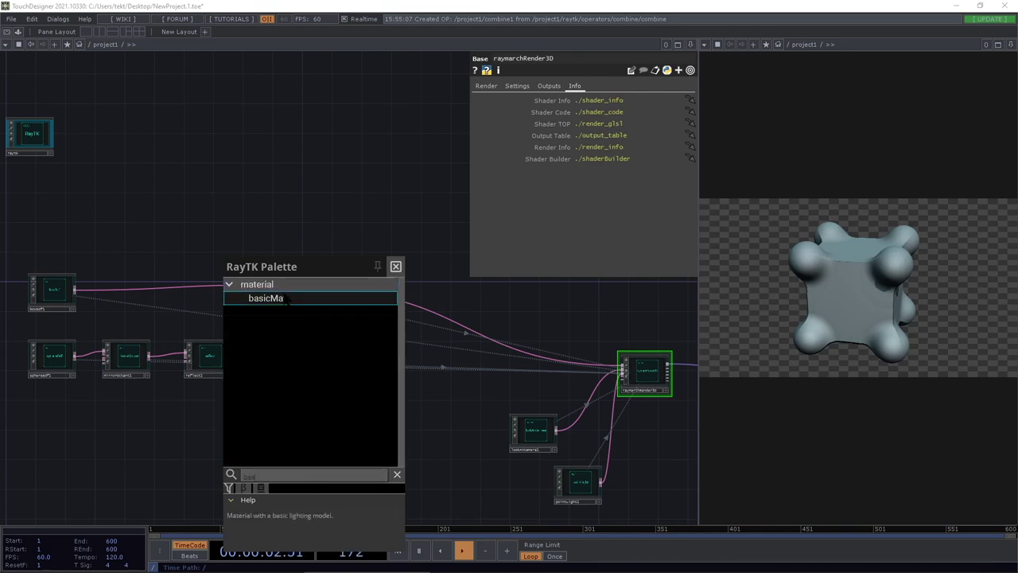
{"action": "left_click", "coordinate": [285, 296]}
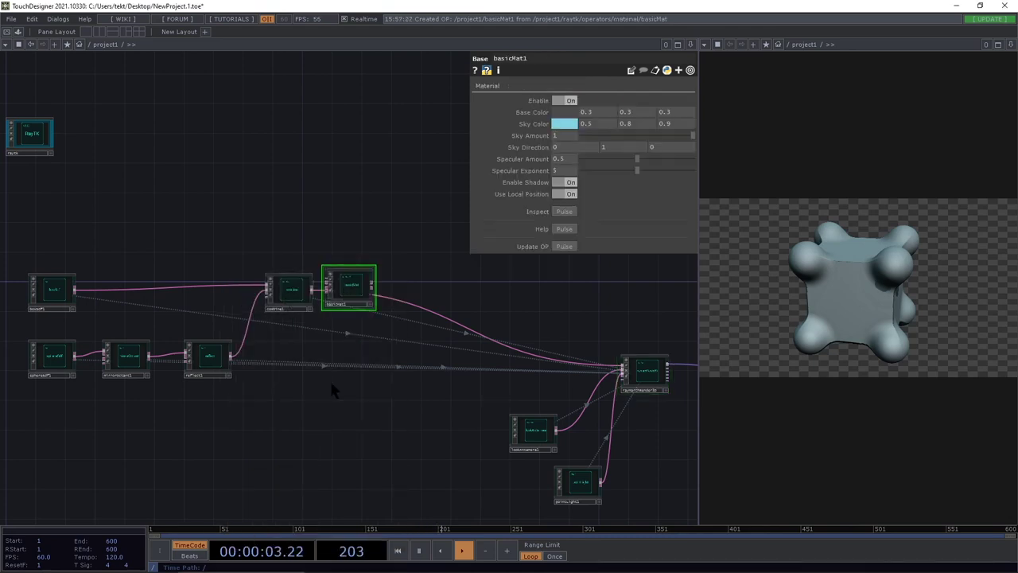
{"action": "left_click_drag", "start_coordinate": [352, 284], "coordinate": [356, 326]}
Wire basicMat1 between combine1 and raymarchRender3D, and place it level with combine1.
{"action": "middle_click_drag", "start_coordinate": [333, 304], "coordinate": [329, 336]}
{"action": "scroll", "coordinate": [328, 334], "scroll_direction": "up", "scroll_amount": 1}
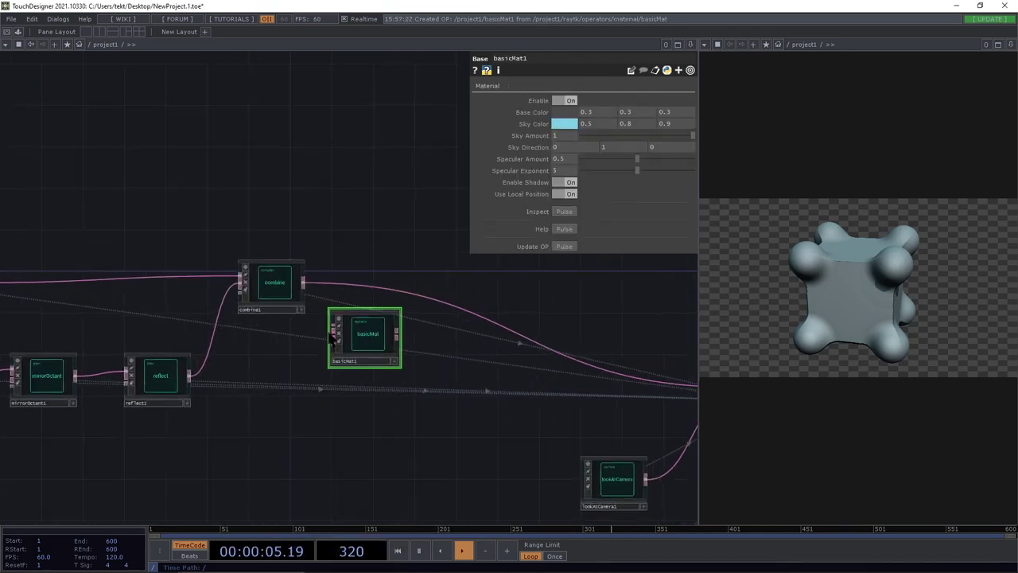
{"action": "left_click_drag", "start_coordinate": [400, 345], "coordinate": [474, 321]}
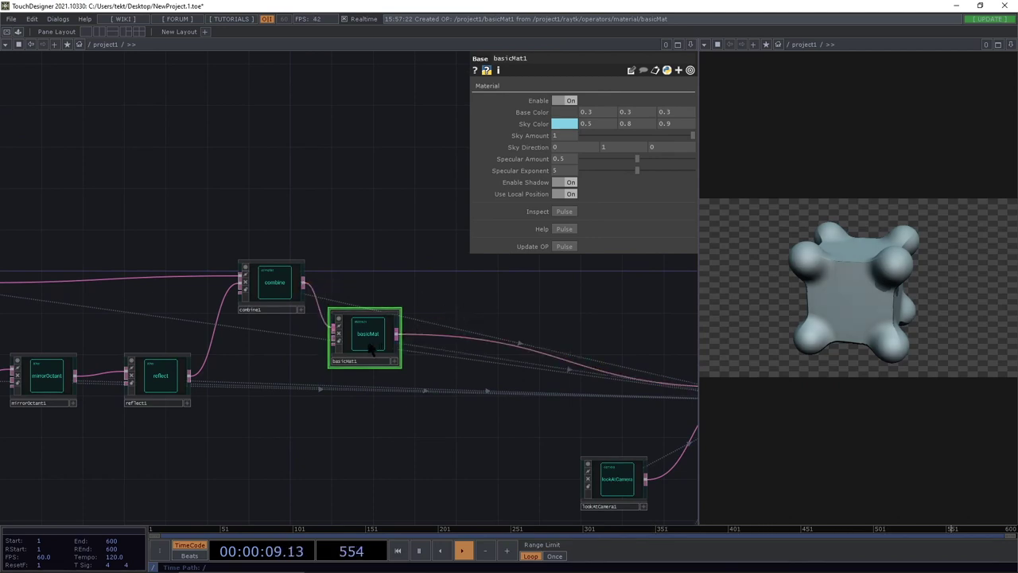
{"action": "left_click_drag", "start_coordinate": [368, 351], "coordinate": [420, 300]}
{"action": "left_click_drag", "start_coordinate": [325, 410], "coordinate": [108, 395]}
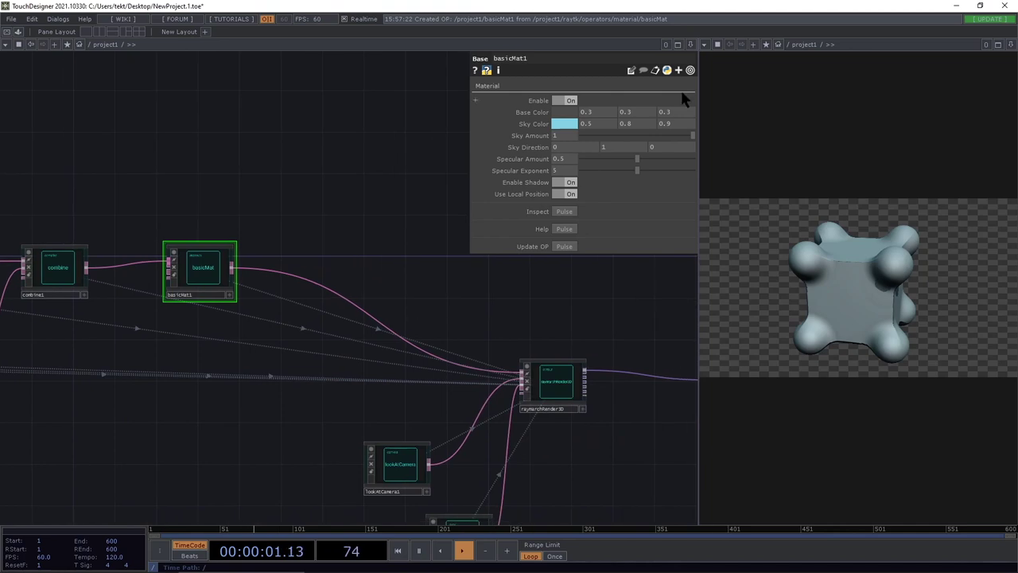
Shift the camera, light, render and null operators farther right and move basicMat1 into the gap, slightly below combine1.
{"action": "mouse_move", "coordinate": [591, 112]}
{"action": "left_mouse_down"}
{"action": "mouse_move", "coordinate": [628, 112]}
{"action": "mouse_move", "coordinate": [592, 112]}
{"action": "left_mouse_up"}
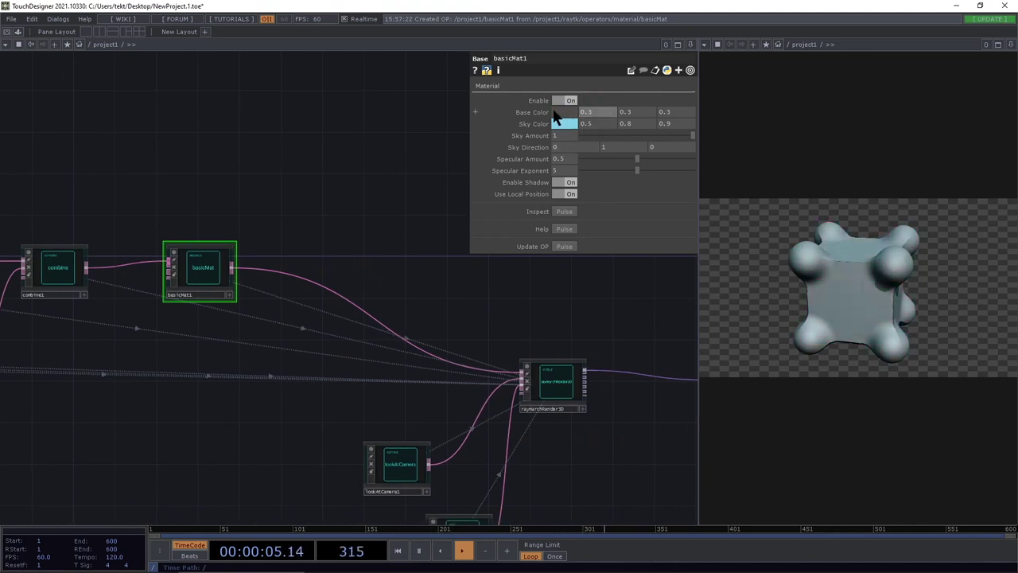
{"action": "left_click_drag", "start_coordinate": [159, 413], "coordinate": [488, 329]}
{"action": "left_click_drag", "start_coordinate": [362, 417], "coordinate": [27, 450]}
{"action": "left_click_drag", "start_coordinate": [344, 327], "coordinate": [204, 294]}
{"action": "scroll", "coordinate": [205, 296], "scroll_direction": "down", "scroll_amount": 3}
{"action": "right_click_drag", "start_coordinate": [577, 465], "coordinate": [181, 257]}
{"action": "left_click_drag", "start_coordinate": [353, 277], "coordinate": [411, 285]}
{"action": "left_click_drag", "start_coordinate": [144, 288], "coordinate": [462, 446]}
{"action": "scroll", "coordinate": [377, 368], "scroll_direction": "up", "scroll_amount": 3}
{"action": "left_click_drag", "start_coordinate": [397, 280], "coordinate": [457, 323]}
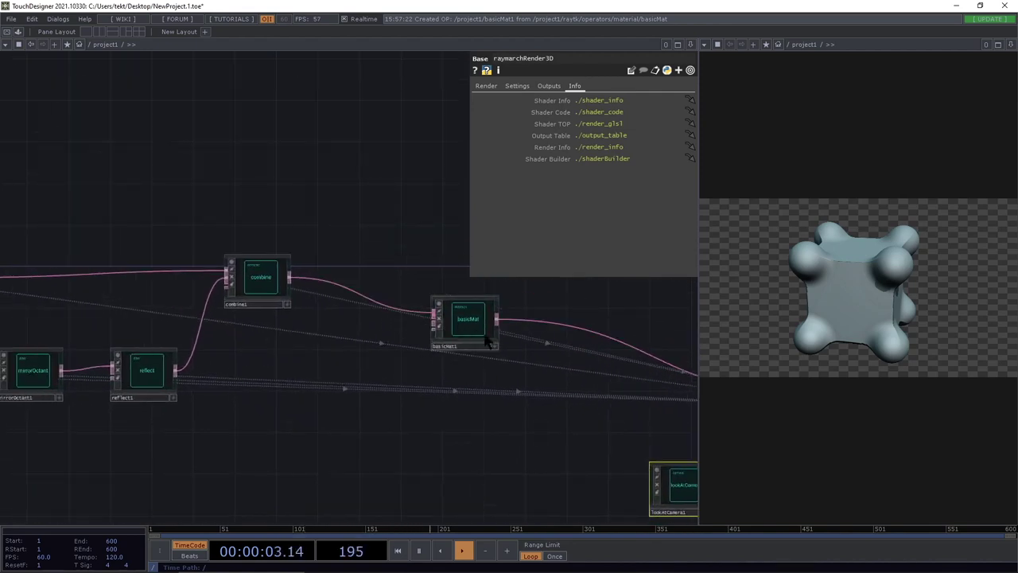
Examine the input connectors and material parameters of basicMat1.
{"action": "scroll", "coordinate": [501, 343], "scroll_direction": "up", "scroll_amount": 4}
{"action": "scroll", "coordinate": [428, 307], "scroll_direction": "down", "scroll_amount": 2}
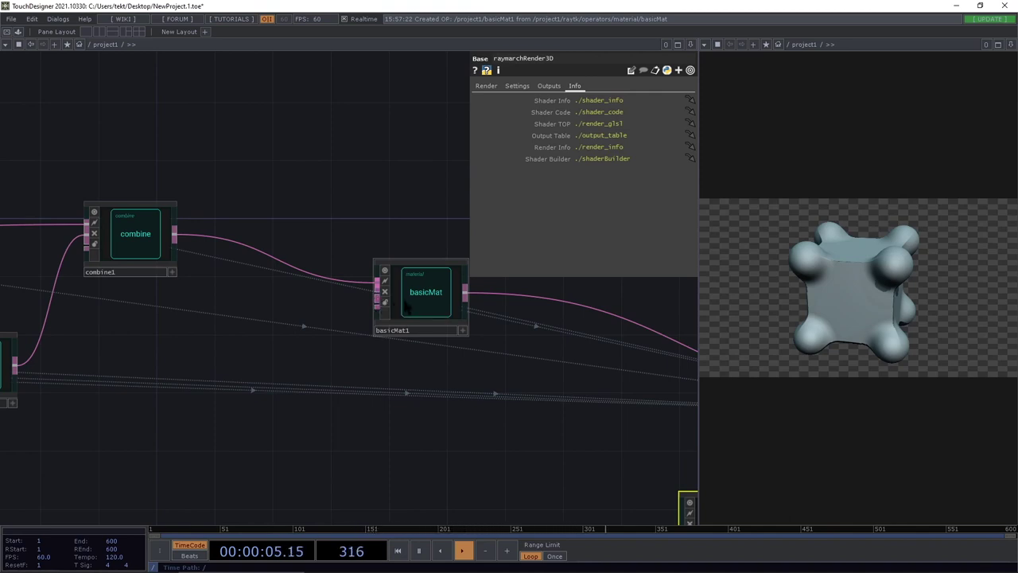
{"action": "left_click", "coordinate": [405, 306]}
{"action": "left_click_drag", "start_coordinate": [311, 468], "coordinate": [250, 393]}
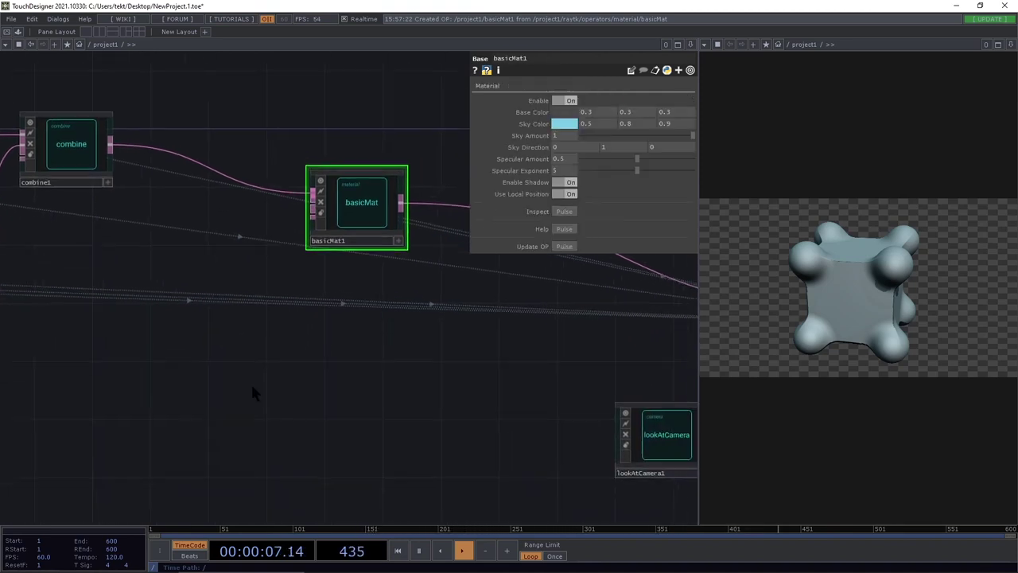
{"action": "left_click_drag", "start_coordinate": [333, 383], "coordinate": [307, 477]}
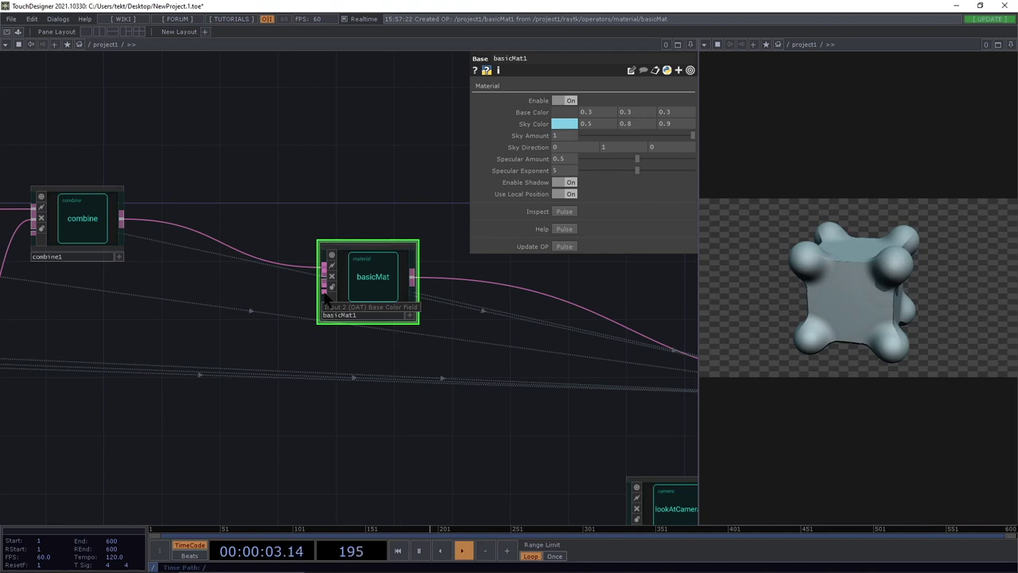
{"action": "left_click_drag", "start_coordinate": [327, 368], "coordinate": [508, 316]}
{"action": "left_click_drag", "start_coordinate": [254, 407], "coordinate": [95, 393]}
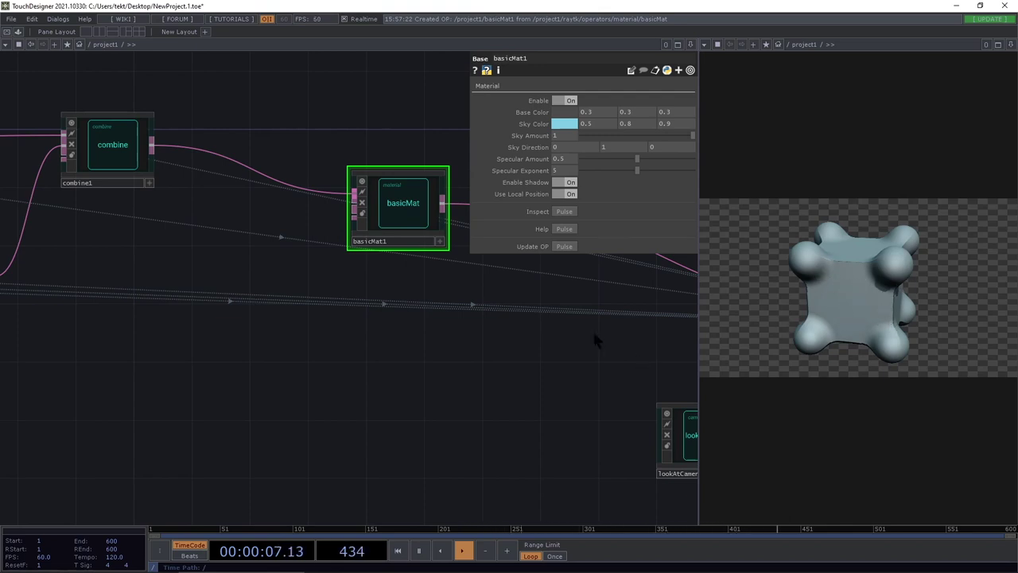
Add a pointDistanceField operator from the RayTK palette and place it below combine1, right of reflect1.
{"action": "left_click_drag", "start_coordinate": [131, 487], "coordinate": [273, 447]}
{"action": "key", "text": "alt+r"}
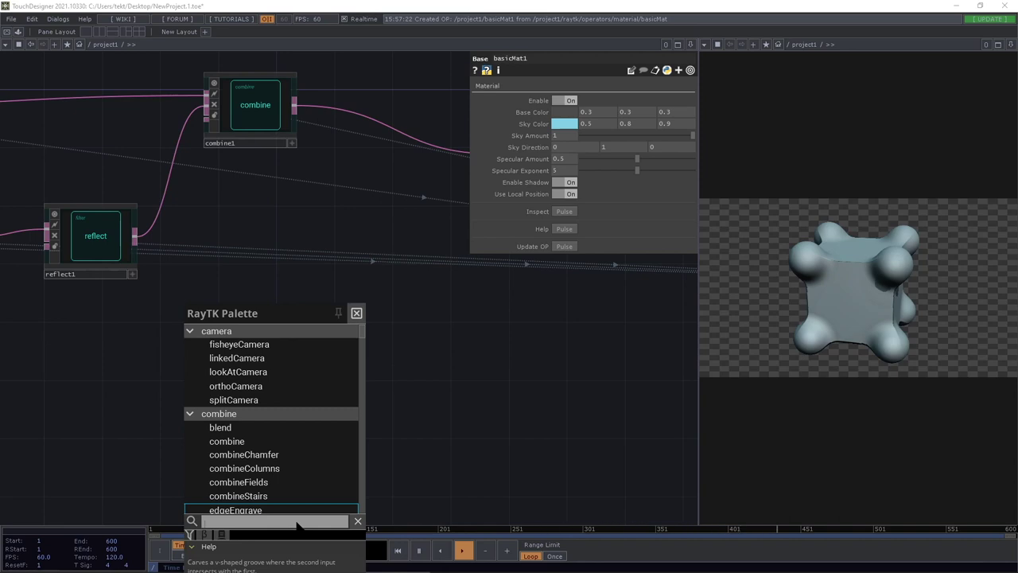
{"action": "type", "text": "w"}
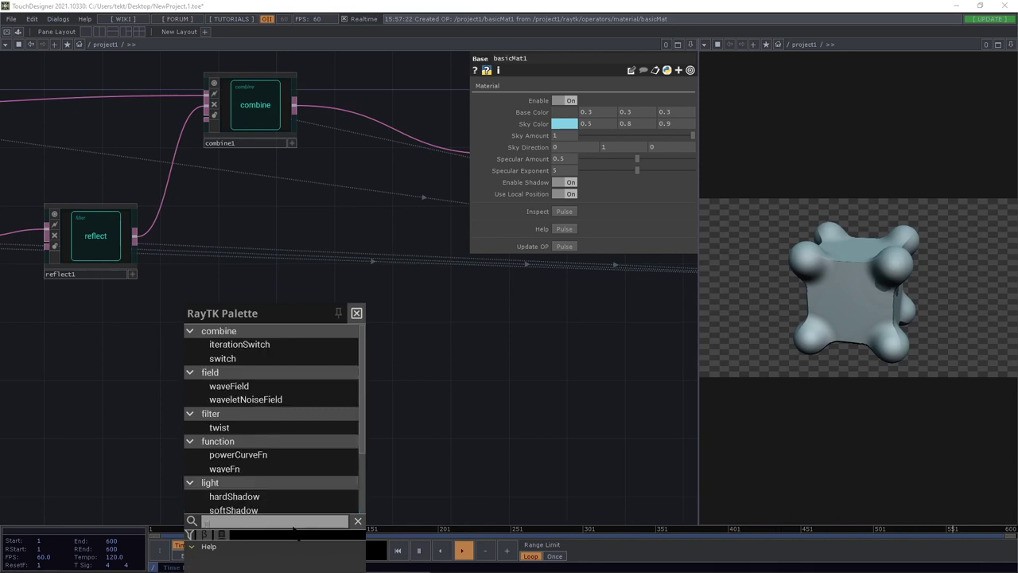
{"action": "key", "text": "BackSpace"}
{"action": "type", "text": "poi"}
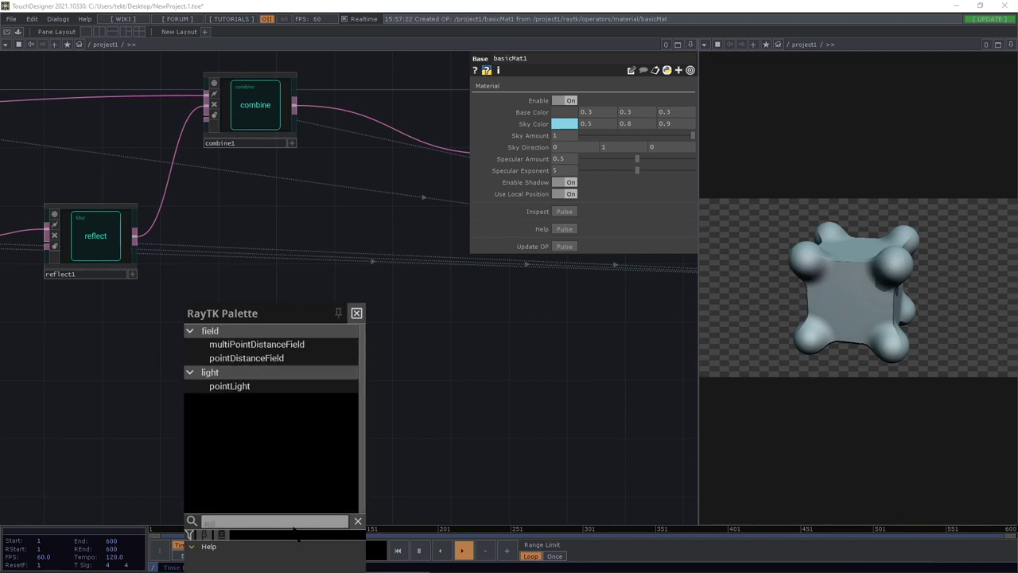
{"action": "left_click", "coordinate": [256, 359]}
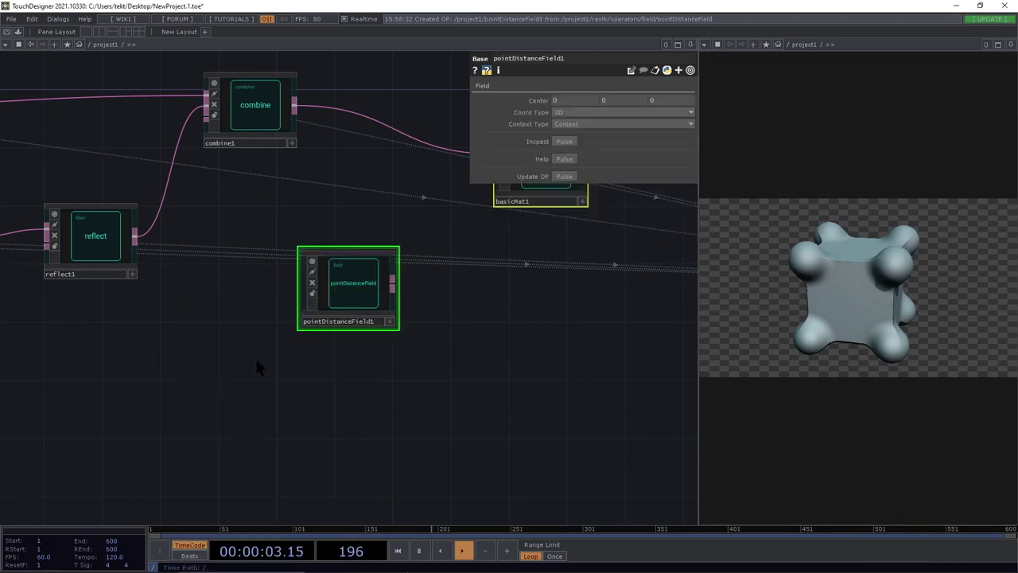
{"action": "left_click_drag", "start_coordinate": [345, 300], "coordinate": [233, 384]}
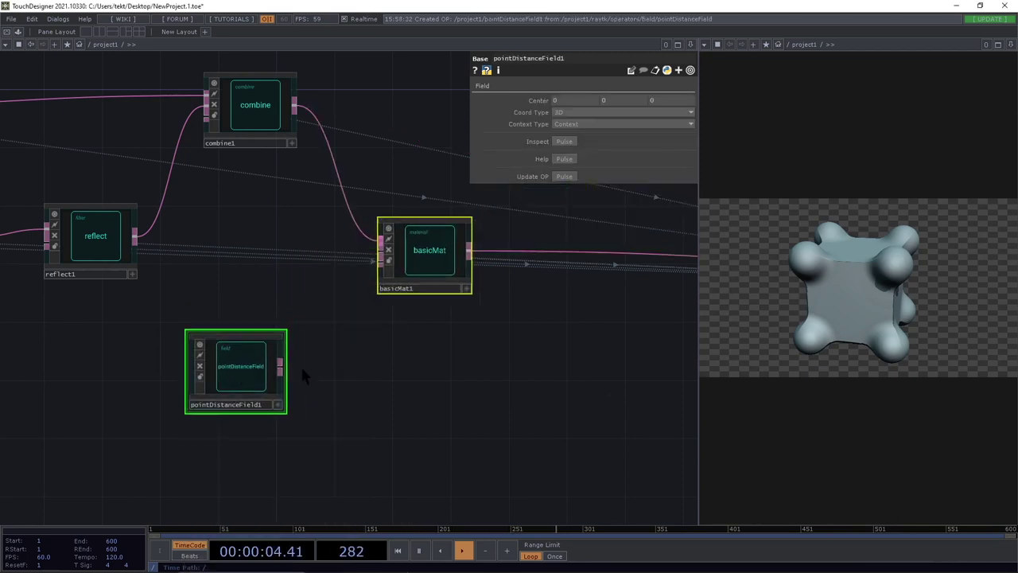
Move basicMat1 up and to the right, away from pointDistanceField1.
{"action": "left_click", "coordinate": [422, 261]}
{"action": "left_click_drag", "start_coordinate": [423, 267], "coordinate": [499, 213]}
{"action": "left_click_drag", "start_coordinate": [336, 347], "coordinate": [174, 402]}
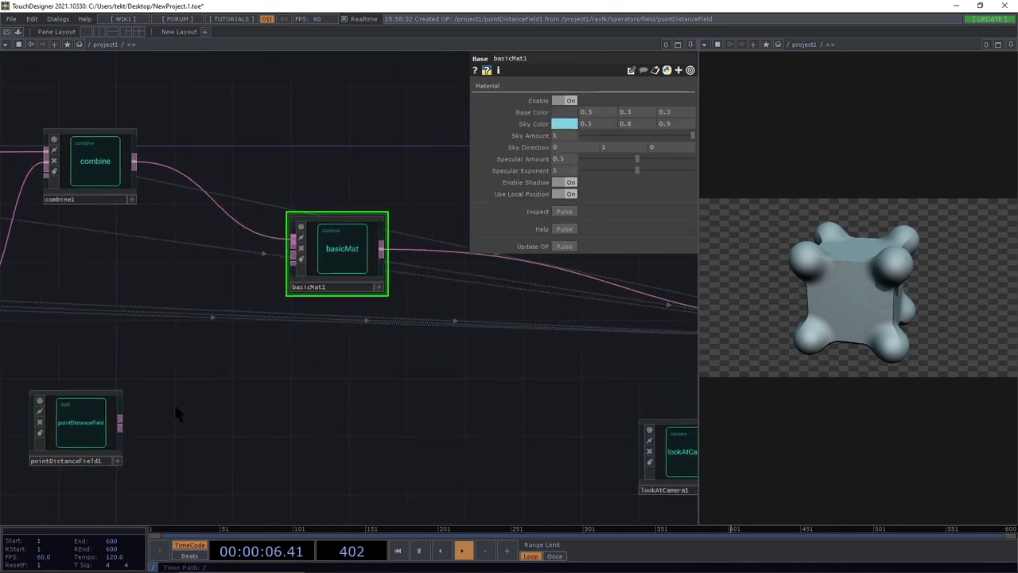
Connect the output of pointDistanceField1 to the Base Color Field input of basicMat1.
{"action": "left_click", "coordinate": [90, 432]}
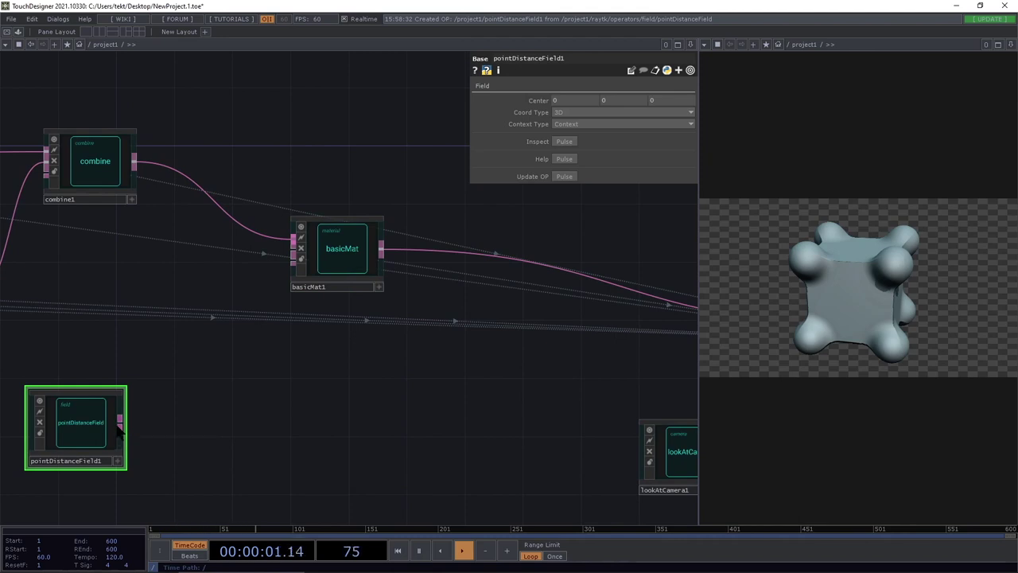
{"action": "left_click_drag", "start_coordinate": [159, 417], "coordinate": [327, 392]}
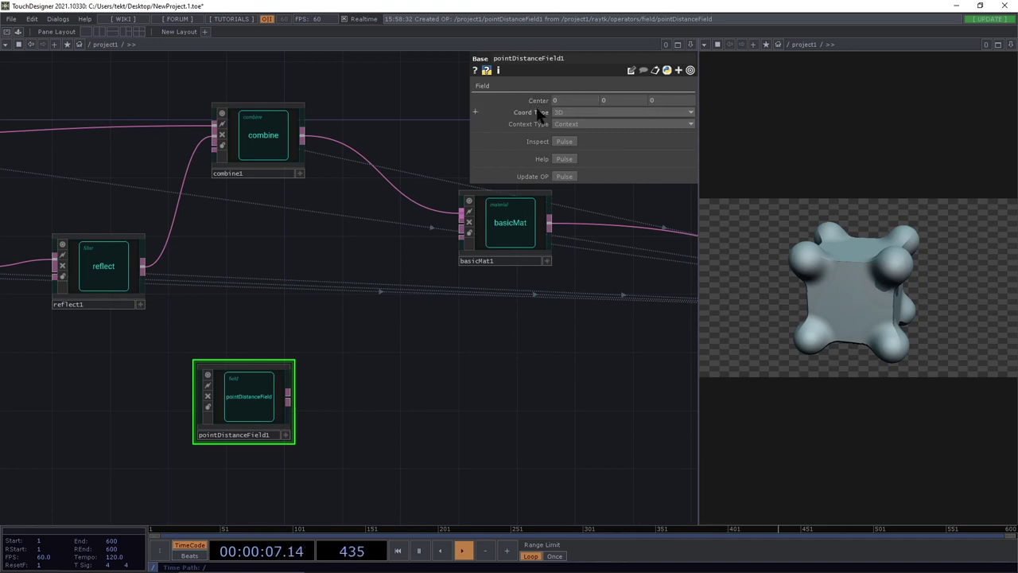
{"action": "left_click", "coordinate": [288, 395]}
{"action": "left_click", "coordinate": [441, 243]}
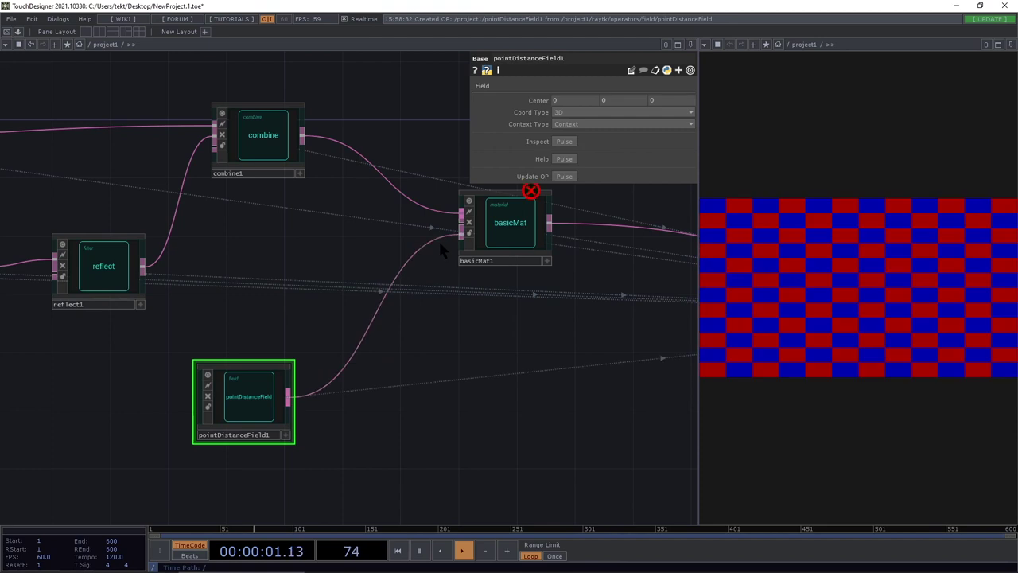
Inspect the error information of basicMat1.
{"action": "left_click_drag", "start_coordinate": [512, 345], "coordinate": [410, 380]}
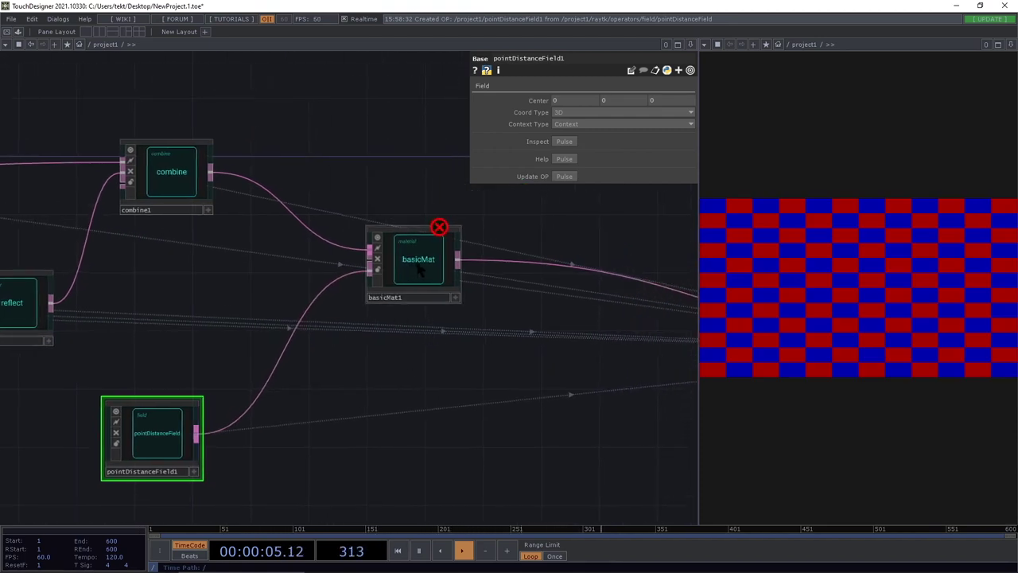
{"action": "middle_click", "coordinate": [419, 270]}
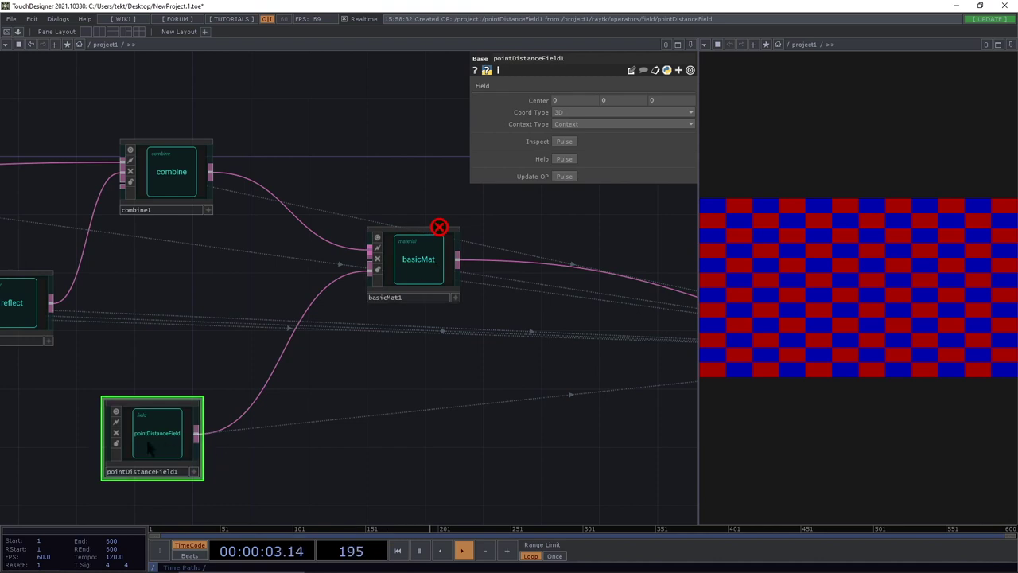
Set the Context Type of pointDistanceField1 to Material Context.
{"action": "left_click", "coordinate": [561, 123]}
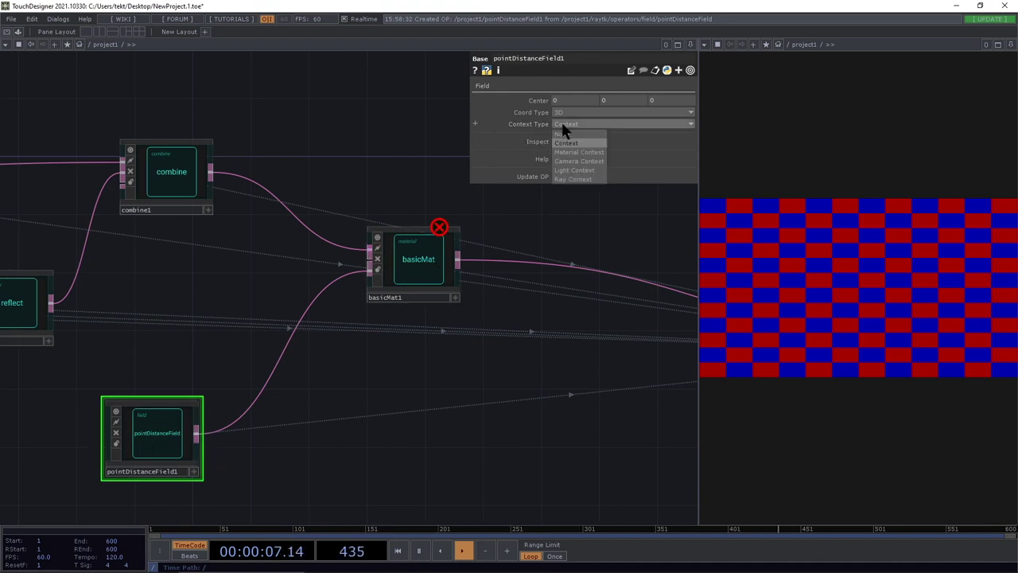
{"action": "left_click", "coordinate": [562, 123]}
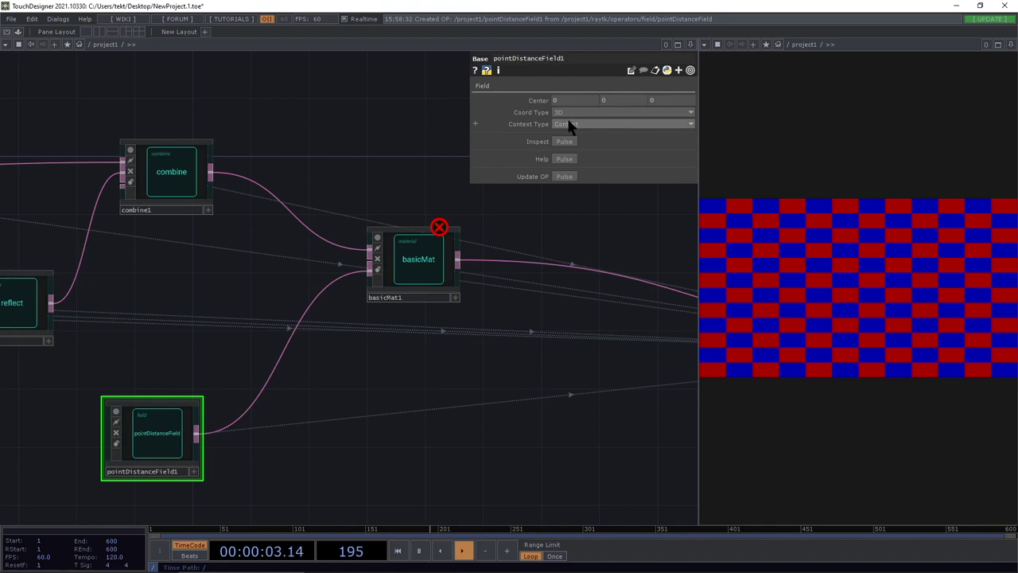
{"action": "left_click", "coordinate": [586, 122]}
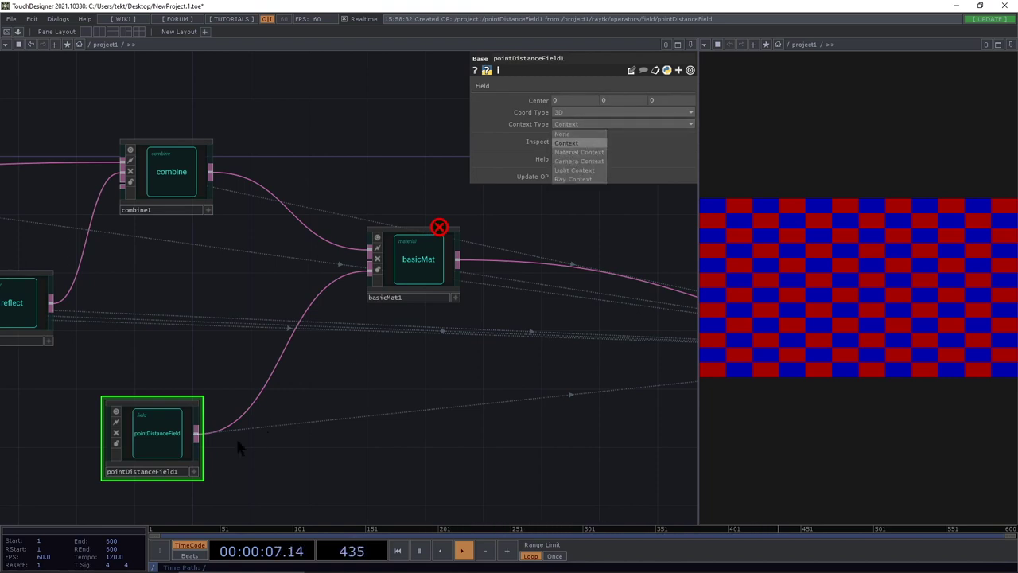
{"action": "left_click", "coordinate": [290, 412]}
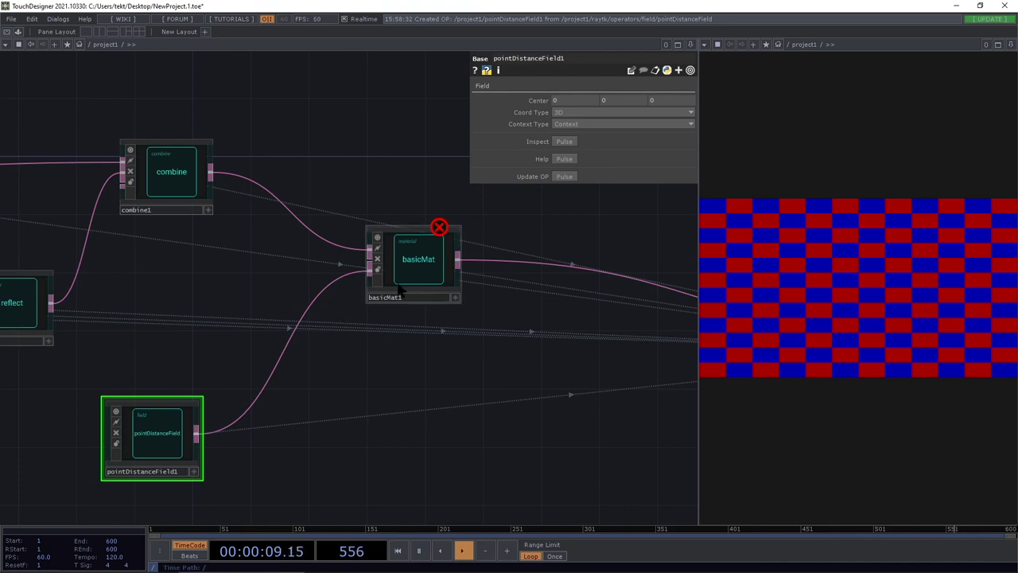
{"action": "left_click", "coordinate": [566, 125]}
{"action": "left_click", "coordinate": [567, 151]}
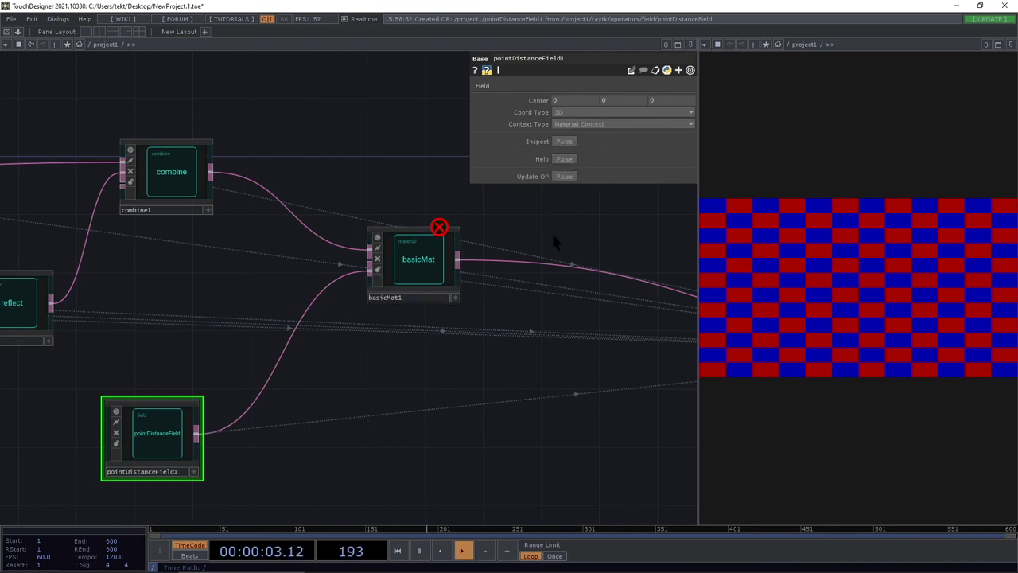
Check the script errors reported for basicMat1 with the Material Context field connected.
{"action": "left_click_drag", "start_coordinate": [418, 281], "coordinate": [385, 277]}
{"action": "middle_click", "coordinate": [380, 267]}
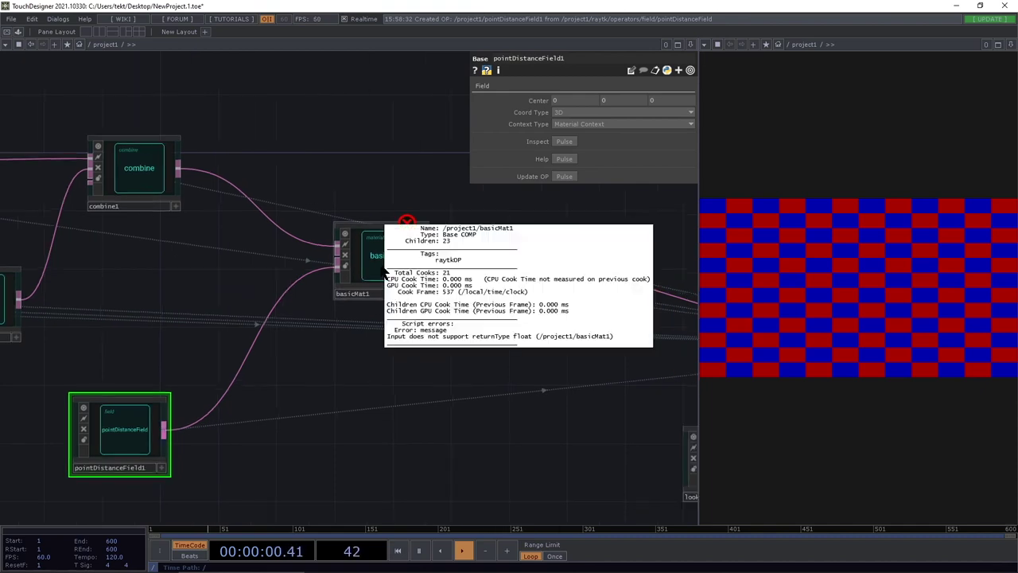
{"action": "middle_click_drag", "start_coordinate": [386, 271], "coordinate": [478, 389]}
{"action": "left_click_drag", "start_coordinate": [210, 475], "coordinate": [292, 398]}
{"action": "left_click_drag", "start_coordinate": [186, 351], "coordinate": [100, 407]}
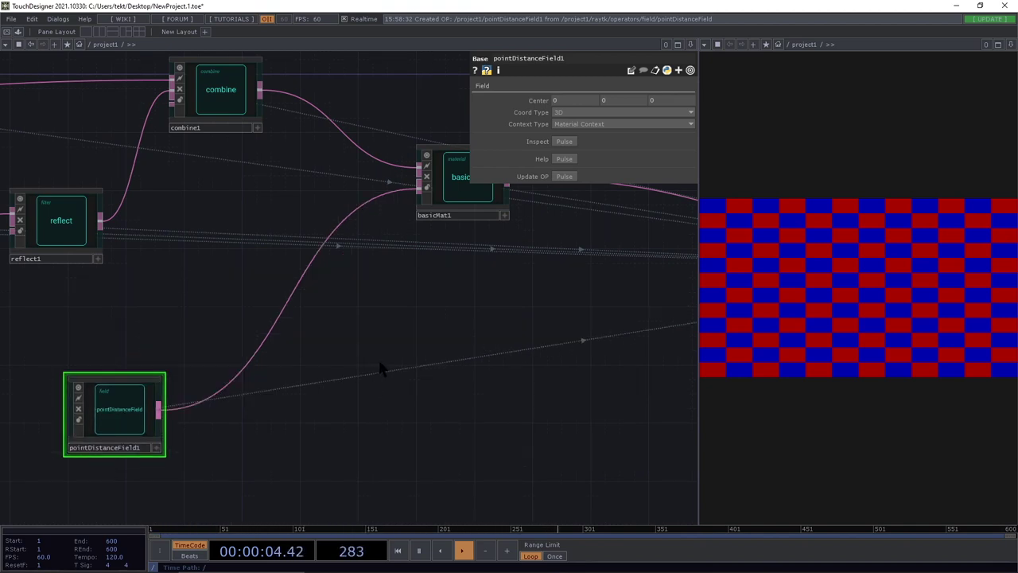
{"action": "left_click_drag", "start_coordinate": [458, 287], "coordinate": [342, 314]}
{"action": "left_click_drag", "start_coordinate": [341, 373], "coordinate": [380, 367]}
{"action": "scroll", "coordinate": [374, 376], "scroll_direction": "left", "scroll_amount": 2}
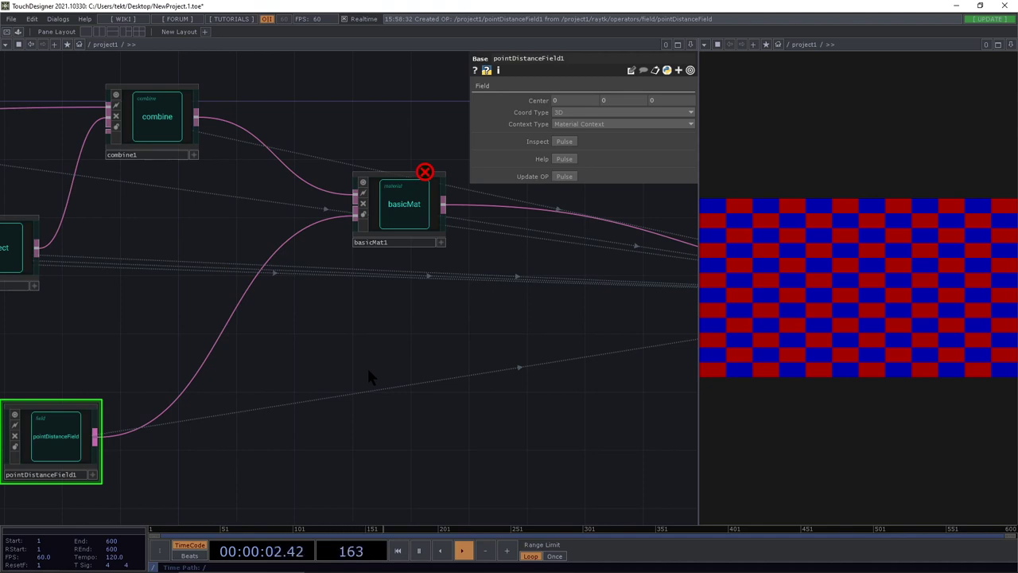
{"action": "scroll", "coordinate": [371, 379], "scroll_direction": "left", "scroll_amount": 5}
{"action": "scroll", "coordinate": [370, 379], "scroll_direction": "down", "scroll_amount": 2}
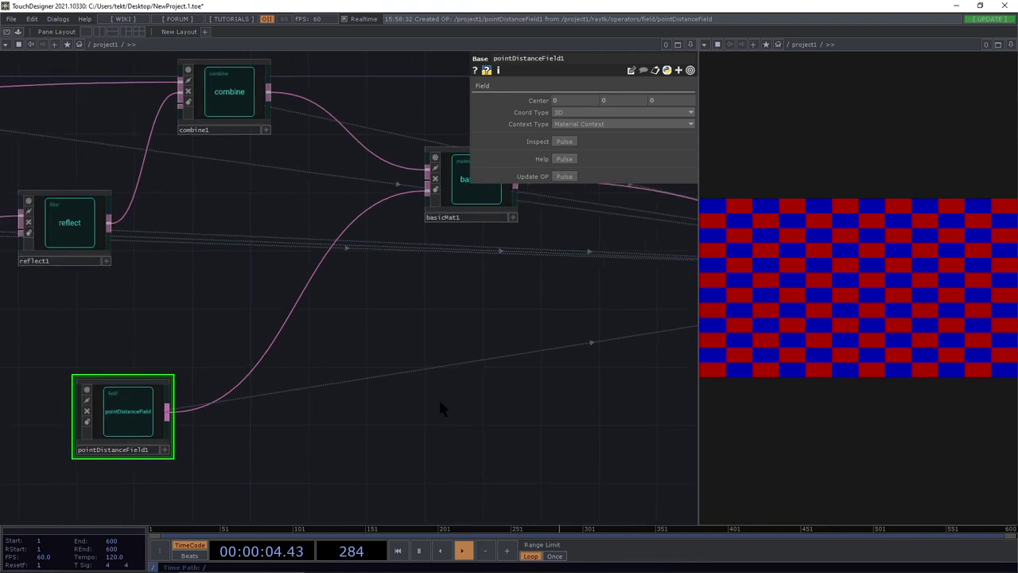
Add a floatToVector operator from the RayTK palette between pointDistanceField1 and basicMat1.
{"action": "key", "text": "alt+r"}
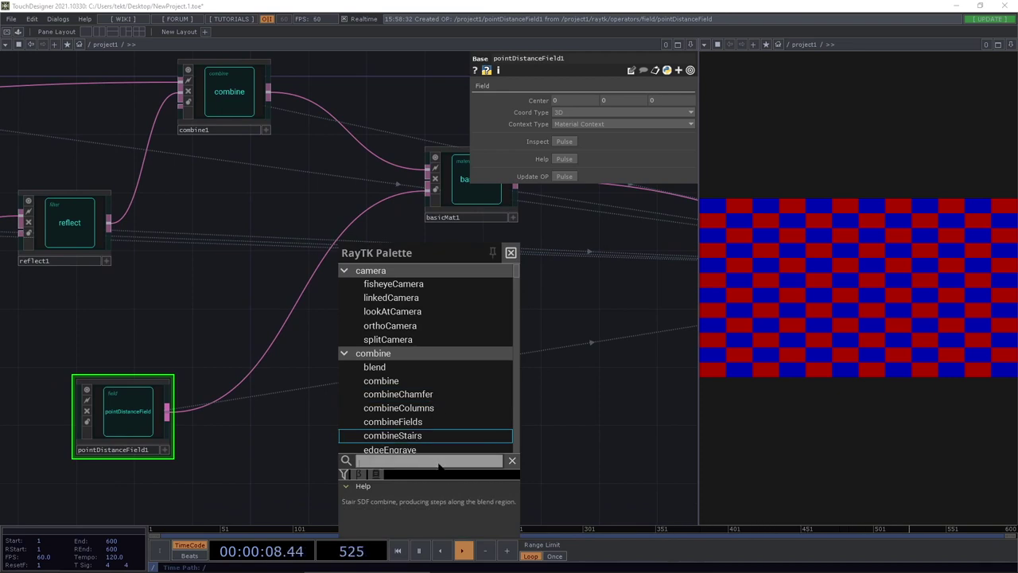
{"action": "type", "text": "vec"}
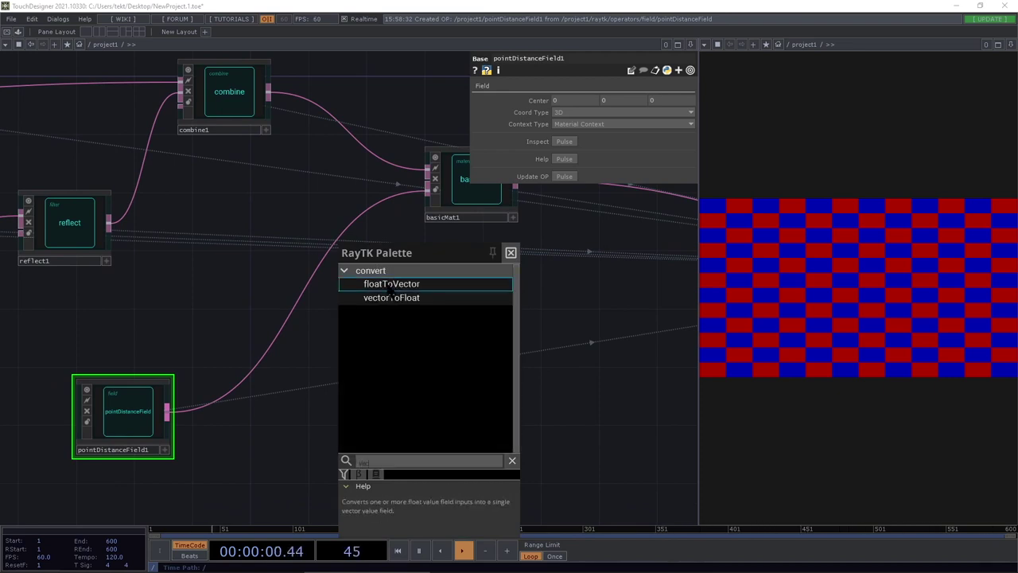
{"action": "left_click", "coordinate": [391, 284]}
Connect pointDistanceField1 to the first input of floatToVector1, and floatToVector1's output to the Base Color Field input of basicMat1.
{"action": "left_click_drag", "start_coordinate": [301, 267], "coordinate": [166, 408]}
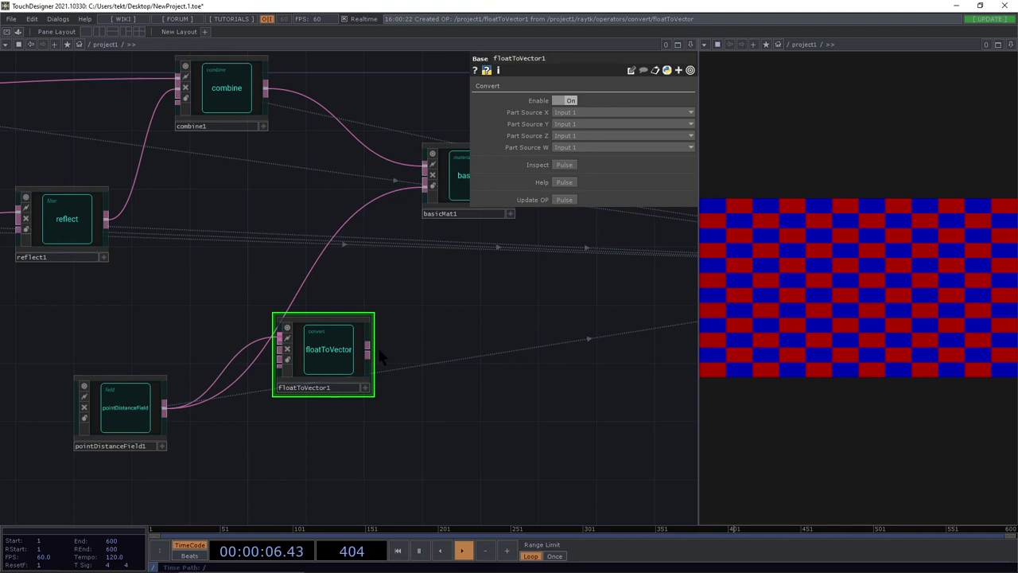
{"action": "left_click_drag", "start_coordinate": [364, 353], "coordinate": [363, 209]}
{"action": "left_click_drag", "start_coordinate": [115, 423], "coordinate": [115, 378]}
{"action": "left_click_drag", "start_coordinate": [577, 361], "coordinate": [585, 434]}
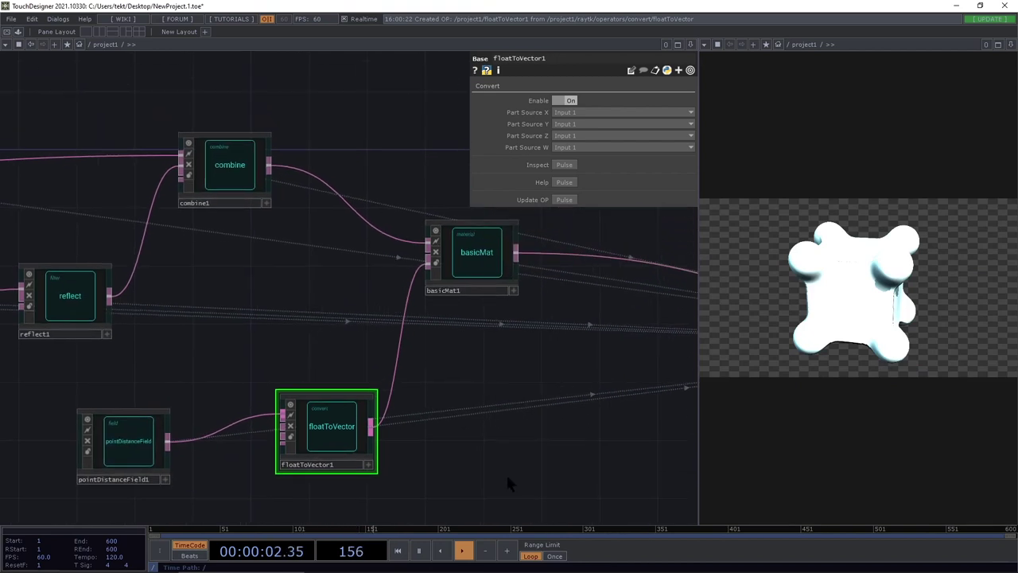
Set the Center of pointDistanceField1 to 0, 0.1, 0.6.
{"action": "left_click_drag", "start_coordinate": [156, 470], "coordinate": [176, 410]}
{"action": "left_click", "coordinate": [139, 387]}
{"action": "left_click_drag", "start_coordinate": [503, 268], "coordinate": [435, 296]}
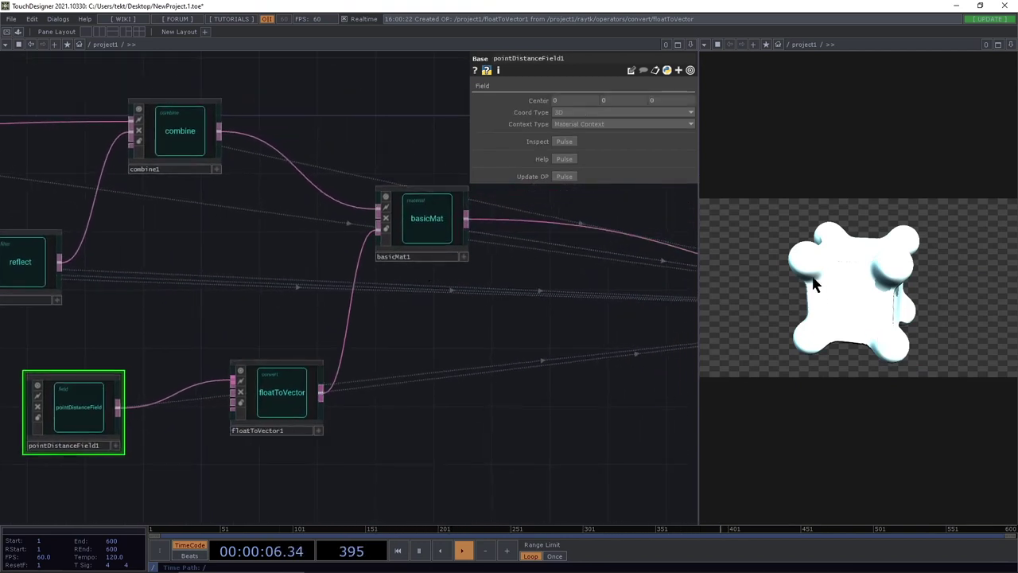
{"action": "middle_click_drag", "start_coordinate": [587, 97], "coordinate": [616, 106]}
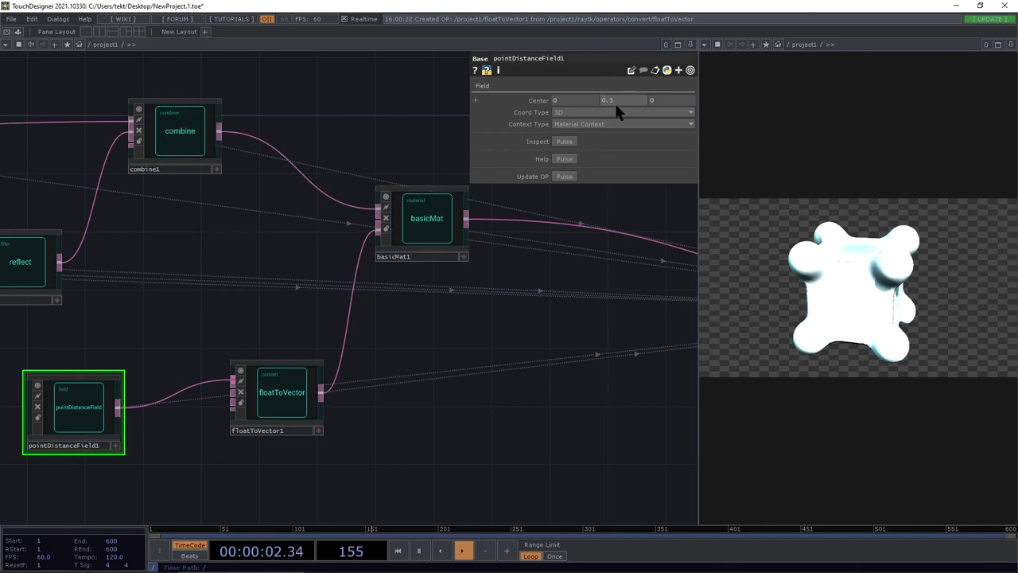
{"action": "middle_click_drag", "start_coordinate": [676, 95], "coordinate": [589, 87]}
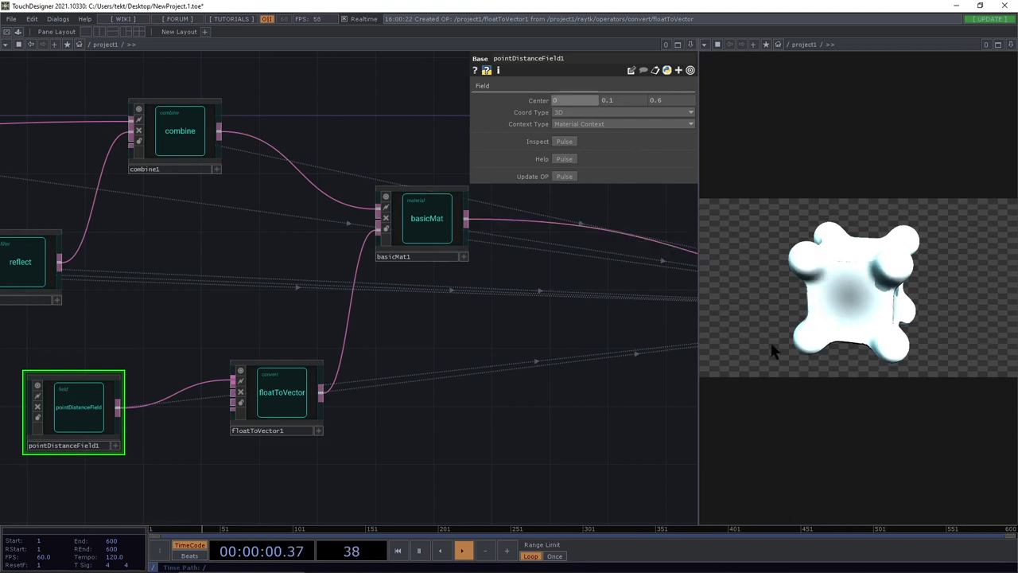
{"action": "middle_click_drag", "start_coordinate": [573, 99], "coordinate": [568, 87]}
Align floatToVector1 with pointDistanceField1 and set its Part Source X, Z and W to Zero.
{"action": "left_click", "coordinate": [291, 388]}
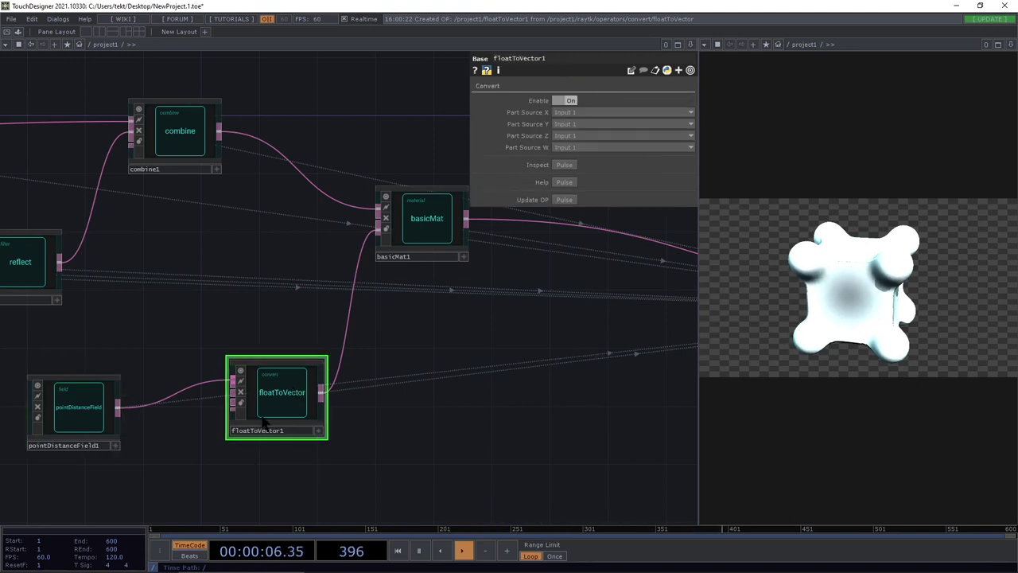
{"action": "left_click_drag", "start_coordinate": [267, 425], "coordinate": [272, 439]}
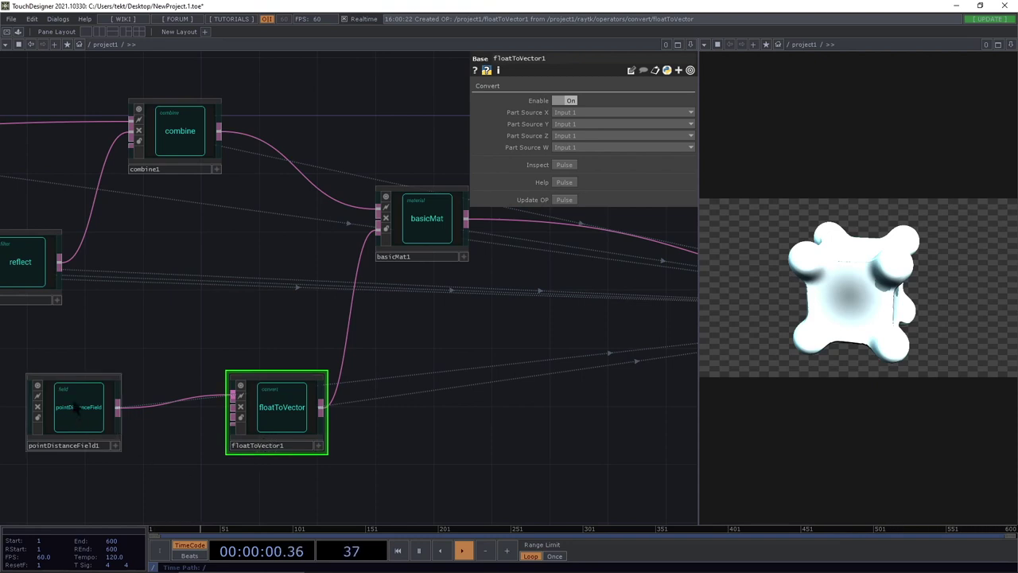
{"action": "left_click", "coordinate": [580, 114]}
{"action": "left_click", "coordinate": [580, 113]}
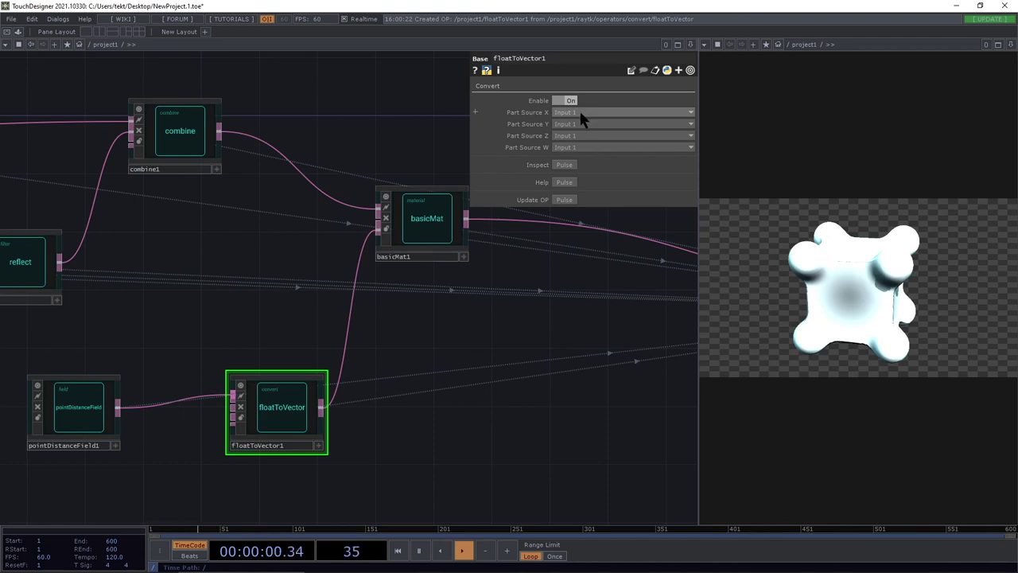
{"action": "left_click", "coordinate": [580, 114]}
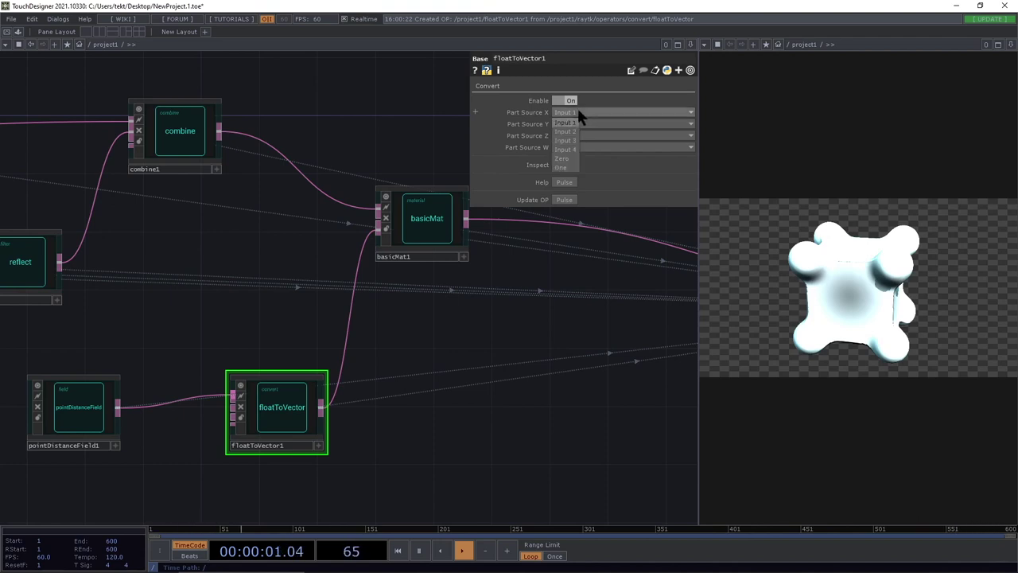
{"action": "left_click", "coordinate": [568, 159]}
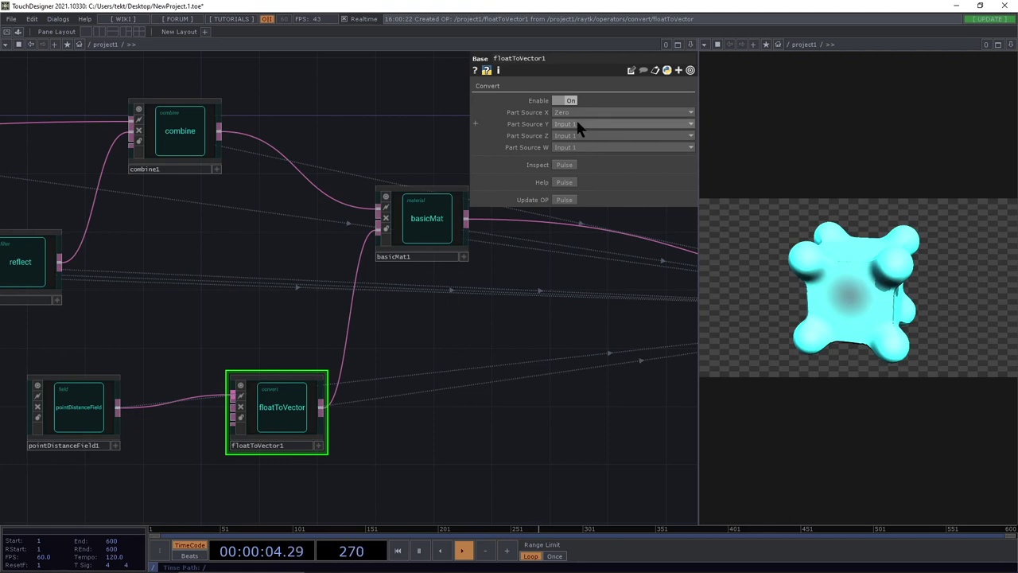
{"action": "left_click", "coordinate": [566, 148]}
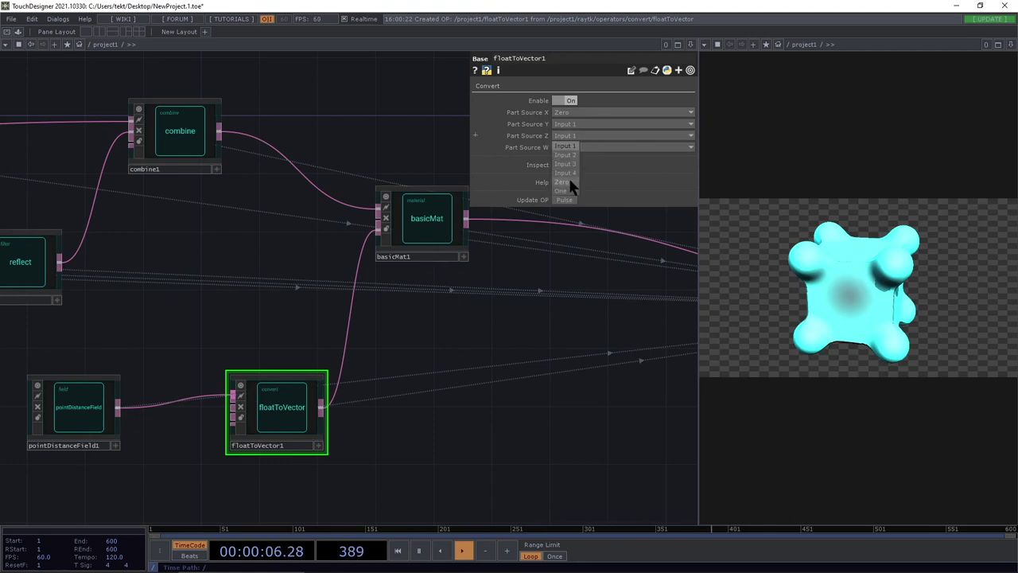
{"action": "left_click", "coordinate": [569, 183]}
{"action": "left_click", "coordinate": [575, 147]}
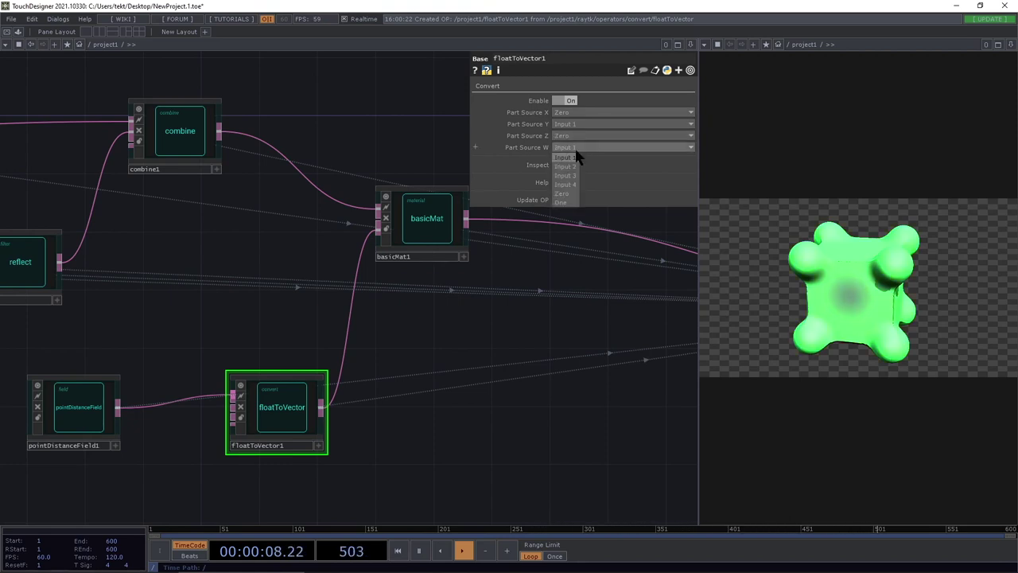
{"action": "left_click", "coordinate": [573, 193]}
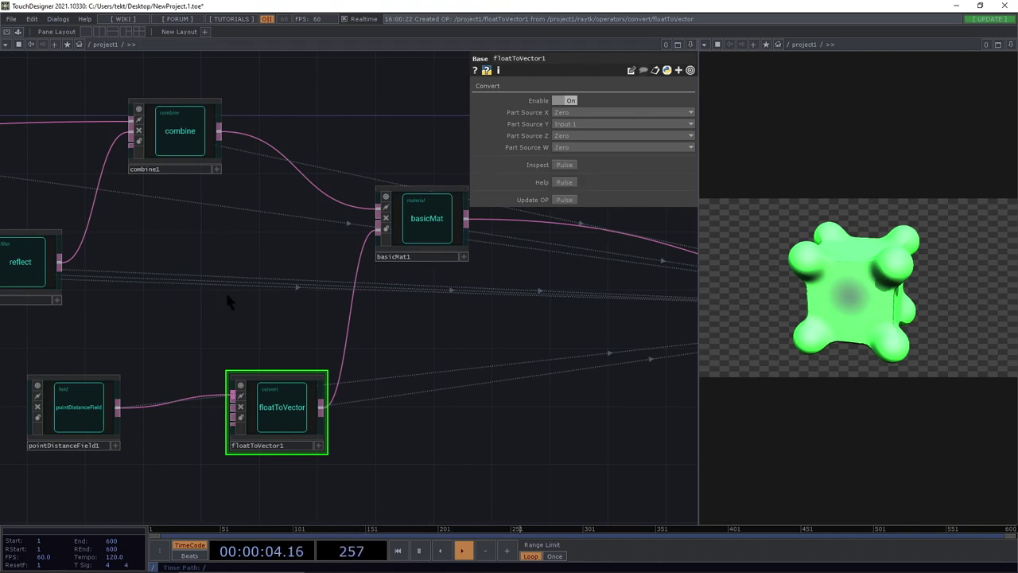
Move floatToVector1 closer to pointDistanceField1 and show the parameters of pointDistanceField1.
{"action": "left_click", "coordinate": [419, 230]}
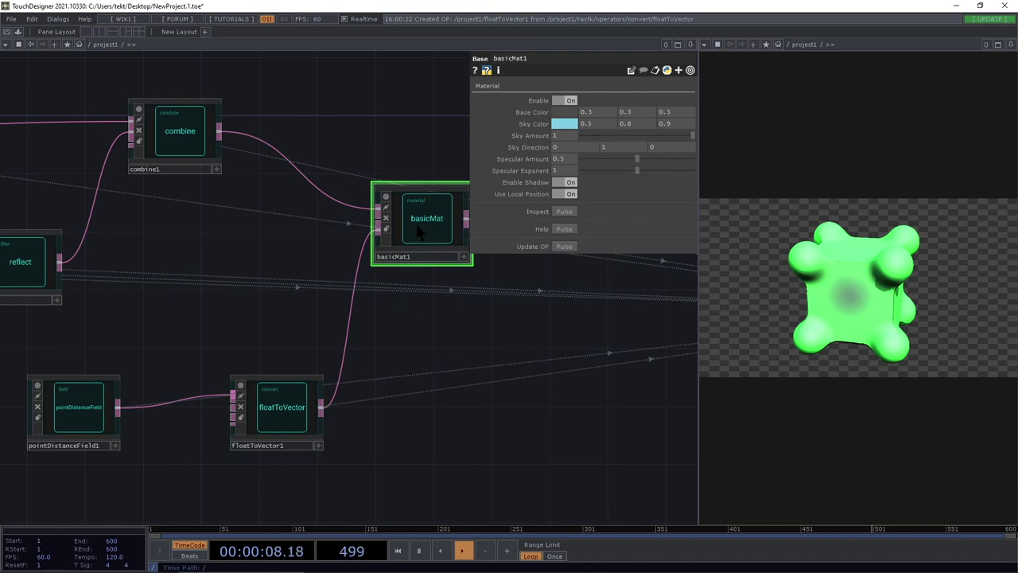
{"action": "left_click_drag", "start_coordinate": [491, 340], "coordinate": [575, 267]}
{"action": "left_click_drag", "start_coordinate": [378, 338], "coordinate": [310, 342]}
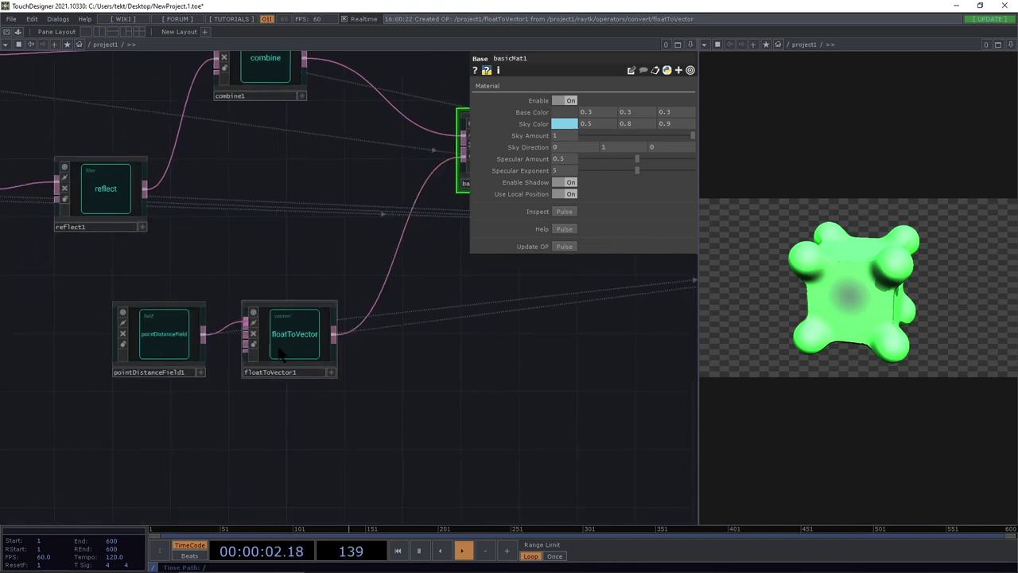
{"action": "left_click", "coordinate": [175, 350]}
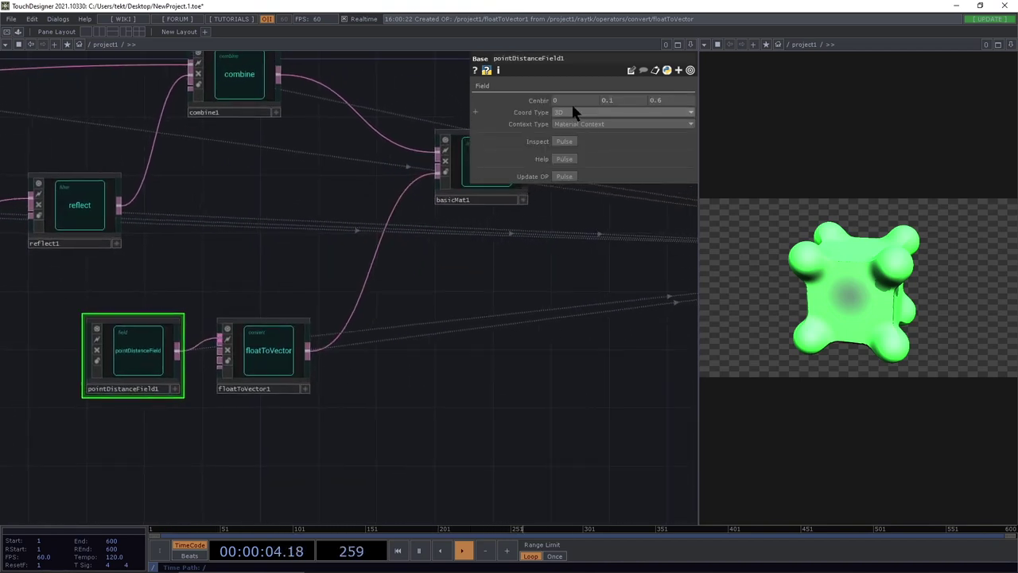
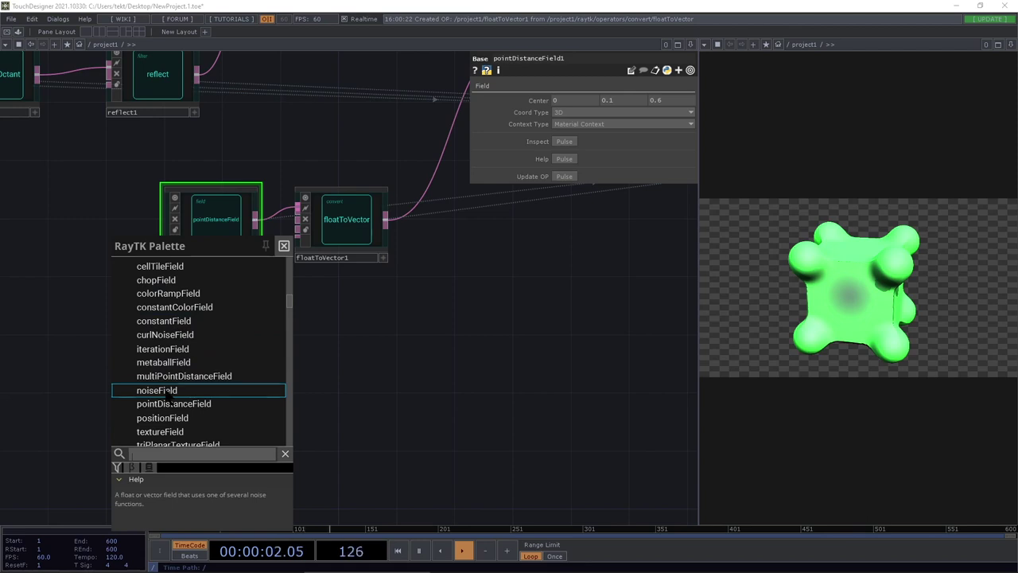
Add a noiseField operator from the RayTK palette and place it below pointDistanceField1.
{"action": "left_click", "coordinate": [197, 392]}
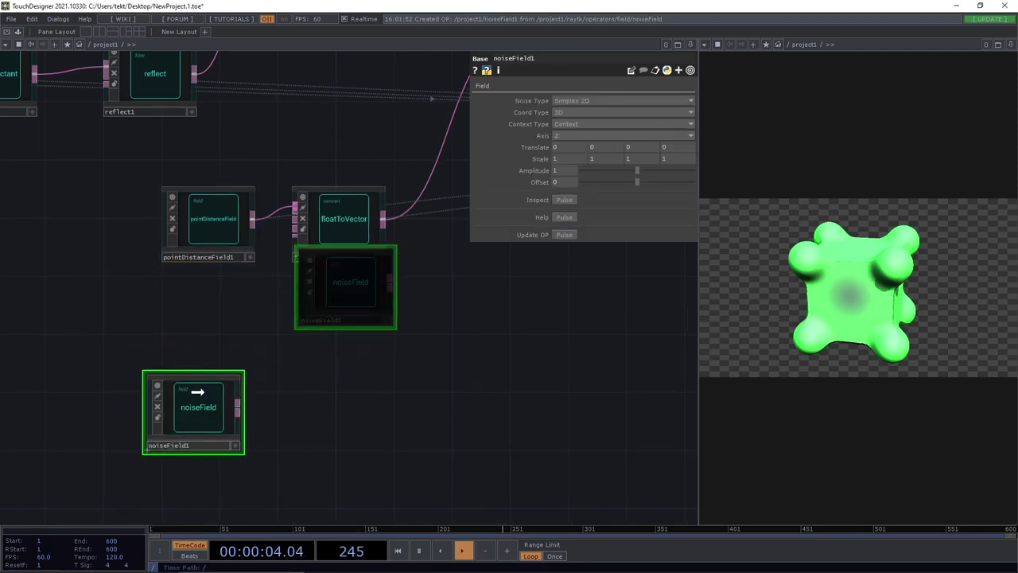
{"action": "left_click", "coordinate": [231, 340]}
{"action": "left_click_drag", "start_coordinate": [237, 352], "coordinate": [221, 365]}
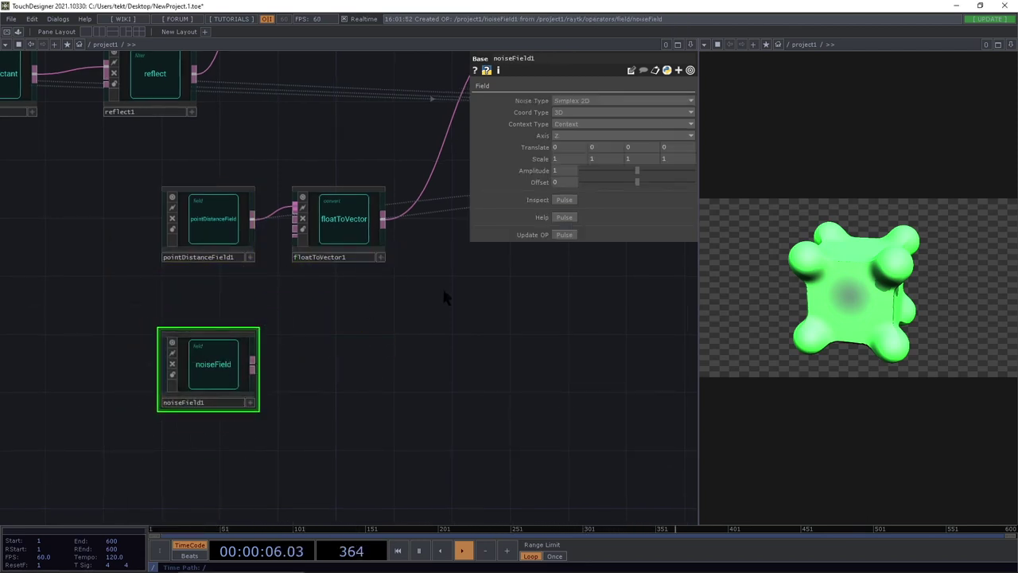
{"action": "left_click_drag", "start_coordinate": [440, 287], "coordinate": [378, 346]}
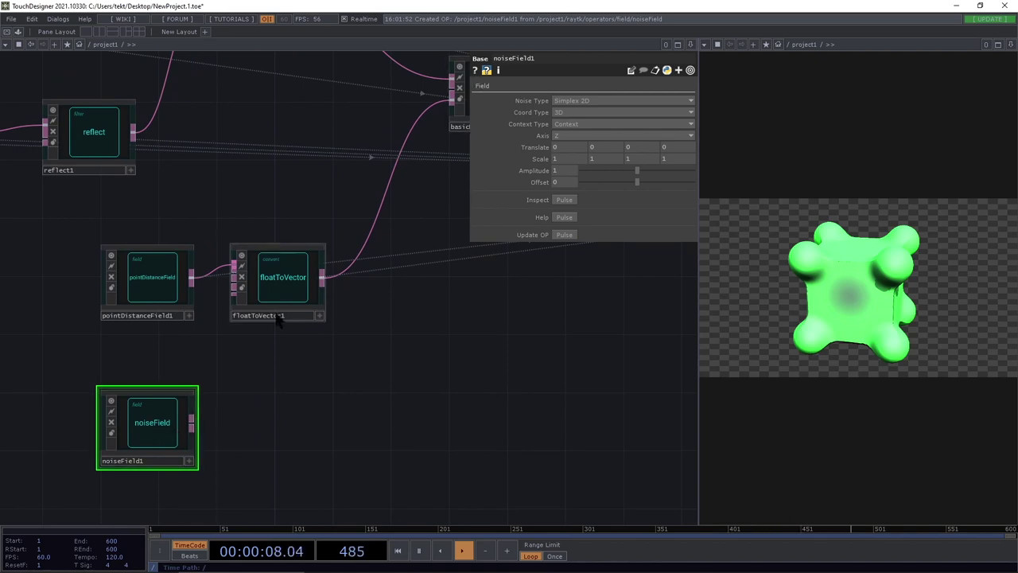
Connect noiseField1 to the second input of floatToVector1, spacing floatToVector1 further right and noiseField1 closer below pointDistanceField1.
{"action": "left_click_drag", "start_coordinate": [288, 290], "coordinate": [326, 290]}
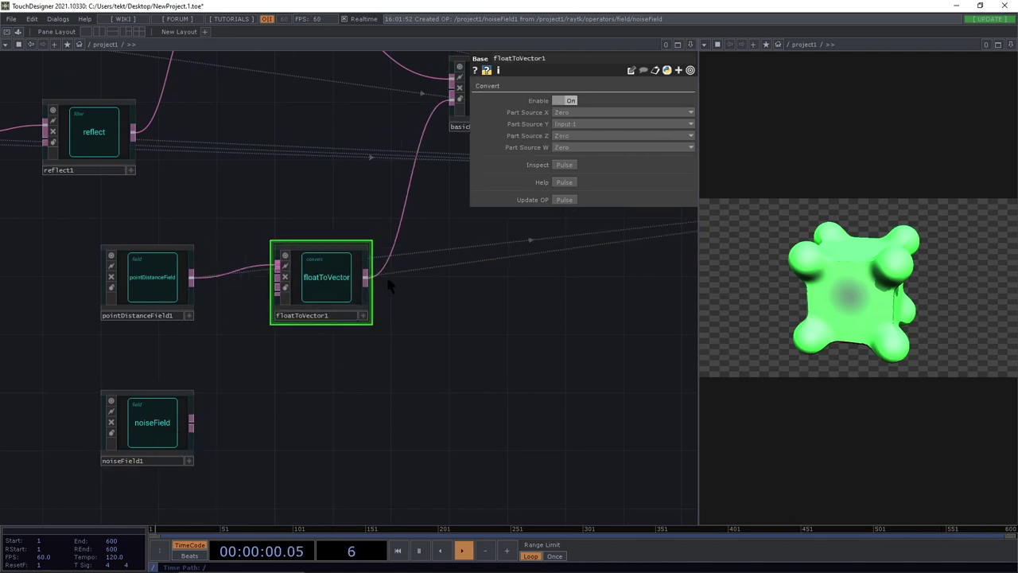
{"action": "left_click_drag", "start_coordinate": [278, 283], "coordinate": [205, 418]}
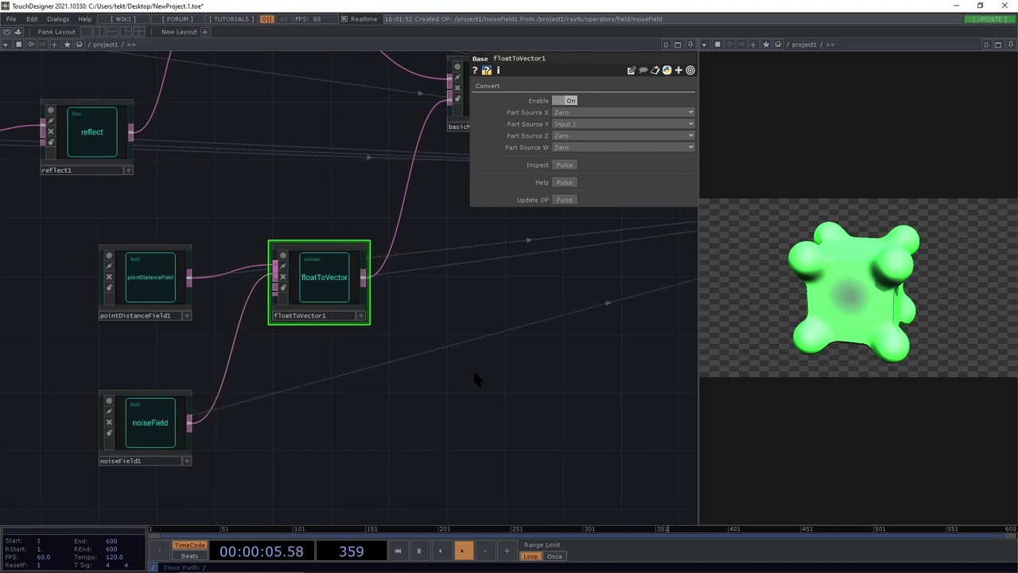
{"action": "left_click_drag", "start_coordinate": [144, 454], "coordinate": [140, 410]}
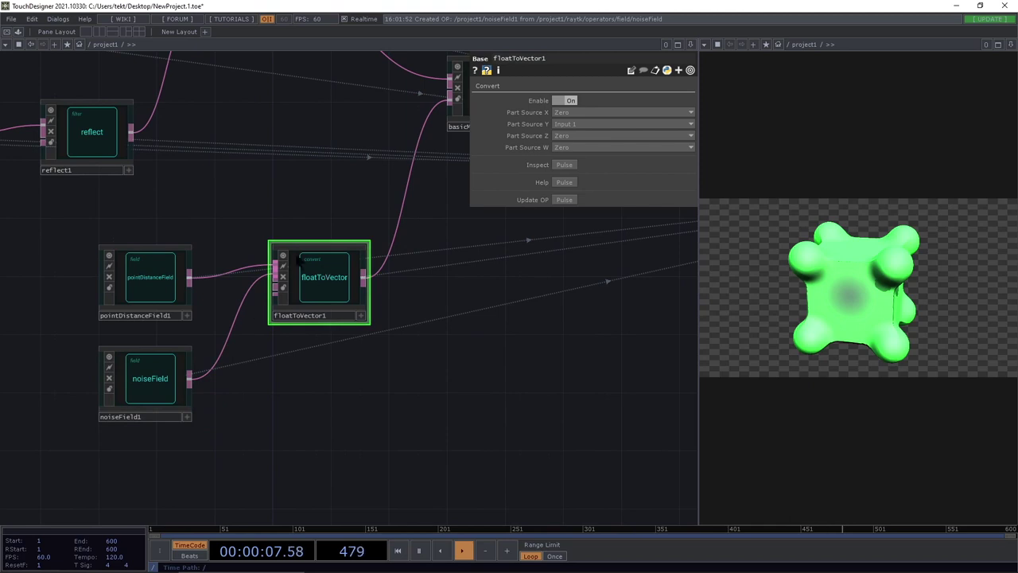
Set floatToVector1's Part Source Z to Input 2 so the noise field drives that component.
{"action": "left_click", "coordinate": [567, 147]}
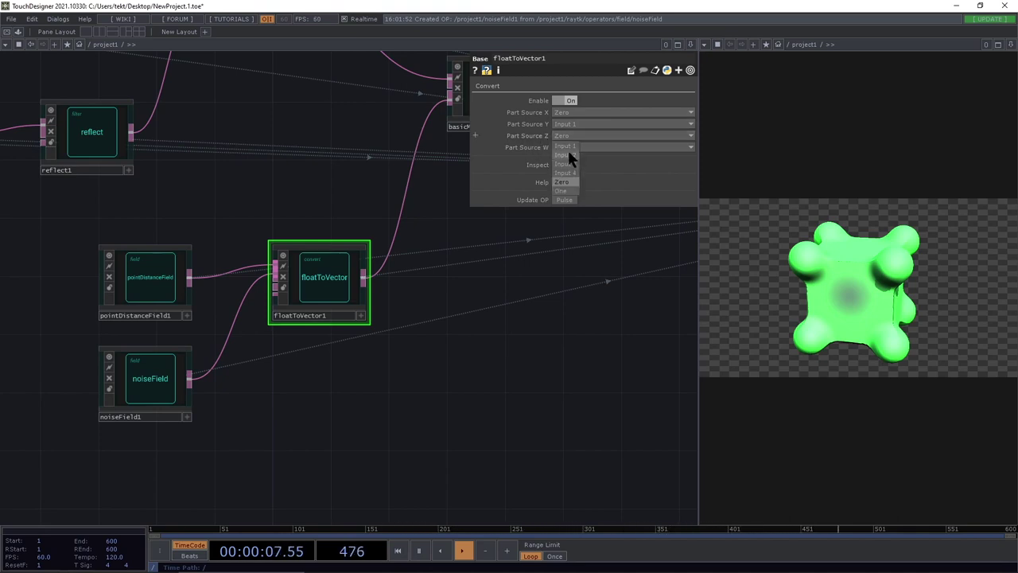
{"action": "left_click", "coordinate": [568, 152]}
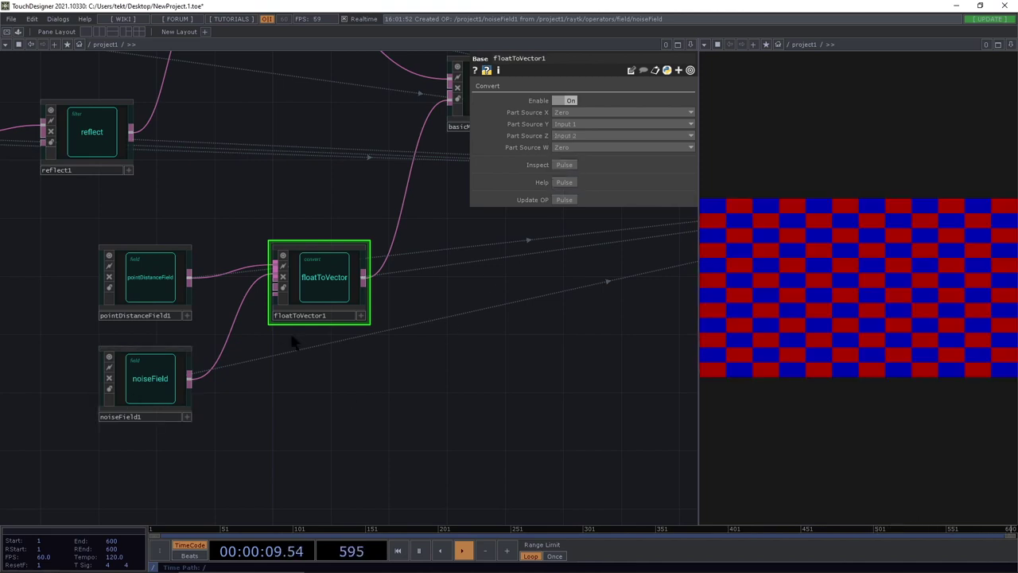
{"action": "middle_click", "coordinate": [315, 275]}
{"action": "left_click_drag", "start_coordinate": [505, 379], "coordinate": [330, 459]}
{"action": "middle_click", "coordinate": [324, 167]}
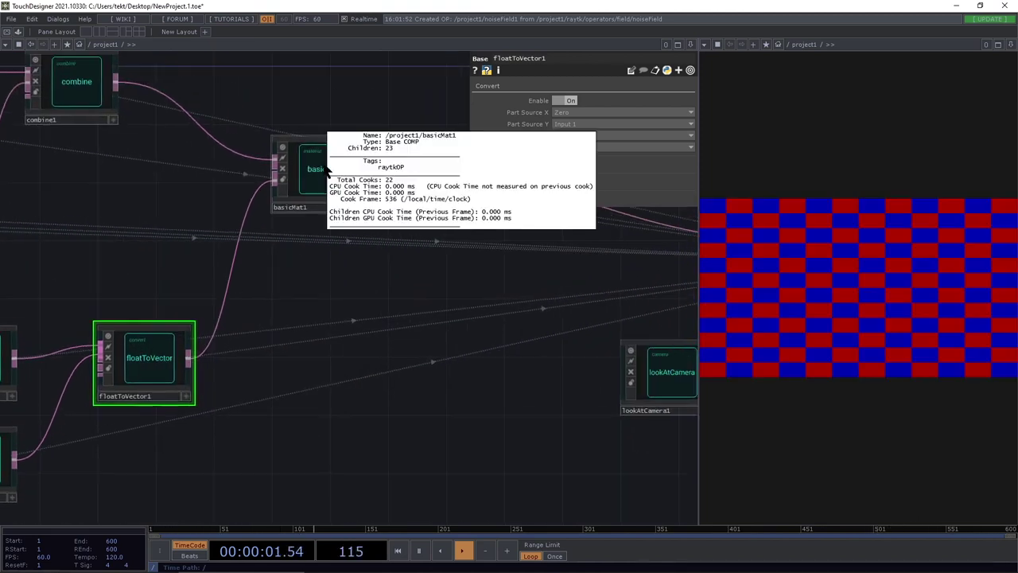
{"action": "left_click_drag", "start_coordinate": [330, 355], "coordinate": [450, 319]}
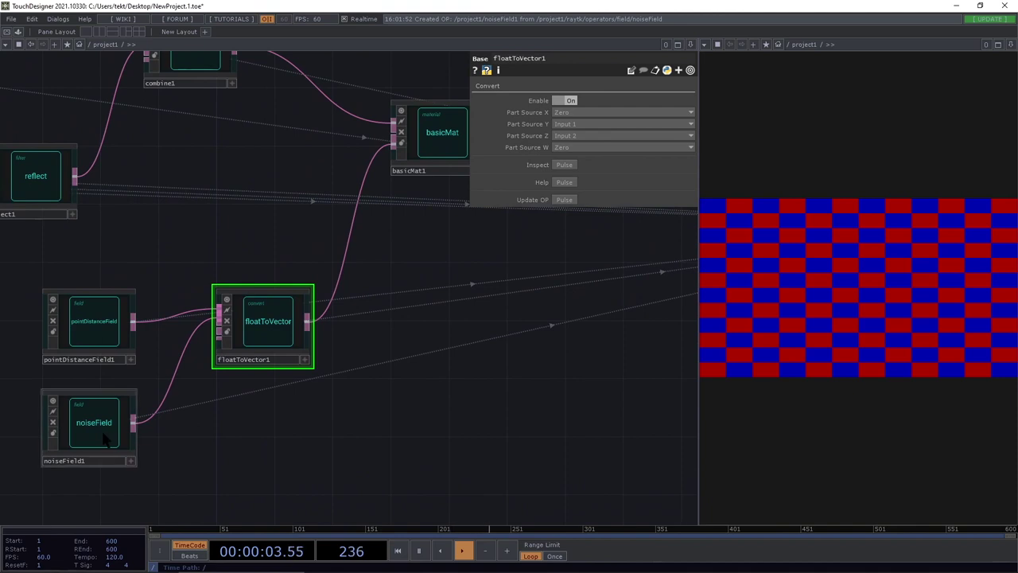
{"action": "scroll", "coordinate": [473, 358], "scroll_direction": "down", "scroll_amount": 3}
{"action": "left_click_drag", "start_coordinate": [471, 372], "coordinate": [284, 430]}
{"action": "left_click_drag", "start_coordinate": [381, 411], "coordinate": [504, 398]}
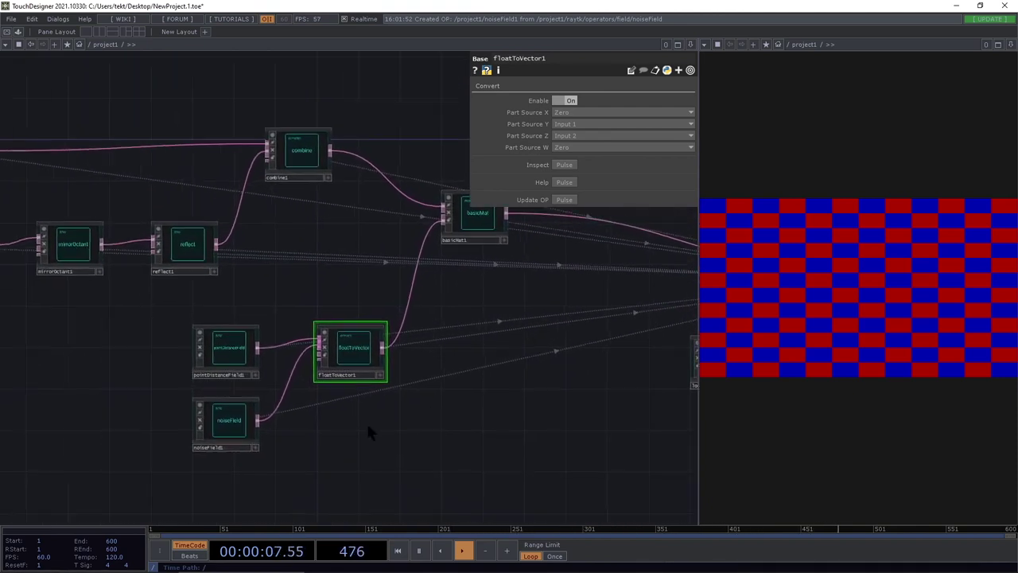
Set noiseField1's Context Type to Material Context.
{"action": "left_click", "coordinate": [229, 428]}
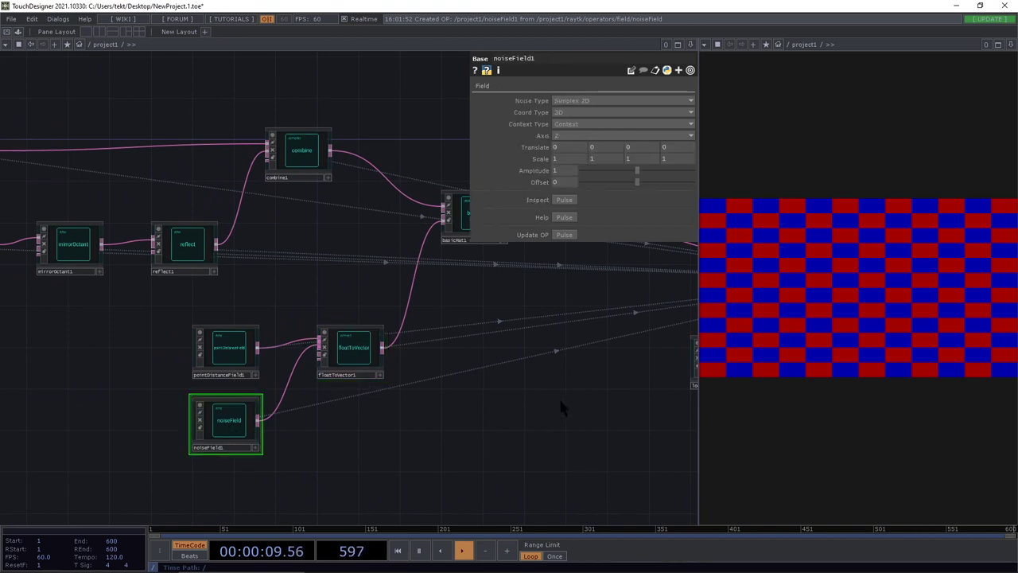
{"action": "left_click_drag", "start_coordinate": [560, 399], "coordinate": [552, 403]}
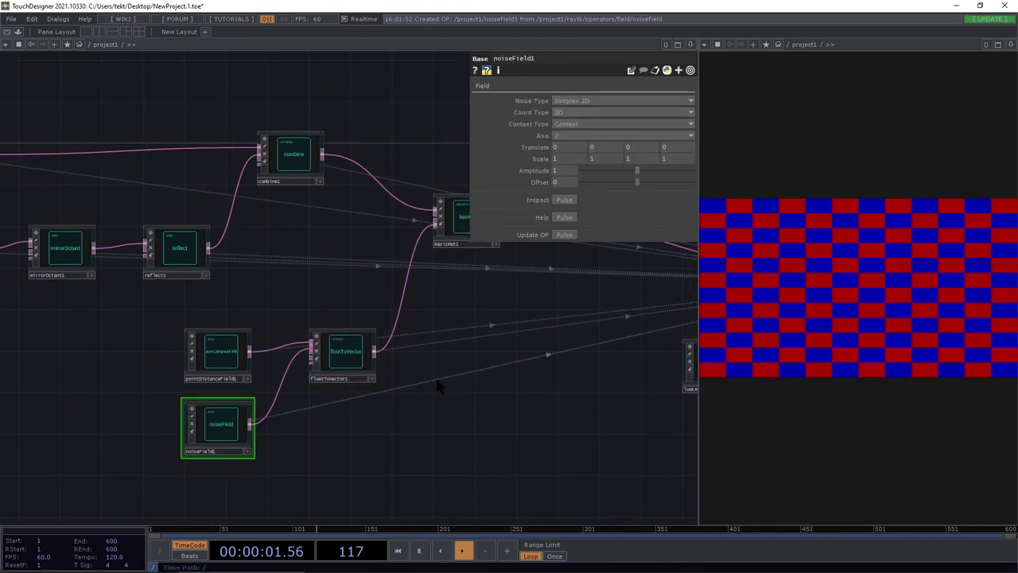
{"action": "left_click_drag", "start_coordinate": [541, 373], "coordinate": [188, 388]}
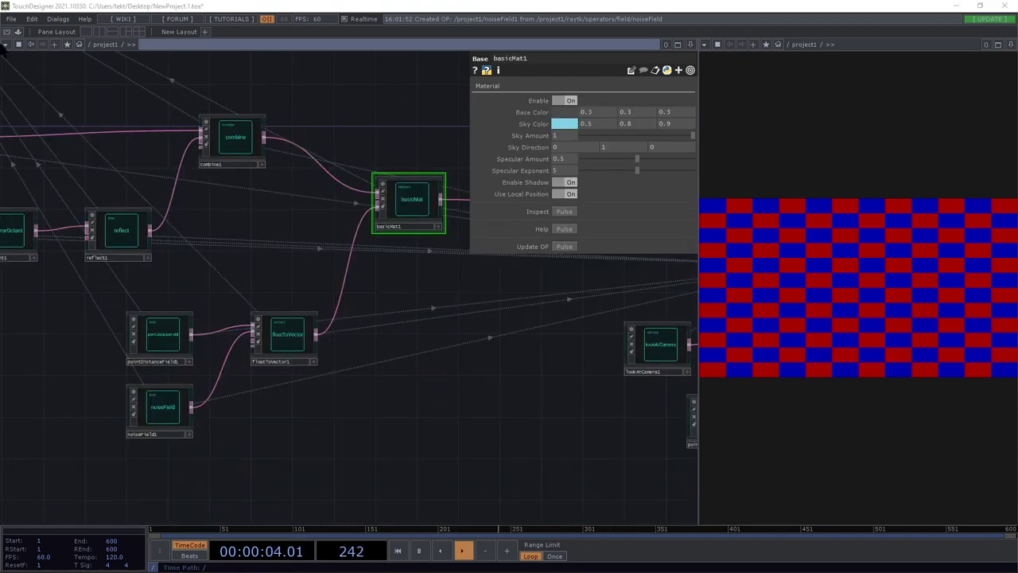
{"action": "left_click", "coordinate": [163, 417]}
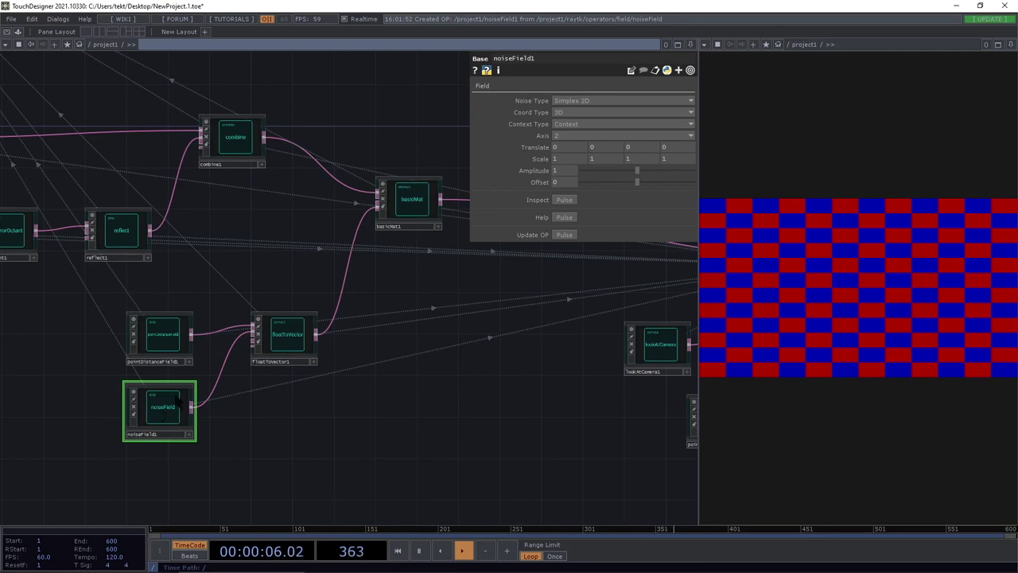
{"action": "scroll", "coordinate": [171, 394], "scroll_direction": "up", "scroll_amount": 3}
{"action": "left_click_drag", "start_coordinate": [446, 387], "coordinate": [465, 387]}
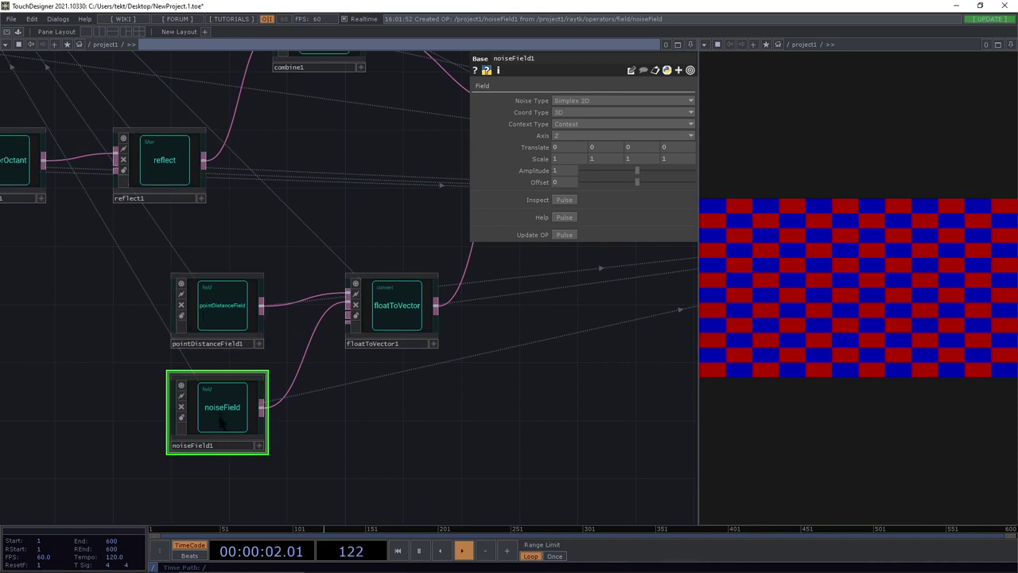
{"action": "left_click", "coordinate": [563, 123]}
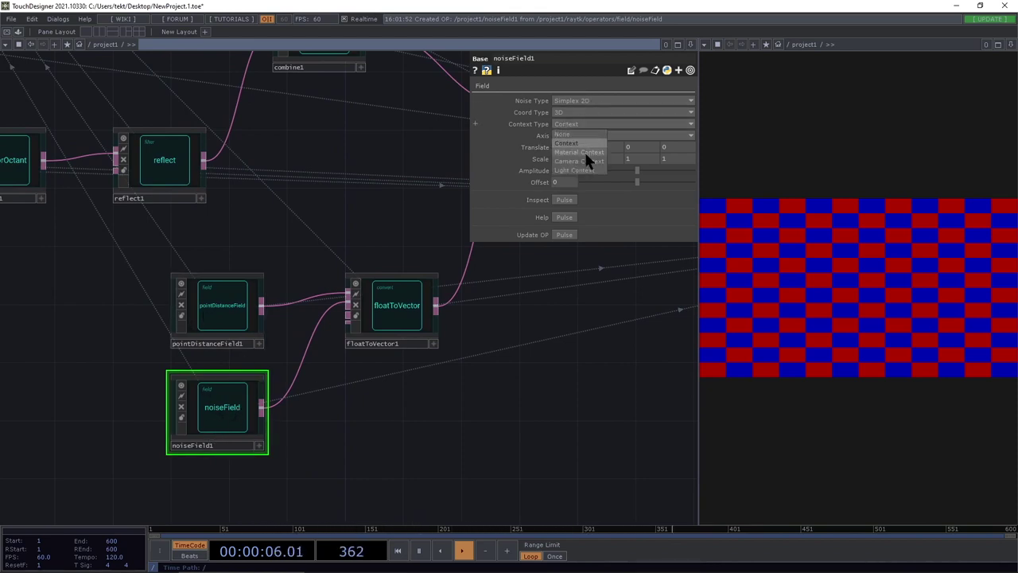
{"action": "left_click", "coordinate": [588, 153]}
{"action": "left_click_drag", "start_coordinate": [463, 330], "coordinate": [332, 328]}
{"action": "middle_click_drag", "start_coordinate": [332, 328], "coordinate": [425, 383]}
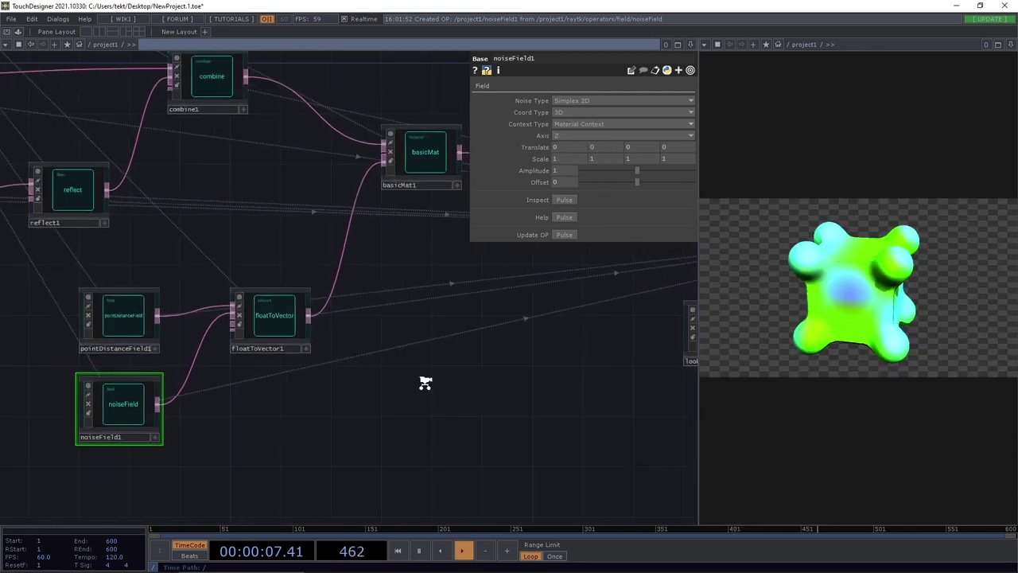
{"action": "scroll", "coordinate": [425, 382], "scroll_direction": "down", "scroll_amount": 2}
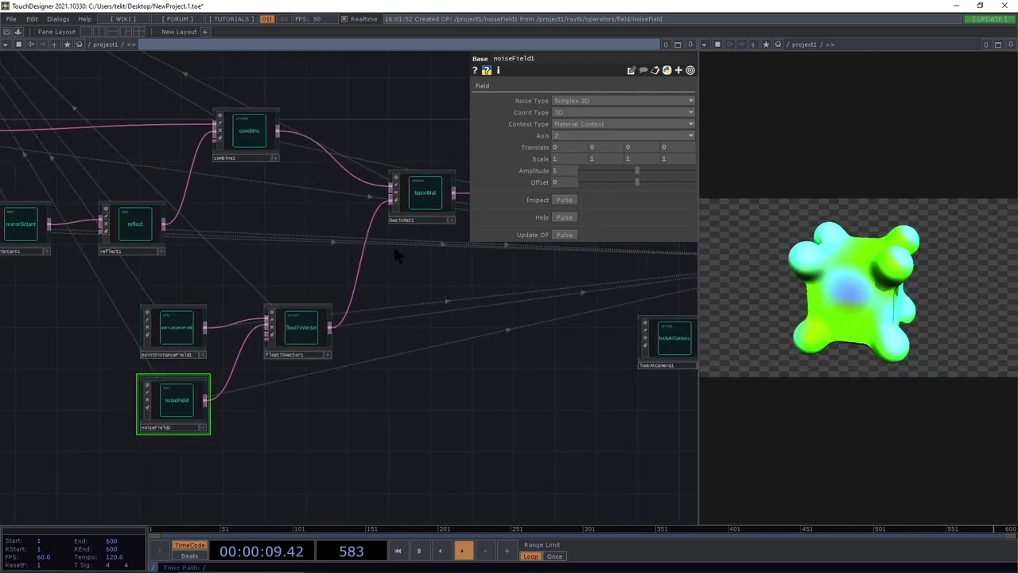
Set noiseField1's Scale to 0.2 on all four components and its Translate X to 0.6.
{"action": "middle_click_drag", "start_coordinate": [543, 159], "coordinate": [563, 137]}
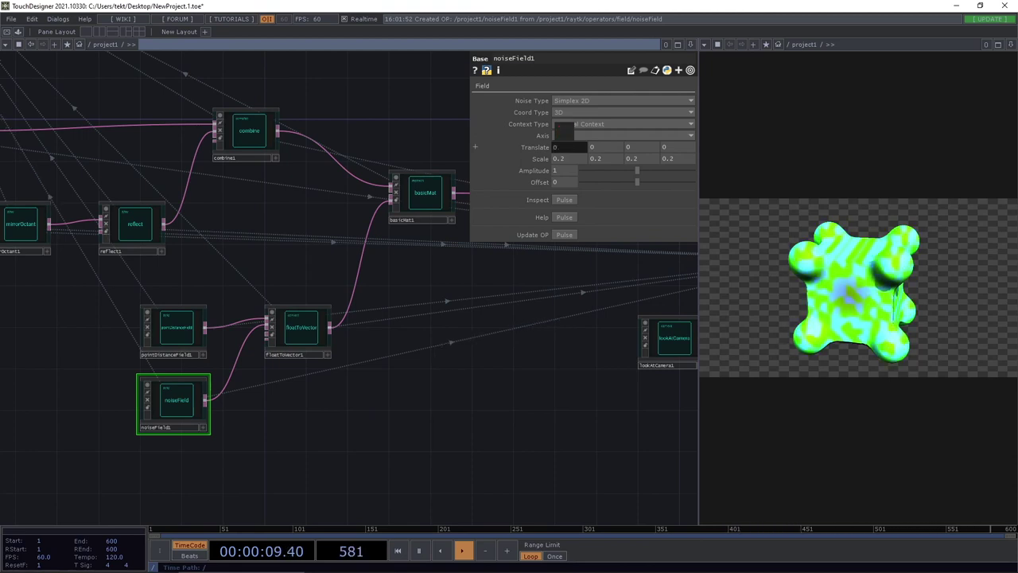
{"action": "middle_click_drag", "start_coordinate": [563, 137], "coordinate": [589, 136]}
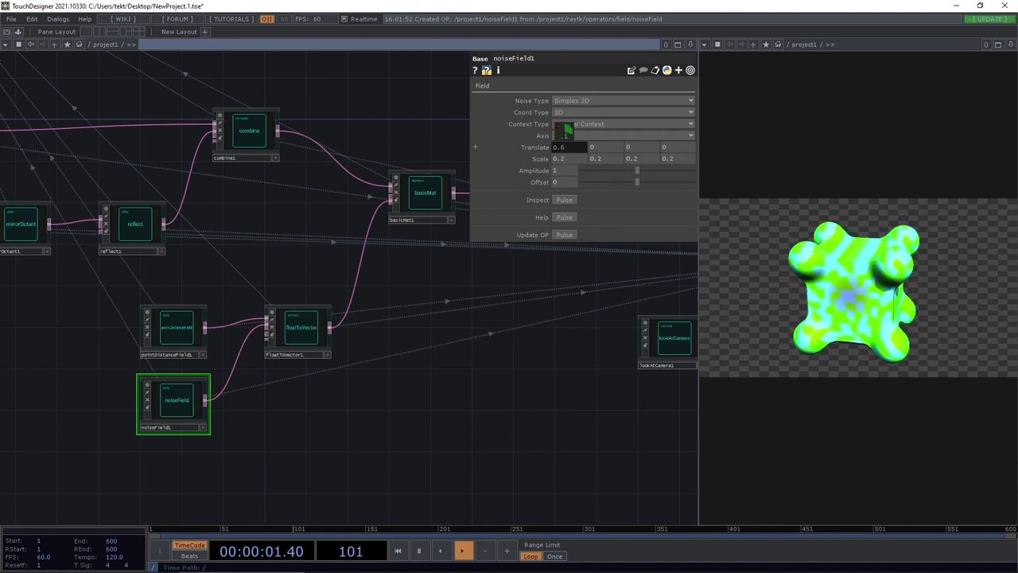
{"action": "left_click", "coordinate": [295, 325]}
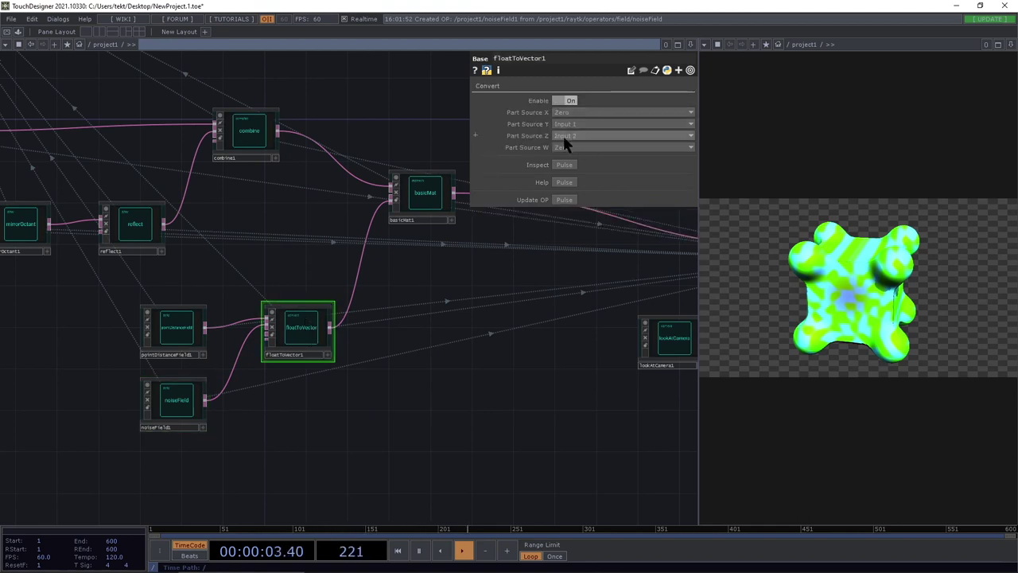
{"action": "left_click", "coordinate": [173, 428]}
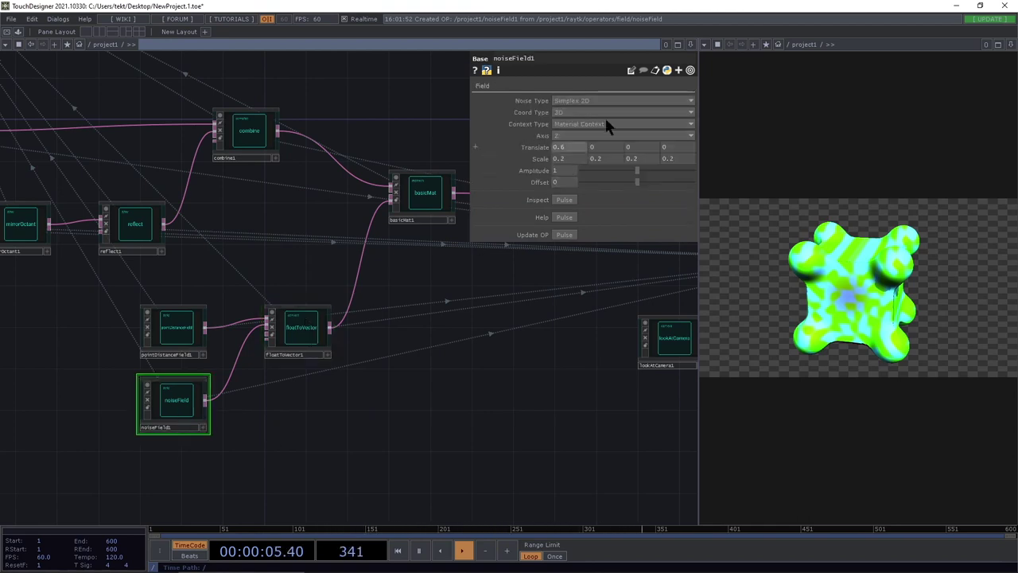
Set noiseField1's Translate X to 0.2, keeping Translate Y at 0.
{"action": "middle_click_drag", "start_coordinate": [596, 146], "coordinate": [629, 136]}
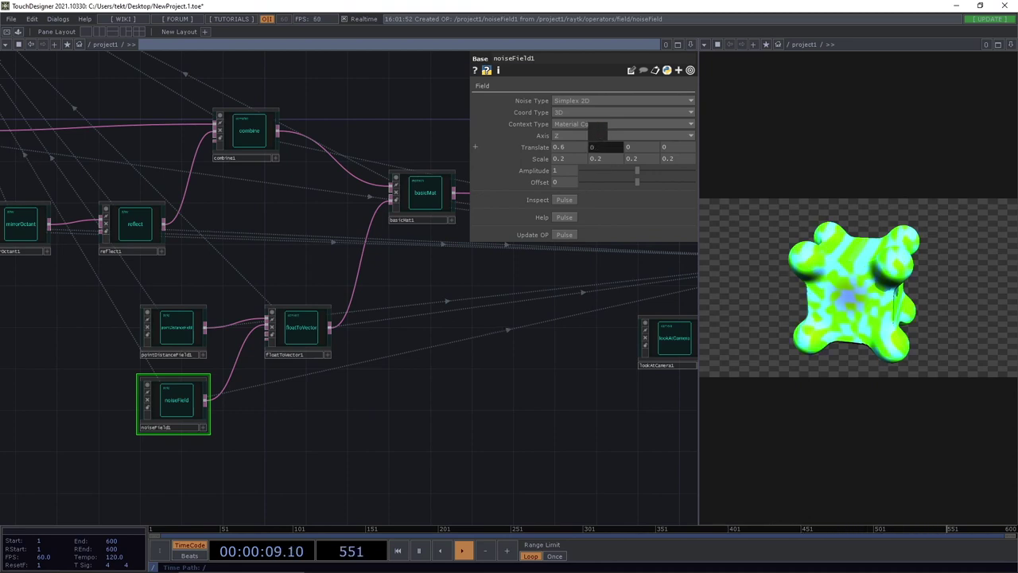
{"action": "middle_click_drag", "start_coordinate": [598, 135], "coordinate": [584, 118]}
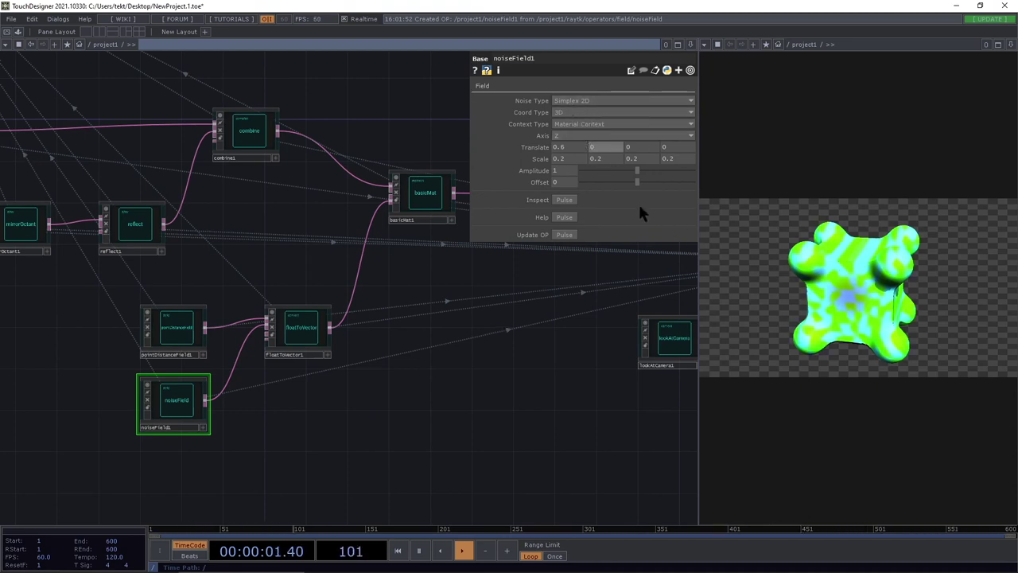
{"action": "left_click_drag", "start_coordinate": [594, 269], "coordinate": [522, 272]}
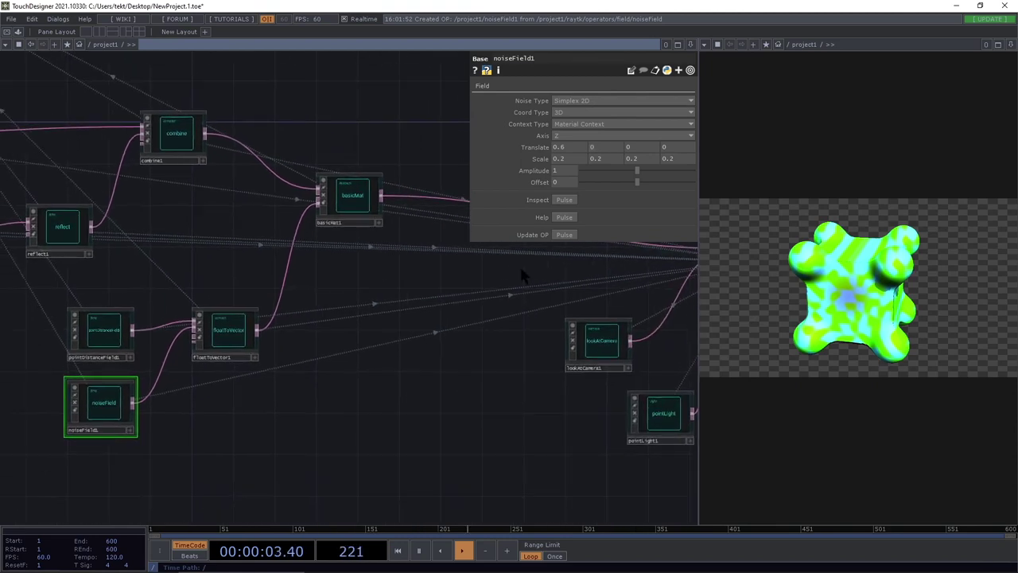
{"action": "middle_click_drag", "start_coordinate": [565, 148], "coordinate": [563, 130]}
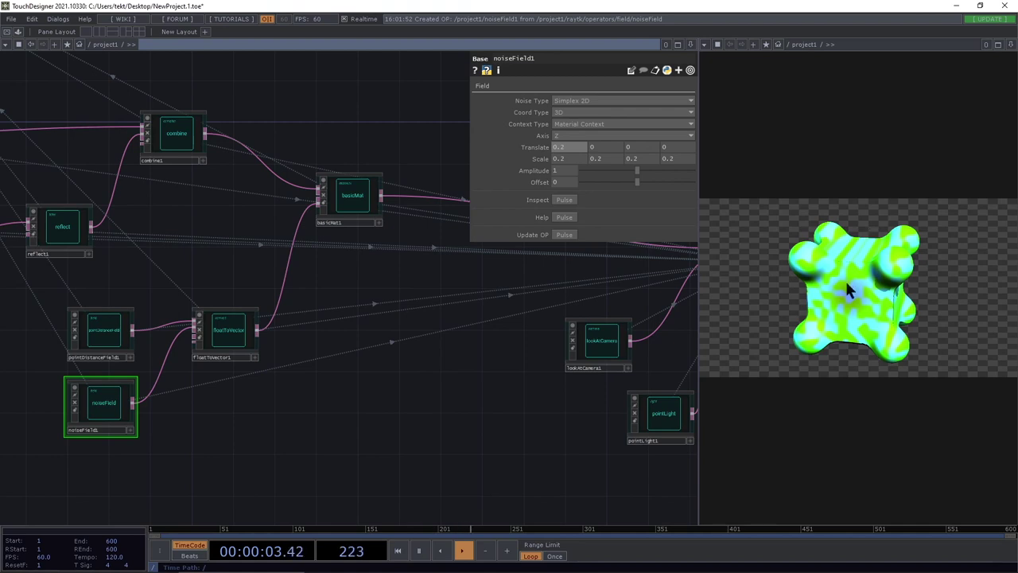
Set noiseField1's Noise Type to Simplex 3D and try adjusting its Translate Y.
{"action": "left_click", "coordinate": [570, 100]}
{"action": "left_click", "coordinate": [580, 100]}
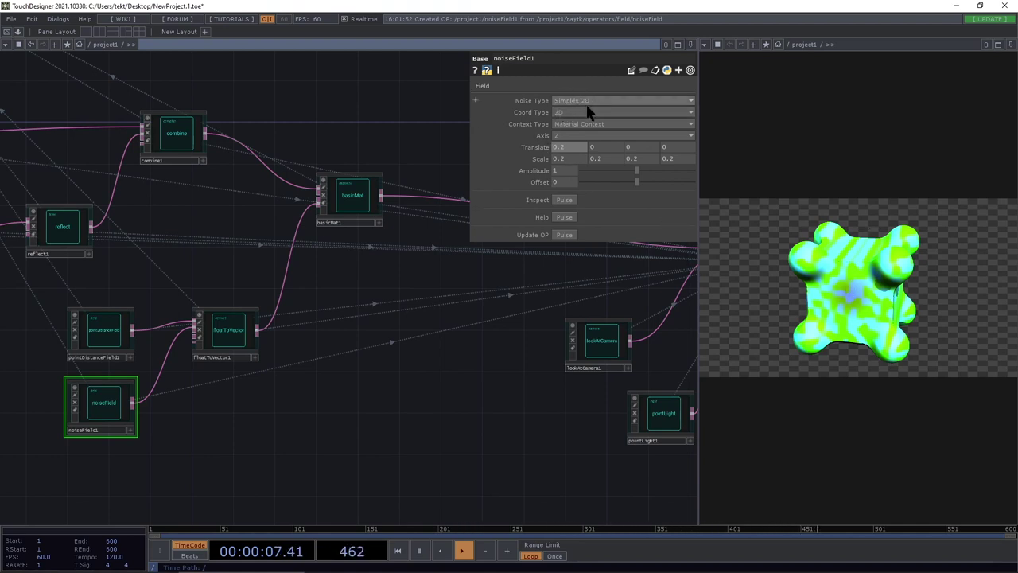
{"action": "left_click", "coordinate": [602, 103]}
{"action": "left_click", "coordinate": [574, 111]}
{"action": "left_click", "coordinate": [585, 119]}
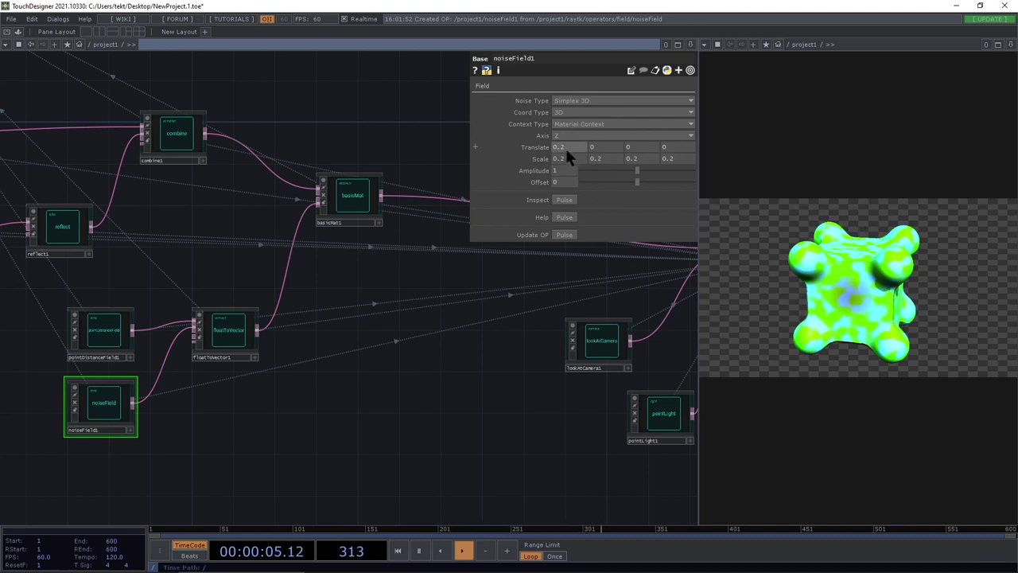
{"action": "middle_click_drag", "start_coordinate": [611, 147], "coordinate": [652, 131]}
{"action": "left_click_drag", "start_coordinate": [646, 131], "coordinate": [648, 132]}
Space out the network by moving the shape nodes up and shifting pointDistanceField1, noiseField1 and floatToVector1 as a group.
{"action": "left_click_drag", "start_coordinate": [361, 439], "coordinate": [429, 442]}
{"action": "left_click_drag", "start_coordinate": [430, 273], "coordinate": [491, 355]}
{"action": "left_click_drag", "start_coordinate": [465, 461], "coordinate": [447, 382]}
{"action": "scroll", "coordinate": [255, 403], "scroll_direction": "down", "scroll_amount": 2}
{"action": "left_click_drag", "start_coordinate": [400, 446], "coordinate": [521, 481]}
{"action": "right_click_drag", "start_coordinate": [117, 177], "coordinate": [422, 299]}
{"action": "left_click_drag", "start_coordinate": [390, 219], "coordinate": [393, 174]}
{"action": "left_click_drag", "start_coordinate": [469, 300], "coordinate": [282, 442]}
{"action": "left_click_drag", "start_coordinate": [443, 355], "coordinate": [416, 326]}
{"action": "left_click_drag", "start_coordinate": [500, 320], "coordinate": [381, 297]}
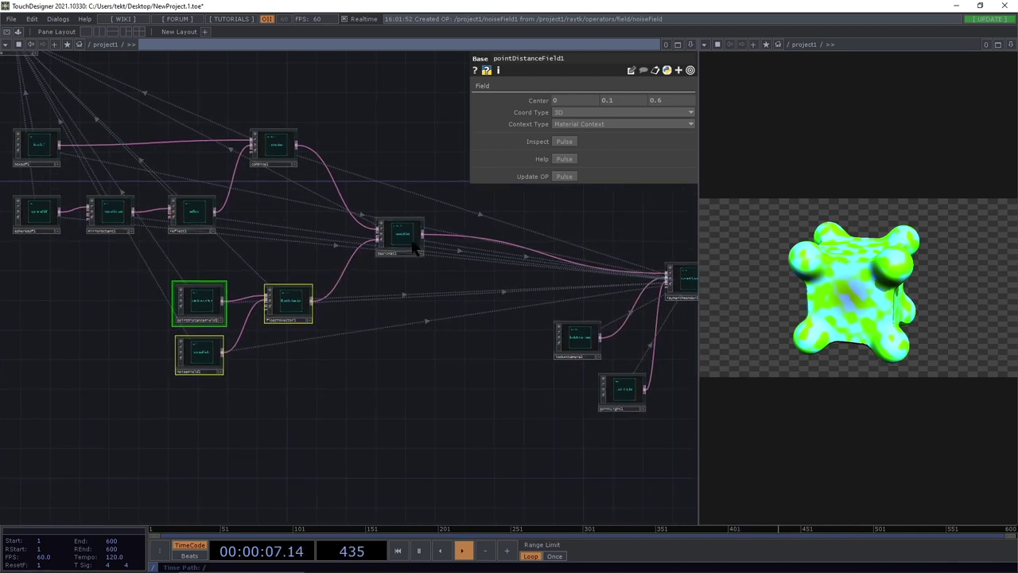
Move basicMat1 further right, away from combine1 and floatToVector1.
{"action": "left_click_drag", "start_coordinate": [401, 238], "coordinate": [457, 230]}
{"action": "left_click_drag", "start_coordinate": [465, 334], "coordinate": [304, 417]}
{"action": "left_click_drag", "start_coordinate": [265, 313], "coordinate": [258, 313]}
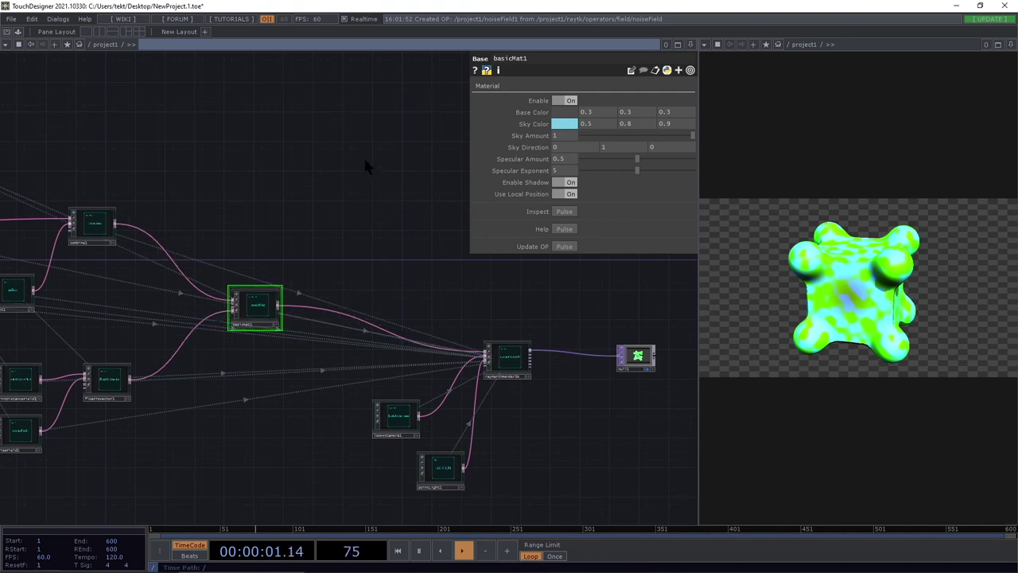
Add a modulo2D filter from the RayTK palette to the right of basicMat1 and set its Axis to ZX.
{"action": "left_click_drag", "start_coordinate": [371, 200], "coordinate": [343, 262]}
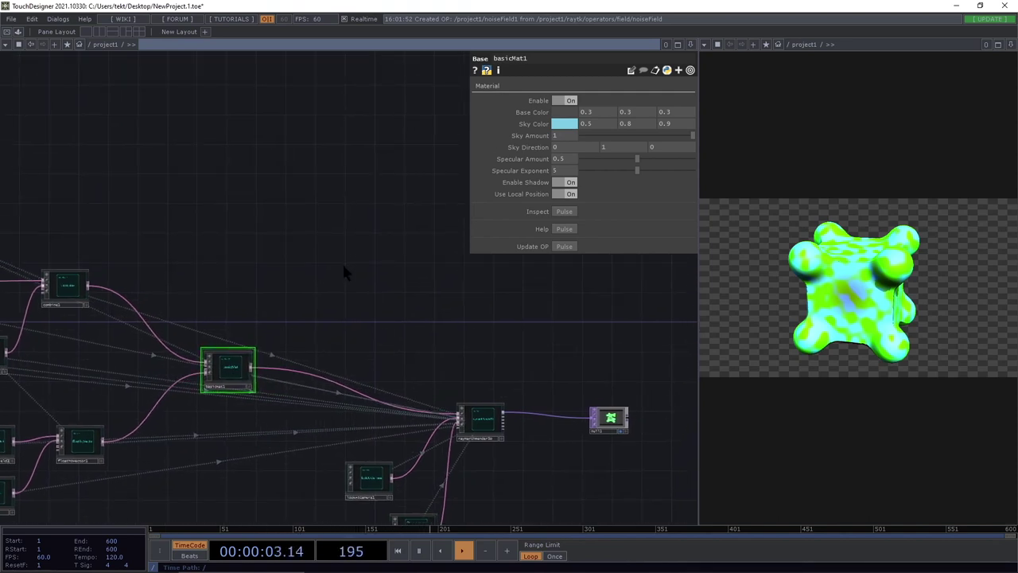
{"action": "key", "text": "alt+r"}
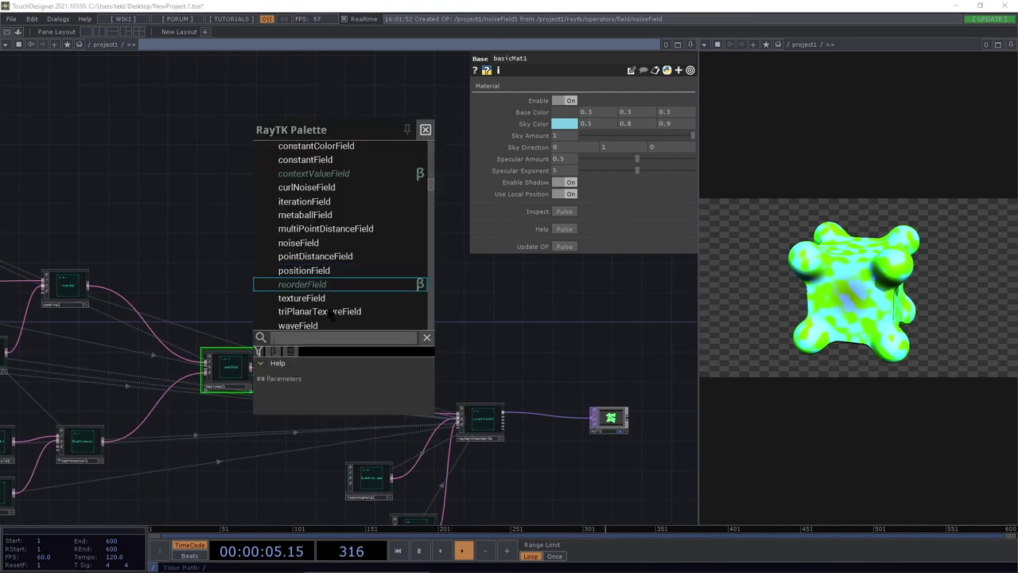
{"action": "type", "text": "modul"}
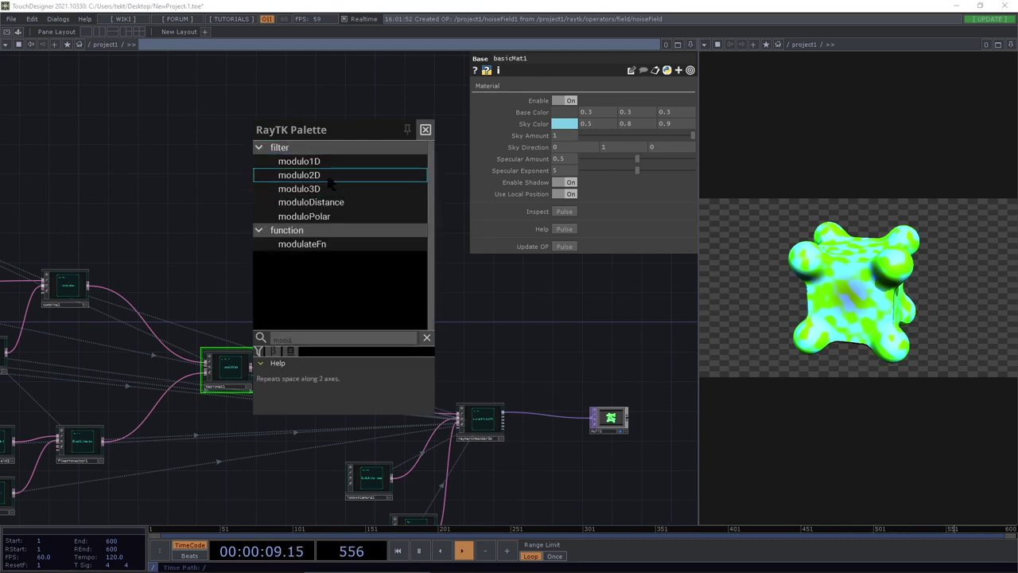
{"action": "left_click", "coordinate": [329, 181]}
{"action": "left_click_drag", "start_coordinate": [349, 288], "coordinate": [345, 347]}
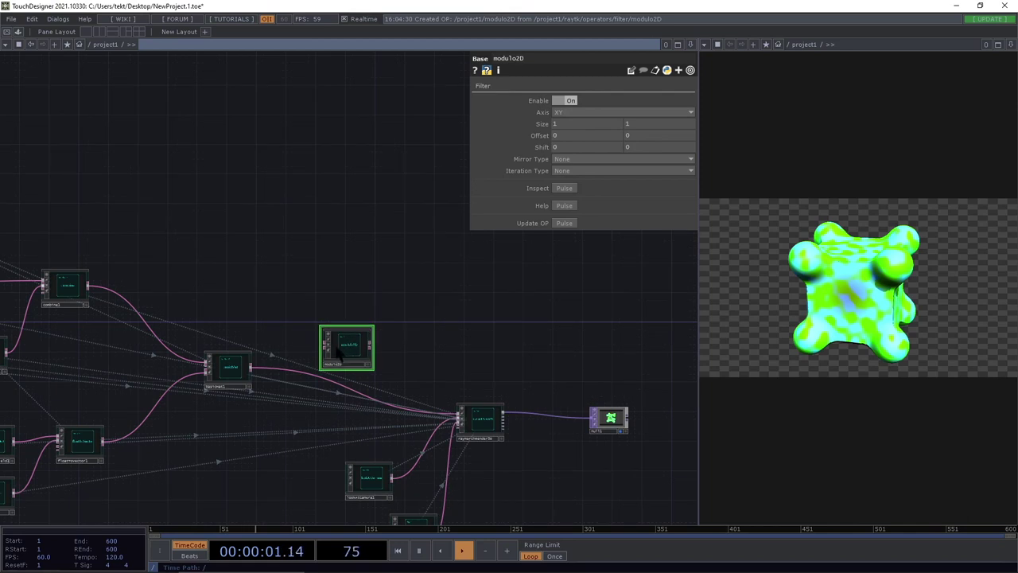
{"action": "left_click", "coordinate": [568, 112]}
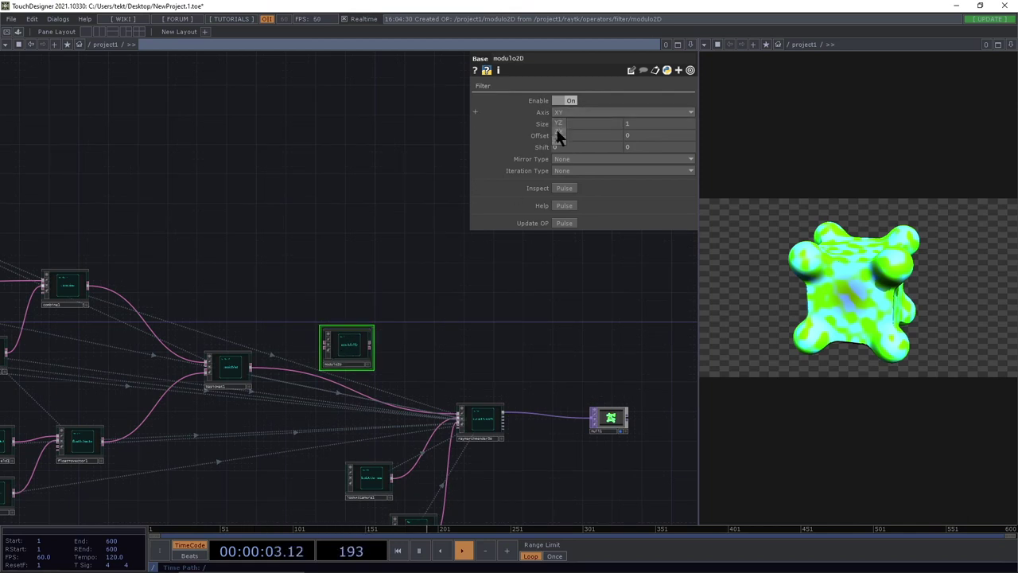
{"action": "left_click", "coordinate": [559, 132]}
Connect modulo2D between basicMat1 and raymarchRender3D, and align it beside basicMat1.
{"action": "left_click_drag", "start_coordinate": [316, 360], "coordinate": [258, 374]}
{"action": "left_click", "coordinate": [370, 344]}
{"action": "scroll", "coordinate": [246, 388], "scroll_direction": "up", "scroll_amount": 5}
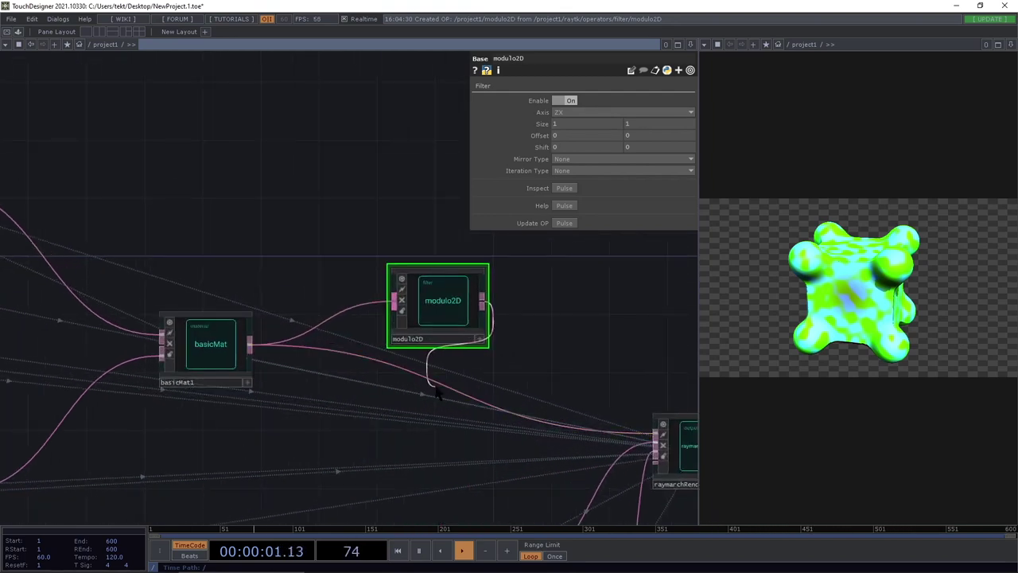
{"action": "left_click", "coordinate": [450, 392]}
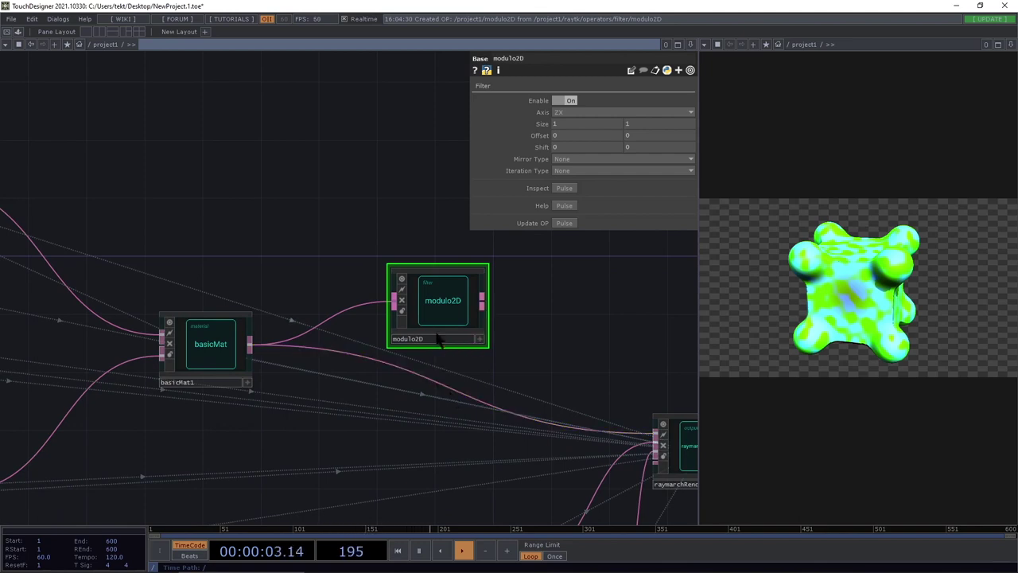
{"action": "left_click", "coordinate": [488, 301]}
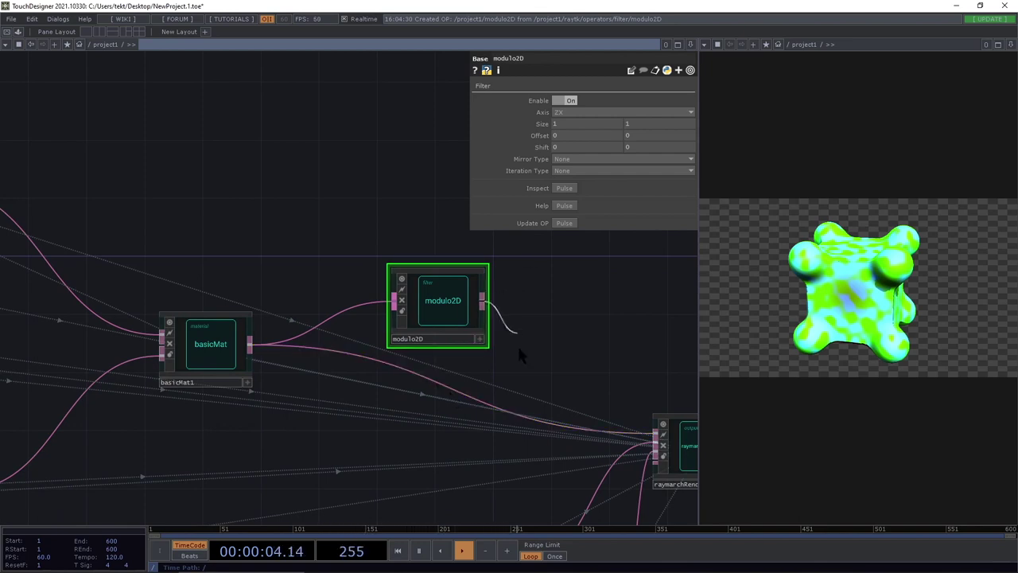
{"action": "left_click", "coordinate": [485, 404]}
{"action": "left_click_drag", "start_coordinate": [444, 293], "coordinate": [387, 335]}
{"action": "scroll", "coordinate": [496, 287], "scroll_direction": "down", "scroll_amount": 6}
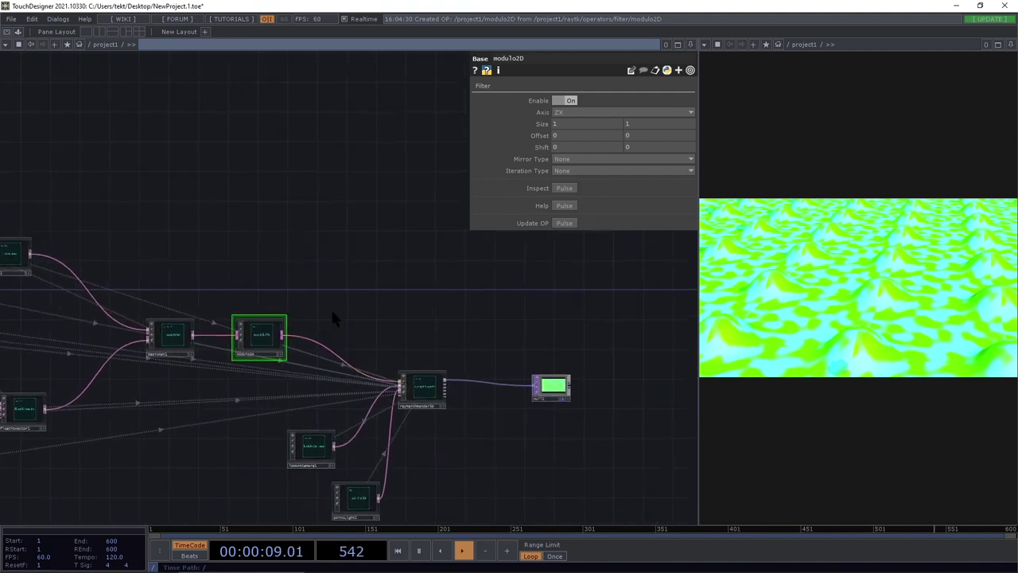
{"action": "scroll", "coordinate": [342, 290], "scroll_direction": "up", "scroll_amount": 5}
{"action": "left_click_drag", "start_coordinate": [353, 293], "coordinate": [380, 296]}
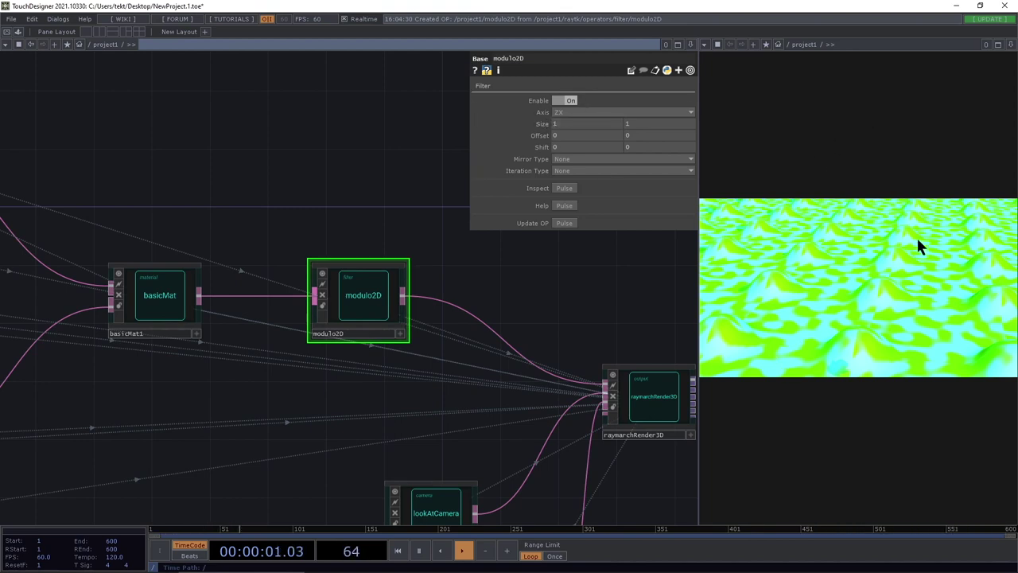
Set both Size values of modulo2D to 1.84 to space out the repeated shapes.
{"action": "middle_click_drag", "start_coordinate": [546, 129], "coordinate": [543, 127]}
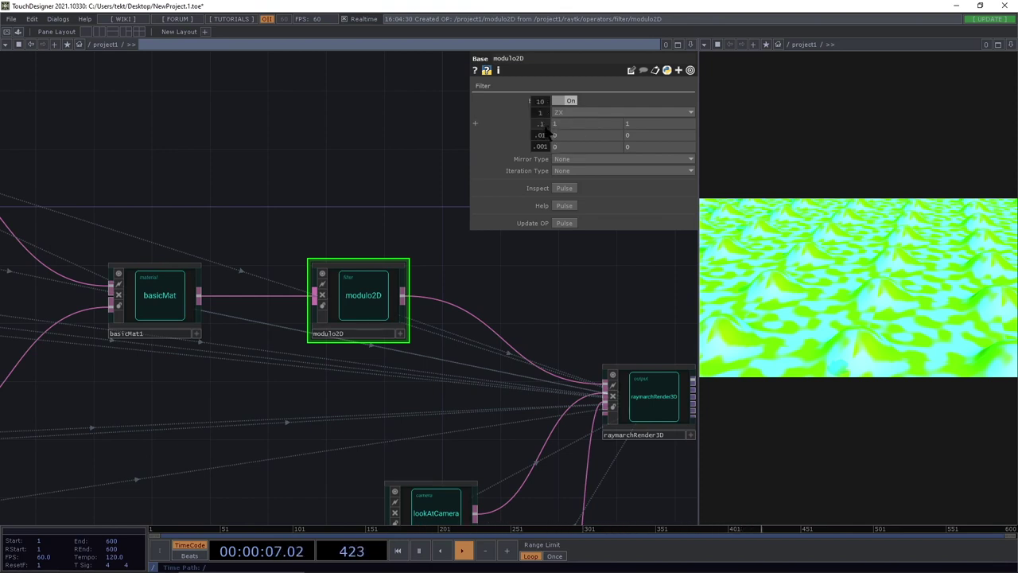
{"action": "middle_click_drag", "start_coordinate": [540, 133], "coordinate": [587, 140]}
Set lookAtCamera1's FOV Angle to 75, its Position X to -1.2 and its Position Y to 3.2.
{"action": "left_click_drag", "start_coordinate": [438, 199], "coordinate": [188, 65]}
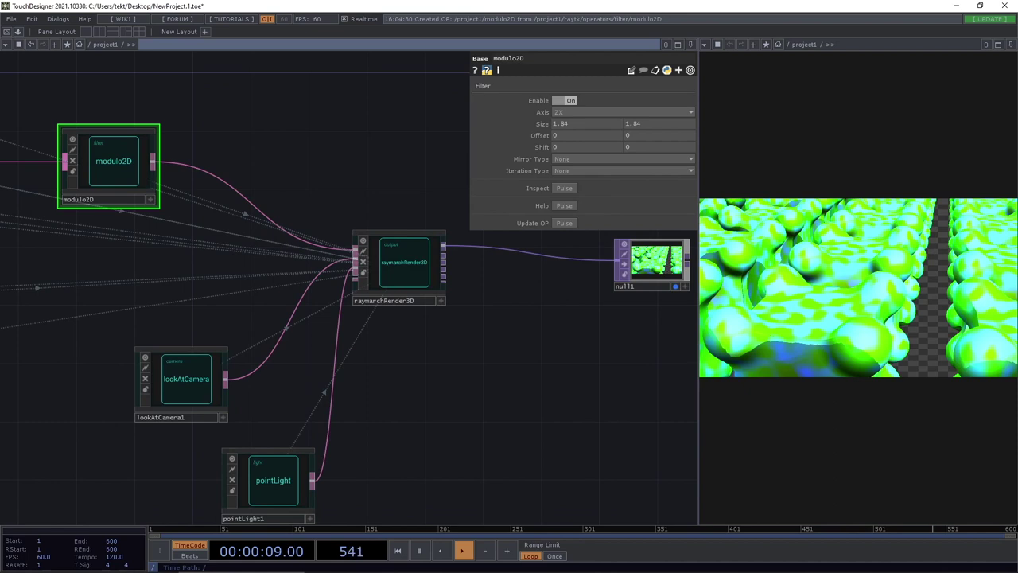
{"action": "left_click", "coordinate": [179, 389]}
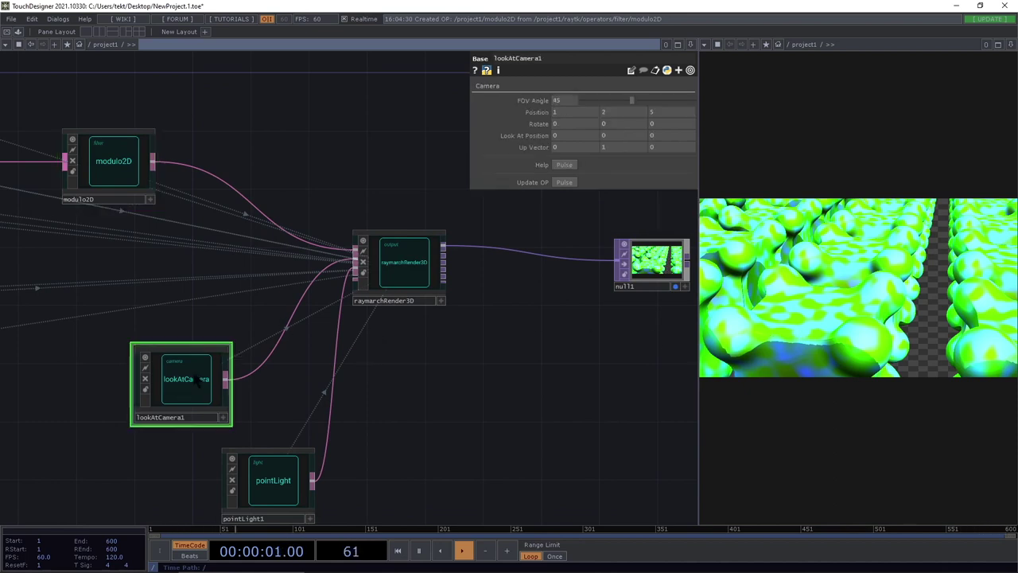
{"action": "middle_click_drag", "start_coordinate": [617, 112], "coordinate": [619, 96]}
{"action": "left_click_drag", "start_coordinate": [631, 101], "coordinate": [658, 102]}
{"action": "left_click_drag", "start_coordinate": [665, 98], "coordinate": [665, 100]}
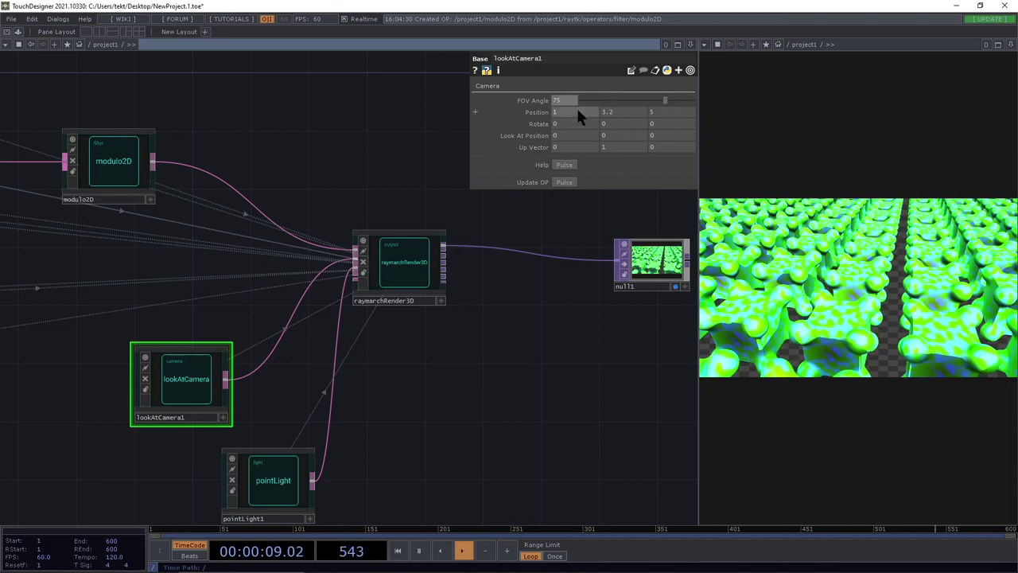
{"action": "left_click_drag", "start_coordinate": [573, 93], "coordinate": [576, 97]}
Add a waveField from the RayTK palette and place it below and to the right of noiseField1.
{"action": "left_click_drag", "start_coordinate": [365, 372], "coordinate": [1008, 287]}
{"action": "left_click_drag", "start_coordinate": [560, 378], "coordinate": [197, 387]}
{"action": "left_click_drag", "start_coordinate": [330, 342], "coordinate": [457, 323]}
{"action": "left_click_drag", "start_coordinate": [356, 371], "coordinate": [257, 352]}
{"action": "scroll", "coordinate": [254, 355], "scroll_direction": "down", "scroll_amount": 2}
{"action": "left_click_drag", "start_coordinate": [329, 383], "coordinate": [398, 383]}
{"action": "key", "text": "alt+r"}
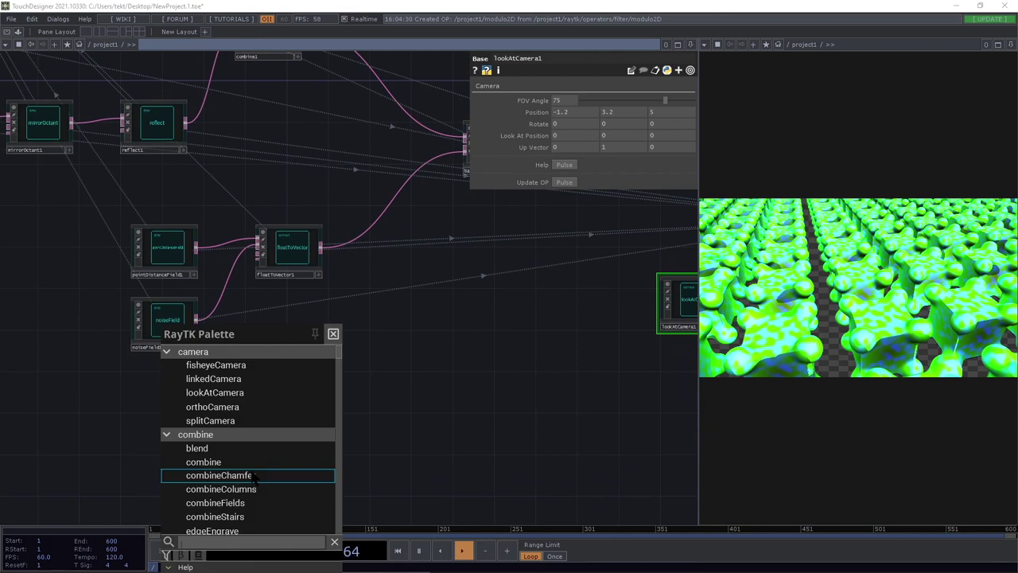
{"action": "type", "text": "w"}
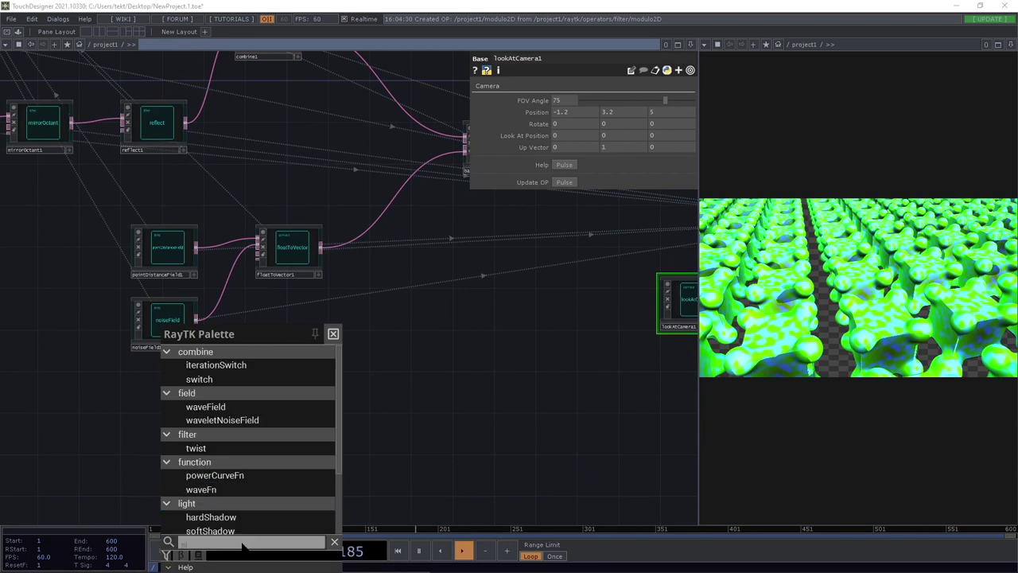
{"action": "left_click", "coordinate": [223, 407]}
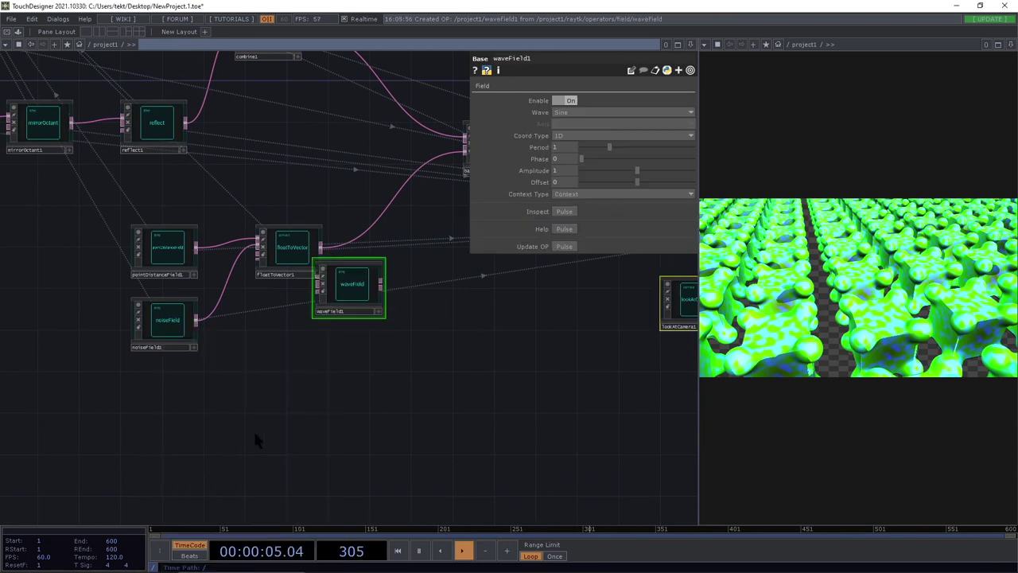
{"action": "left_click_drag", "start_coordinate": [371, 287], "coordinate": [268, 357]}
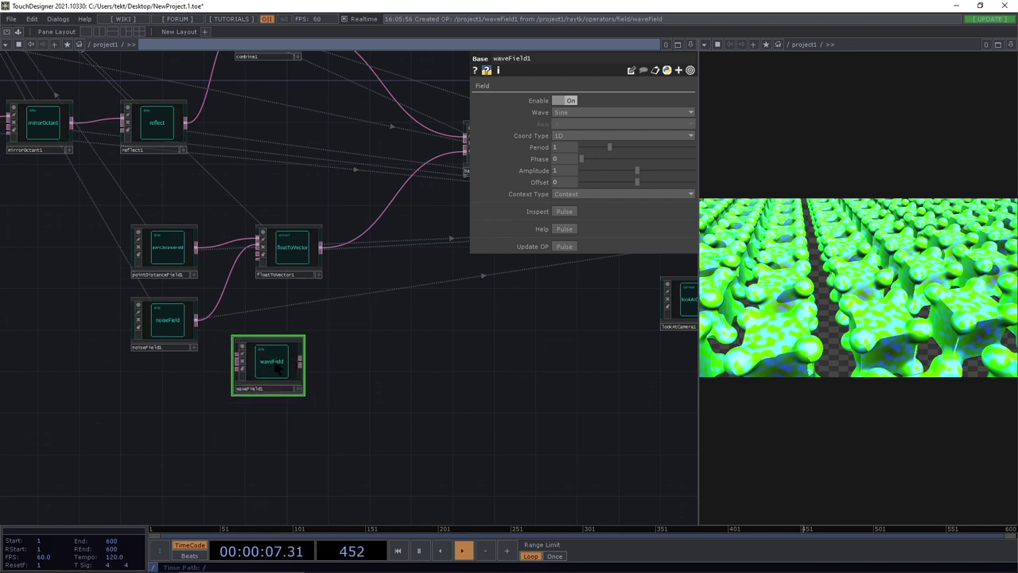
Set waveField1's Coord Type to 3D and its Context Type to Material Context.
{"action": "left_click", "coordinate": [554, 135]}
{"action": "left_click", "coordinate": [557, 164]}
{"action": "left_click_drag", "start_coordinate": [434, 397], "coordinate": [394, 405]}
{"action": "left_click_drag", "start_coordinate": [305, 358], "coordinate": [271, 388]}
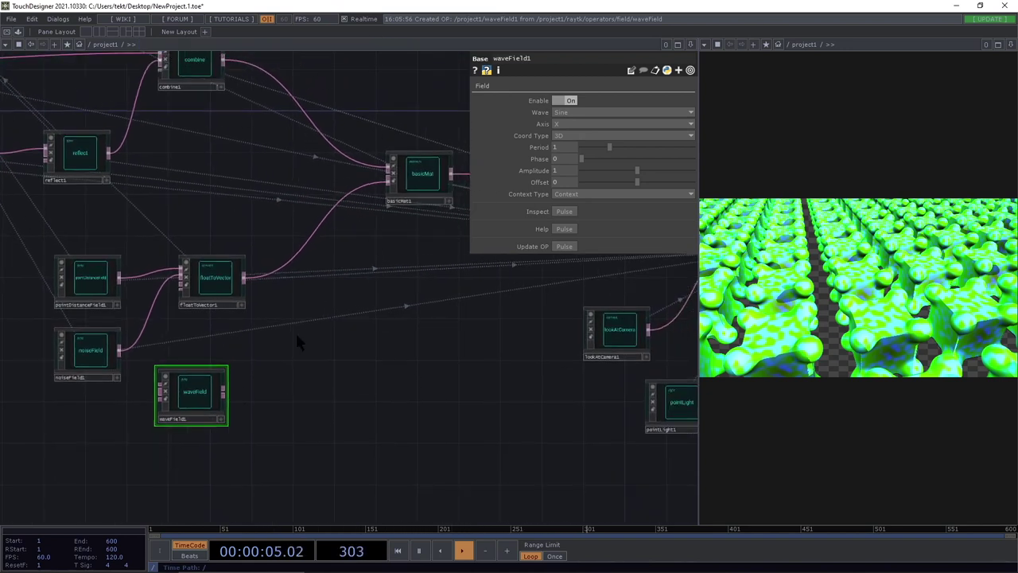
{"action": "left_click", "coordinate": [567, 196]}
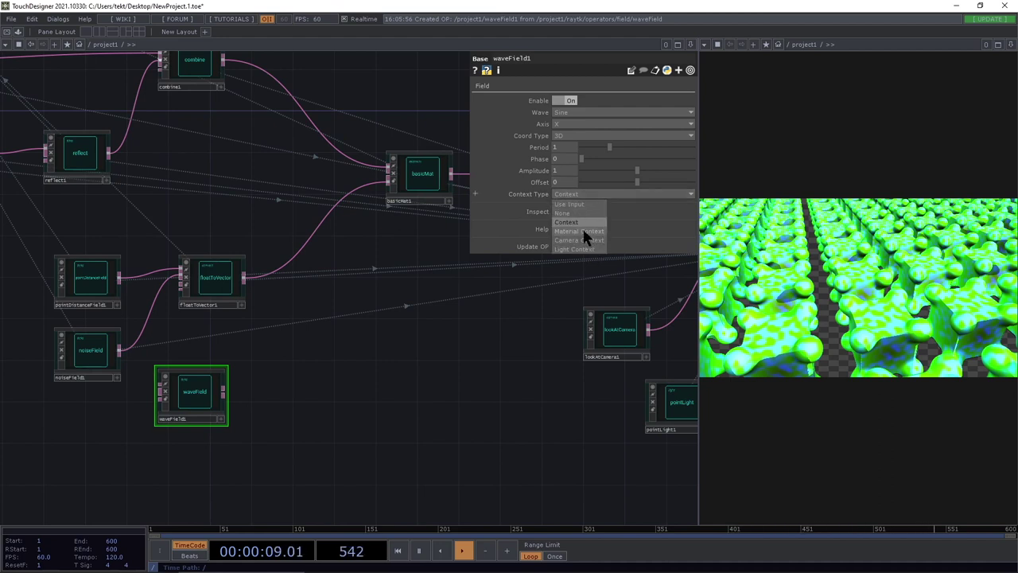
{"action": "left_click", "coordinate": [583, 231]}
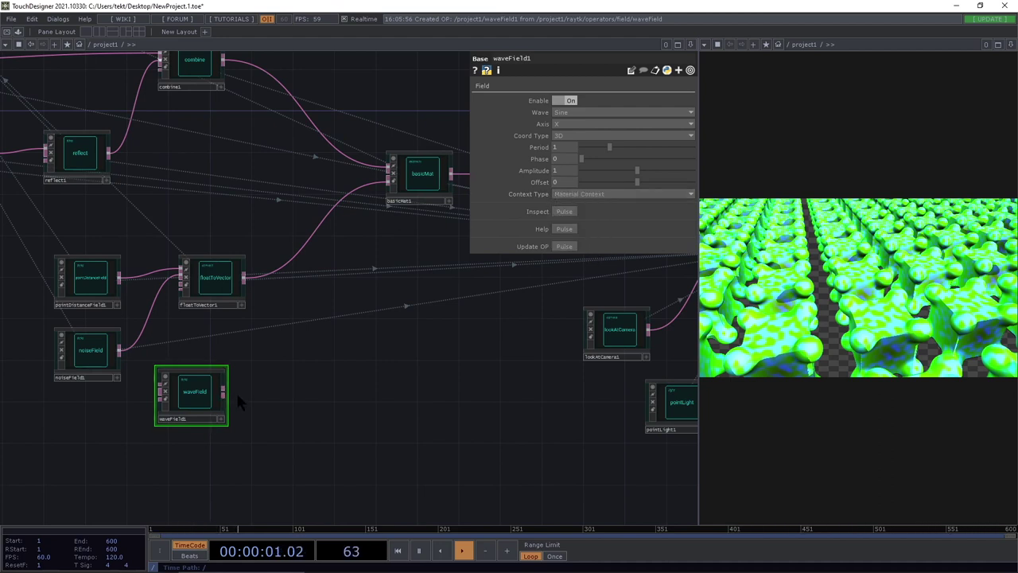
Connect waveField1 to the third input of floatToVector1 and move it under the other field nodes.
{"action": "left_click_drag", "start_coordinate": [226, 396], "coordinate": [178, 286]}
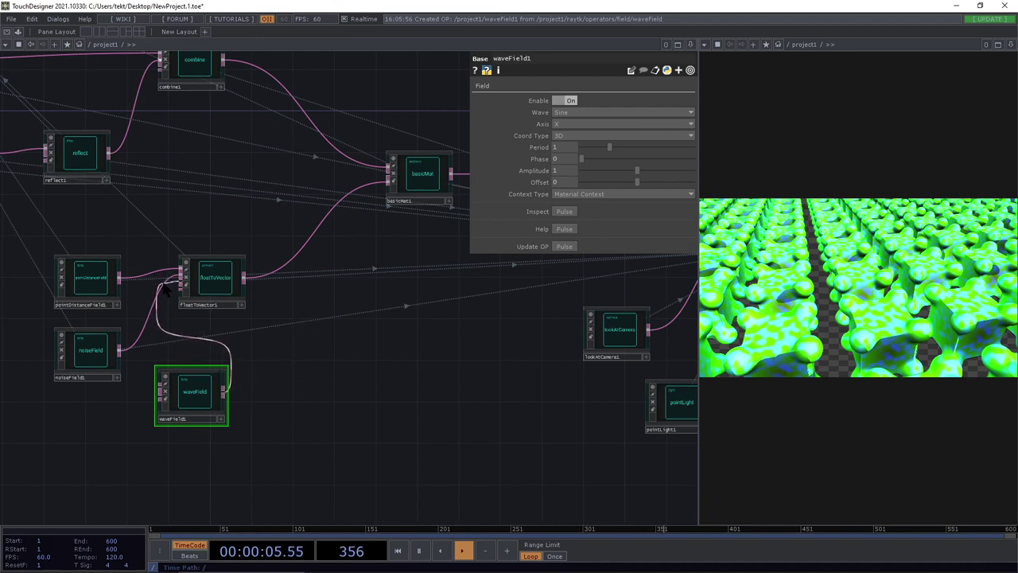
{"action": "left_click", "coordinate": [228, 284]}
{"action": "left_click_drag", "start_coordinate": [200, 384], "coordinate": [136, 404]}
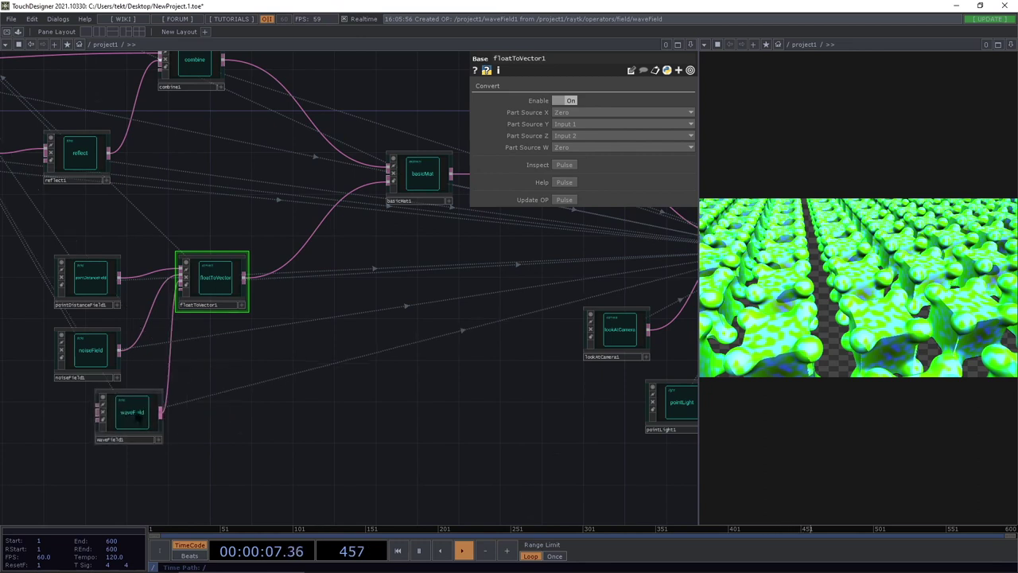
Set floatToVector1's Part Source X, Y and Z all to Input 3.
{"action": "left_click", "coordinate": [569, 113]}
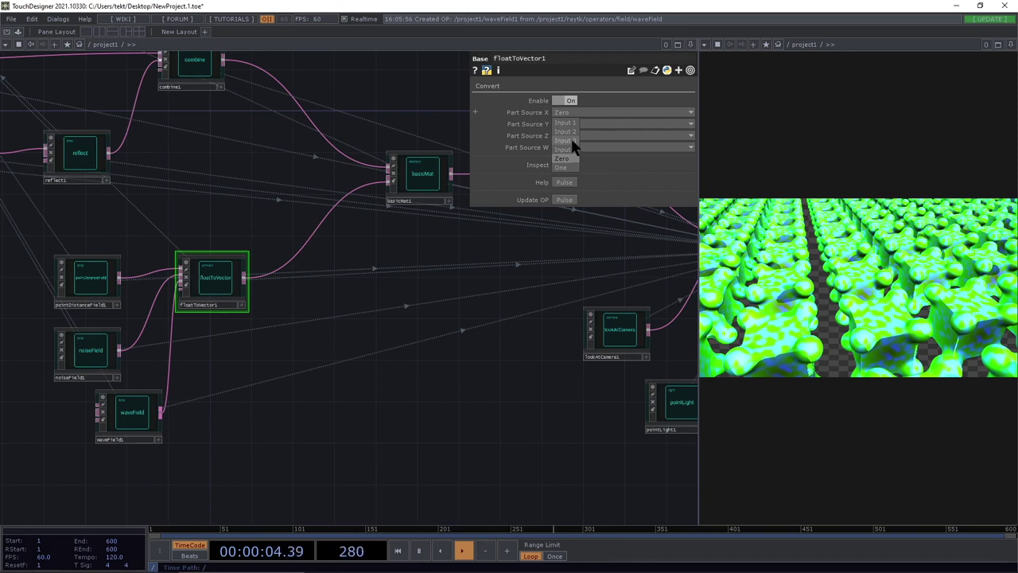
{"action": "left_click", "coordinate": [571, 139]}
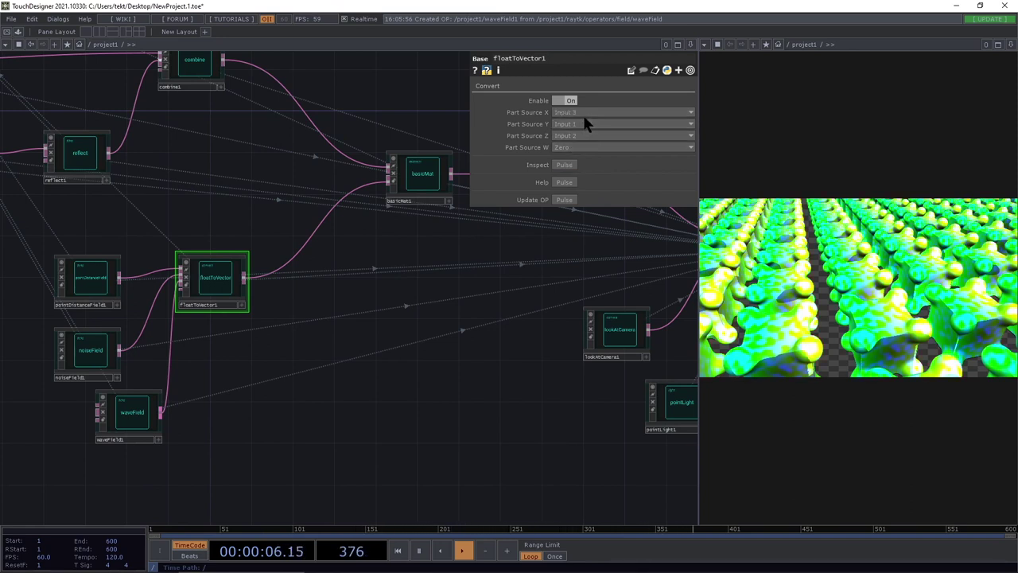
{"action": "left_click", "coordinate": [583, 123]}
{"action": "left_click", "coordinate": [572, 152]}
{"action": "left_click", "coordinate": [575, 132]}
{"action": "left_click", "coordinate": [573, 155]}
{"action": "left_click", "coordinate": [572, 148]}
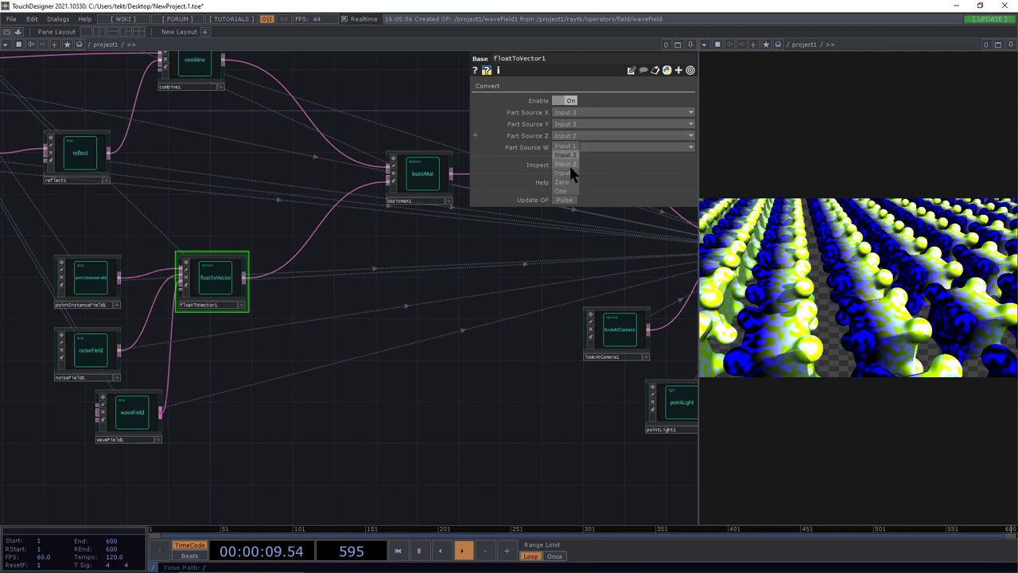
{"action": "left_click", "coordinate": [574, 180]}
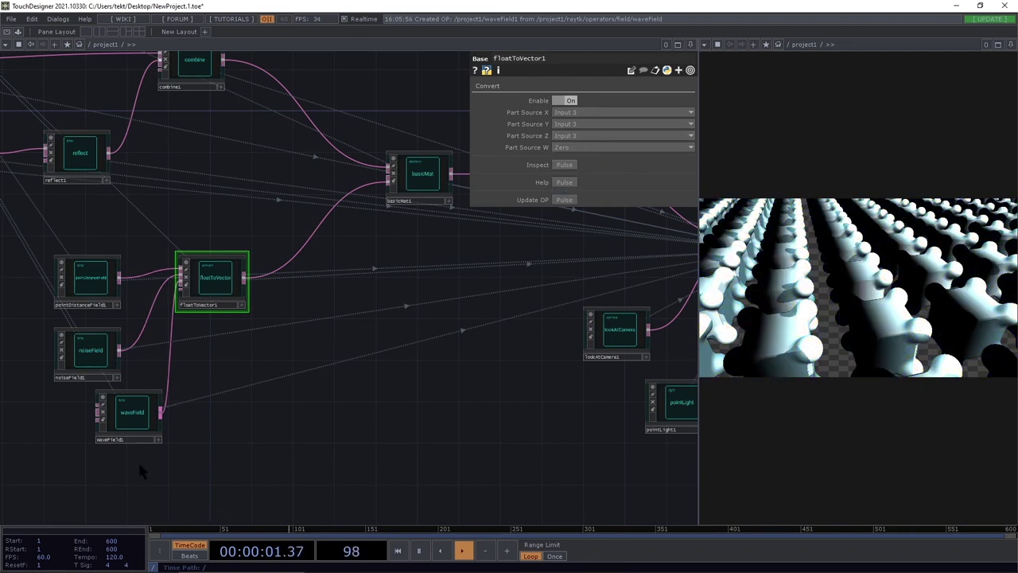
Align waveField1 directly beneath noiseField1 in the field column.
{"action": "left_click", "coordinate": [131, 413]}
{"action": "left_click_drag", "start_coordinate": [131, 414], "coordinate": [97, 424]}
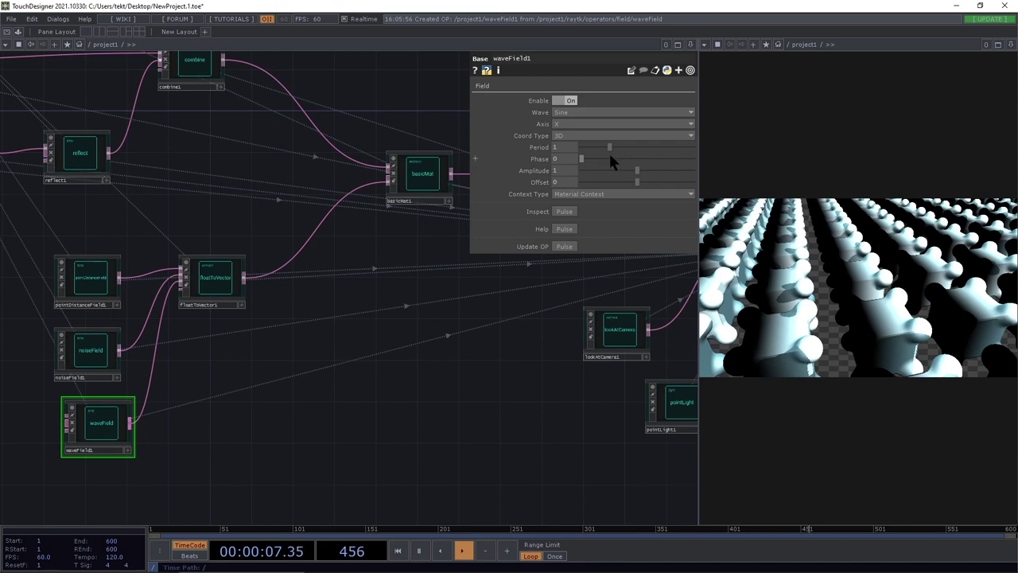
{"action": "middle_click_drag", "start_coordinate": [192, 410], "coordinate": [233, 363]}
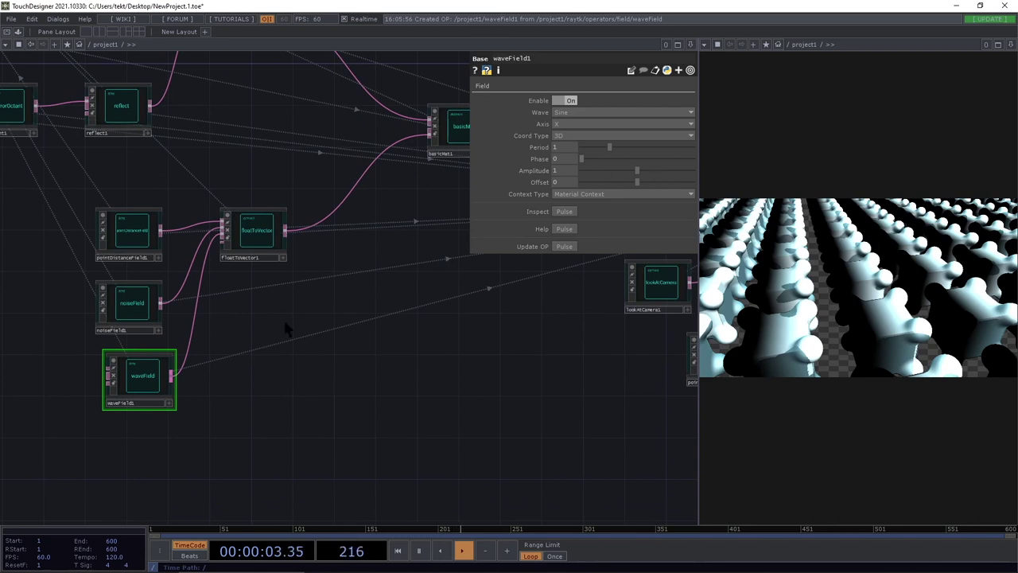
{"action": "left_click_drag", "start_coordinate": [145, 378], "coordinate": [133, 378]}
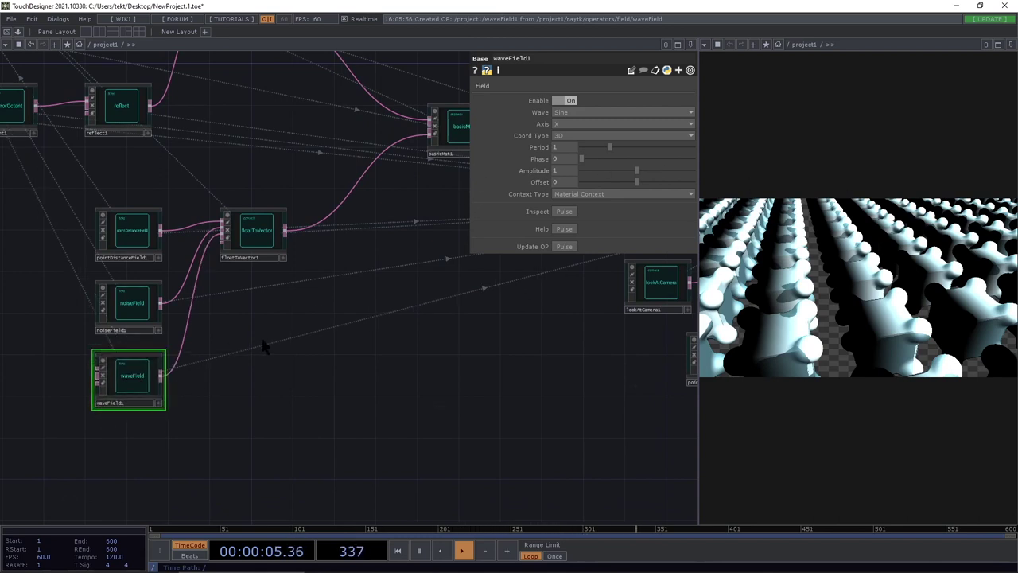
{"action": "left_click_drag", "start_coordinate": [262, 340], "coordinate": [252, 375]}
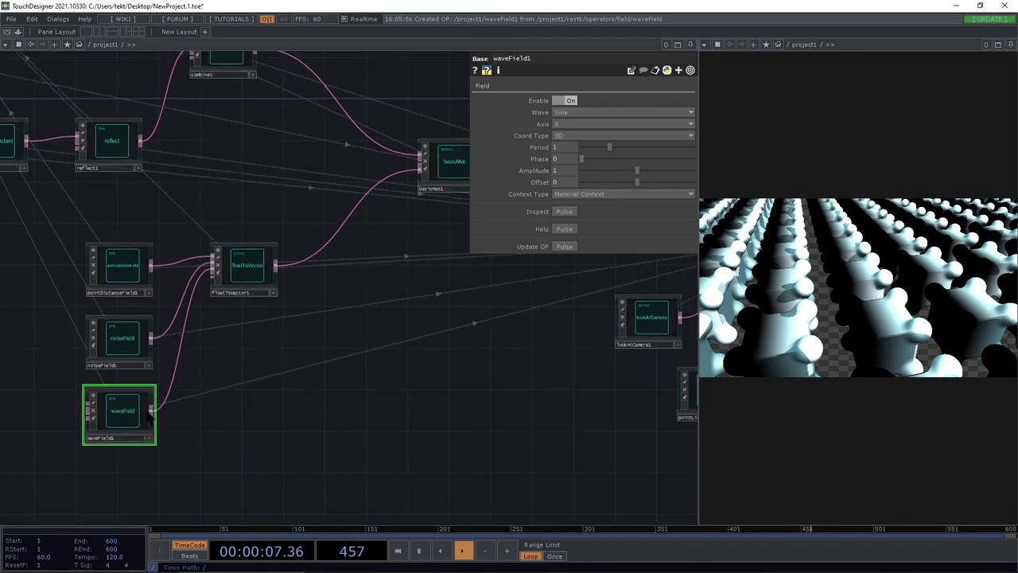
Set waveField1's Axis to Z, then adjust its Period to 2.56 and its Phase to 0.343.
{"action": "left_click", "coordinate": [573, 123]}
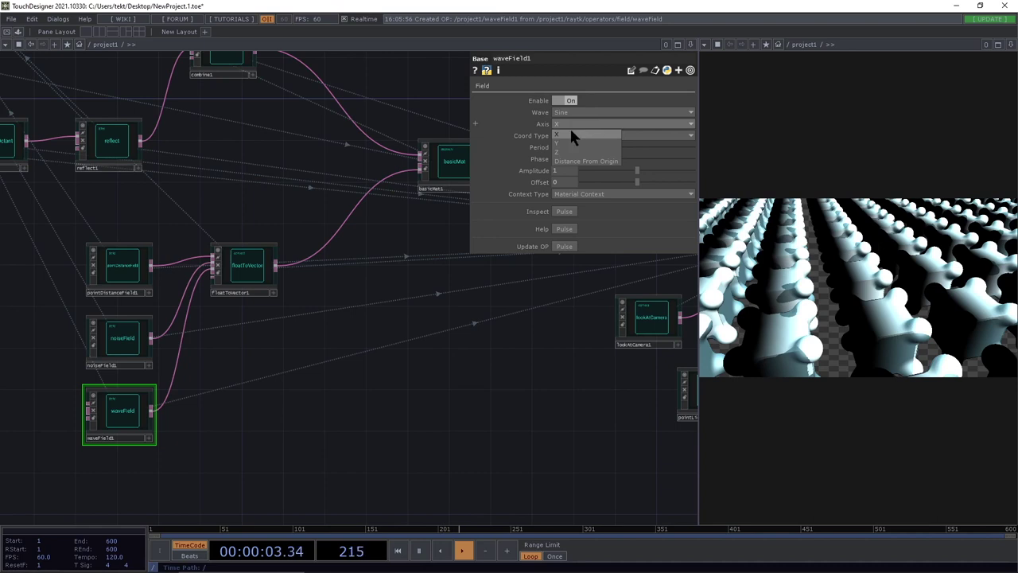
{"action": "left_click", "coordinate": [559, 149]}
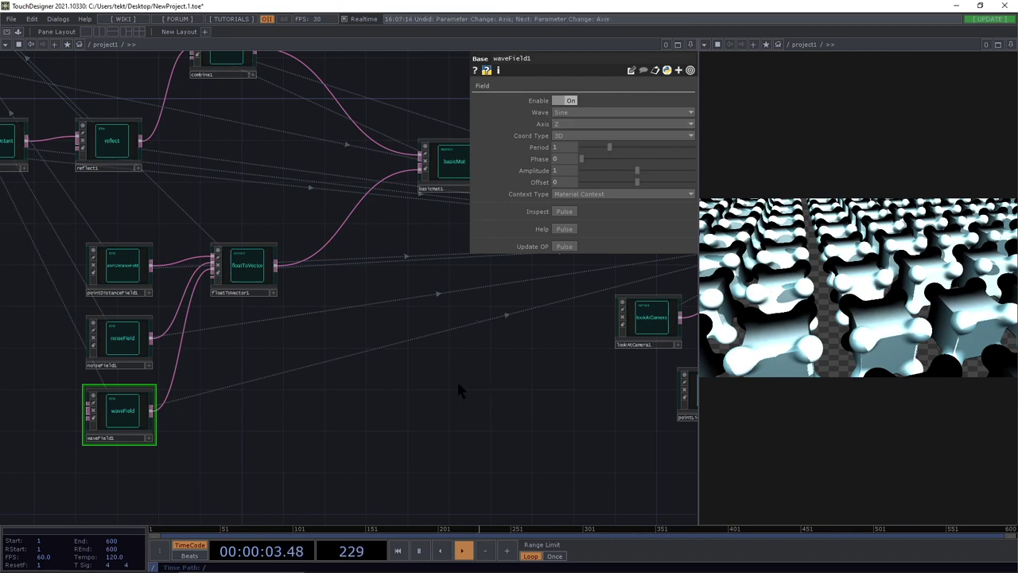
{"action": "left_click_drag", "start_coordinate": [508, 360], "coordinate": [468, 371]}
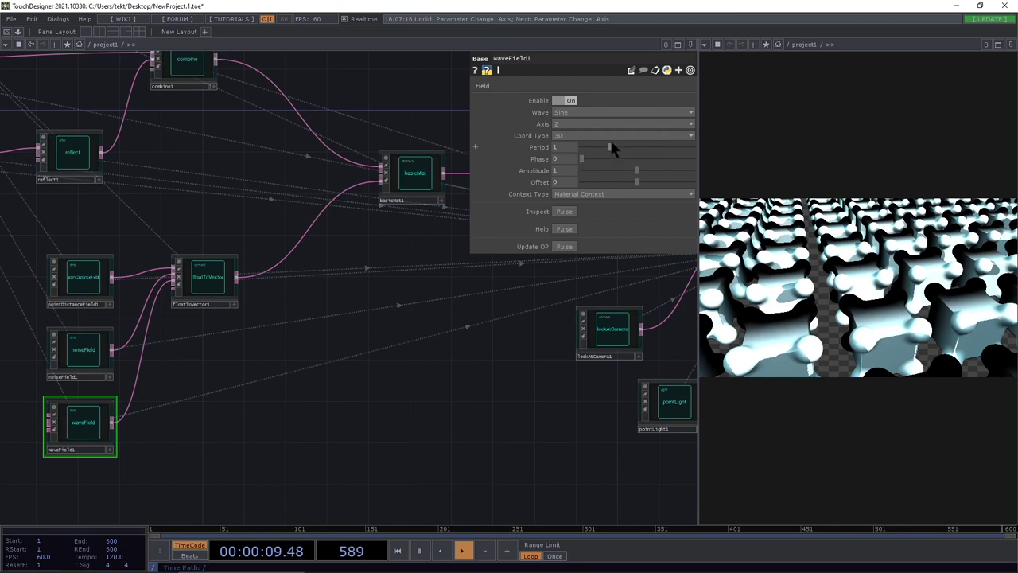
{"action": "left_click_drag", "start_coordinate": [616, 147], "coordinate": [656, 171]}
{"action": "left_click_drag", "start_coordinate": [582, 158], "coordinate": [618, 158]}
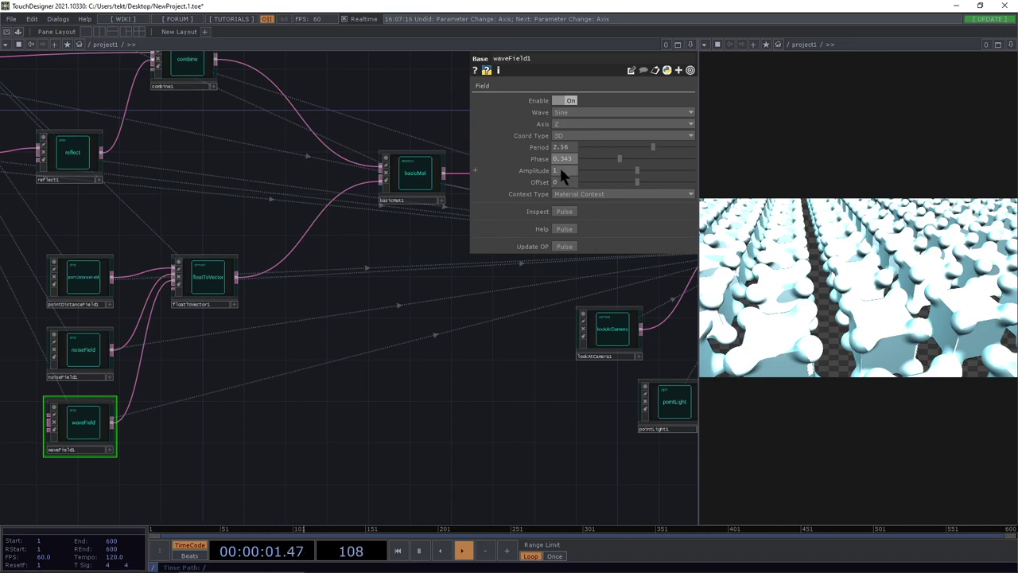
Set waveField1's Amplitude to 0.41 and its Offset to 0.4.
{"action": "mouse_move", "coordinate": [561, 170]}
{"action": "middle_mouse_down"}
{"action": "mouse_move", "coordinate": [526, 170]}
{"action": "mouse_move", "coordinate": [558, 176]}
{"action": "mouse_move", "coordinate": [565, 163]}
{"action": "middle_mouse_up"}
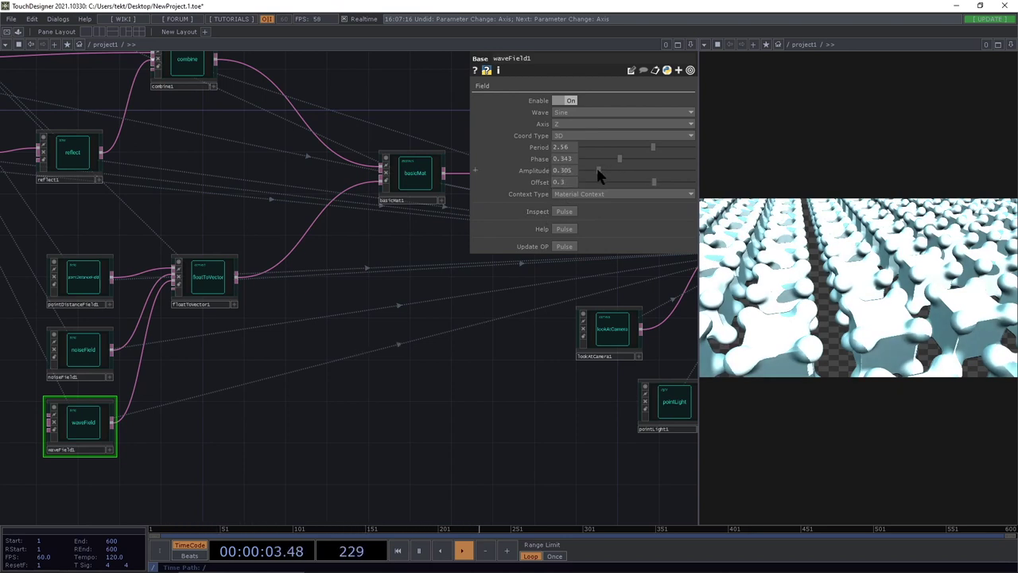
{"action": "left_click_drag", "start_coordinate": [602, 170], "coordinate": [602, 170]}
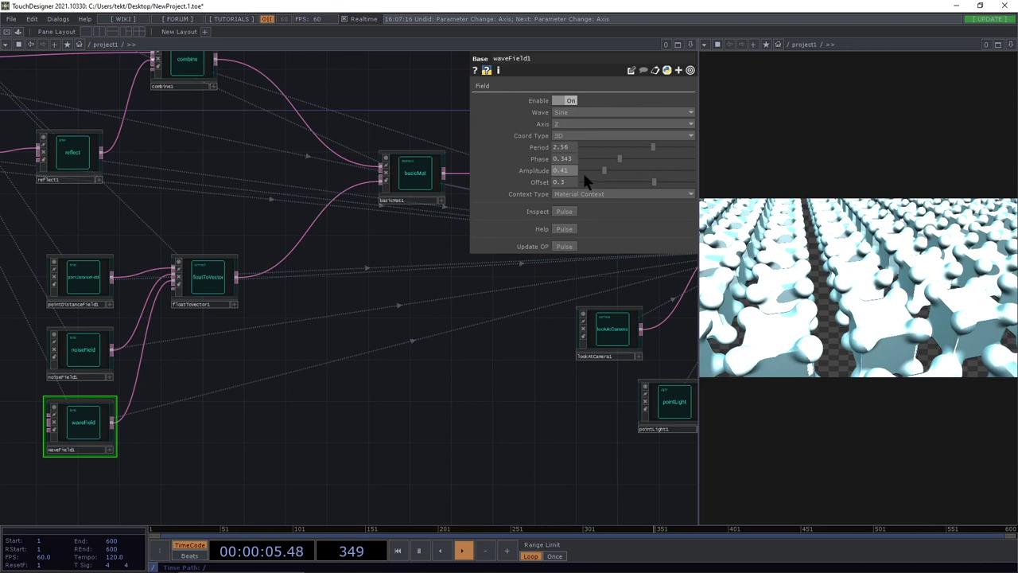
{"action": "middle_click_drag", "start_coordinate": [560, 183], "coordinate": [562, 162]}
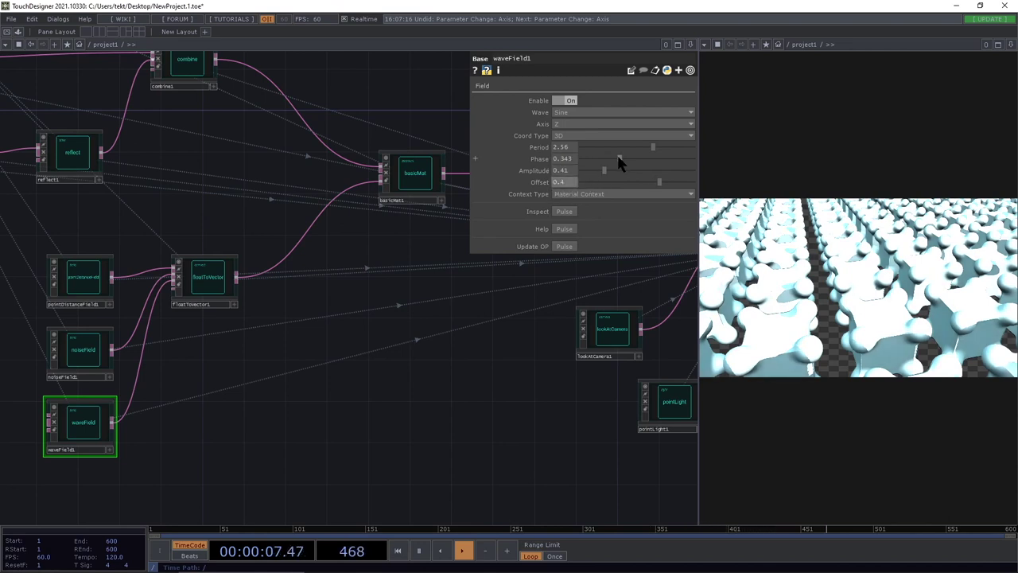
Tune waveField1's stripes by setting its Period to 0.08 and its Phase to 0.552.
{"action": "left_click_drag", "start_coordinate": [620, 158], "coordinate": [643, 141]}
{"action": "mouse_move", "coordinate": [420, 334]}
{"action": "left_mouse_down"}
{"action": "mouse_move", "coordinate": [418, 305]}
{"action": "mouse_move", "coordinate": [430, 319]}
{"action": "left_mouse_up"}
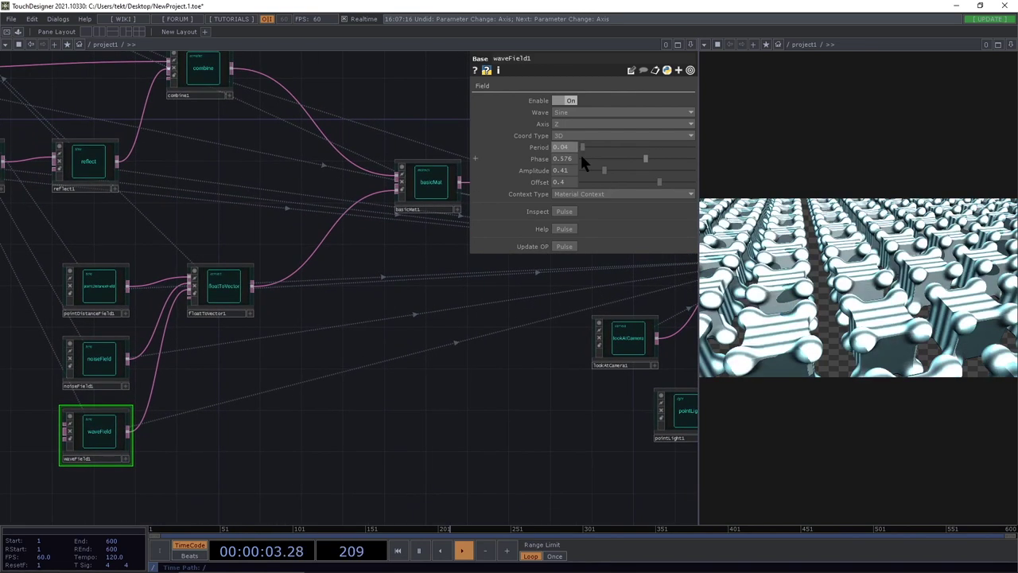
{"action": "left_click_drag", "start_coordinate": [581, 154], "coordinate": [603, 180]}
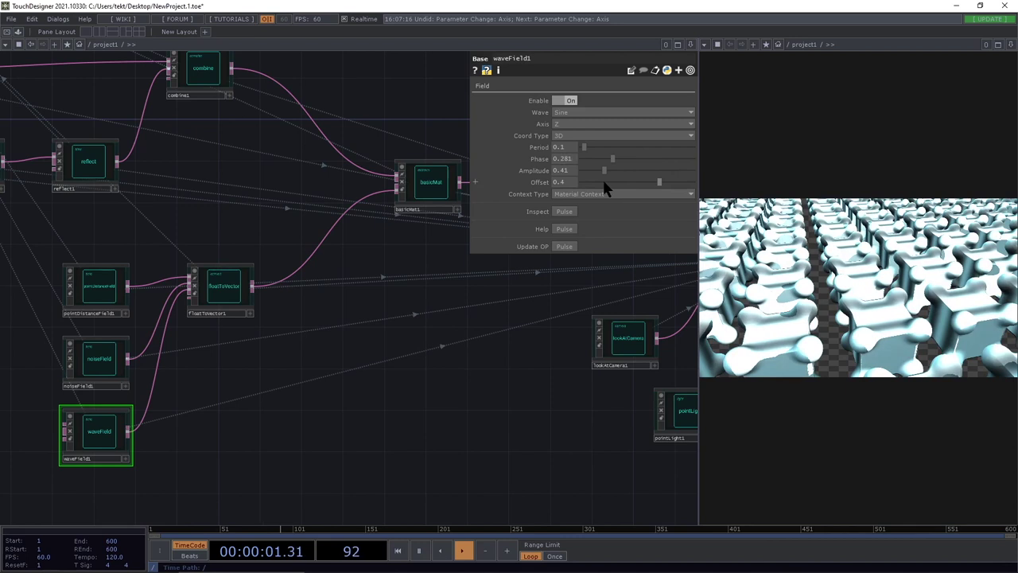
{"action": "left_click_drag", "start_coordinate": [434, 334], "coordinate": [419, 399]}
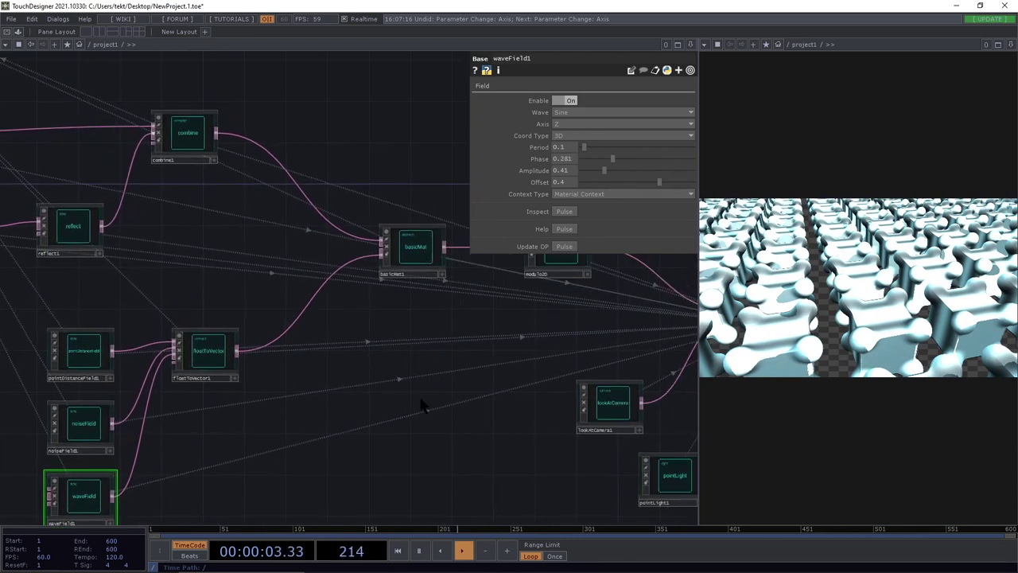
{"action": "left_click_drag", "start_coordinate": [374, 462], "coordinate": [406, 419]}
{"action": "left_click_drag", "start_coordinate": [592, 146], "coordinate": [640, 174]}
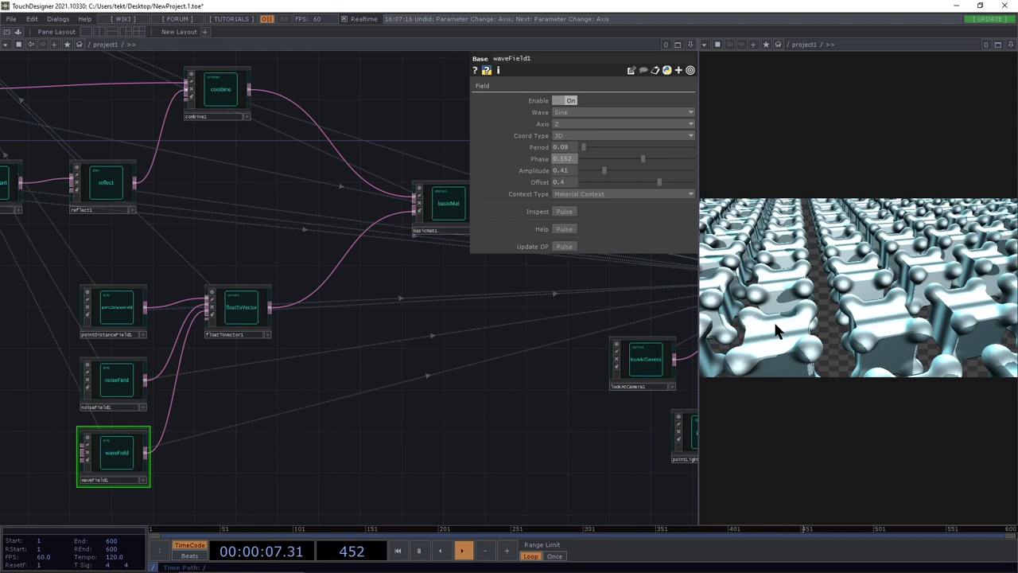
Move pointDistanceField1, noiseField1 and waveField1 up slightly as a group beside floatToVector1.
{"action": "left_click_drag", "start_coordinate": [237, 429], "coordinate": [192, 461]}
{"action": "left_click_drag", "start_coordinate": [90, 276], "coordinate": [70, 466]}
{"action": "left_click", "coordinate": [240, 420]}
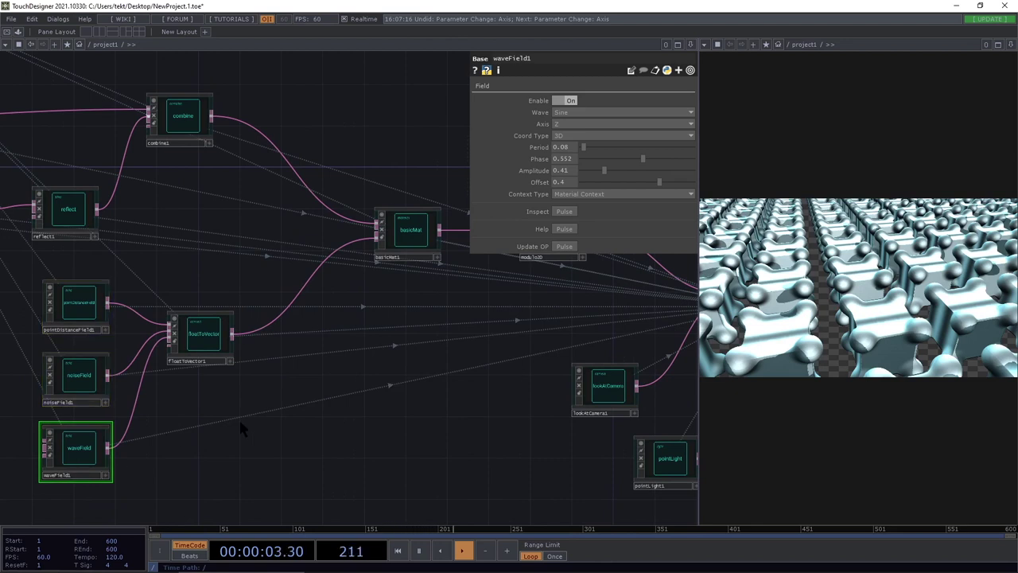
Turn off Use Local Position on basicMat1.
{"action": "left_click", "coordinate": [411, 229]}
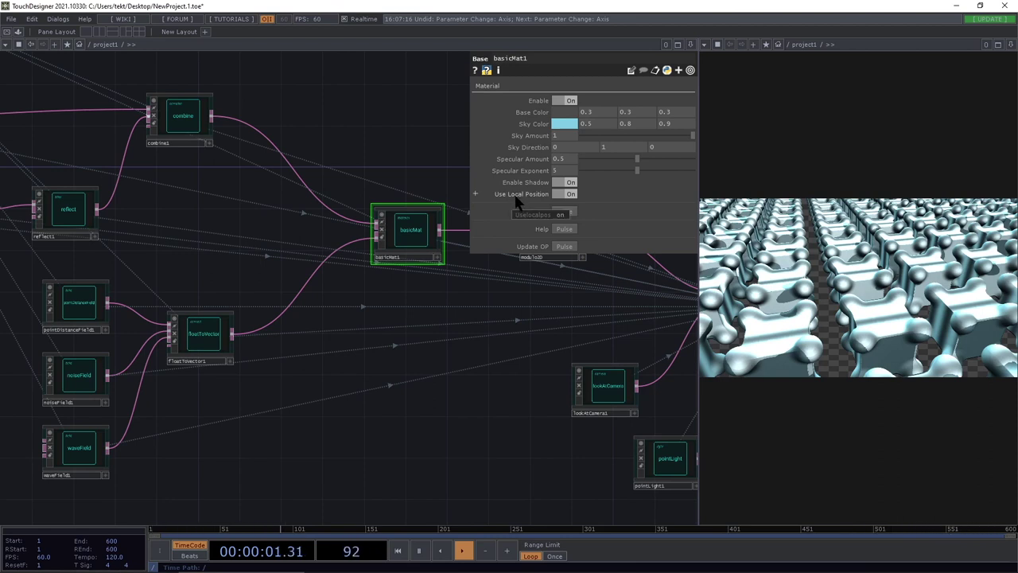
{"action": "left_click", "coordinate": [561, 199]}
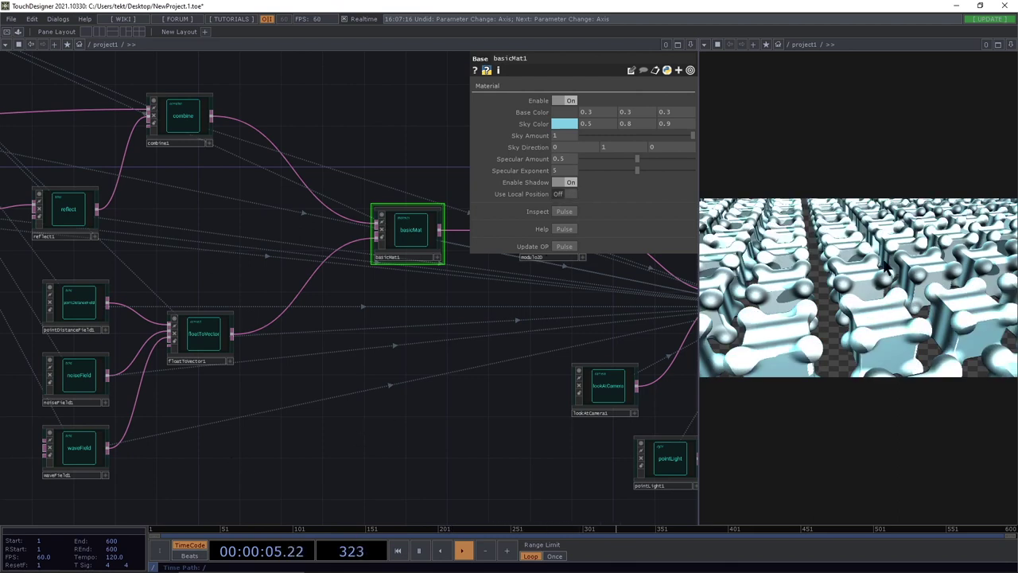
Set waveField1's Period to 0.23 and its Phase to 0.3 to widen the stripes.
{"action": "left_click", "coordinate": [96, 469]}
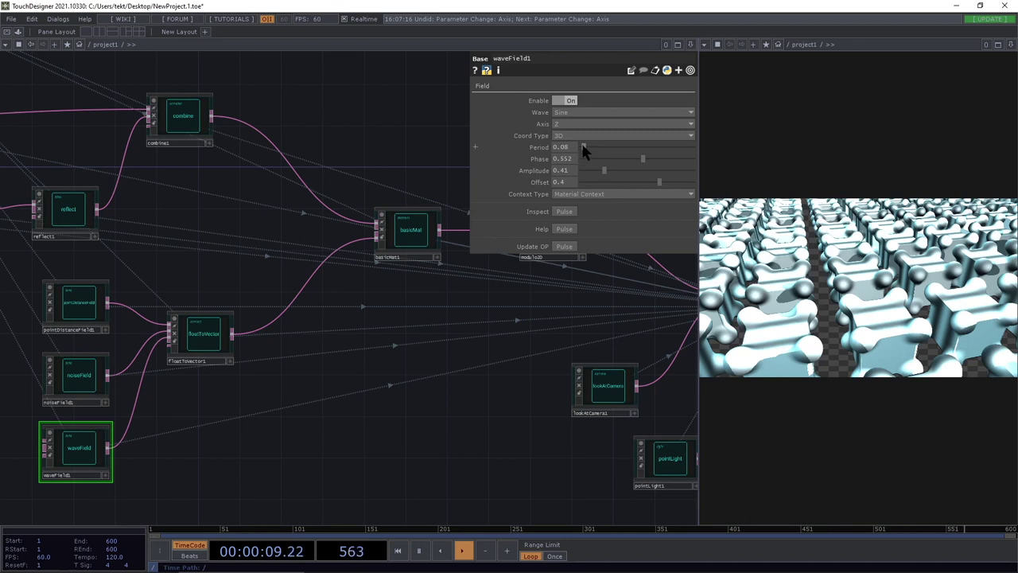
{"action": "left_click_drag", "start_coordinate": [583, 152], "coordinate": [609, 175]}
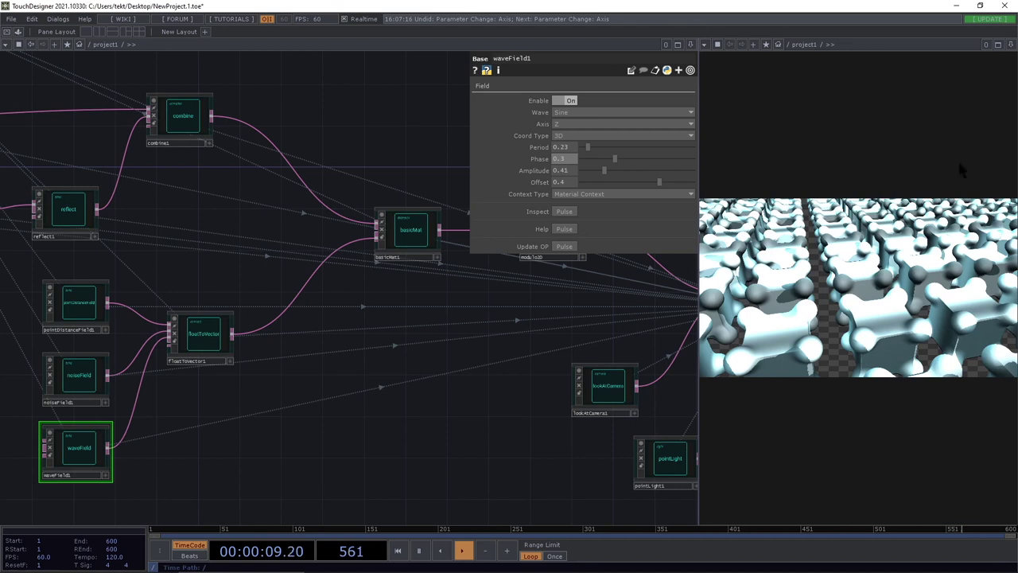
Examine modulo2D's parameters and its place in the chain between basicMat1 and raymarchRender3D.
{"action": "left_click_drag", "start_coordinate": [389, 375], "coordinate": [374, 413]}
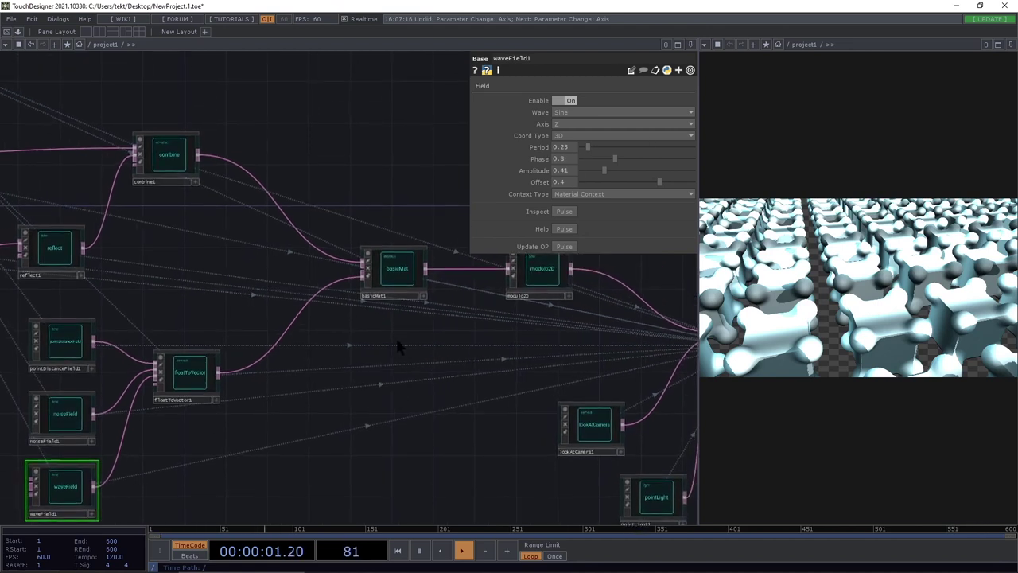
{"action": "left_click_drag", "start_coordinate": [431, 354], "coordinate": [311, 400]}
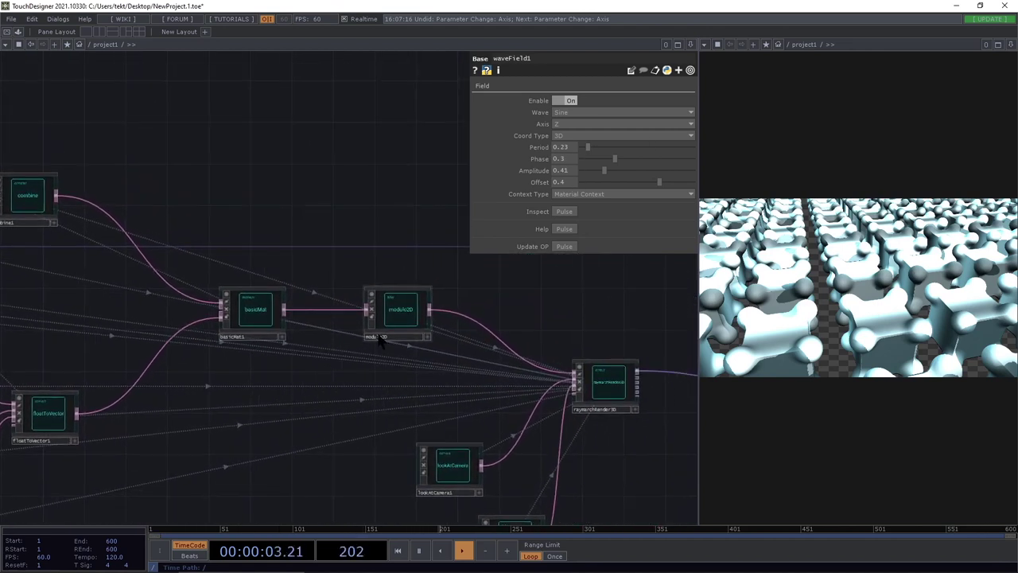
{"action": "scroll", "coordinate": [291, 407], "scroll_direction": "up", "scroll_amount": 2}
{"action": "scroll", "coordinate": [352, 387], "scroll_direction": "down", "scroll_amount": 3}
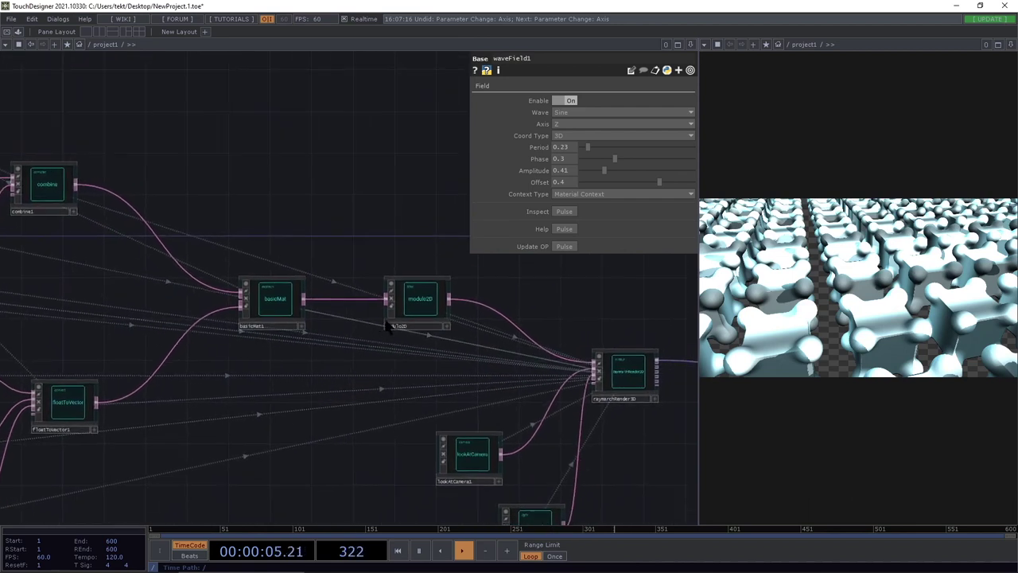
{"action": "scroll", "coordinate": [374, 319], "scroll_direction": "up", "scroll_amount": 2}
{"action": "left_click", "coordinate": [396, 305]}
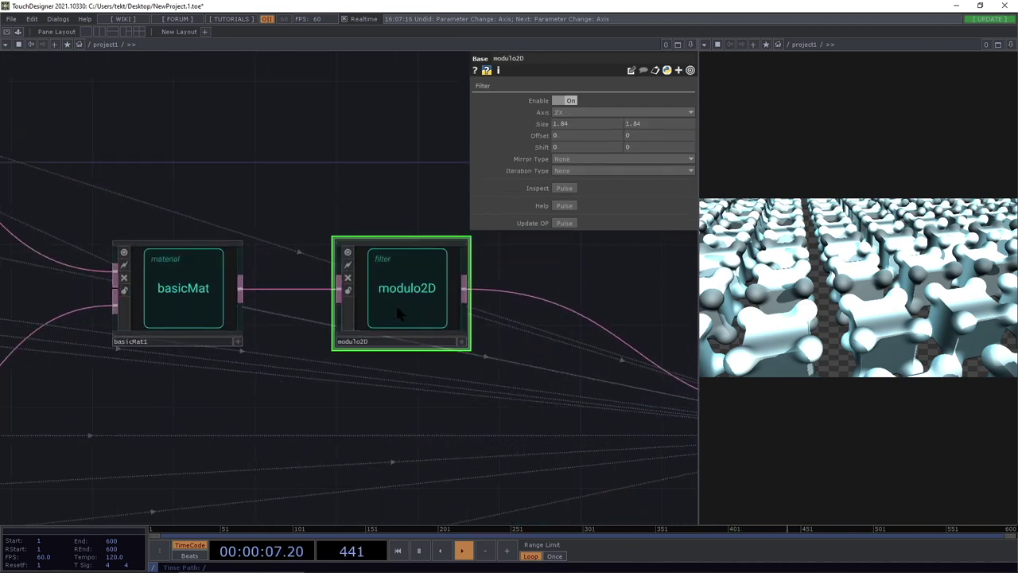
{"action": "scroll", "coordinate": [411, 336], "scroll_direction": "down", "scroll_amount": 1}
{"action": "left_click_drag", "start_coordinate": [364, 431], "coordinate": [245, 305]}
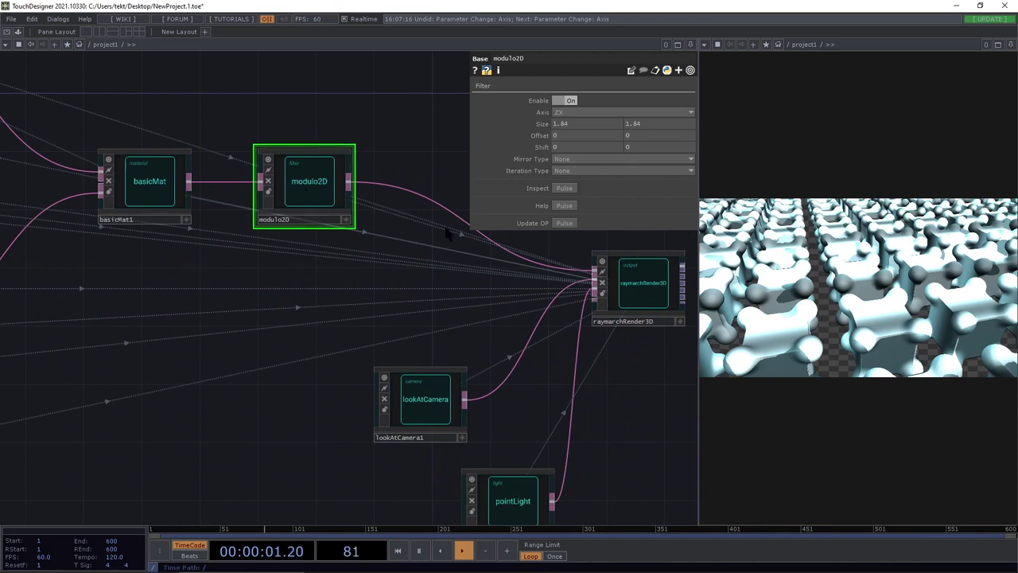
Turn on Use Local Position on basicMat1.
{"action": "left_click_drag", "start_coordinate": [166, 419], "coordinate": [288, 357]}
{"action": "left_click", "coordinate": [293, 131]}
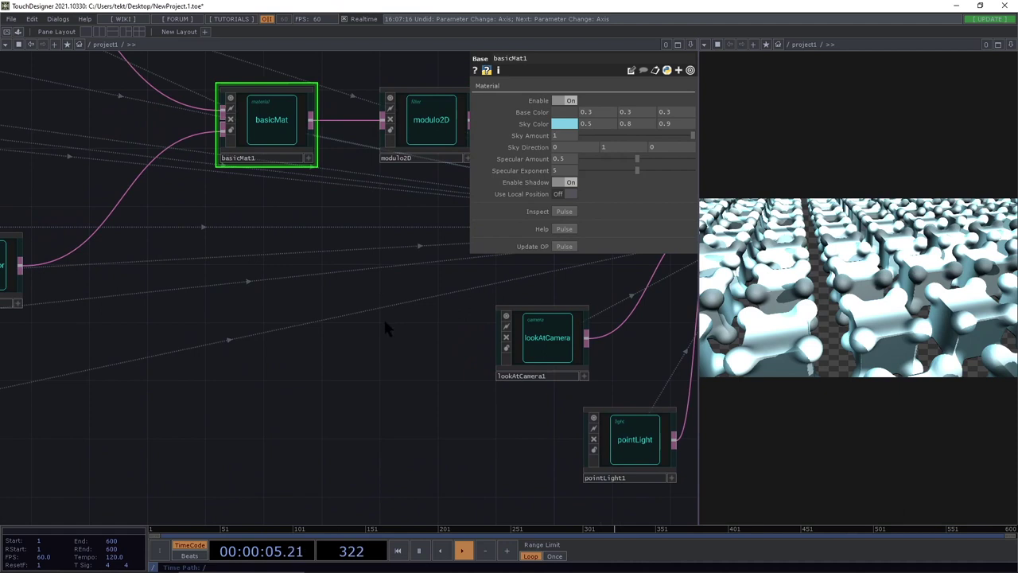
{"action": "left_click_drag", "start_coordinate": [339, 146], "coordinate": [310, 245]}
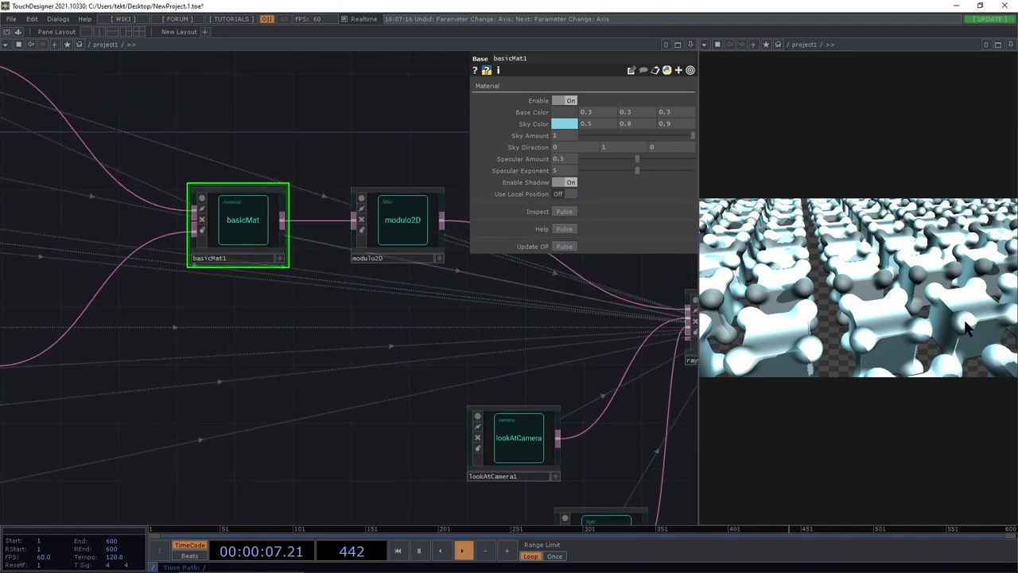
{"action": "left_click", "coordinate": [566, 192]}
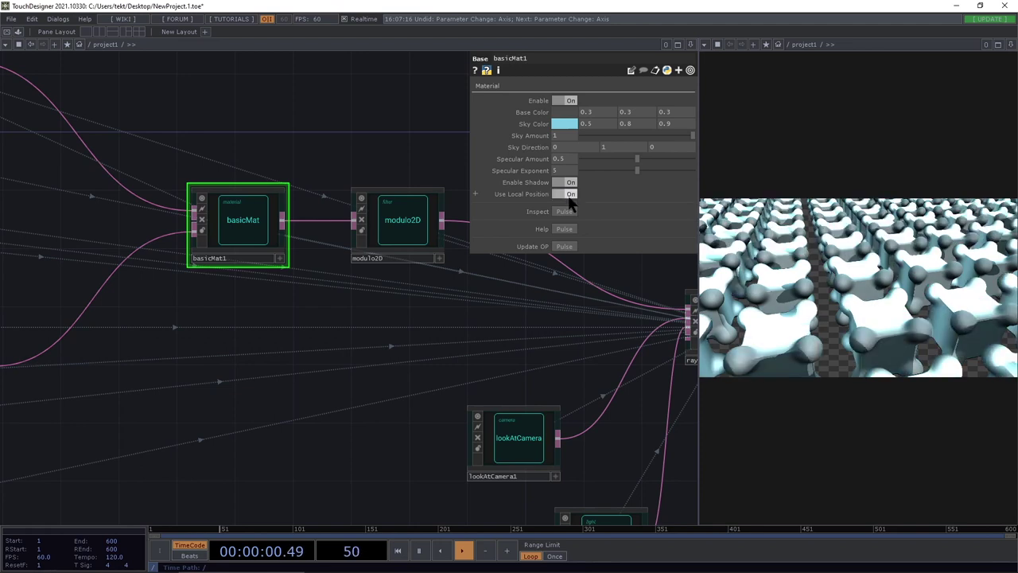
Add a RayTK textureField operator and place it just below waveField1.
{"action": "scroll", "coordinate": [344, 405], "scroll_direction": "down", "scroll_amount": 2}
{"action": "left_click_drag", "start_coordinate": [372, 380], "coordinate": [561, 304]}
{"action": "left_click_drag", "start_coordinate": [377, 341], "coordinate": [395, 295]}
{"action": "left_click_drag", "start_coordinate": [455, 310], "coordinate": [423, 239]}
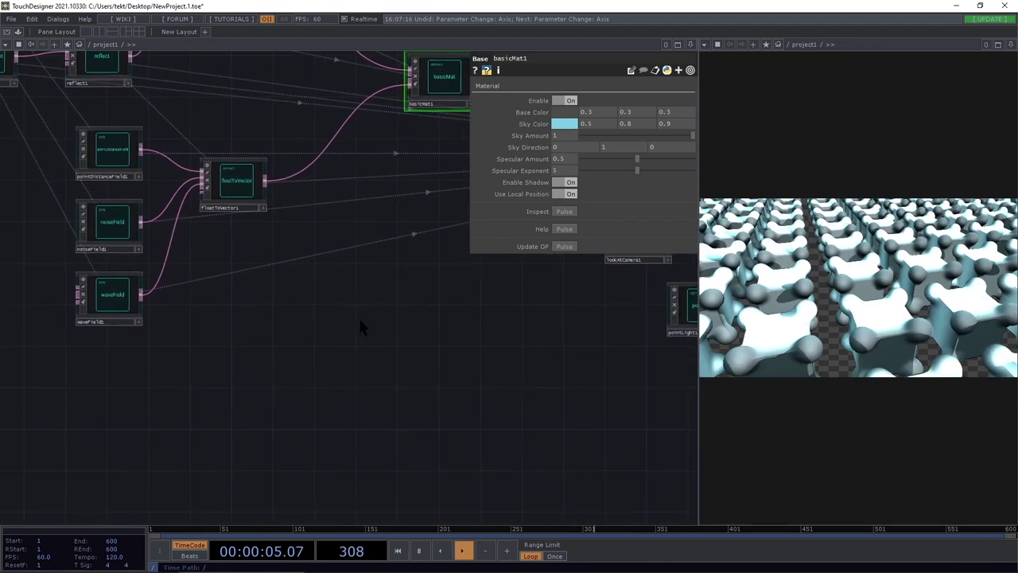
{"action": "left_click_drag", "start_coordinate": [306, 342], "coordinate": [333, 384]}
{"action": "scroll", "coordinate": [238, 345], "scroll_direction": "down", "scroll_amount": 3}
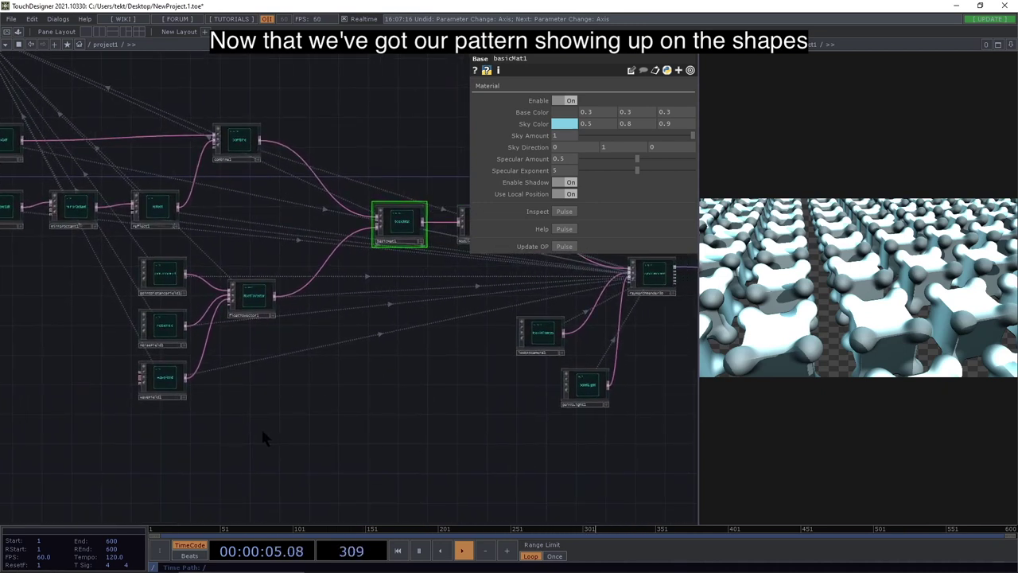
{"action": "left_click_drag", "start_coordinate": [289, 422], "coordinate": [368, 409]}
{"action": "left_click_drag", "start_coordinate": [291, 447], "coordinate": [147, 450]}
{"action": "left_click_drag", "start_coordinate": [253, 427], "coordinate": [292, 380]}
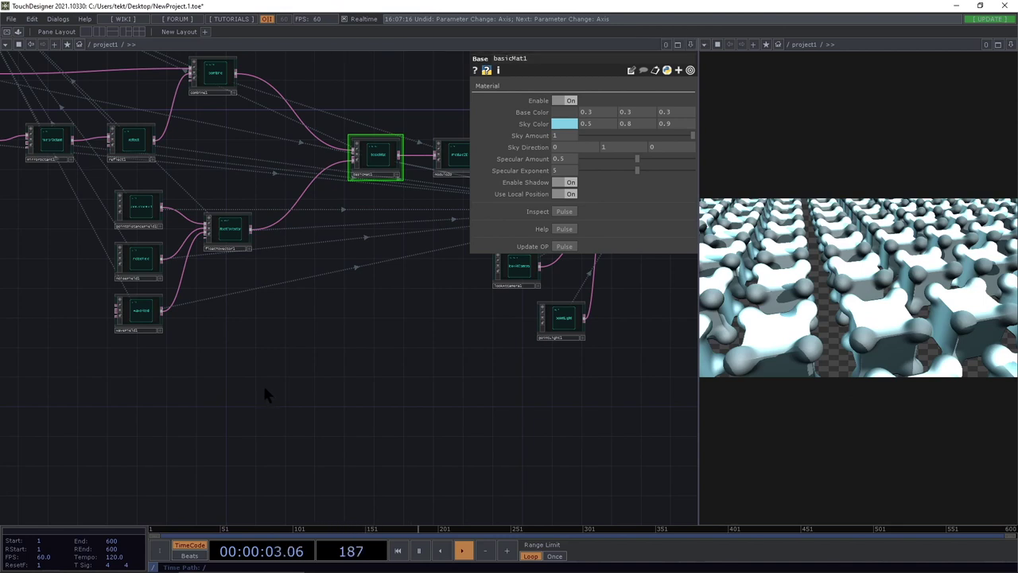
{"action": "key", "text": "alt+r"}
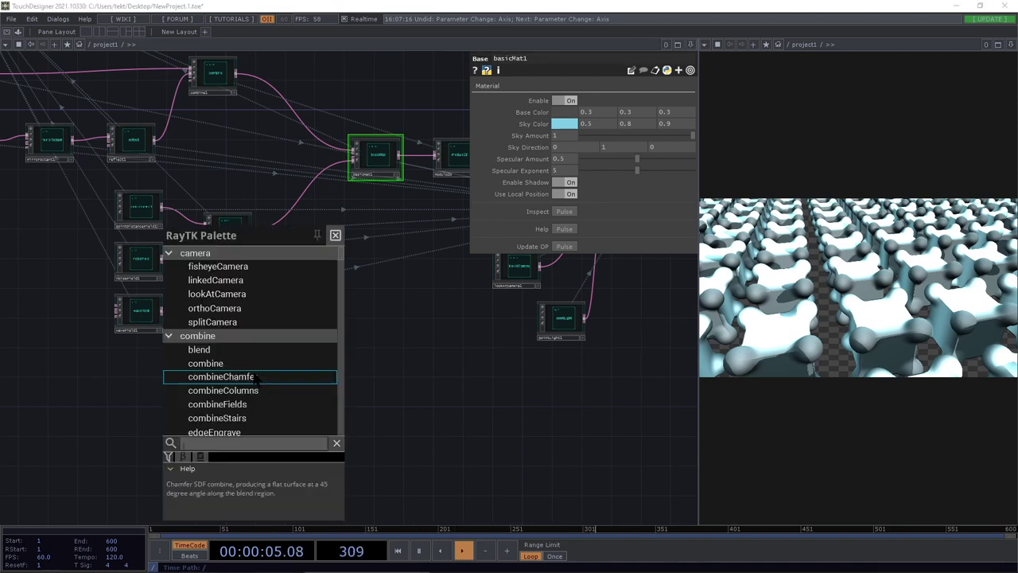
{"action": "type", "text": "texture"}
{"action": "left_click", "coordinate": [219, 269]}
{"action": "left_click", "coordinate": [318, 387]}
{"action": "left_click_drag", "start_coordinate": [341, 288], "coordinate": [145, 376]}
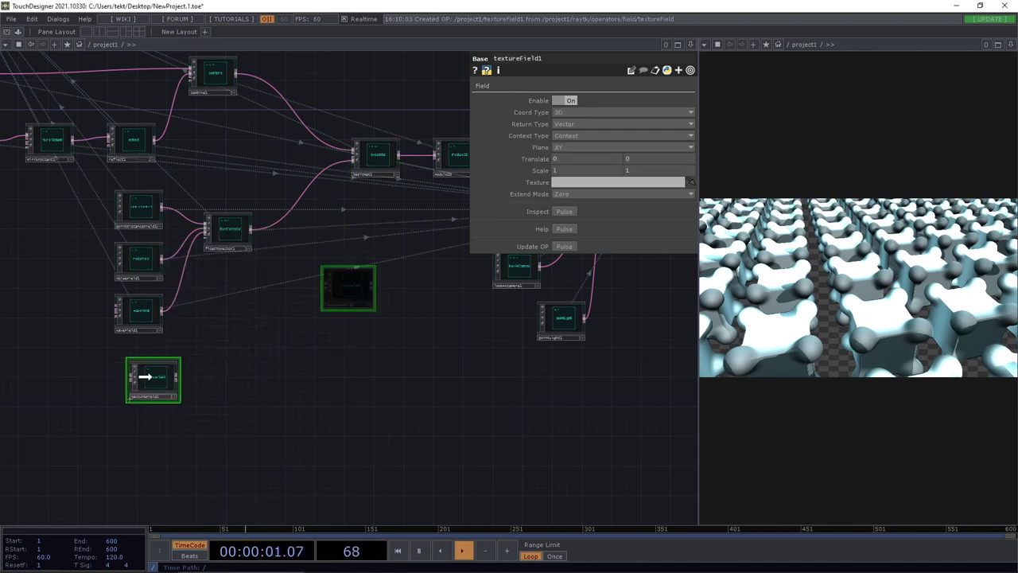
{"action": "left_click", "coordinate": [146, 377]}
Set textureField1's Context Type to Material Context.
{"action": "scroll", "coordinate": [270, 382], "scroll_direction": "up", "scroll_amount": 5}
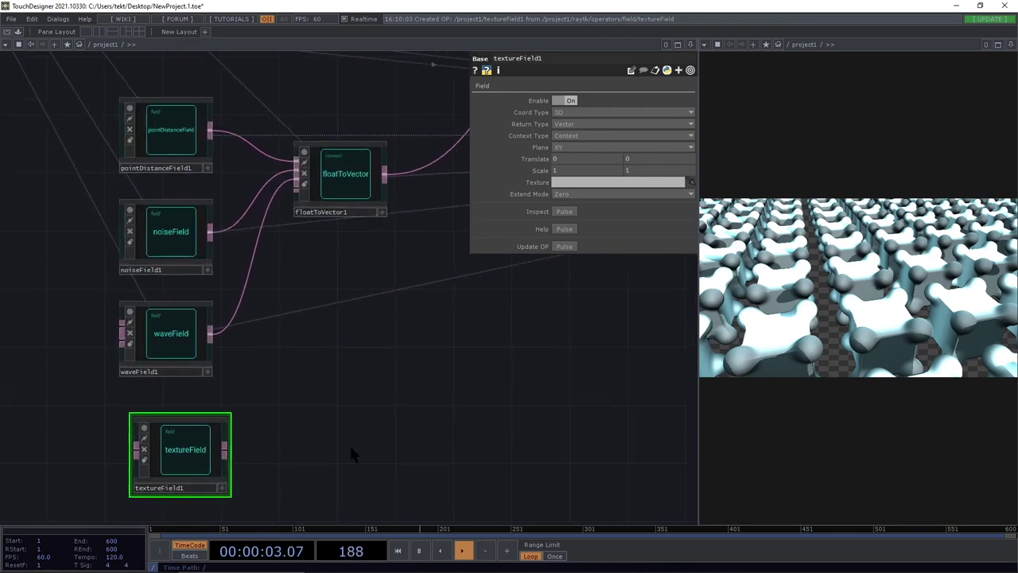
{"action": "left_click", "coordinate": [557, 133]}
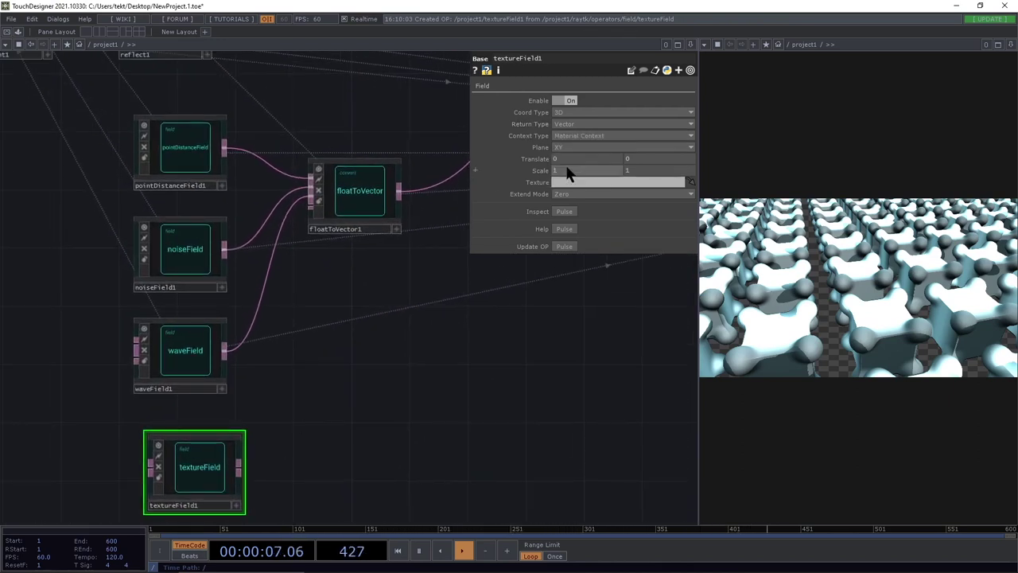
{"action": "left_click", "coordinate": [566, 164]}
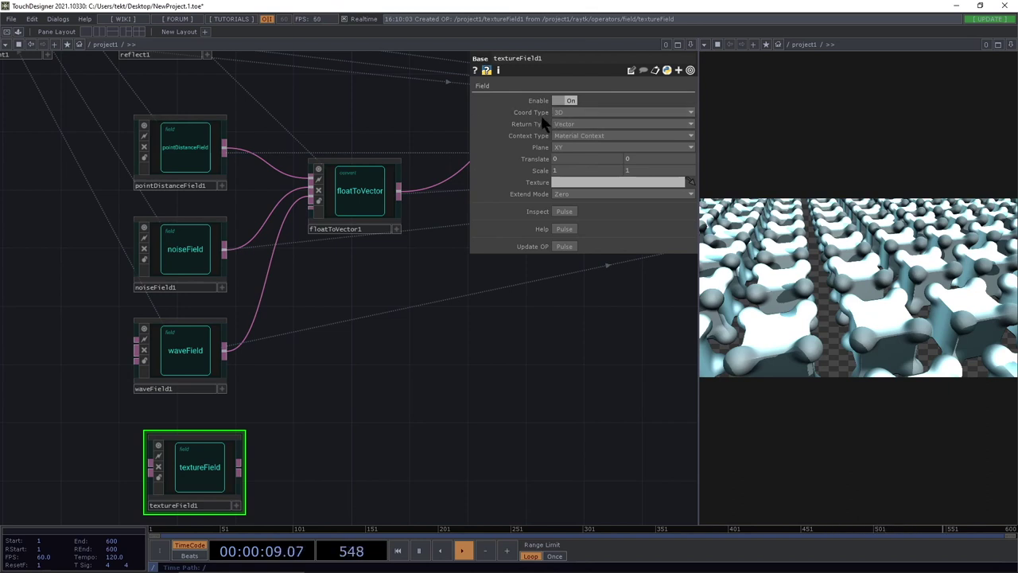
Try wiring textureField1 into floatToVector1's fourth input, check that node's error information, and disconnect the wire.
{"action": "left_click_drag", "start_coordinate": [238, 471], "coordinate": [316, 210]}
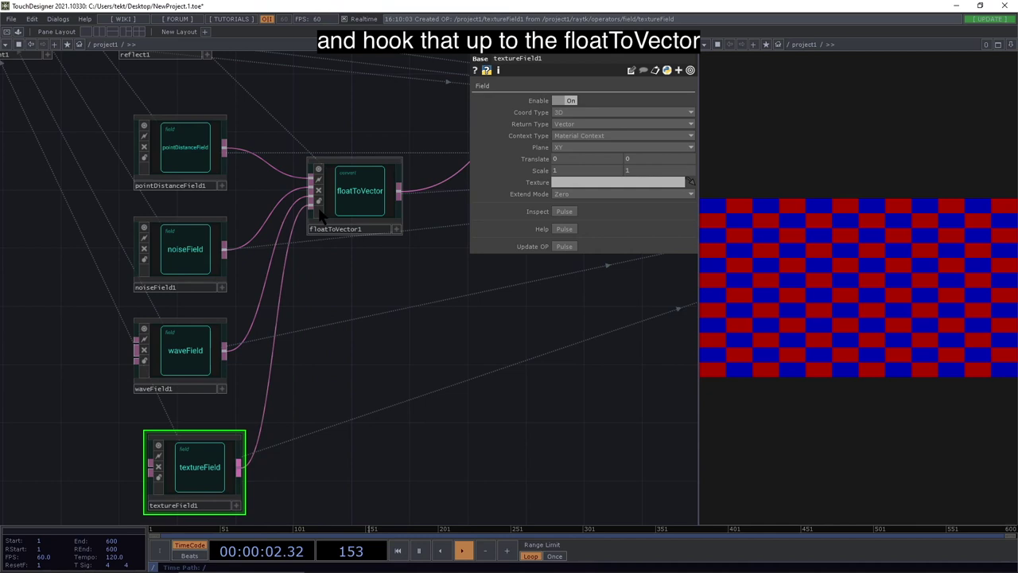
{"action": "left_click", "coordinate": [362, 206]}
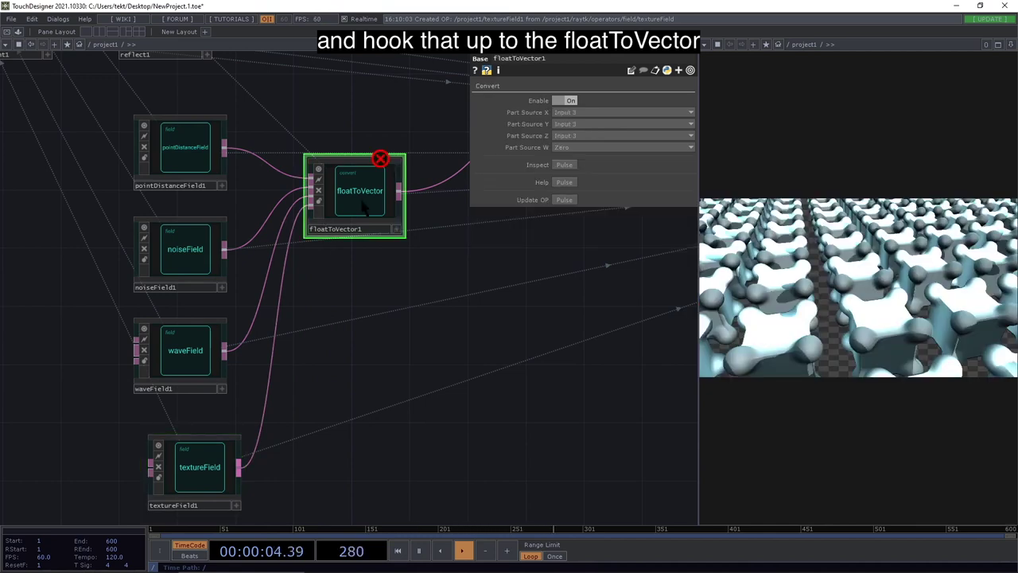
{"action": "middle_click", "coordinate": [346, 209]}
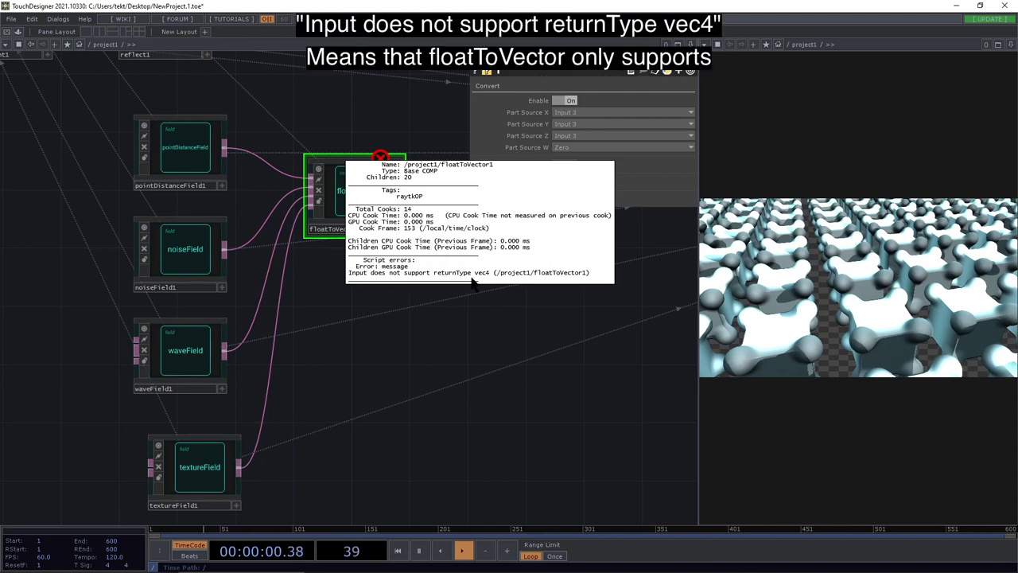
{"action": "left_click", "coordinate": [429, 402]}
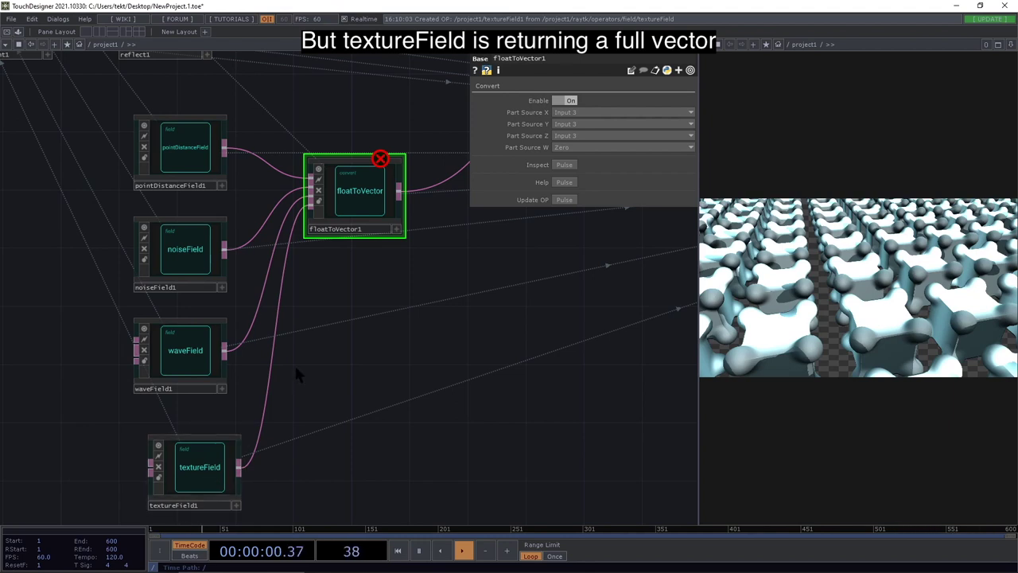
{"action": "right_click", "coordinate": [270, 380]}
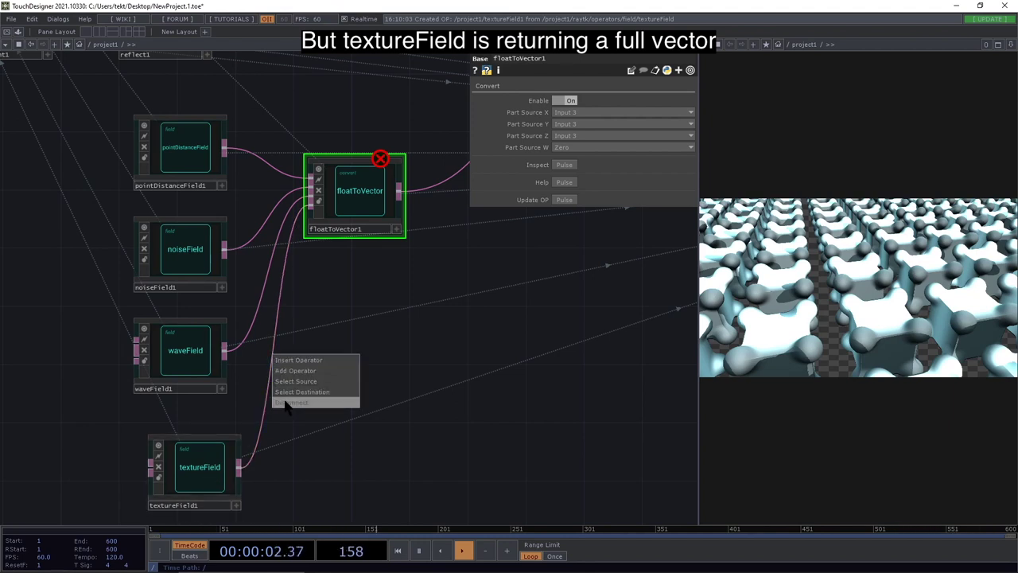
{"action": "left_click", "coordinate": [288, 402]}
Connect textureField1's output to basicMat1's second input in place of floatToVector1.
{"action": "left_click_drag", "start_coordinate": [363, 399], "coordinate": [280, 414]}
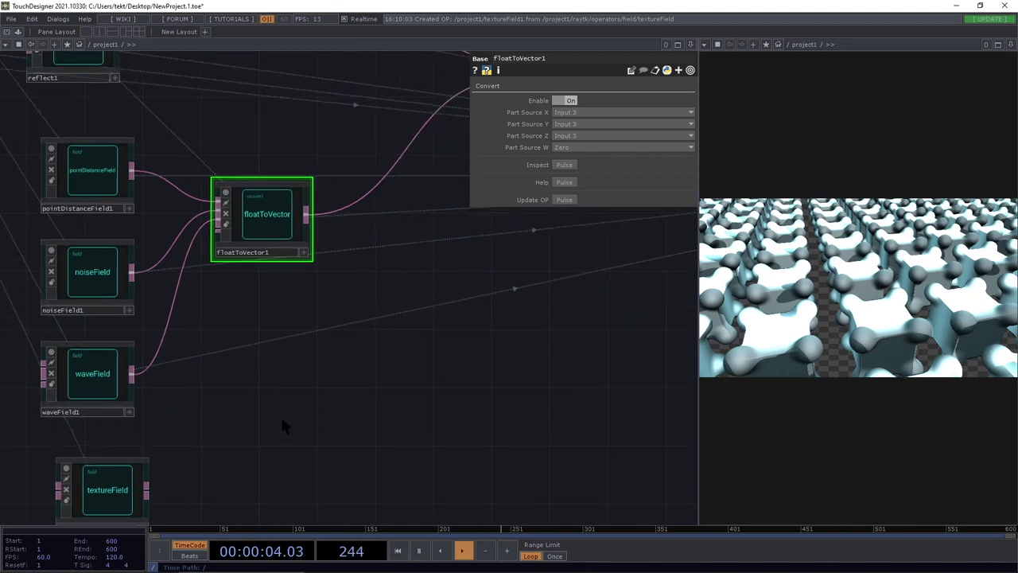
{"action": "scroll", "coordinate": [280, 414], "scroll_direction": "down", "scroll_amount": 3}
{"action": "left_click_drag", "start_coordinate": [180, 474], "coordinate": [359, 246]}
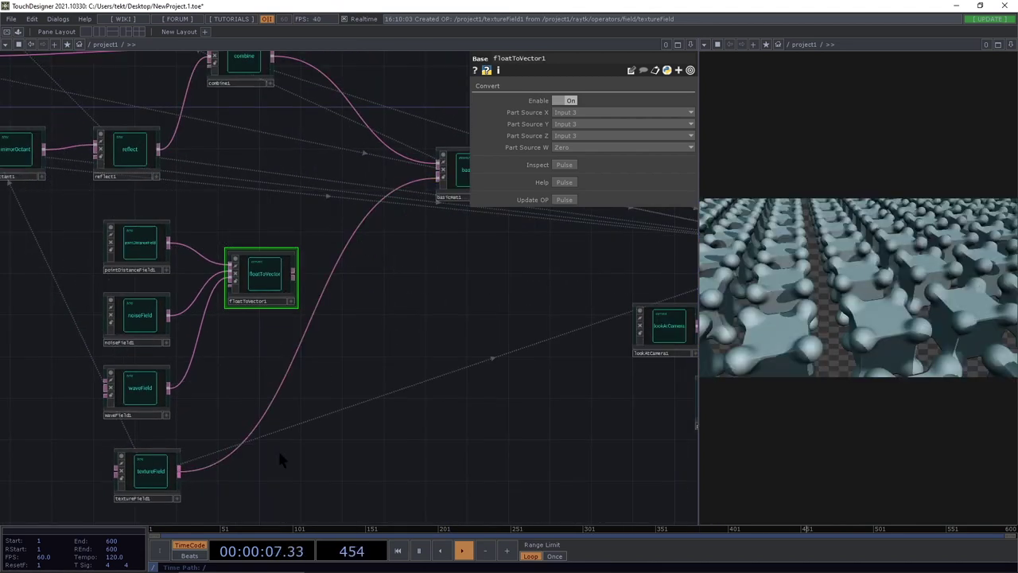
Add a Movie File In TOP in the empty area to the lower left of textureField1.
{"action": "left_click_drag", "start_coordinate": [330, 461], "coordinate": [436, 336]}
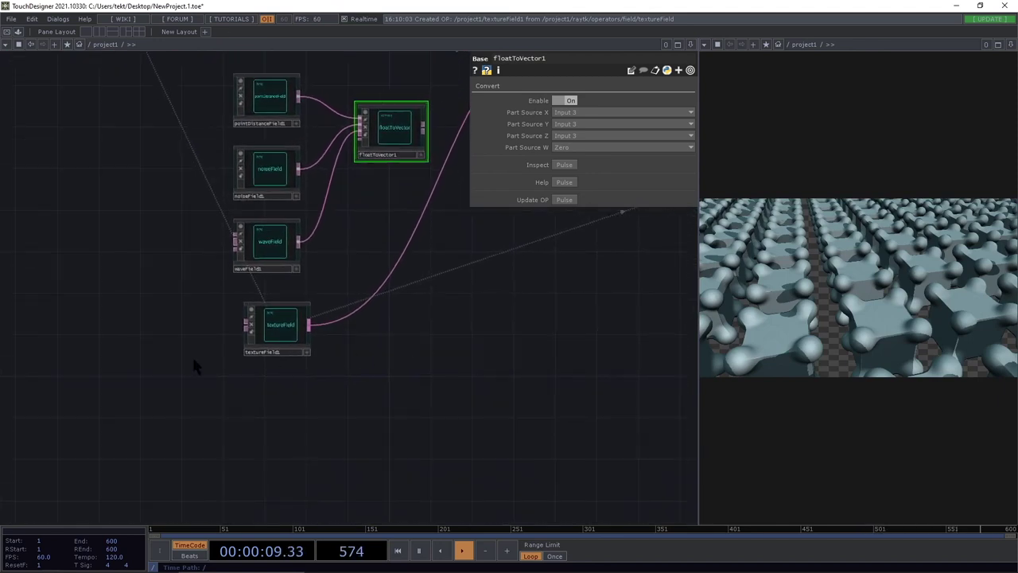
{"action": "left_click_drag", "start_coordinate": [154, 367], "coordinate": [228, 352]}
{"action": "left_click_drag", "start_coordinate": [193, 382], "coordinate": [188, 374]}
{"action": "key", "text": "Tab"}
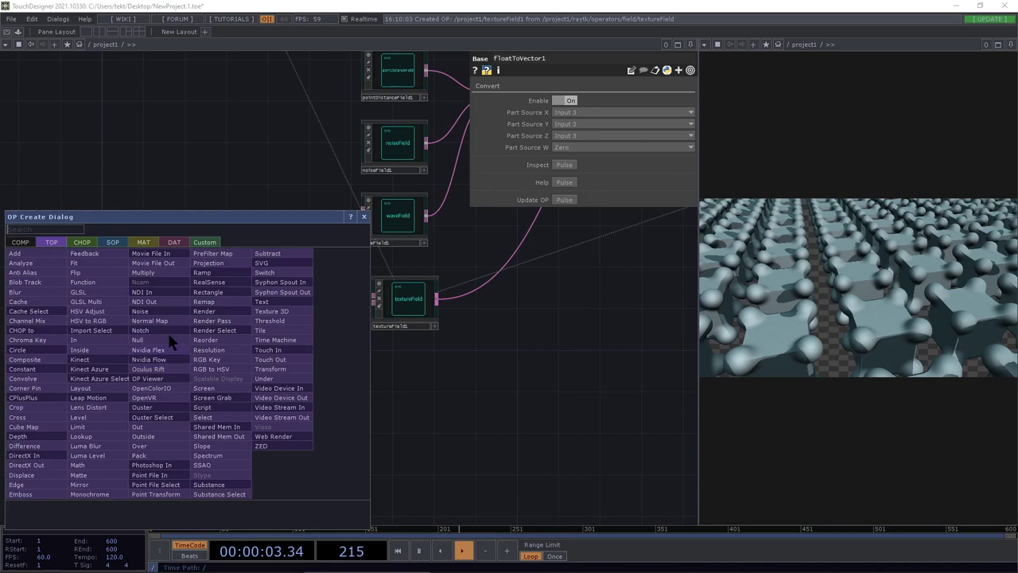
{"action": "type", "text": "mov"}
{"action": "left_click", "coordinate": [157, 256]}
{"action": "left_click", "coordinate": [213, 338]}
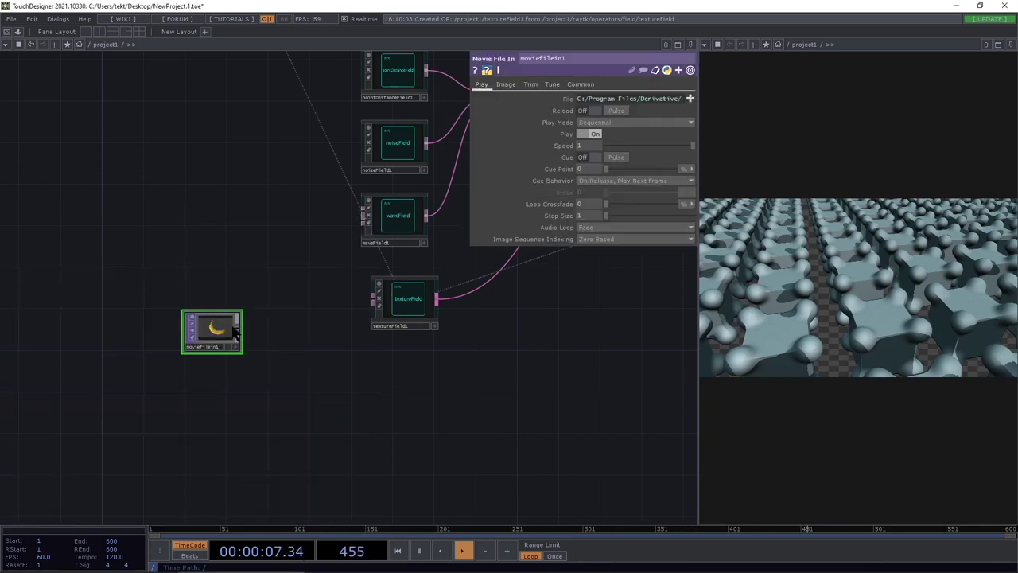
Append a Null TOP to the output of moviefilein1.
{"action": "left_click_drag", "start_coordinate": [236, 336], "coordinate": [279, 390]}
{"action": "left_click", "coordinate": [228, 358]}
{"action": "left_click", "coordinate": [250, 346]}
Assign null2 as textureField1's Texture and set its Plane to ZX.
{"action": "left_click", "coordinate": [405, 302]}
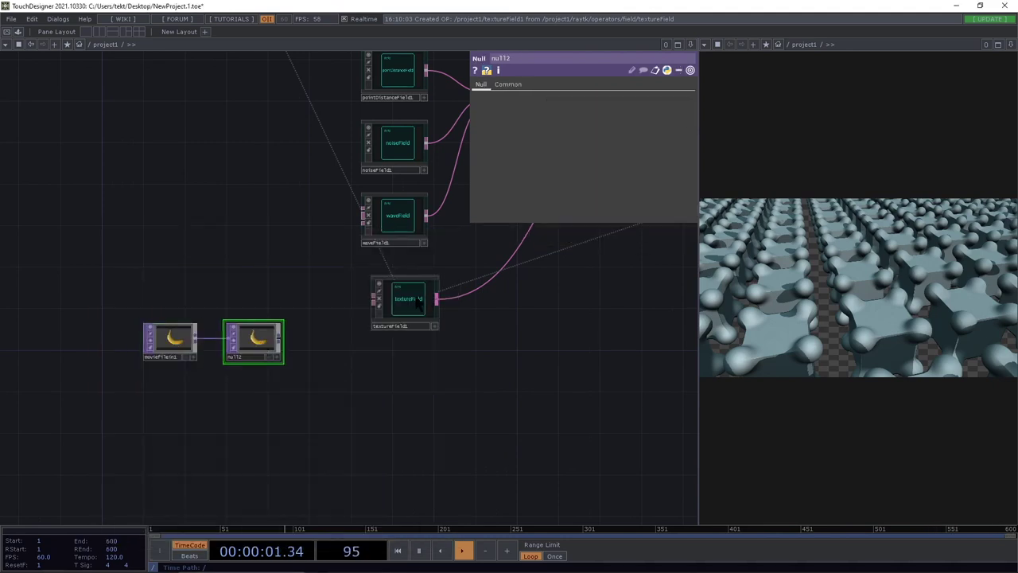
{"action": "left_click_drag", "start_coordinate": [266, 338], "coordinate": [569, 182]}
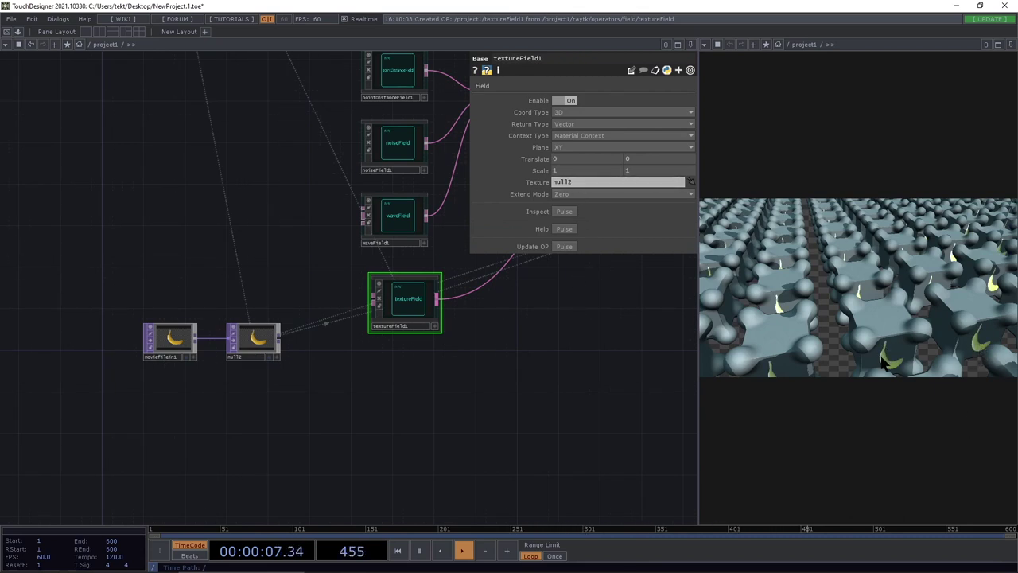
{"action": "left_click_drag", "start_coordinate": [634, 300], "coordinate": [473, 325]}
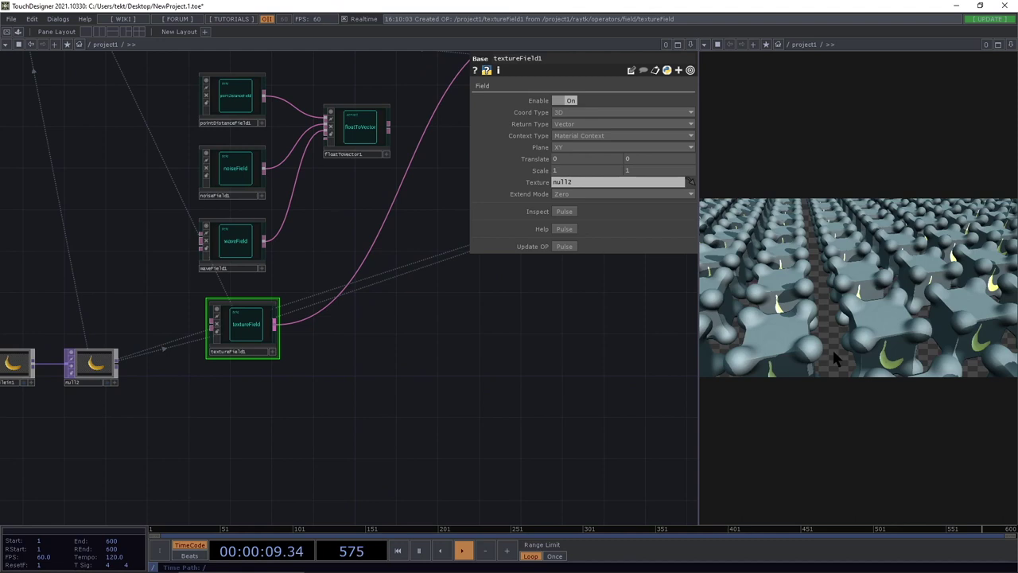
{"action": "left_click_drag", "start_coordinate": [543, 383], "coordinate": [554, 380]}
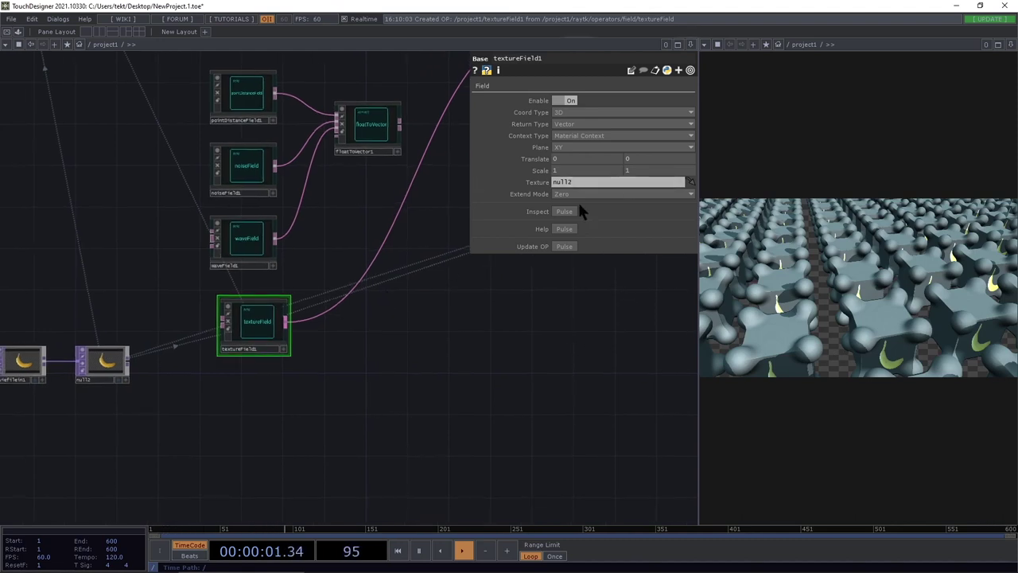
{"action": "left_click", "coordinate": [559, 146]}
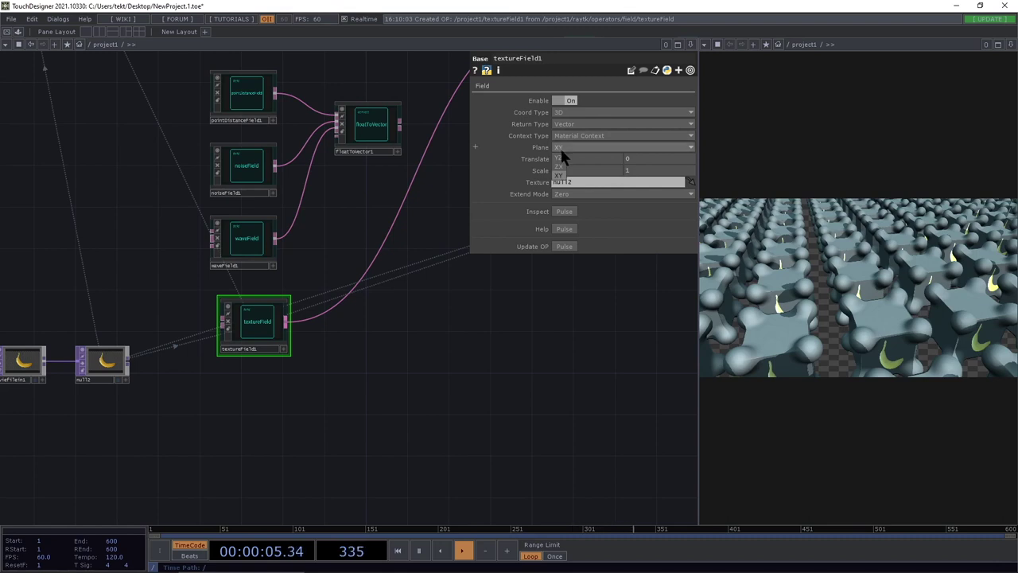
{"action": "left_click", "coordinate": [560, 170]}
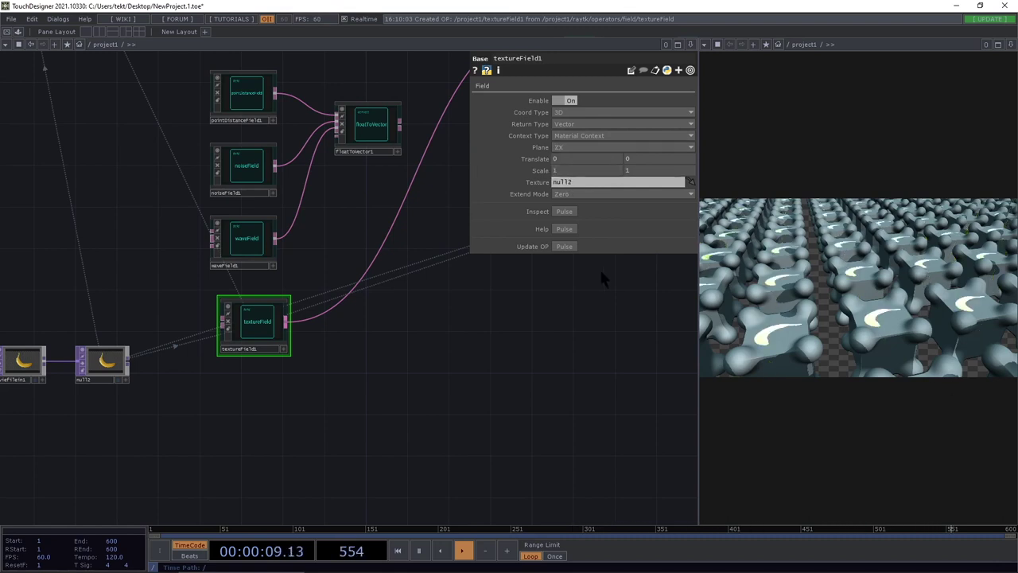
Try textureField1's Translate at 0.3 on both axes and return it to 0.
{"action": "left_click_drag", "start_coordinate": [479, 408], "coordinate": [527, 409]}
{"action": "middle_click", "coordinate": [559, 155]}
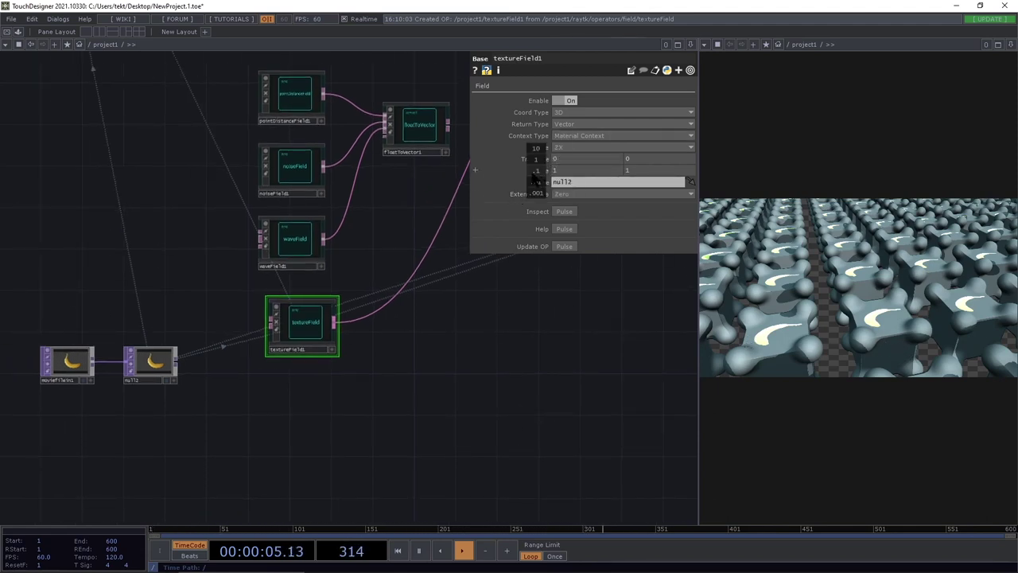
{"action": "middle_click_drag", "start_coordinate": [541, 173], "coordinate": [543, 140]}
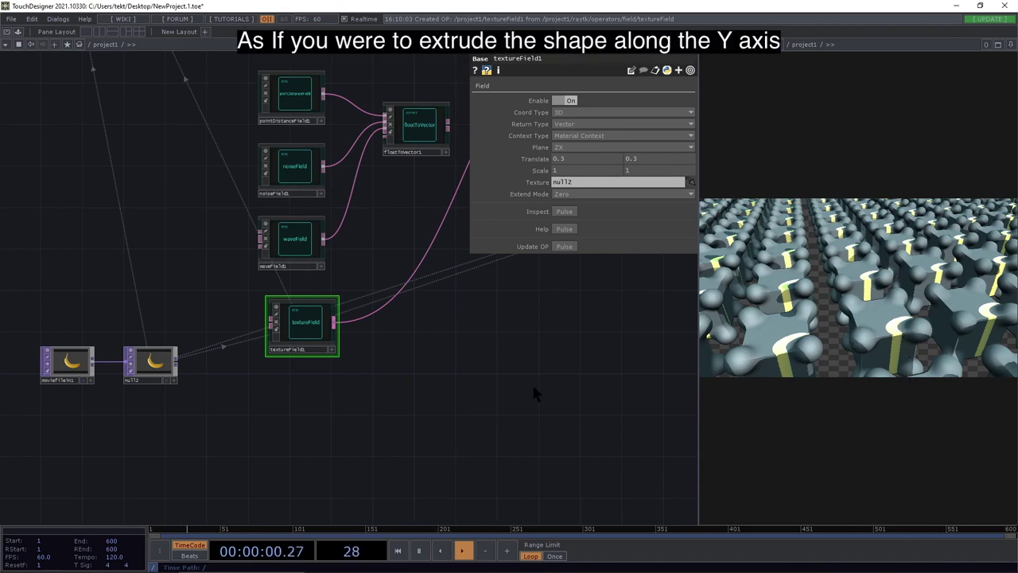
{"action": "mouse_move", "coordinate": [542, 159]}
{"action": "left_mouse_down"}
{"action": "mouse_move", "coordinate": [521, 149]}
{"action": "mouse_move", "coordinate": [534, 149]}
{"action": "left_mouse_up"}
{"action": "middle_click_drag", "start_coordinate": [542, 148], "coordinate": [521, 148]}
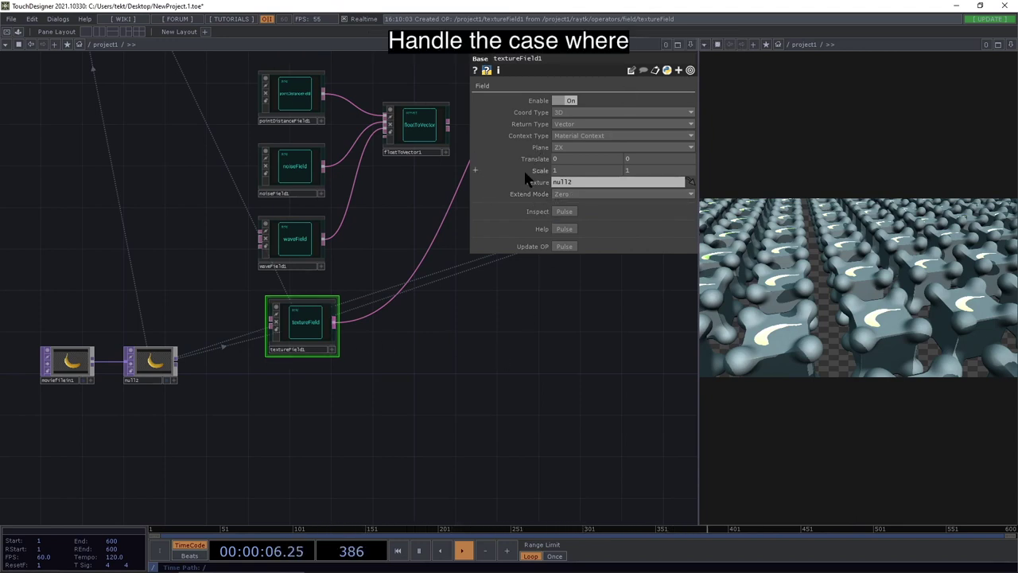
Set textureField1's Scale to 0.7 on both axes and its Extend Mode to Repeat.
{"action": "left_click_drag", "start_coordinate": [526, 172], "coordinate": [521, 151]}
{"action": "left_click", "coordinate": [566, 193]}
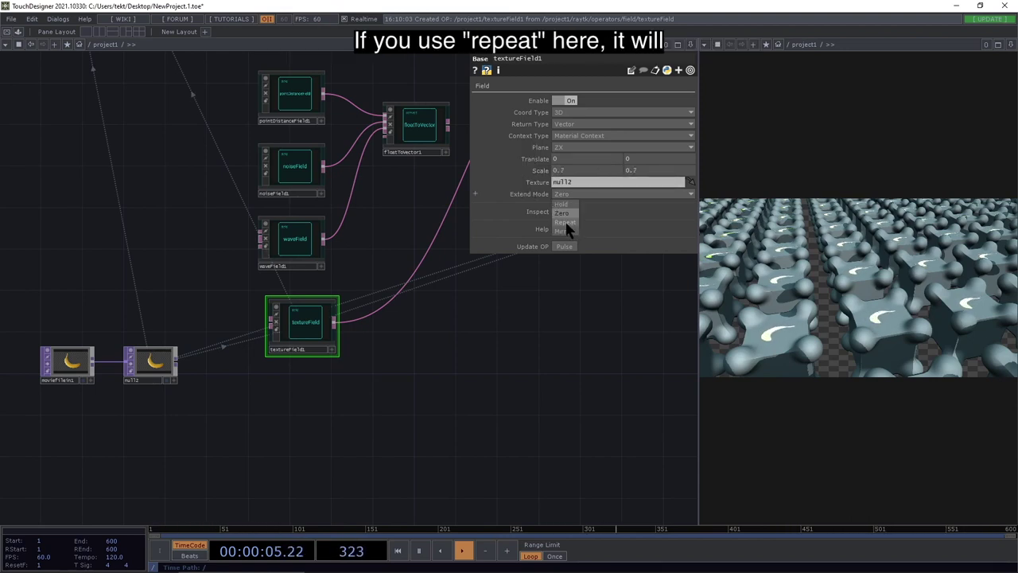
{"action": "left_click", "coordinate": [565, 222]}
{"action": "mouse_move", "coordinate": [561, 159]}
{"action": "left_mouse_down"}
{"action": "mouse_move", "coordinate": [561, 144]}
{"action": "mouse_move", "coordinate": [582, 145]}
{"action": "mouse_move", "coordinate": [562, 144]}
{"action": "left_mouse_up"}
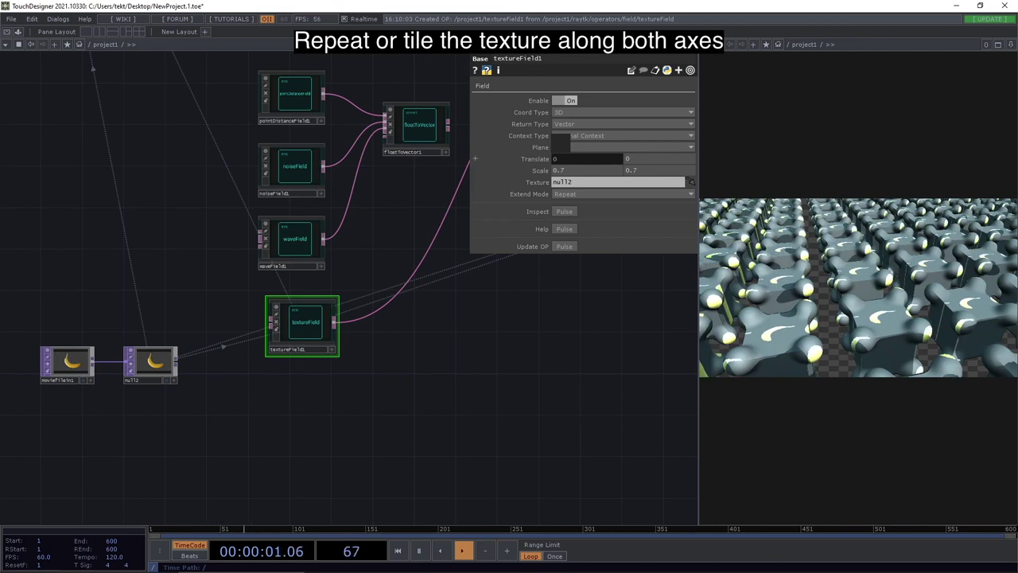
{"action": "middle_click_drag", "start_coordinate": [646, 170], "coordinate": [641, 143]}
Open the Extend Mode choices of textureField1.
{"action": "left_click", "coordinate": [599, 191]}
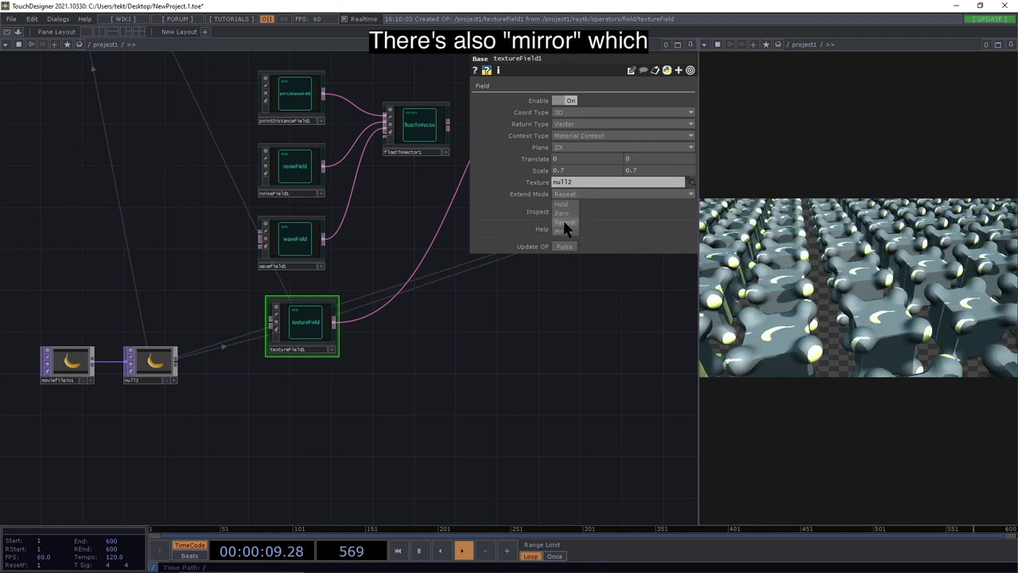
Set the texture field's extend mode to Mirror.
{"action": "left_click", "coordinate": [568, 237]}
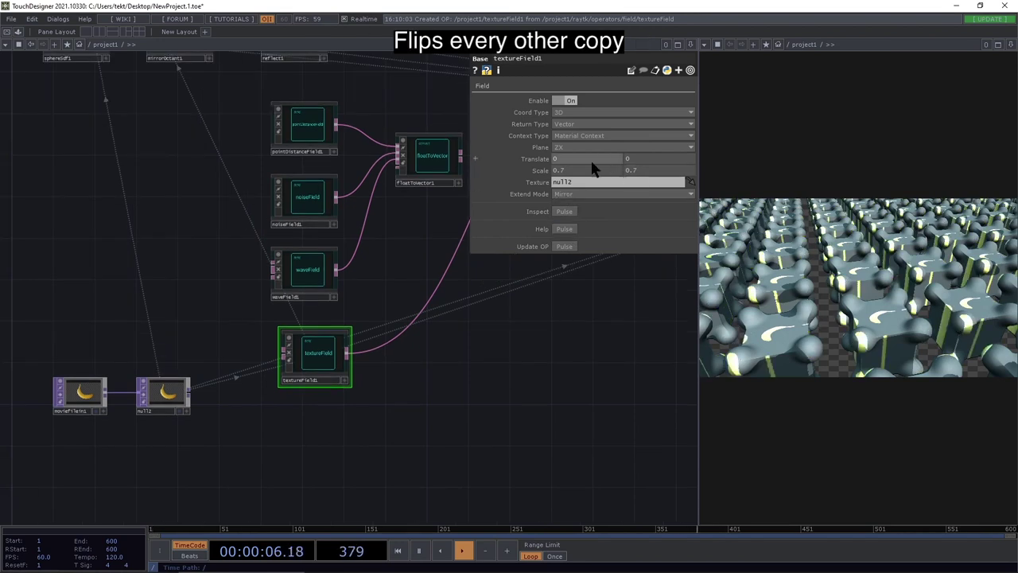
{"action": "mouse_move", "coordinate": [548, 158]}
{"action": "middle_mouse_down"}
{"action": "mouse_move", "coordinate": [541, 149]}
{"action": "mouse_move", "coordinate": [549, 158]}
{"action": "middle_mouse_up"}
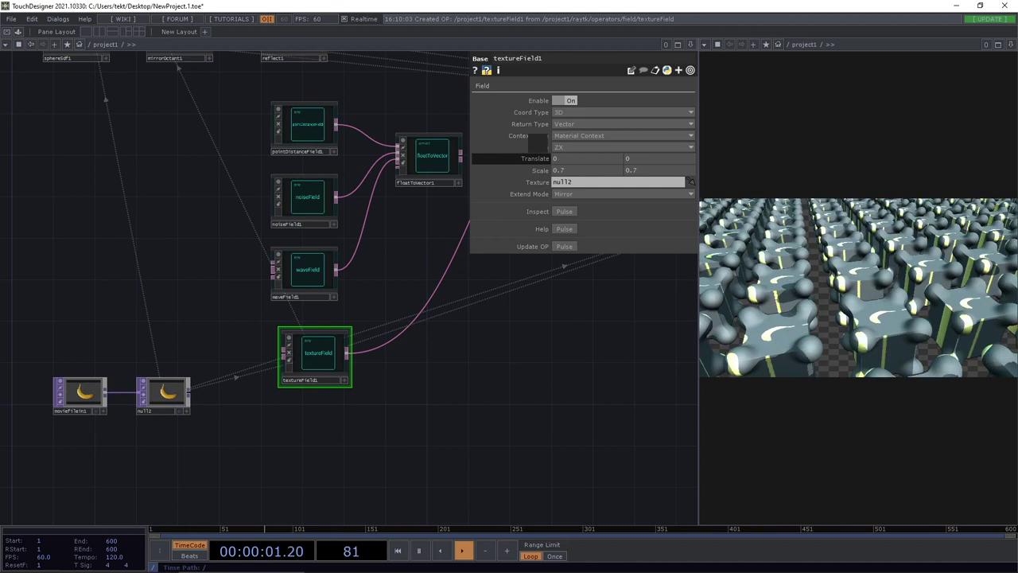
{"action": "left_click_drag", "start_coordinate": [538, 161], "coordinate": [538, 161]}
{"action": "left_click_drag", "start_coordinate": [547, 387], "coordinate": [482, 406]}
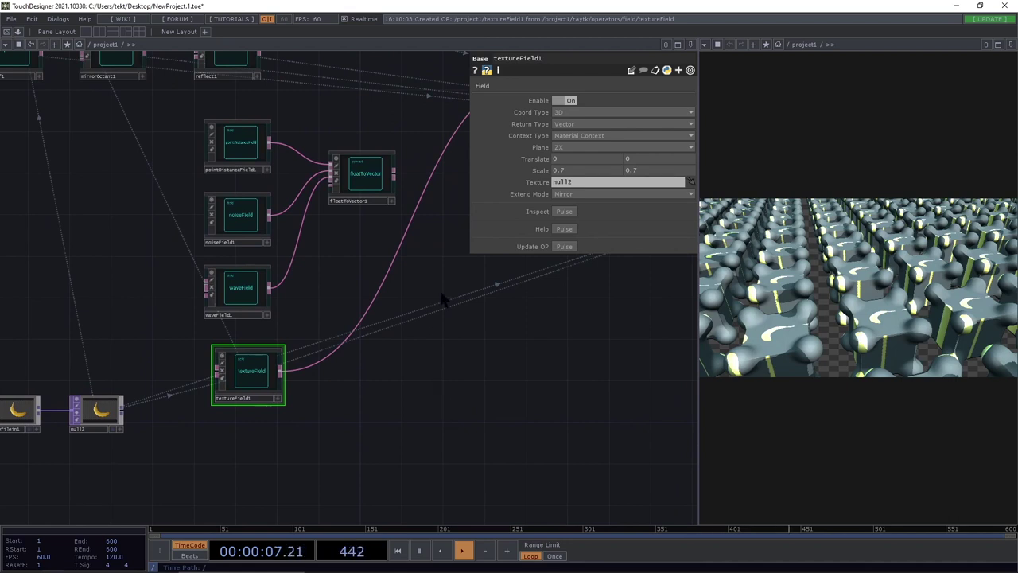
Set the texture field's extend mode to Zero.
{"action": "left_click", "coordinate": [578, 193]}
{"action": "left_click", "coordinate": [567, 214]}
{"action": "left_click_drag", "start_coordinate": [320, 399], "coordinate": [259, 404]}
{"action": "scroll", "coordinate": [295, 391], "scroll_direction": "down", "scroll_amount": 3}
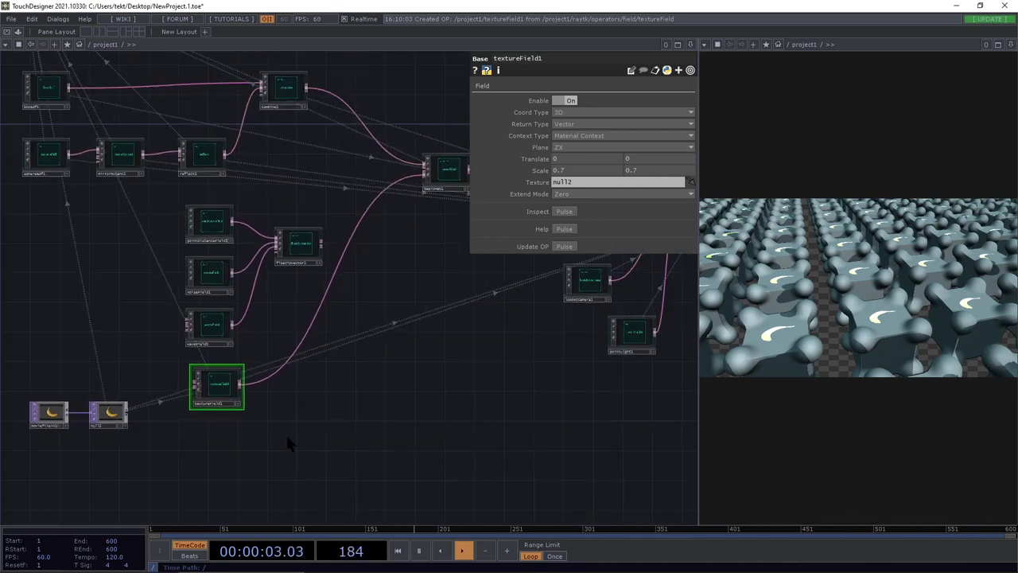
Add a Ramp TOP below the movie file input in the network.
{"action": "left_click_drag", "start_coordinate": [287, 437], "coordinate": [397, 331]}
{"action": "left_click_drag", "start_coordinate": [352, 373], "coordinate": [448, 401]}
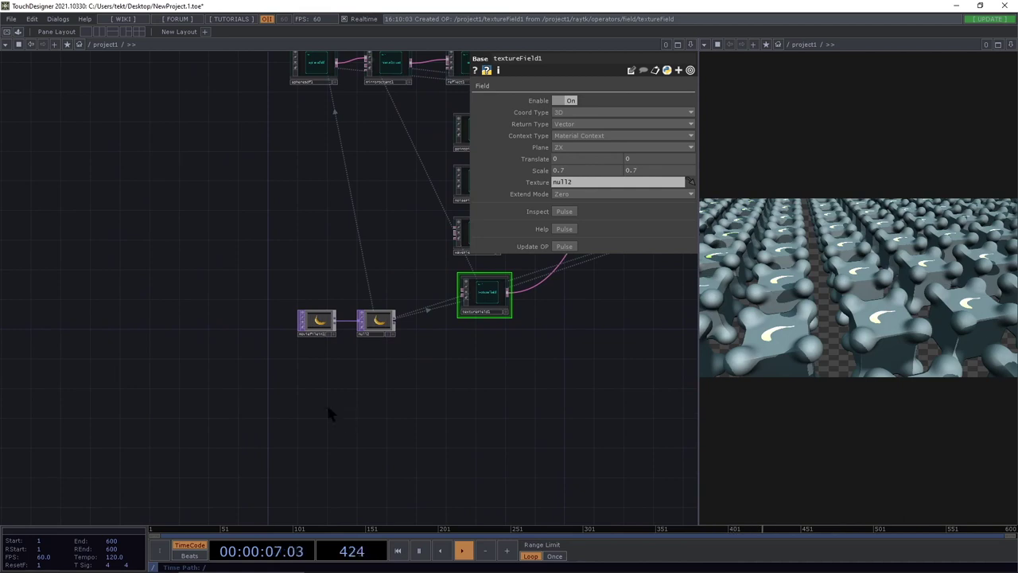
{"action": "key", "text": "alt+r"}
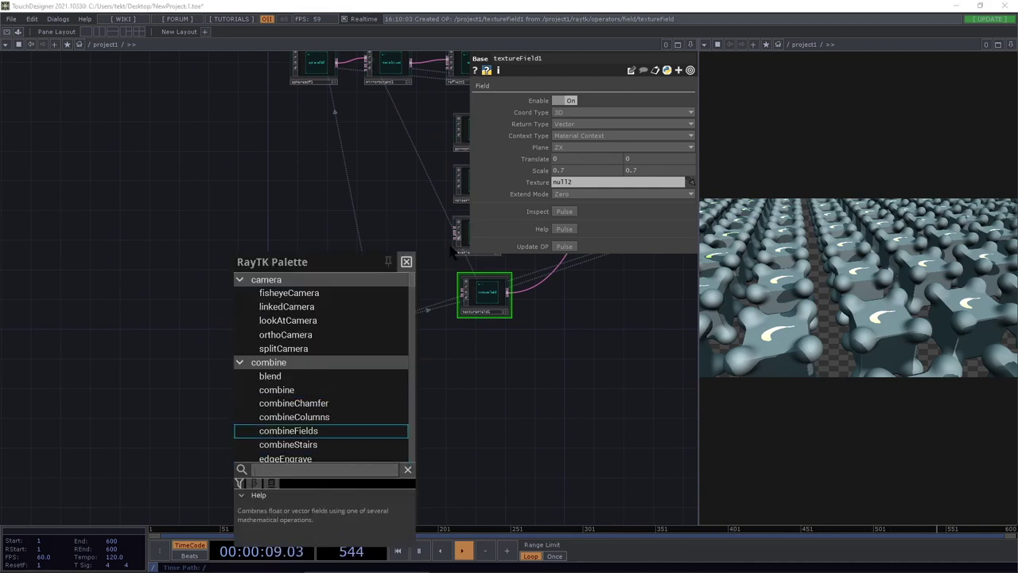
{"action": "left_click", "coordinate": [407, 263]}
{"action": "key", "text": "Tab"}
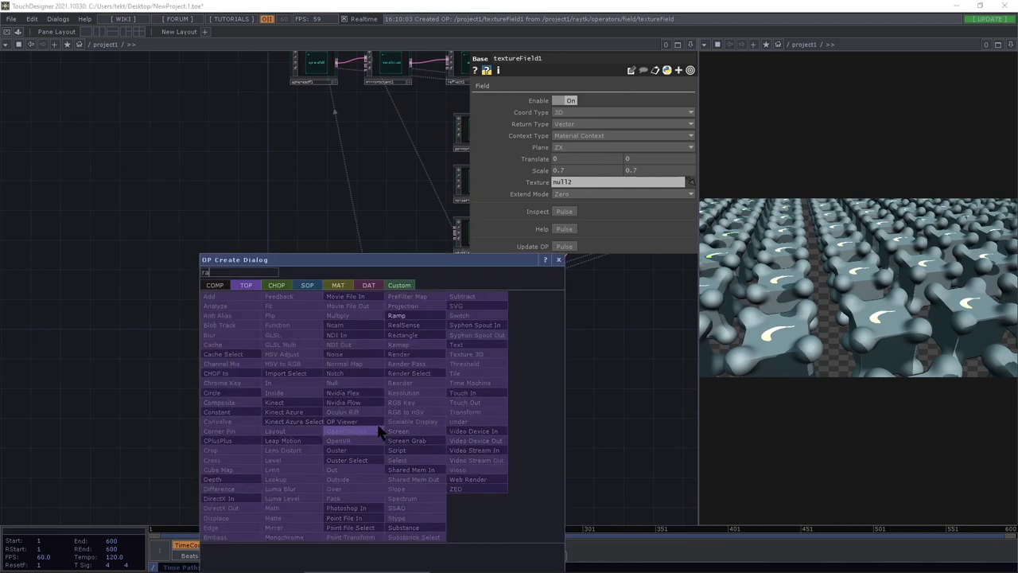
{"action": "left_click", "coordinate": [380, 429]}
{"action": "left_click", "coordinate": [340, 373]}
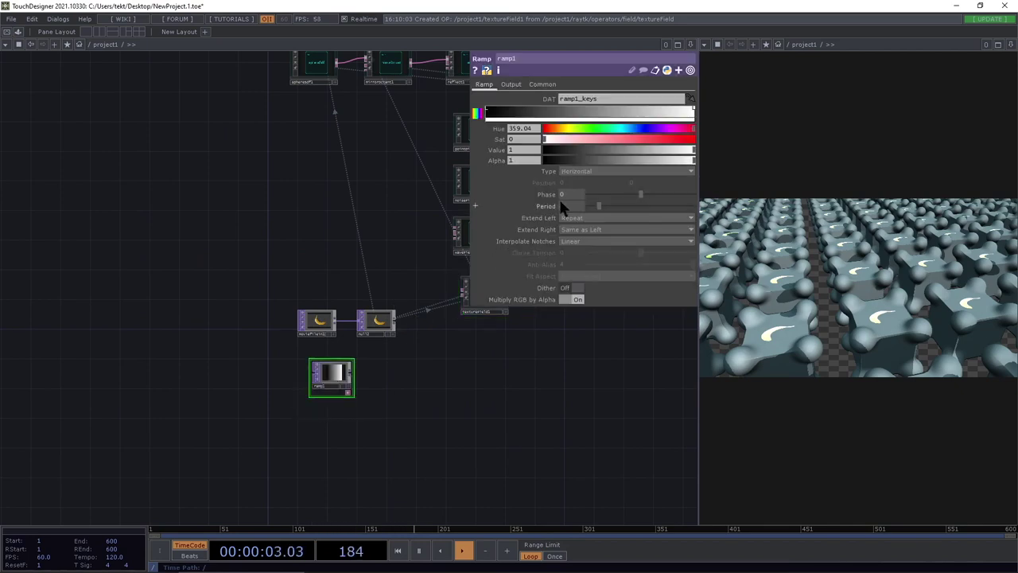
Set the ramp's type to Circular.
{"action": "left_click", "coordinate": [594, 175]}
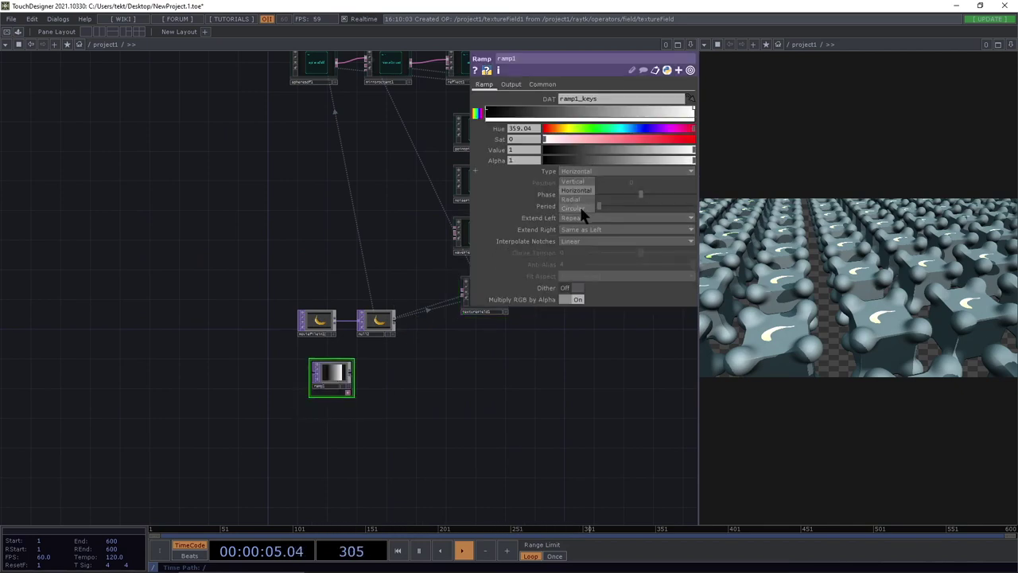
{"action": "left_click", "coordinate": [579, 205]}
{"action": "scroll", "coordinate": [358, 373], "scroll_direction": "up", "scroll_amount": 5}
{"action": "left_click", "coordinate": [300, 322]}
Add a Circle TOP beside the ramp and connect the ramp's output to its input.
{"action": "left_click_drag", "start_coordinate": [417, 383], "coordinate": [358, 387]}
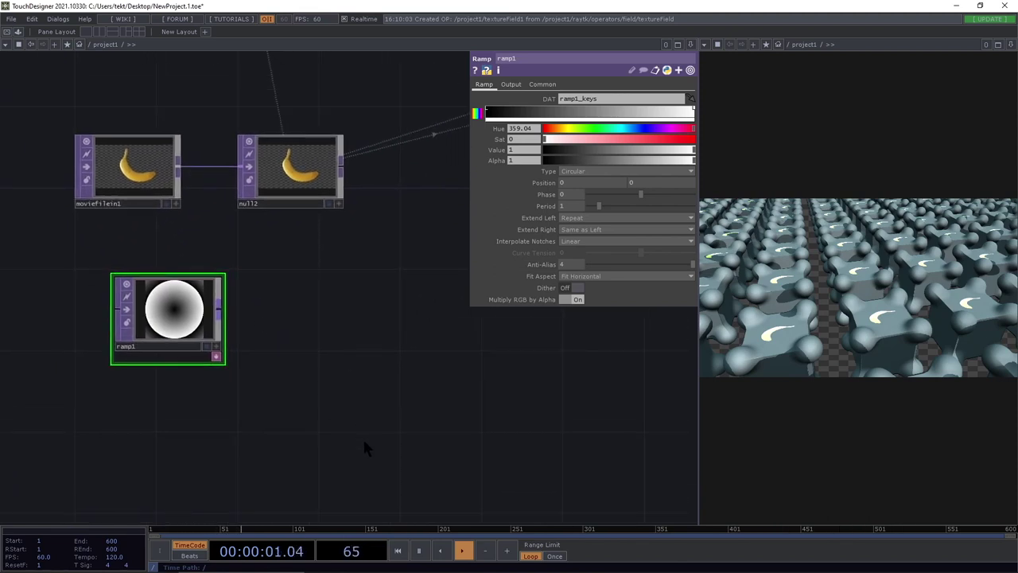
{"action": "key", "text": "Tab"}
{"action": "type", "text": "c"}
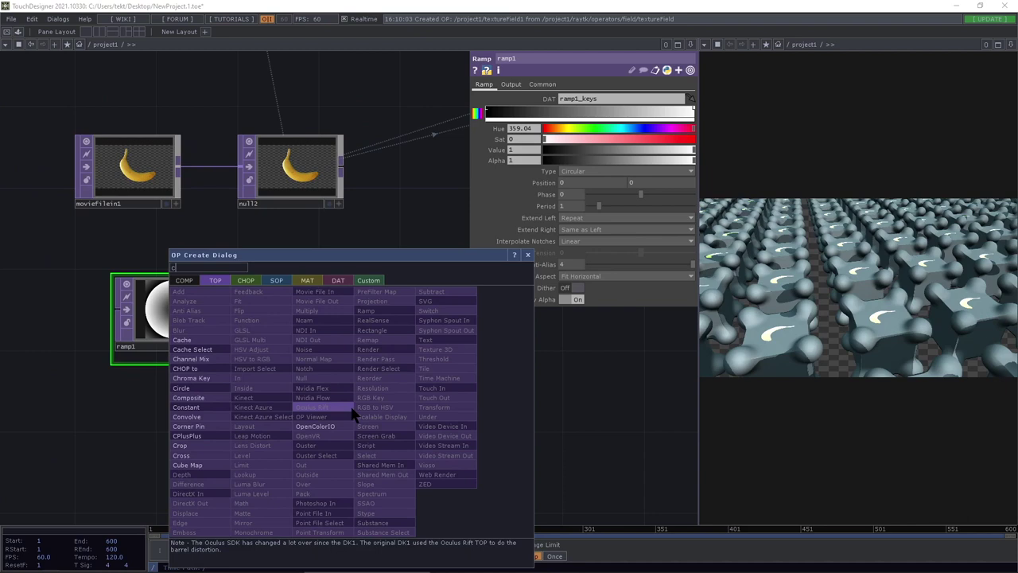
{"action": "left_click", "coordinate": [214, 386]}
{"action": "left_click", "coordinate": [336, 314]}
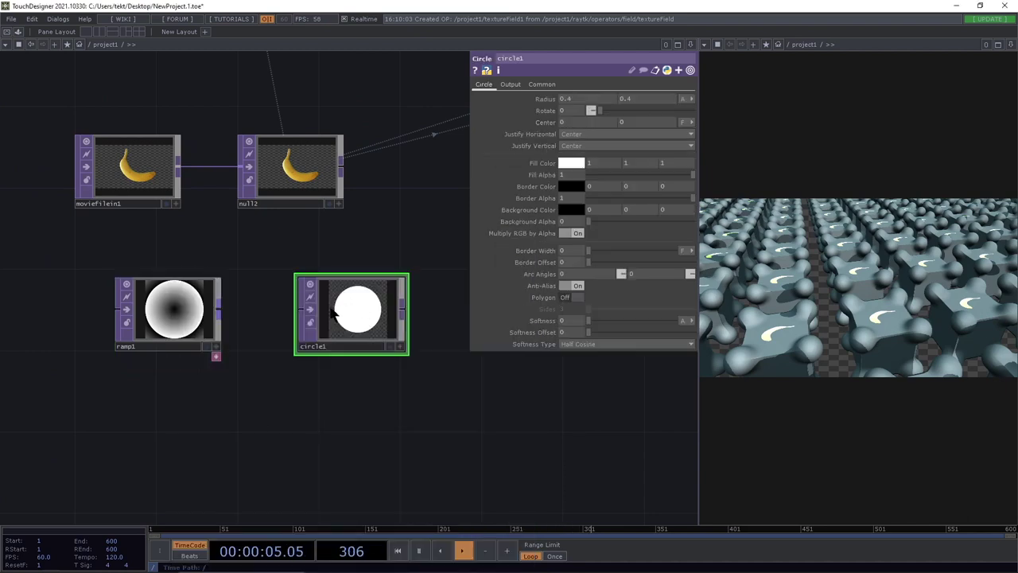
{"action": "left_click_drag", "start_coordinate": [297, 309], "coordinate": [254, 326]}
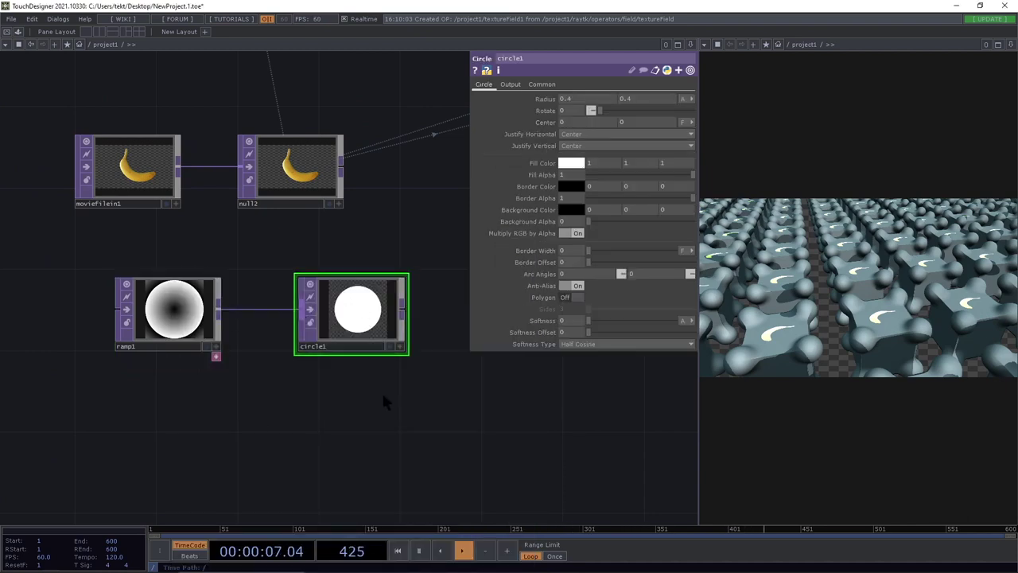
Composite the circle with its input using the Multiply operation.
{"action": "left_click_drag", "start_coordinate": [371, 369], "coordinate": [300, 398]}
{"action": "left_click", "coordinate": [514, 86]}
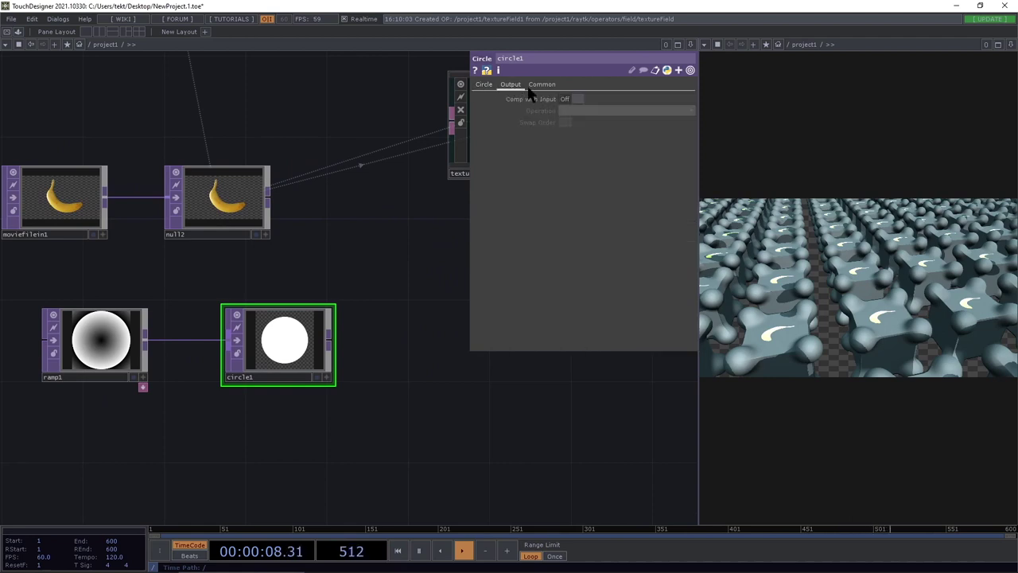
{"action": "left_click", "coordinate": [574, 97]}
{"action": "left_click", "coordinate": [575, 111]}
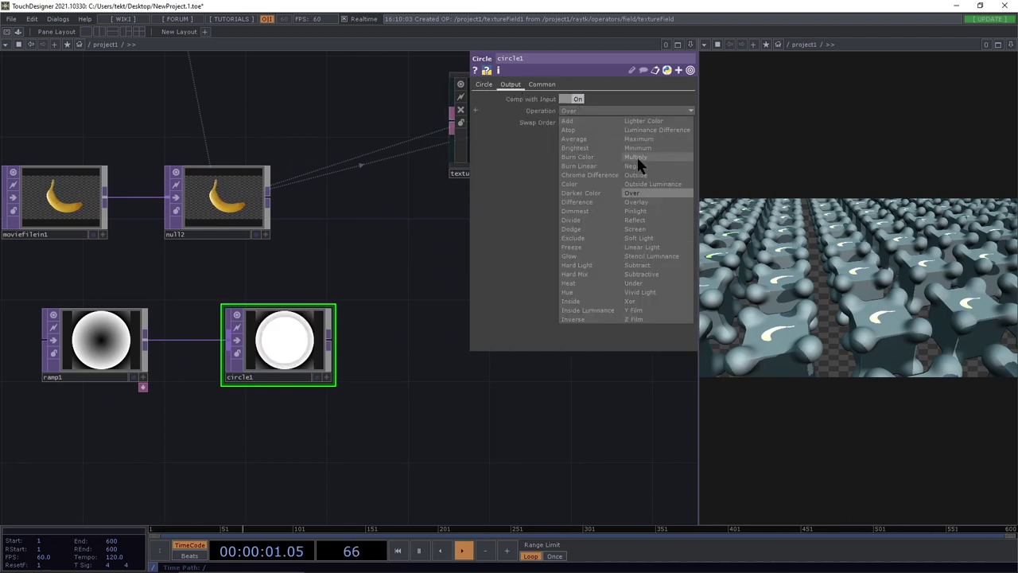
{"action": "left_click", "coordinate": [636, 156]}
{"action": "scroll", "coordinate": [267, 395], "scroll_direction": "up", "scroll_amount": 5}
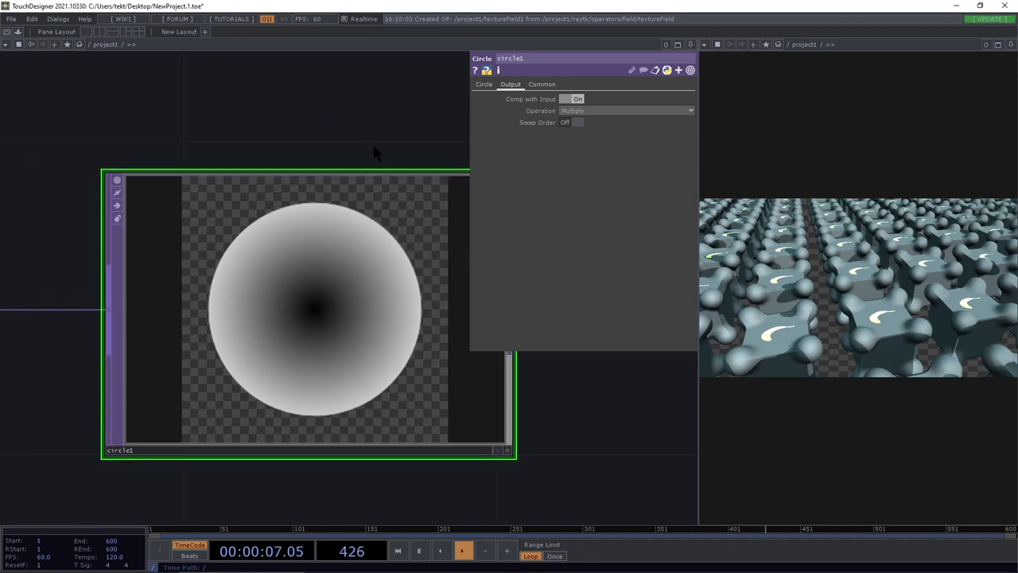
Connect the circle's output to null2, replacing the banana image as its input.
{"action": "scroll", "coordinate": [372, 230], "scroll_direction": "down", "scroll_amount": 2}
{"action": "scroll", "coordinate": [373, 270], "scroll_direction": "down", "scroll_amount": 2}
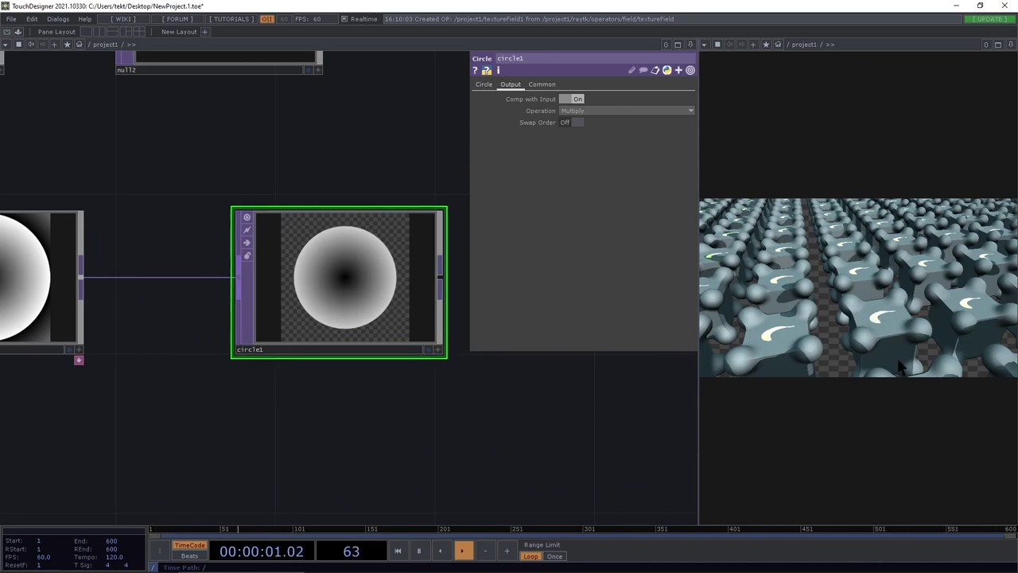
{"action": "scroll", "coordinate": [398, 427], "scroll_direction": "down", "scroll_amount": 3}
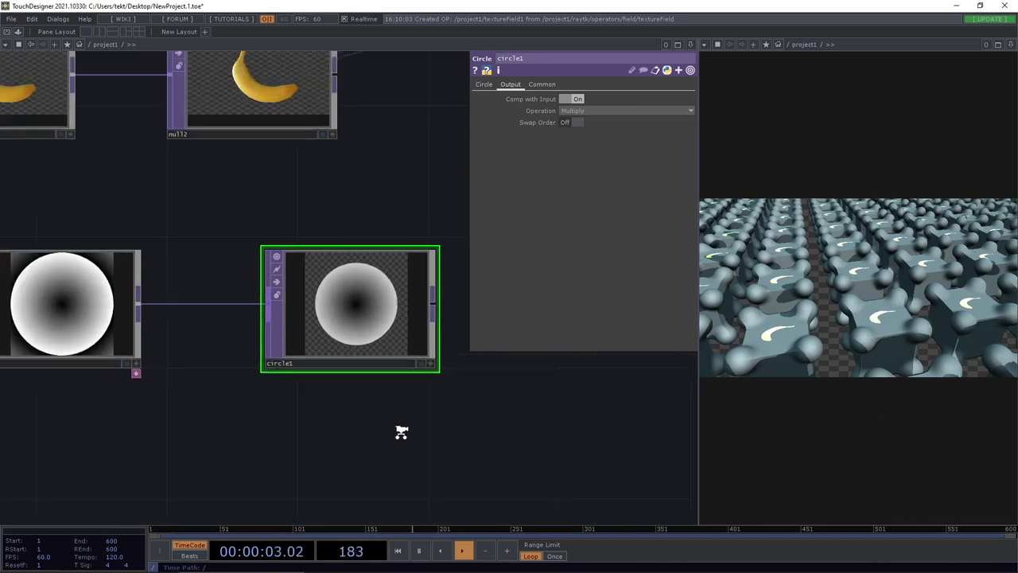
{"action": "left_click_drag", "start_coordinate": [482, 381], "coordinate": [325, 400]}
{"action": "left_click_drag", "start_coordinate": [263, 360], "coordinate": [98, 215]}
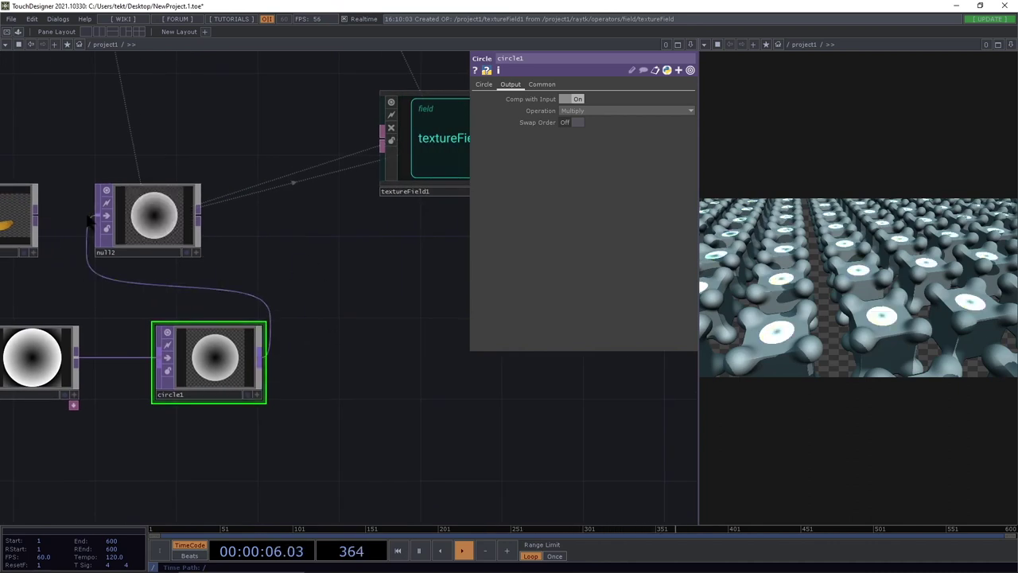
Bypass the Circle TOP and re-enable it to compare the texture with and without the circular mask.
{"action": "left_click", "coordinate": [48, 354]}
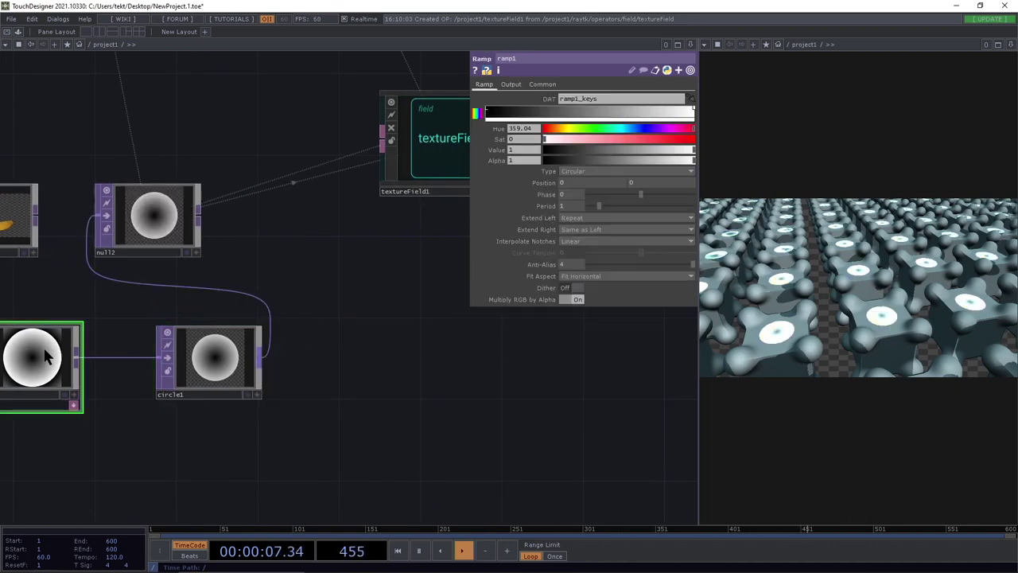
{"action": "left_click", "coordinate": [167, 358]}
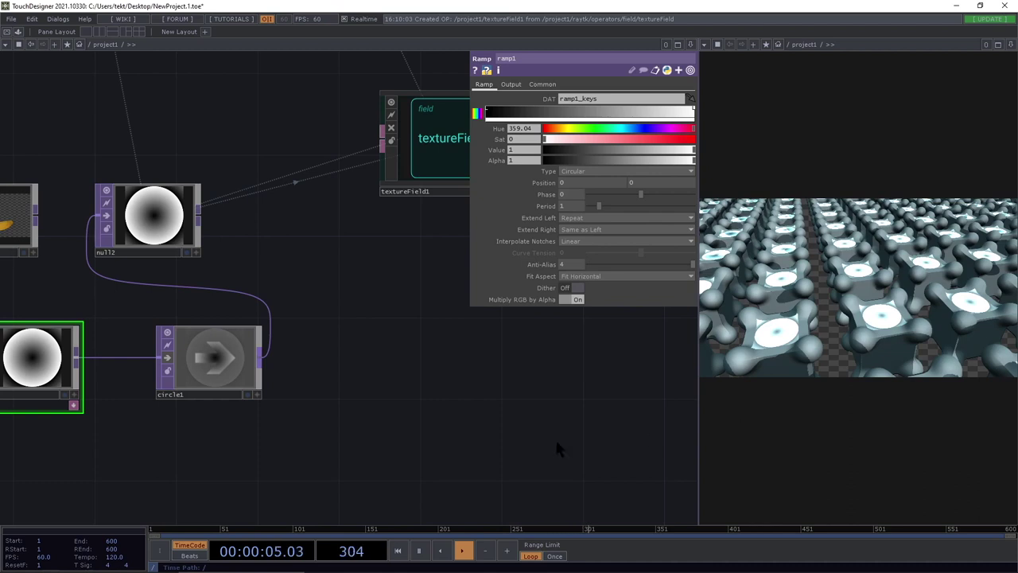
{"action": "left_click_drag", "start_coordinate": [195, 404], "coordinate": [261, 409]}
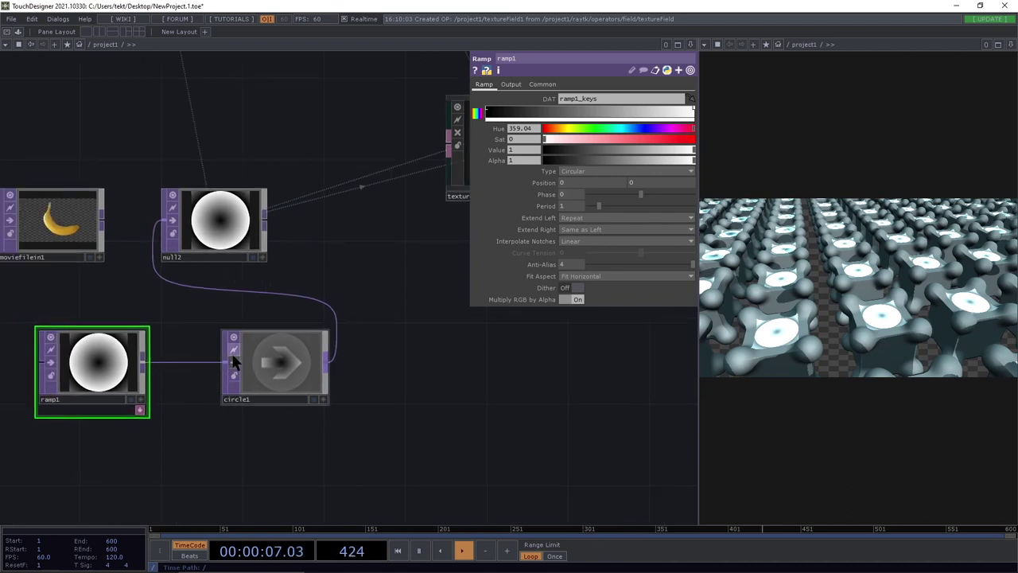
{"action": "left_click", "coordinate": [230, 356]}
{"action": "left_click", "coordinate": [236, 359]}
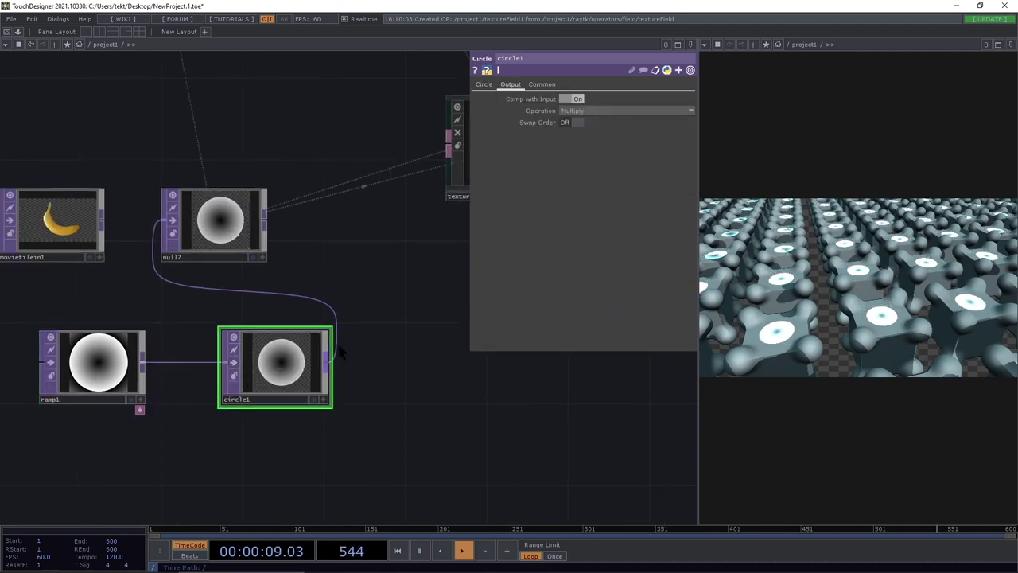
Set the circular ramp's period to 0.36.
{"action": "left_click", "coordinate": [108, 377]}
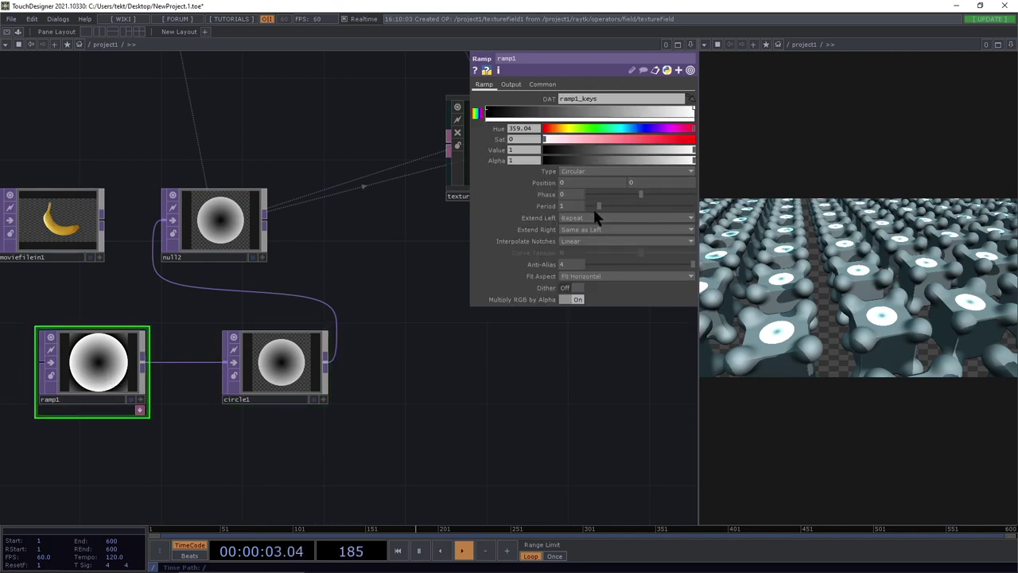
{"action": "left_click_drag", "start_coordinate": [595, 206], "coordinate": [592, 204]}
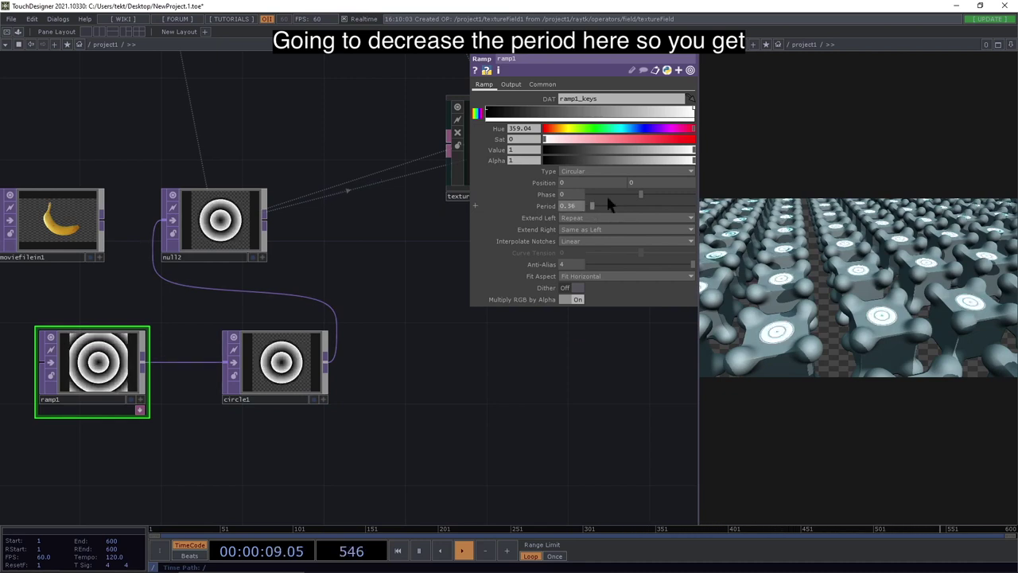
Add a black key and a white key close together near the white end of the ramp's gradient.
{"action": "left_click", "coordinate": [598, 116]}
{"action": "left_click_drag", "start_coordinate": [598, 115], "coordinate": [658, 115]}
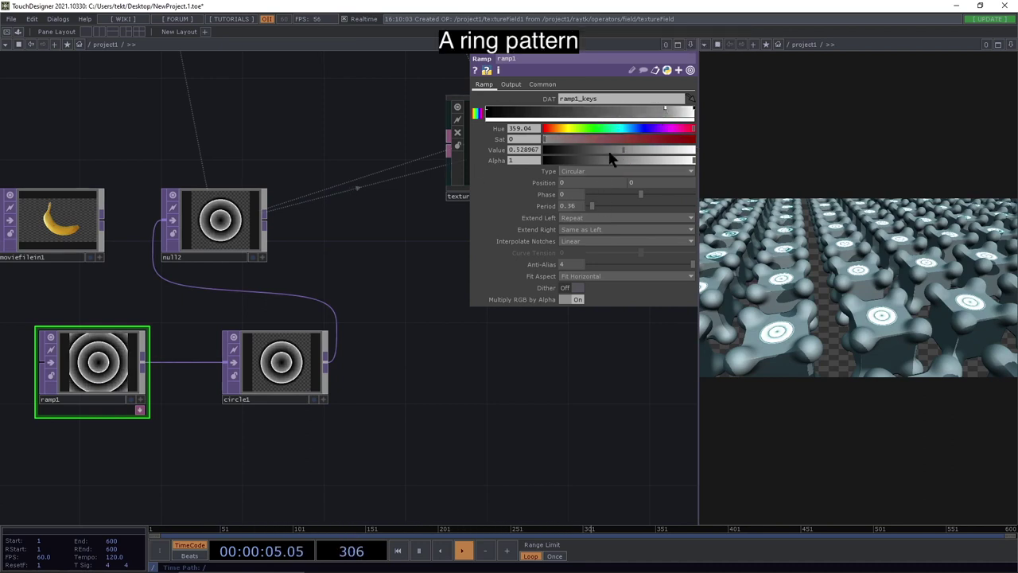
{"action": "left_click_drag", "start_coordinate": [625, 151], "coordinate": [540, 169]}
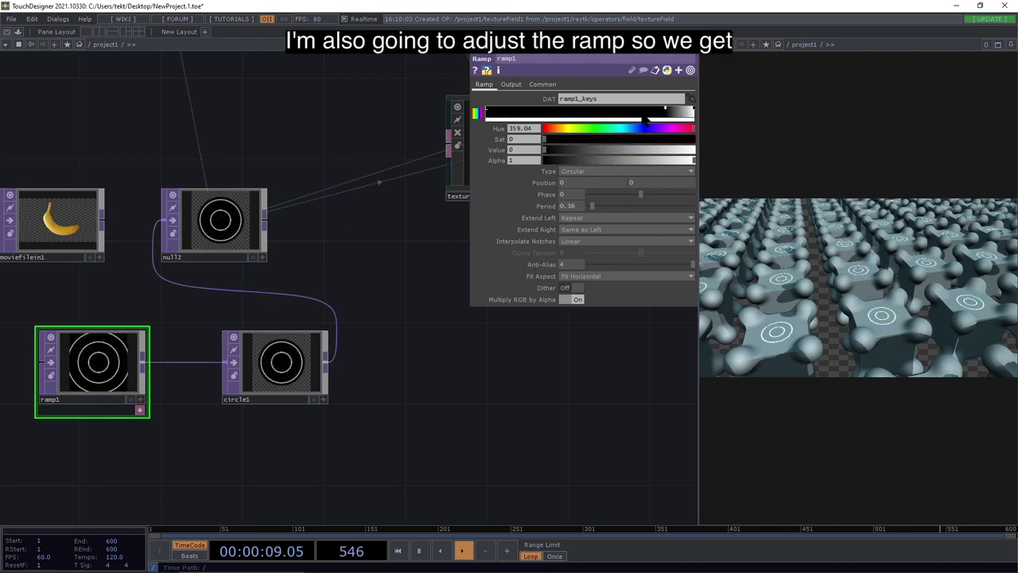
{"action": "left_click_drag", "start_coordinate": [679, 115], "coordinate": [665, 115]}
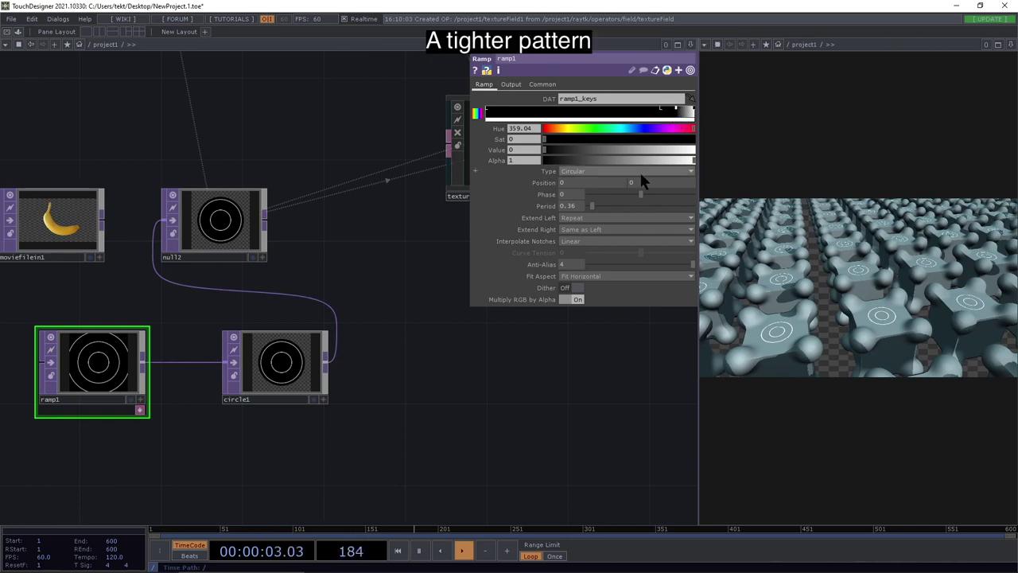
{"action": "left_click_drag", "start_coordinate": [549, 149], "coordinate": [766, 151]}
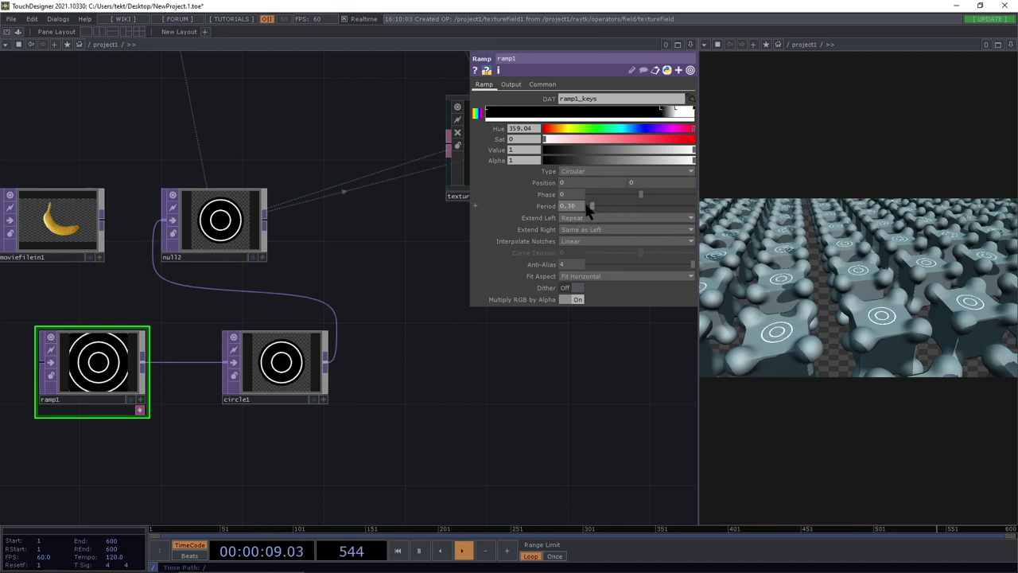
Adjust the ramp's period to 0.52 and its phase to -0.24.
{"action": "middle_click_drag", "start_coordinate": [580, 205], "coordinate": [557, 195]}
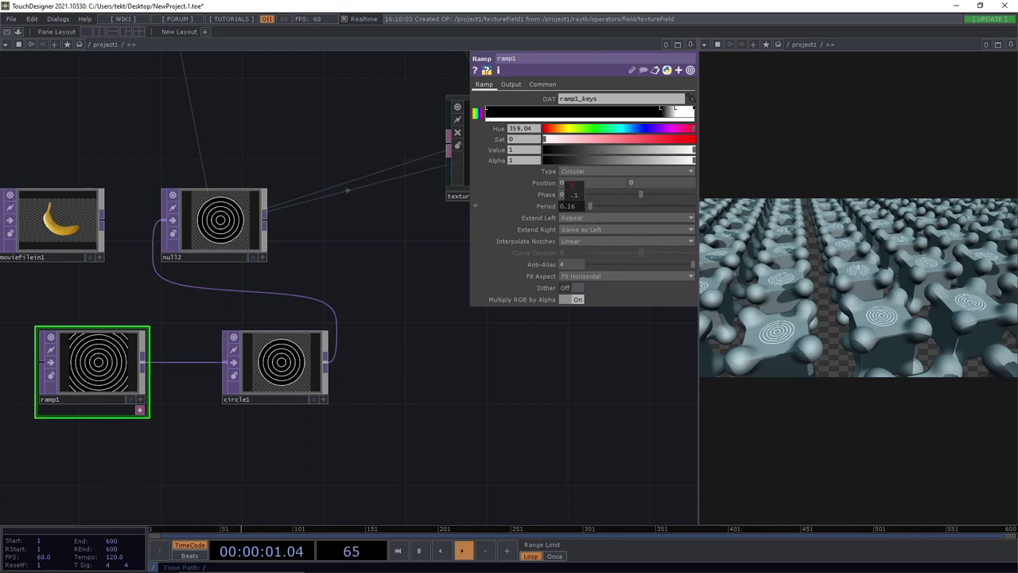
{"action": "left_click_drag", "start_coordinate": [640, 198], "coordinate": [698, 227]}
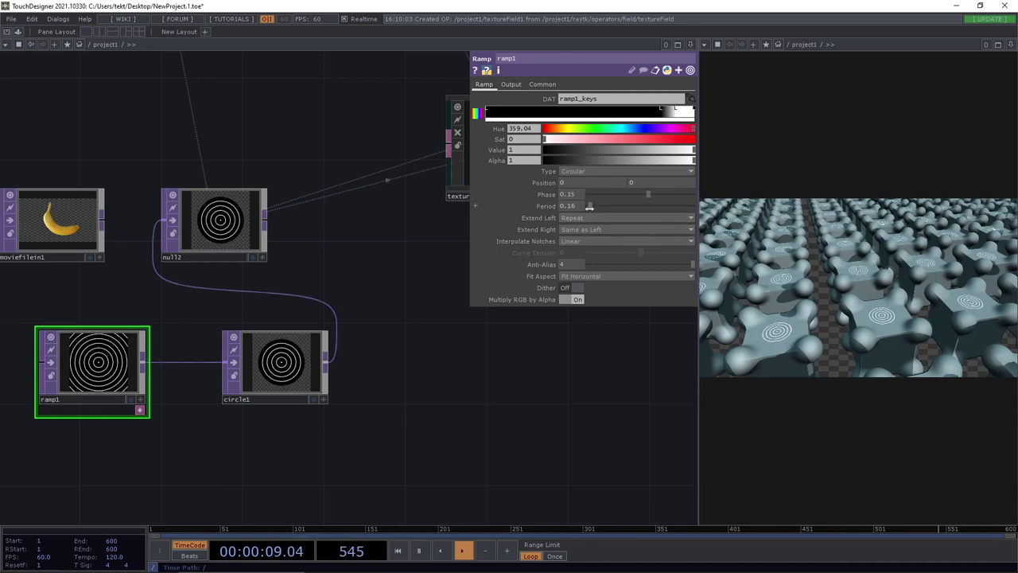
{"action": "left_click_drag", "start_coordinate": [589, 206], "coordinate": [592, 206]}
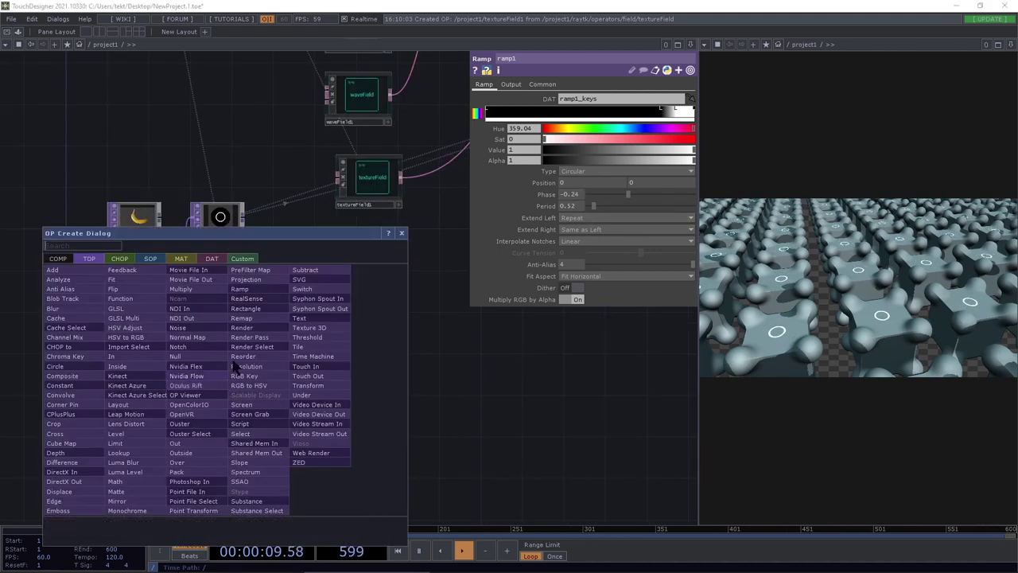
Add a Constant CHOP below the ramp and name its channel phase.
{"action": "left_click", "coordinate": [120, 258]}
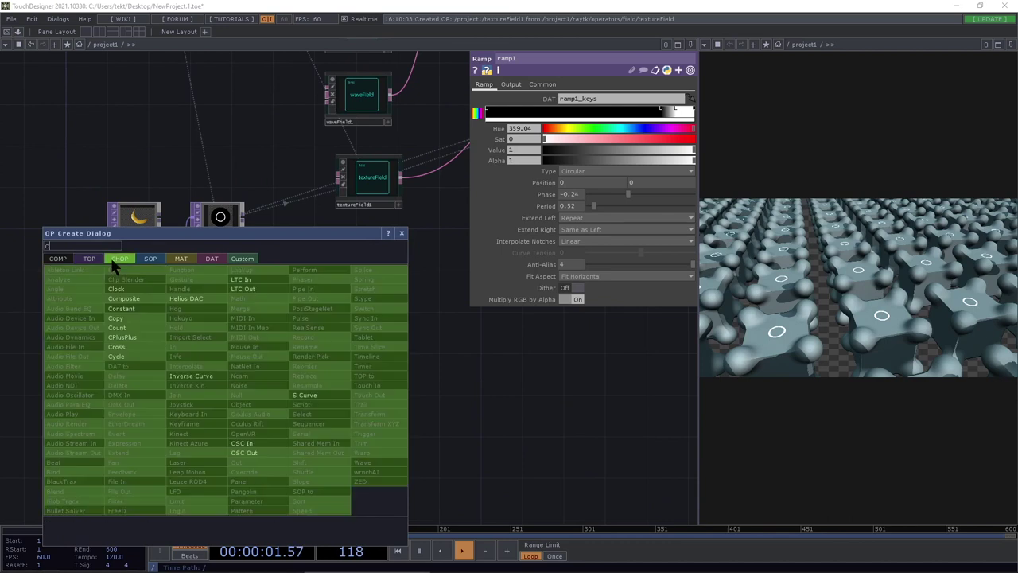
{"action": "left_click", "coordinate": [124, 309]}
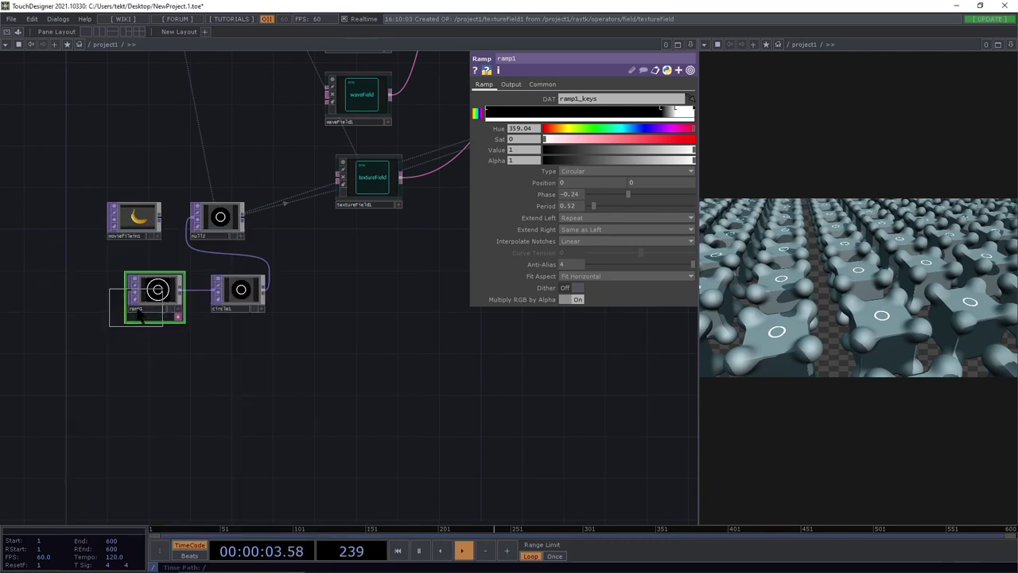
{"action": "left_click", "coordinate": [154, 376]}
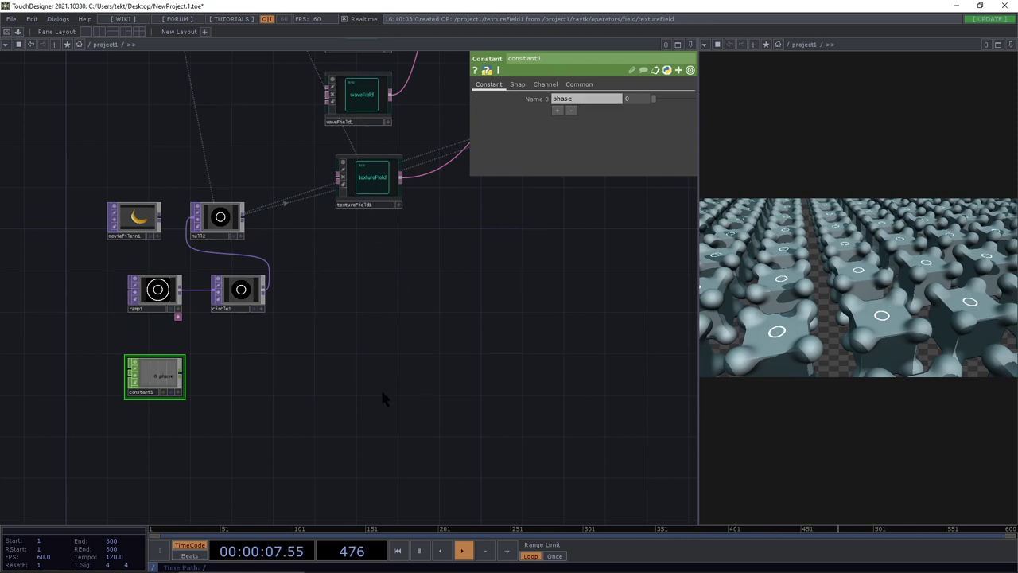
Add a Speed CHOP after the phase constant.
{"action": "left_click", "coordinate": [240, 418]}
{"action": "type", "text": "sp"}
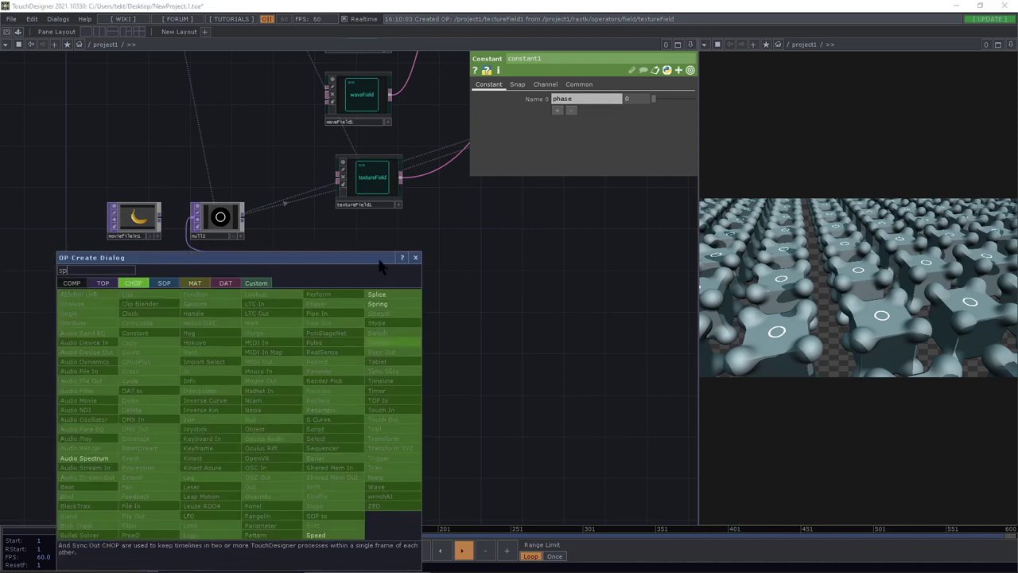
{"action": "left_click", "coordinate": [328, 535]}
{"action": "left_click", "coordinate": [253, 376]}
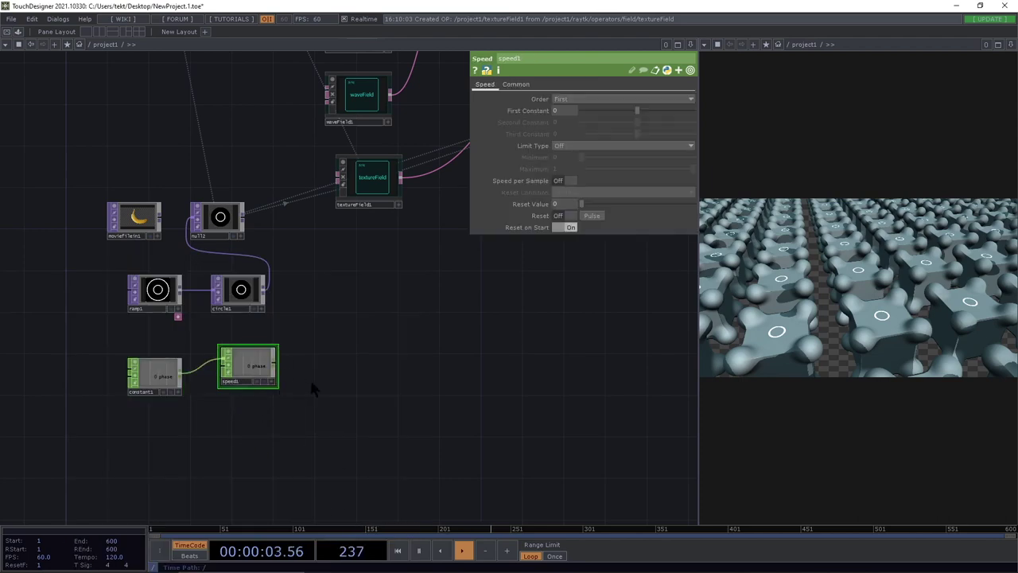
Append a Null CHOP to the Speed CHOP and line both up in a row with the constant.
{"action": "key", "text": "ctrl+alt+n"}
{"action": "left_click", "coordinate": [338, 365]}
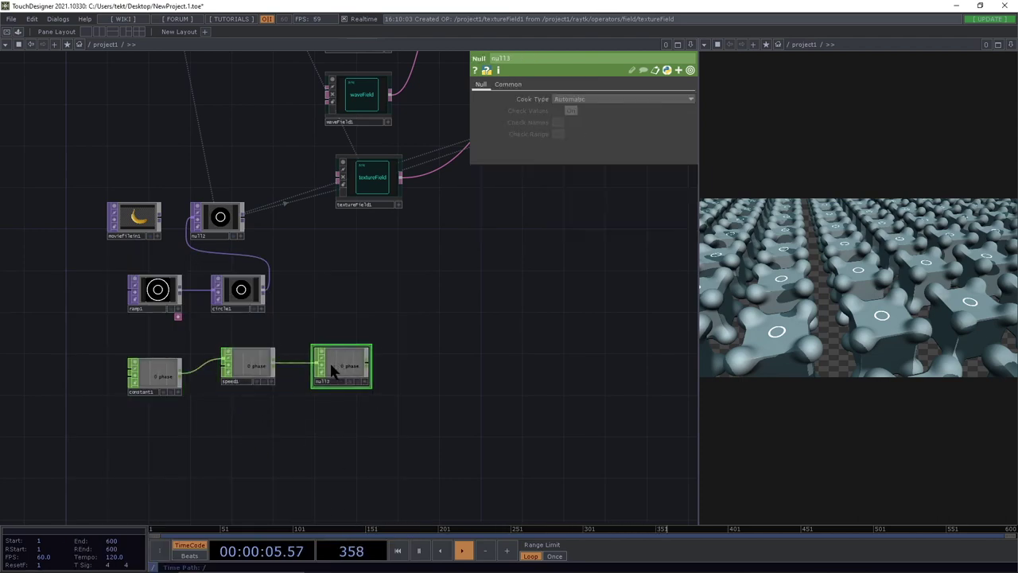
{"action": "left_click_drag", "start_coordinate": [253, 367], "coordinate": [242, 379]}
{"action": "left_click_drag", "start_coordinate": [350, 369], "coordinate": [330, 380]}
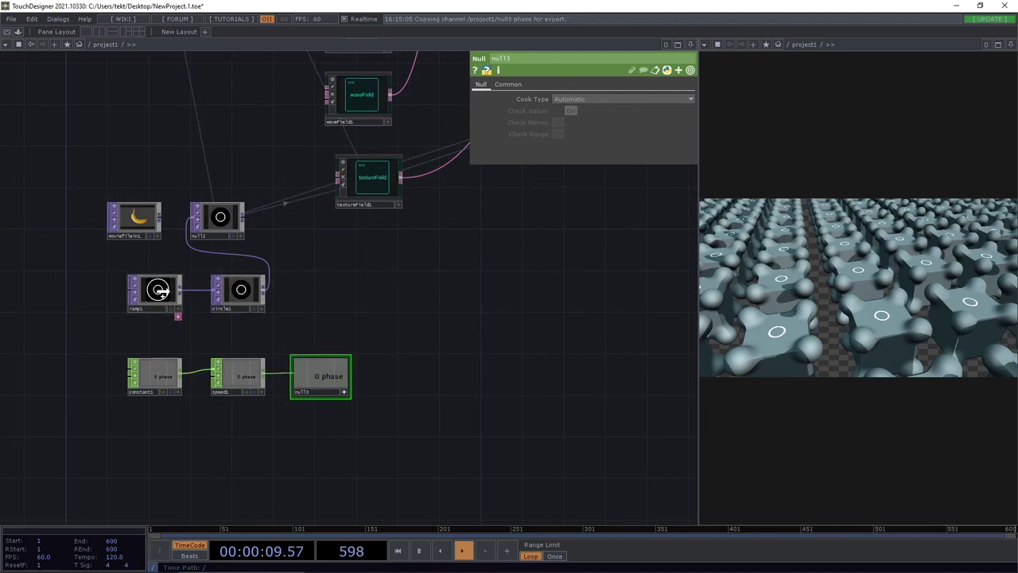
Drive the ramp's Phase with a CHOP reference to the phase channel of the new Null CHOP.
{"action": "left_click", "coordinate": [159, 291]}
{"action": "left_click_drag", "start_coordinate": [561, 195], "coordinate": [564, 195]}
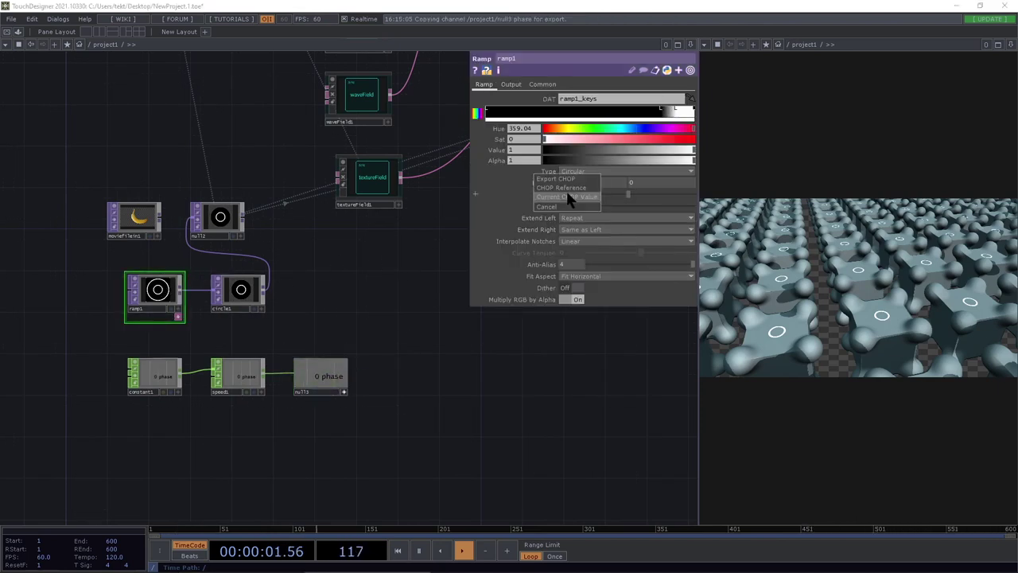
{"action": "left_click", "coordinate": [574, 190]}
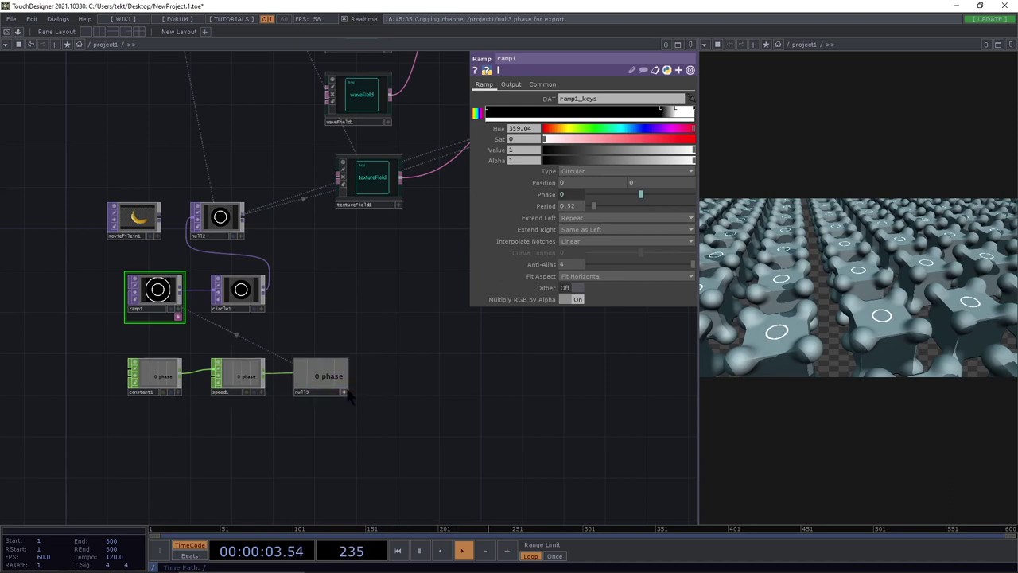
{"action": "left_click", "coordinate": [343, 392]}
Set the constant's phase value to 0.42 and shift the three CHOPs down and to the left beneath the ramp.
{"action": "left_click", "coordinate": [156, 374]}
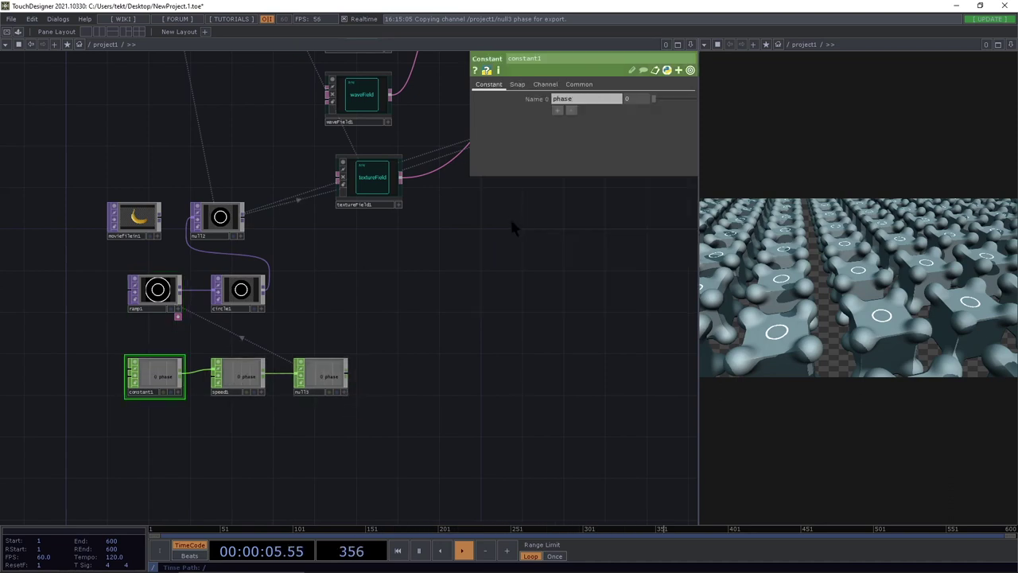
{"action": "left_click_drag", "start_coordinate": [664, 98], "coordinate": [671, 102]}
{"action": "left_click_drag", "start_coordinate": [504, 319], "coordinate": [535, 373]}
{"action": "right_click_drag", "start_coordinate": [448, 371], "coordinate": [100, 464]}
{"action": "left_click_drag", "start_coordinate": [386, 374], "coordinate": [261, 395]}
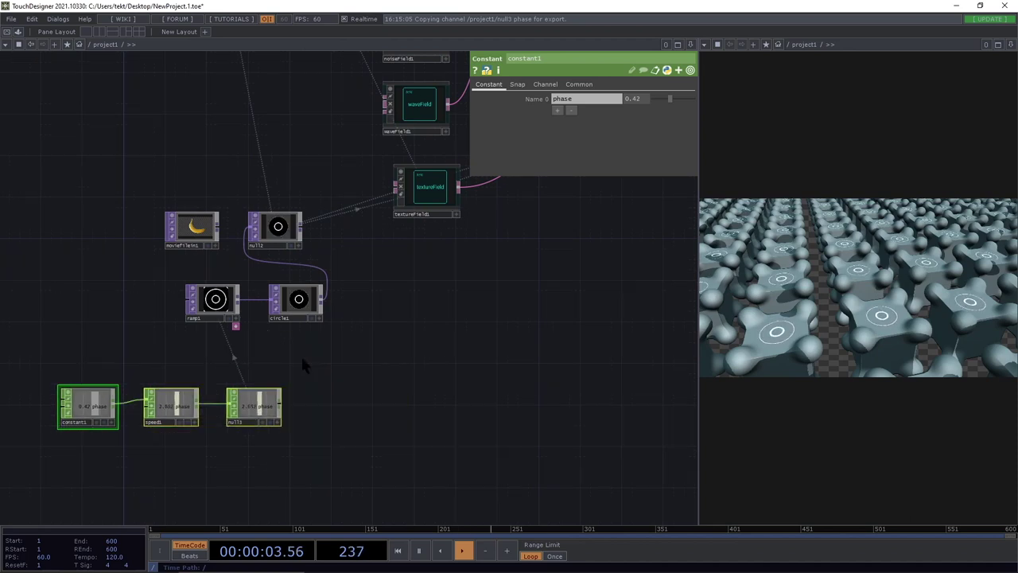
Examine the animated rings in the Circle TOP's preview.
{"action": "scroll", "coordinate": [279, 294], "scroll_direction": "up", "scroll_amount": 6}
{"action": "left_click", "coordinate": [262, 316]}
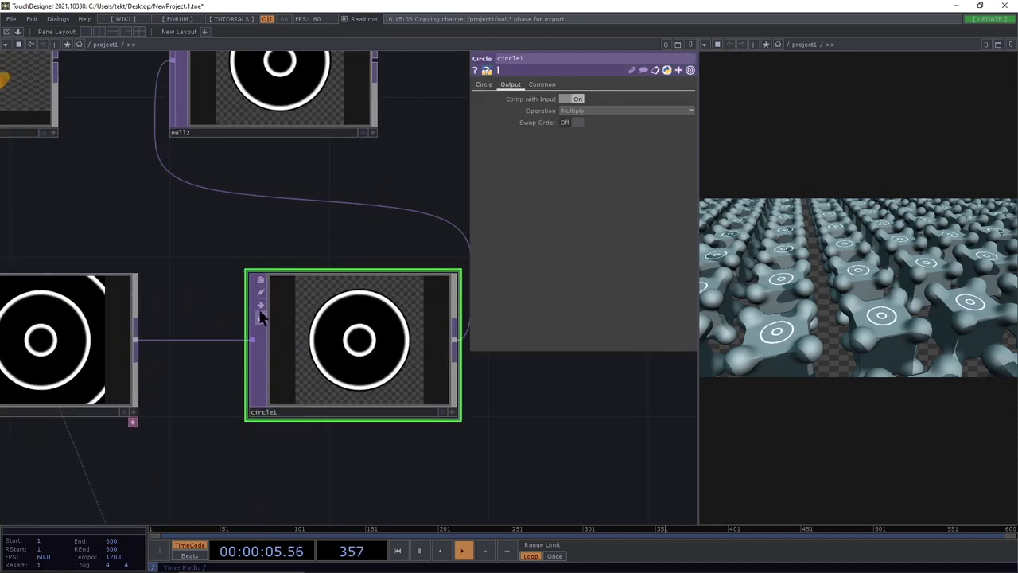
{"action": "left_click", "coordinate": [260, 305]}
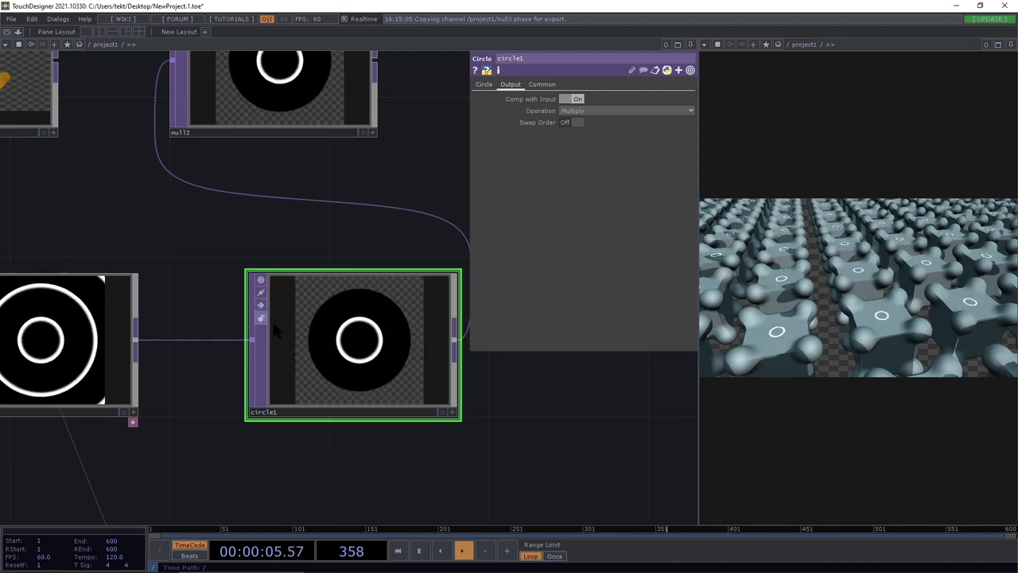
{"action": "scroll", "coordinate": [412, 415], "scroll_direction": "down", "scroll_amount": 3}
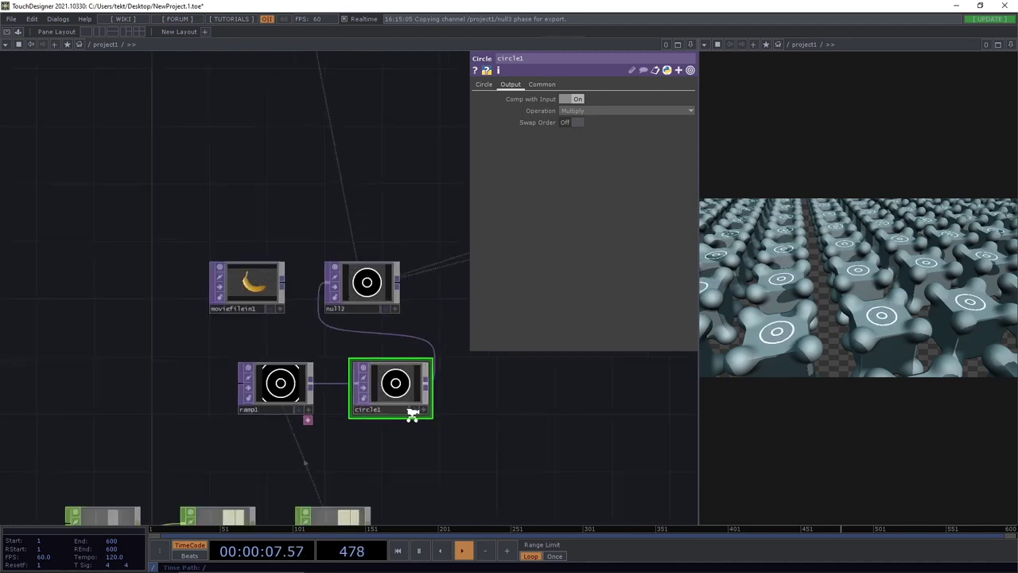
{"action": "scroll", "coordinate": [412, 415], "scroll_direction": "down", "scroll_amount": 3}
Delete the unused Movie File In TOP and place the Null TOP to the right of the Circle TOP.
{"action": "left_click", "coordinate": [327, 348]}
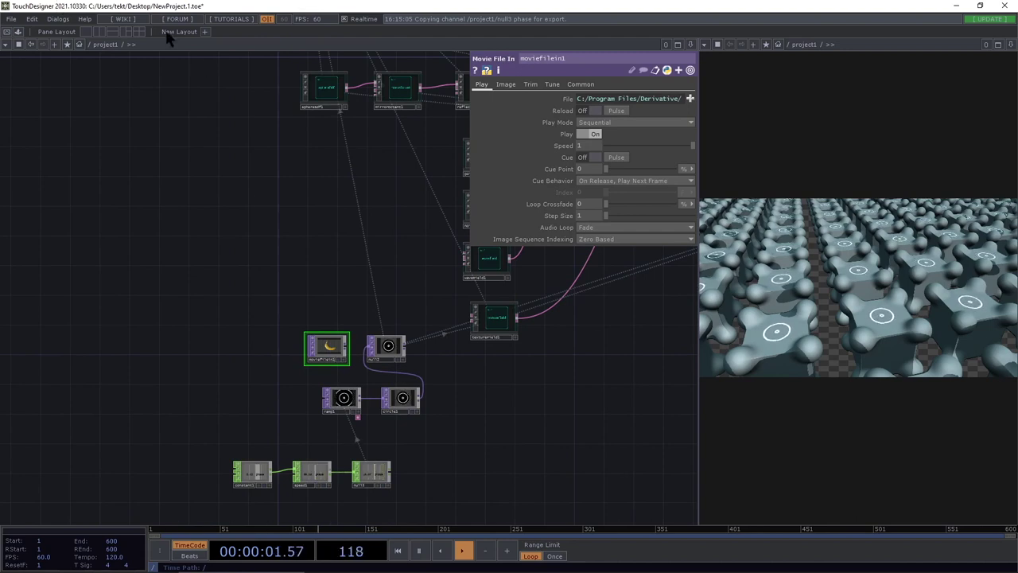
{"action": "key", "text": "Delete"}
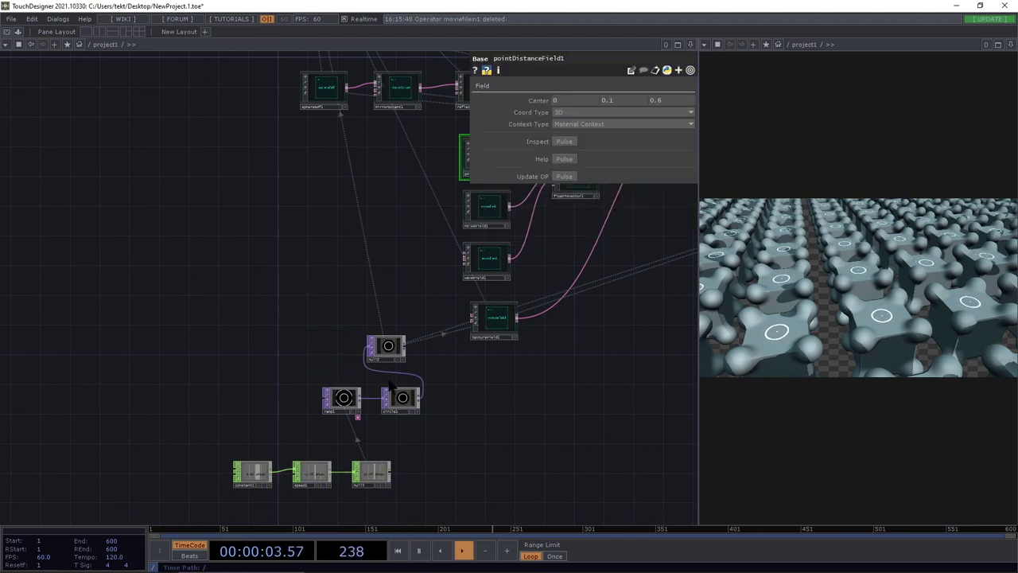
{"action": "left_click_drag", "start_coordinate": [390, 355], "coordinate": [471, 413]}
Delete the four unused operators: point distance field, noise field, wave field and float-to-vector.
{"action": "left_click_drag", "start_coordinate": [586, 379], "coordinate": [309, 442]}
{"action": "left_click_drag", "start_coordinate": [313, 342], "coordinate": [315, 351]}
{"action": "key", "text": "Delete"}
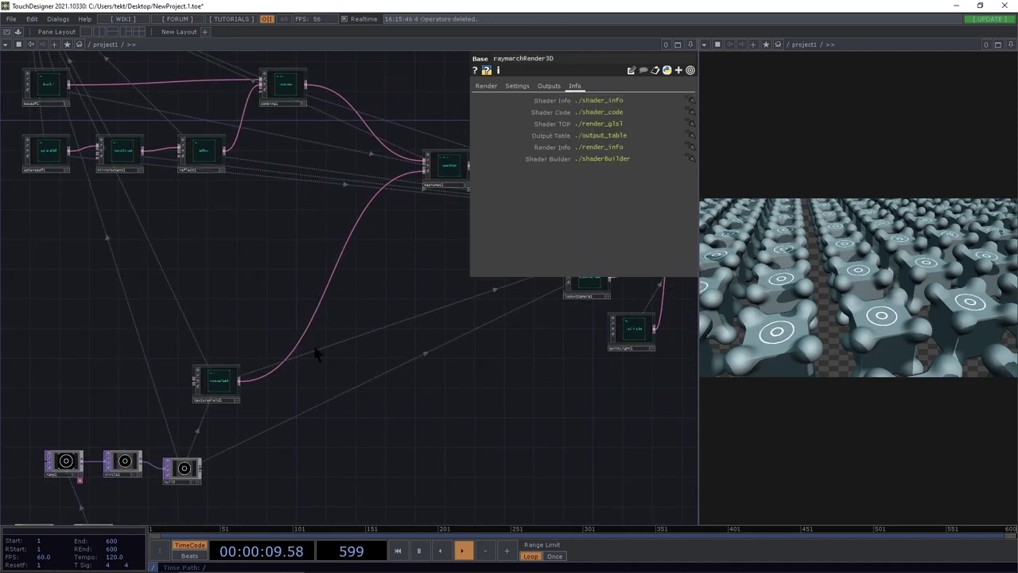
Tidy the network by moving the texture field below the combine operator and the ramp, circle and null chain beneath it.
{"action": "left_click_drag", "start_coordinate": [230, 382], "coordinate": [297, 248]}
{"action": "left_click_drag", "start_coordinate": [324, 374], "coordinate": [399, 283]}
{"action": "mouse_move", "coordinate": [257, 382]}
{"action": "left_mouse_down"}
{"action": "mouse_move", "coordinate": [257, 369]}
{"action": "mouse_move", "coordinate": [250, 375]}
{"action": "left_mouse_up"}
{"action": "left_click_drag", "start_coordinate": [279, 466], "coordinate": [18, 343]}
{"action": "left_click_drag", "start_coordinate": [254, 363], "coordinate": [364, 241]}
{"action": "left_click_drag", "start_coordinate": [492, 302], "coordinate": [226, 497]}
{"action": "left_click_drag", "start_coordinate": [270, 408], "coordinate": [397, 383]}
{"action": "scroll", "coordinate": [324, 364], "scroll_direction": "up", "scroll_amount": 3}
{"action": "left_click_drag", "start_coordinate": [137, 362], "coordinate": [2, 348]}
{"action": "left_click_drag", "start_coordinate": [261, 349], "coordinate": [542, 356]}
{"action": "left_click", "coordinate": [485, 356]}
{"action": "left_click", "coordinate": [227, 301]}
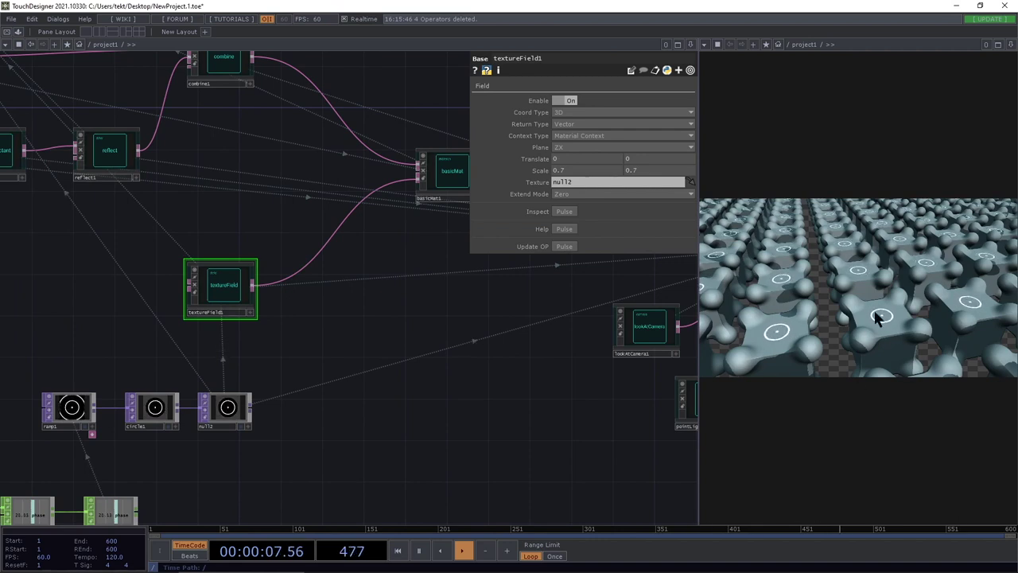
Try the YZ projection plane on the texture field, then return it to ZX.
{"action": "left_click_drag", "start_coordinate": [513, 416], "coordinate": [469, 325]}
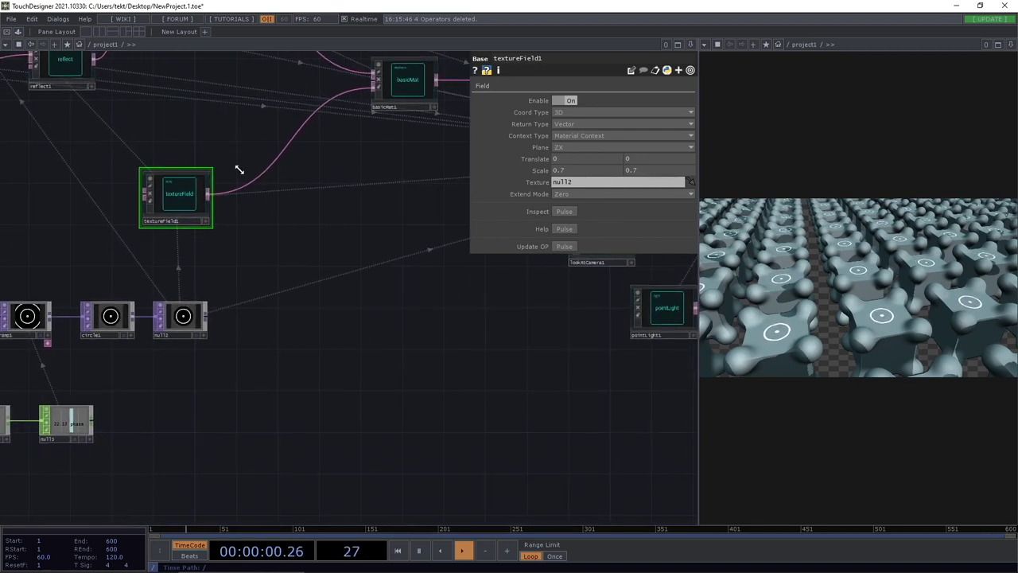
{"action": "left_click", "coordinate": [556, 162]}
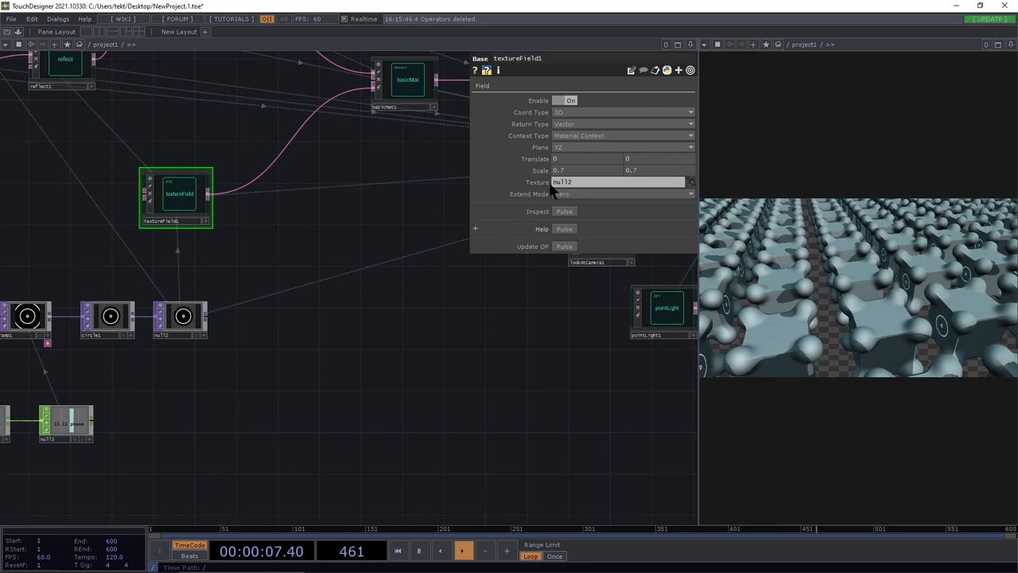
{"action": "left_click", "coordinate": [571, 146]}
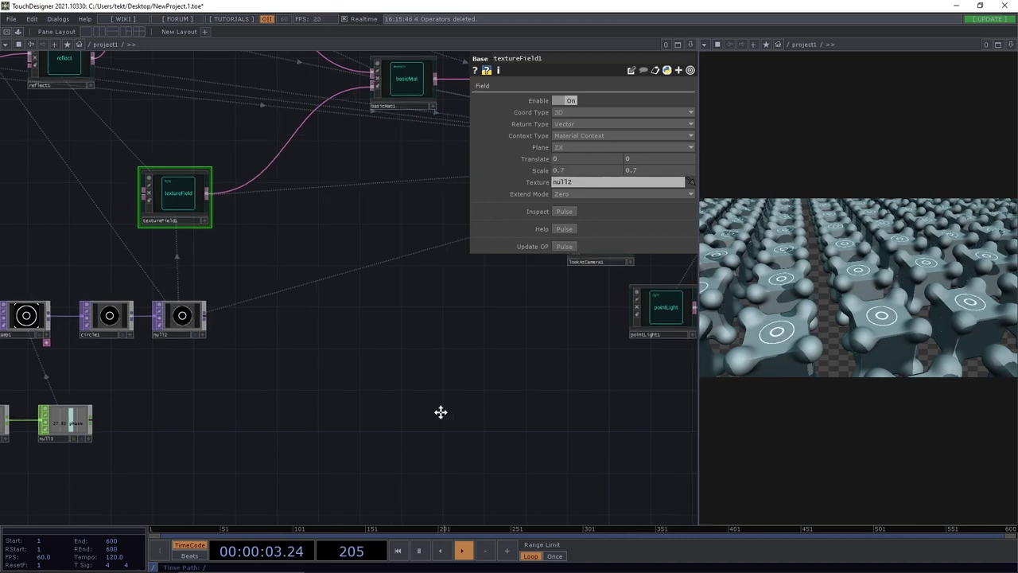
Reposition the texture field closer below the combine operator and above the Null TOP.
{"action": "left_click_drag", "start_coordinate": [472, 406], "coordinate": [472, 433]}
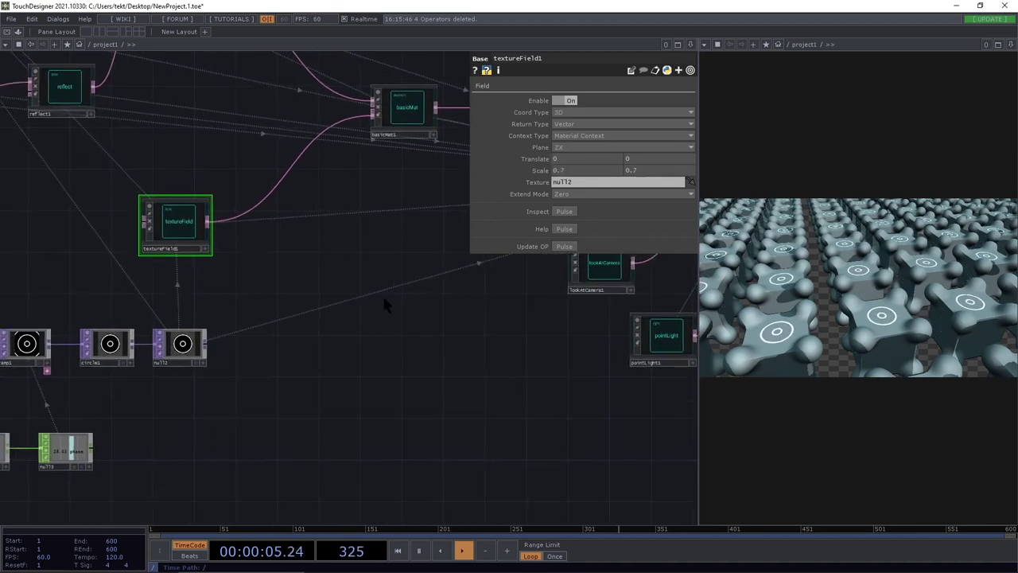
{"action": "left_click_drag", "start_coordinate": [339, 343], "coordinate": [364, 403]}
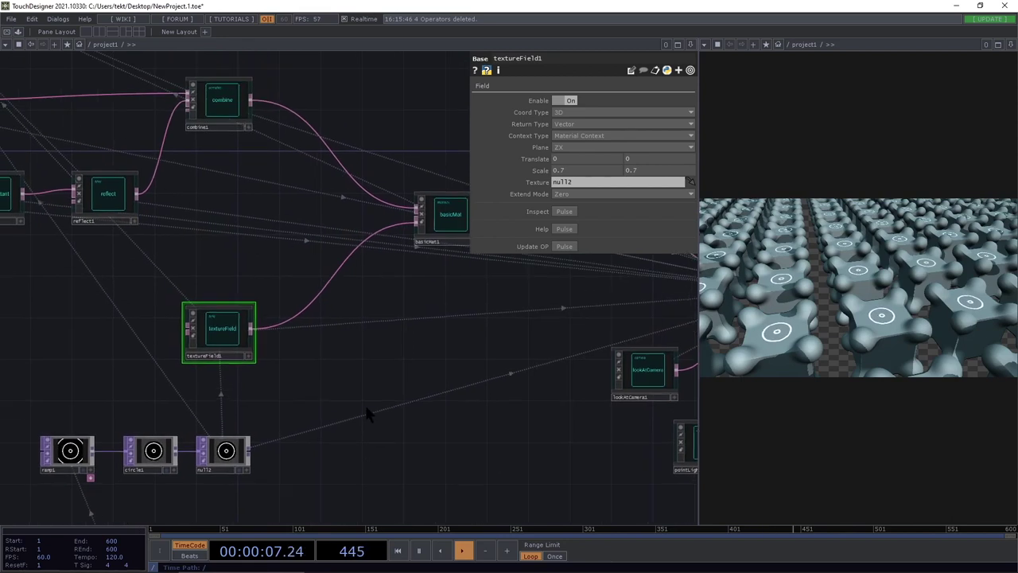
{"action": "left_click_drag", "start_coordinate": [246, 338], "coordinate": [247, 285]}
{"action": "left_click_drag", "start_coordinate": [288, 336], "coordinate": [342, 291]}
{"action": "left_click_drag", "start_coordinate": [273, 238], "coordinate": [283, 228]}
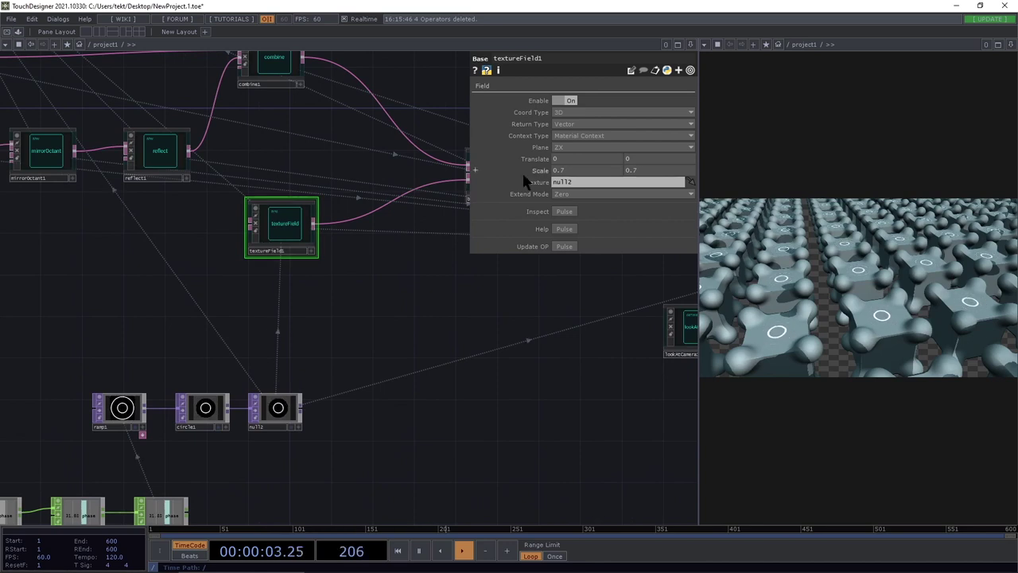
{"action": "left_click_drag", "start_coordinate": [280, 237], "coordinate": [270, 237]}
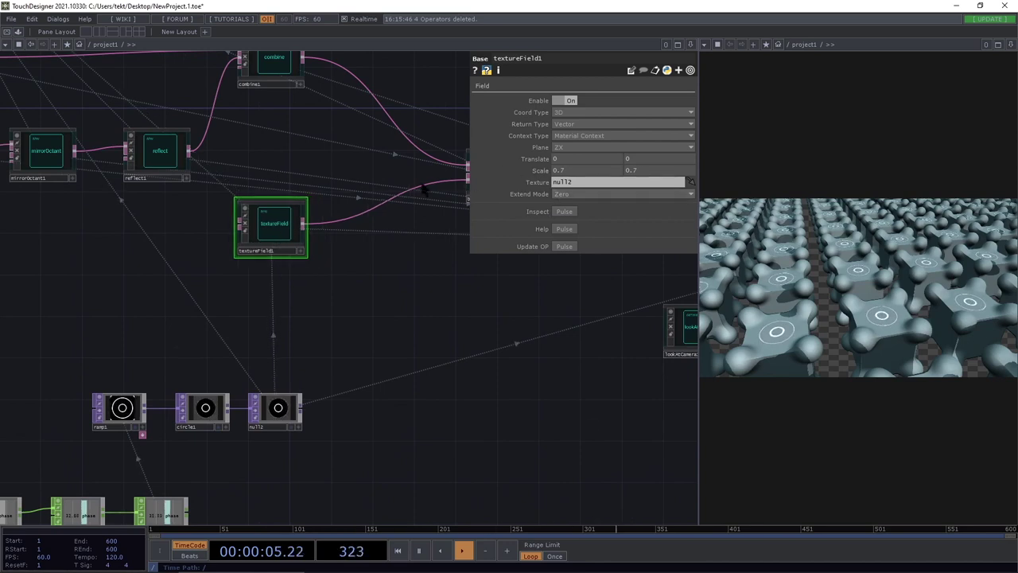
{"action": "left_click", "coordinate": [561, 148]}
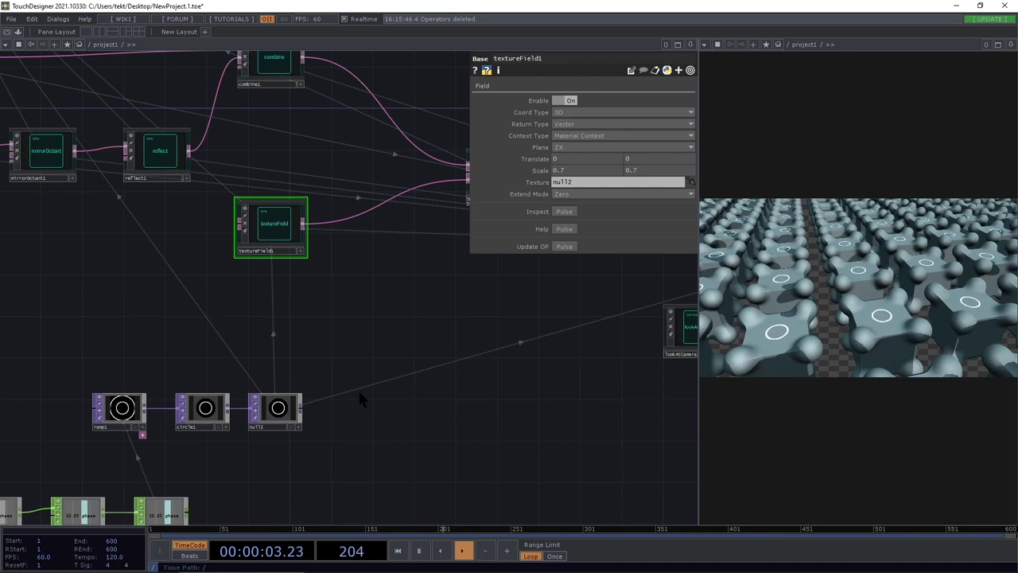
Add a RayTK triPlanarTextureField below the existing texture field.
{"action": "key", "text": "alt+r"}
{"action": "type", "text": "tr"}
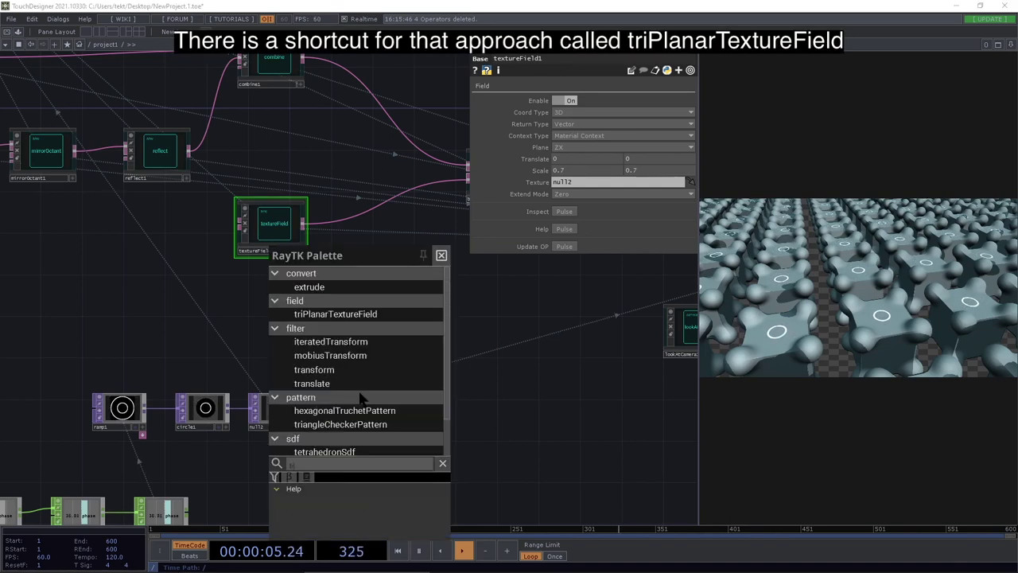
{"action": "type", "text": "i"}
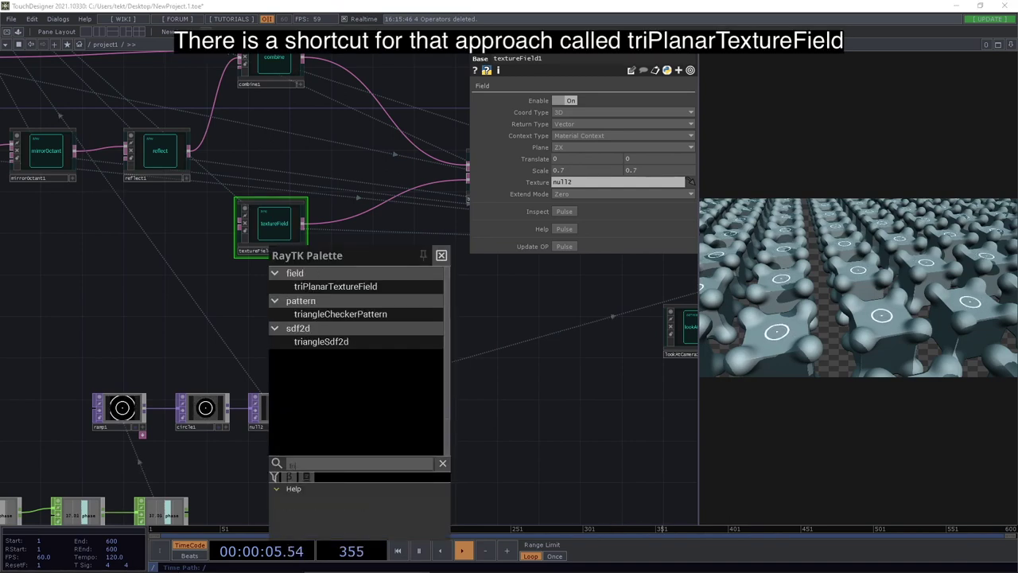
{"action": "left_click", "coordinate": [376, 288]}
{"action": "left_click_drag", "start_coordinate": [357, 316], "coordinate": [353, 334]}
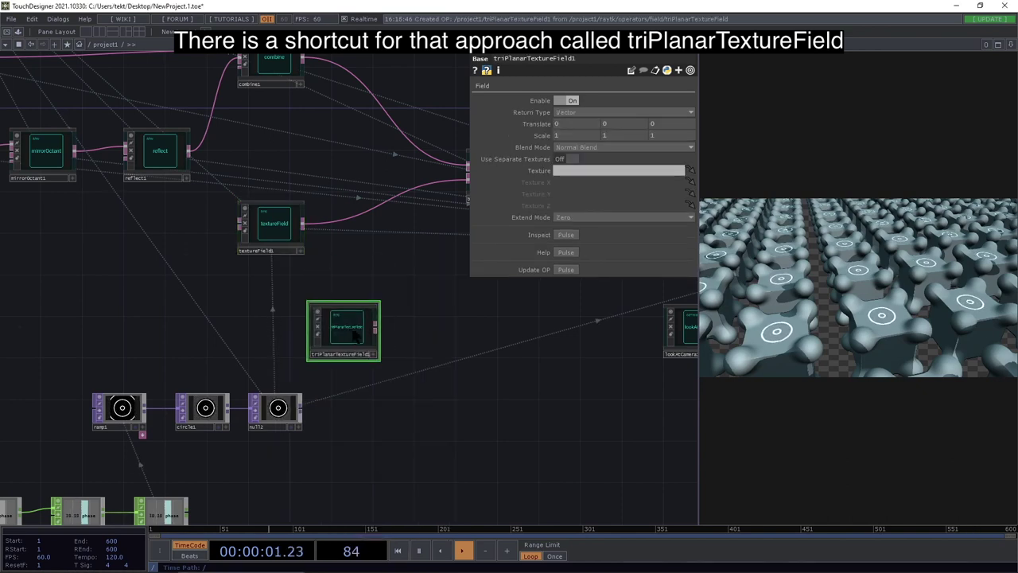
Compare the parameters of the texture field with those of the tri-planar texture field.
{"action": "left_click", "coordinate": [281, 236]}
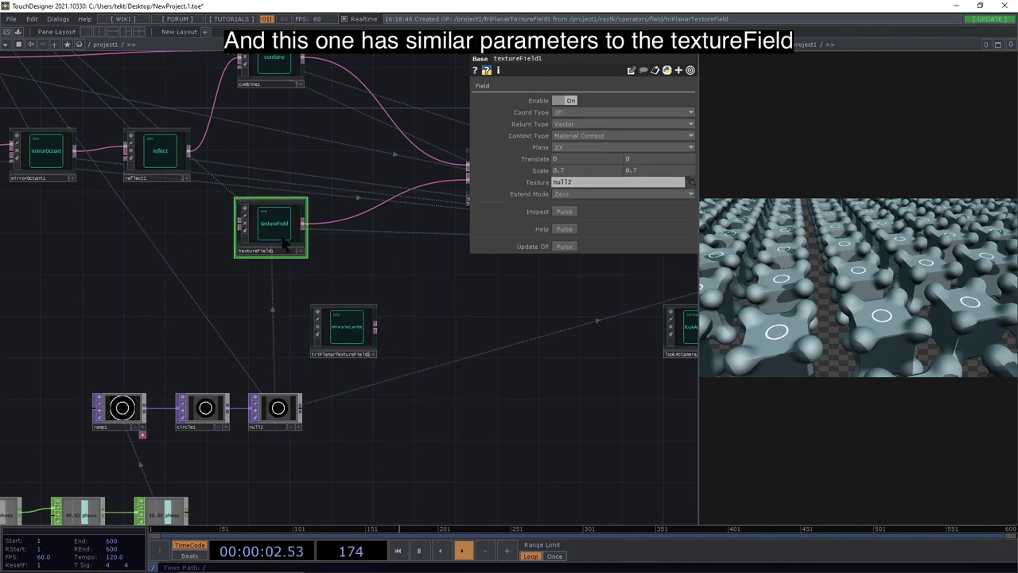
{"action": "left_click", "coordinate": [344, 336]}
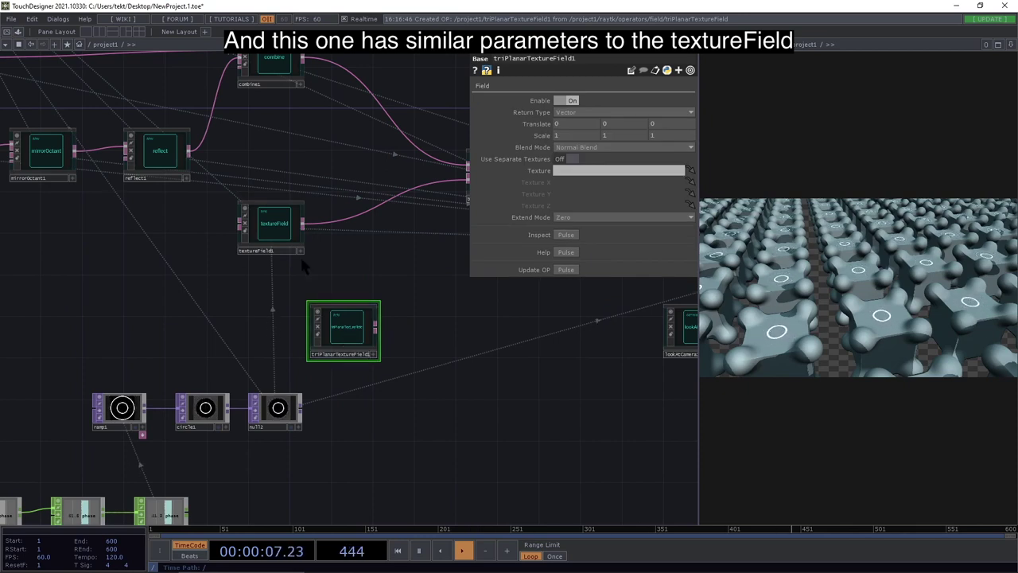
{"action": "left_click", "coordinate": [275, 225]}
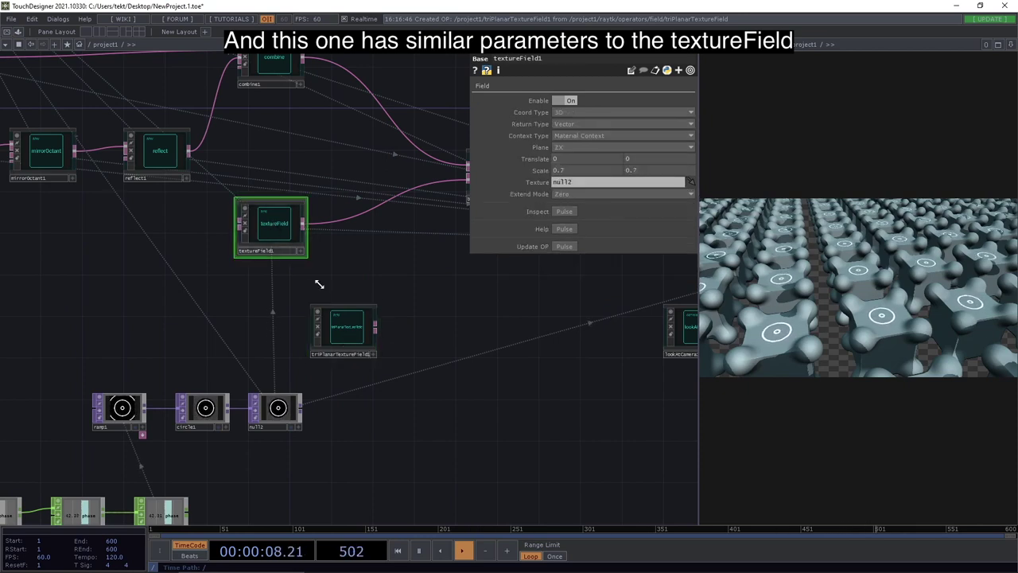
{"action": "left_click", "coordinate": [346, 335]}
Assign null2 as the tri-planar field's texture and connect the field to basicMat in place of the texture field.
{"action": "left_click_drag", "start_coordinate": [438, 410], "coordinate": [340, 419]}
{"action": "left_click_drag", "start_coordinate": [239, 339], "coordinate": [208, 337]}
{"action": "left_click_drag", "start_coordinate": [400, 400], "coordinate": [485, 396]}
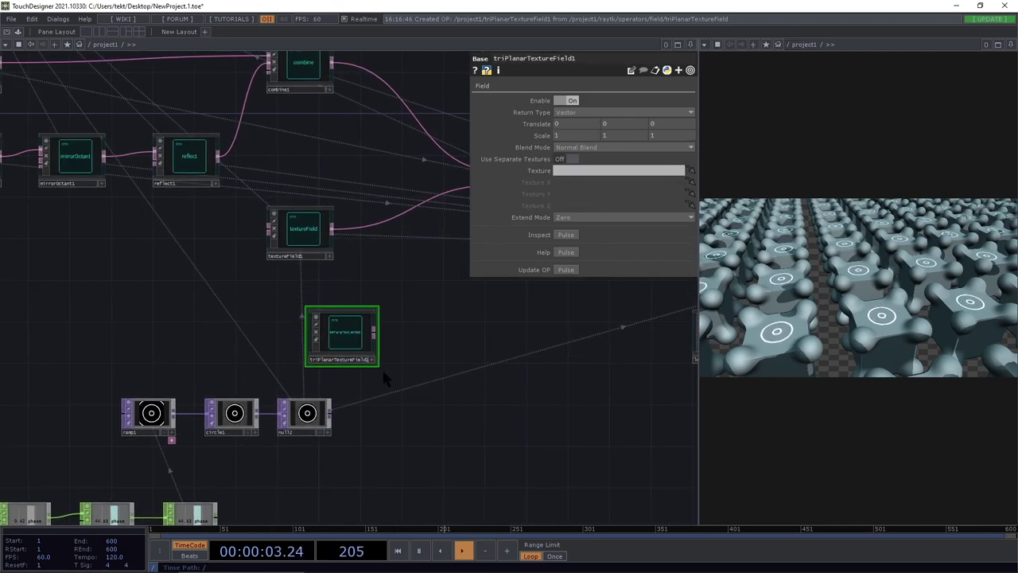
{"action": "scroll", "coordinate": [358, 401], "scroll_direction": "up", "scroll_amount": 3}
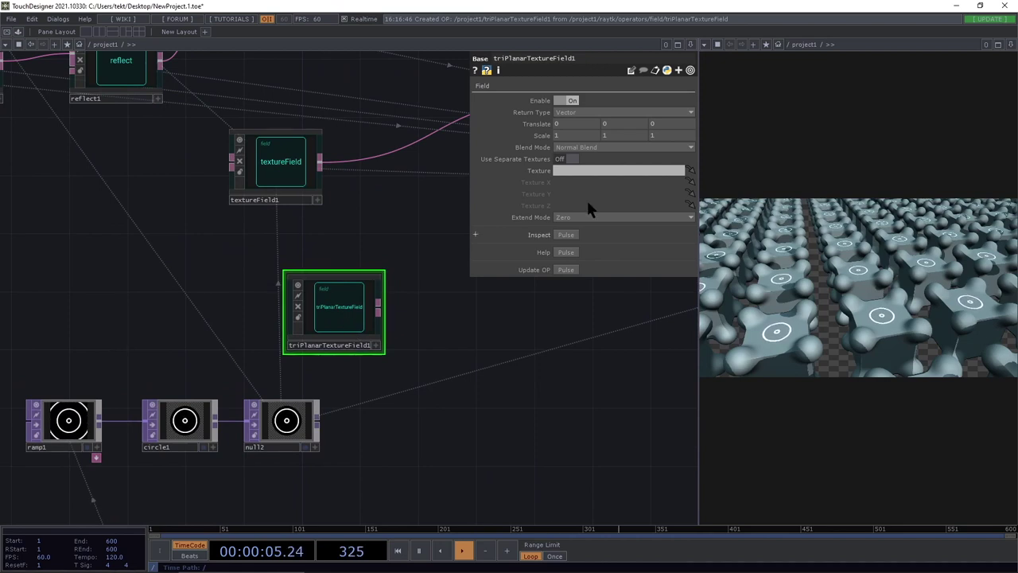
{"action": "left_click_drag", "start_coordinate": [268, 446], "coordinate": [572, 171]}
{"action": "left_click_drag", "start_coordinate": [424, 311], "coordinate": [207, 213]}
{"action": "left_click_drag", "start_coordinate": [194, 159], "coordinate": [192, 153]}
{"action": "left_click_drag", "start_coordinate": [207, 341], "coordinate": [454, 375]}
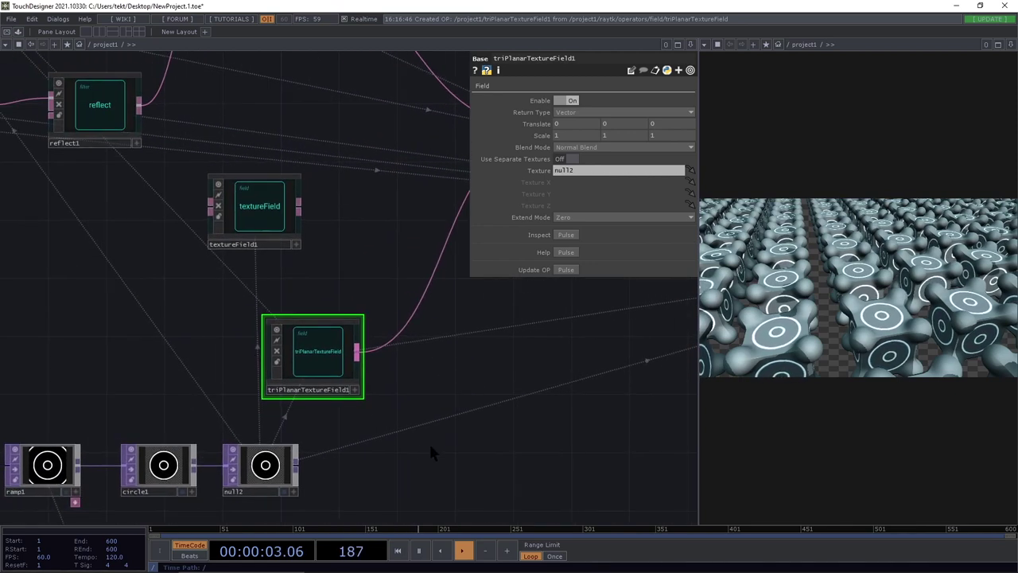
Delete the old texture field and move the tri-planar field up into its place.
{"action": "left_click_drag", "start_coordinate": [412, 448], "coordinate": [392, 416]}
{"action": "left_click", "coordinate": [237, 188]}
{"action": "key", "text": "Delete"}
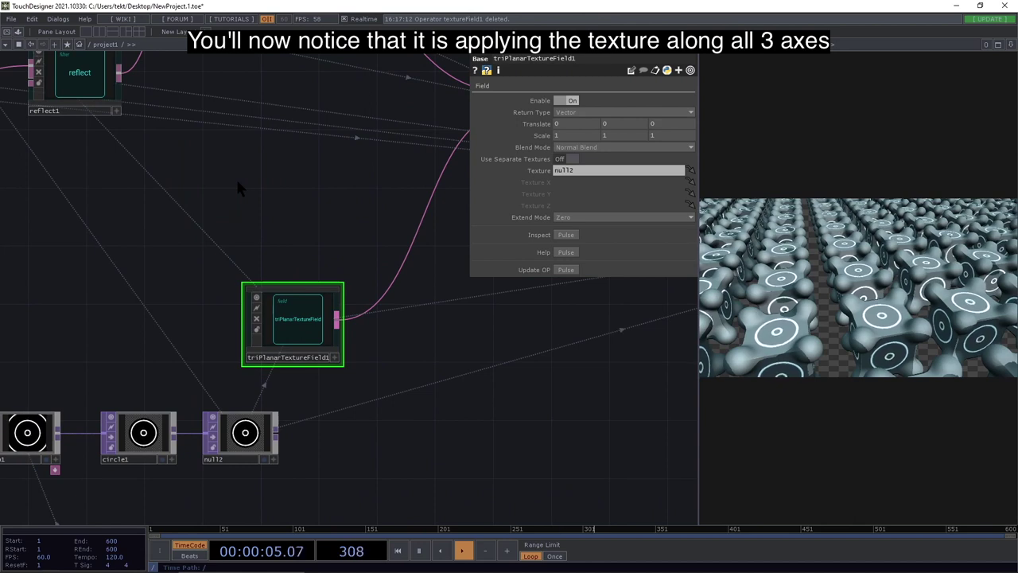
{"action": "left_click_drag", "start_coordinate": [273, 308], "coordinate": [274, 165]}
Try shifting the texture with the first Translate value of the tri-planar field.
{"action": "left_click_drag", "start_coordinate": [402, 318], "coordinate": [216, 454]}
{"action": "left_click_drag", "start_coordinate": [372, 377], "coordinate": [570, 276]}
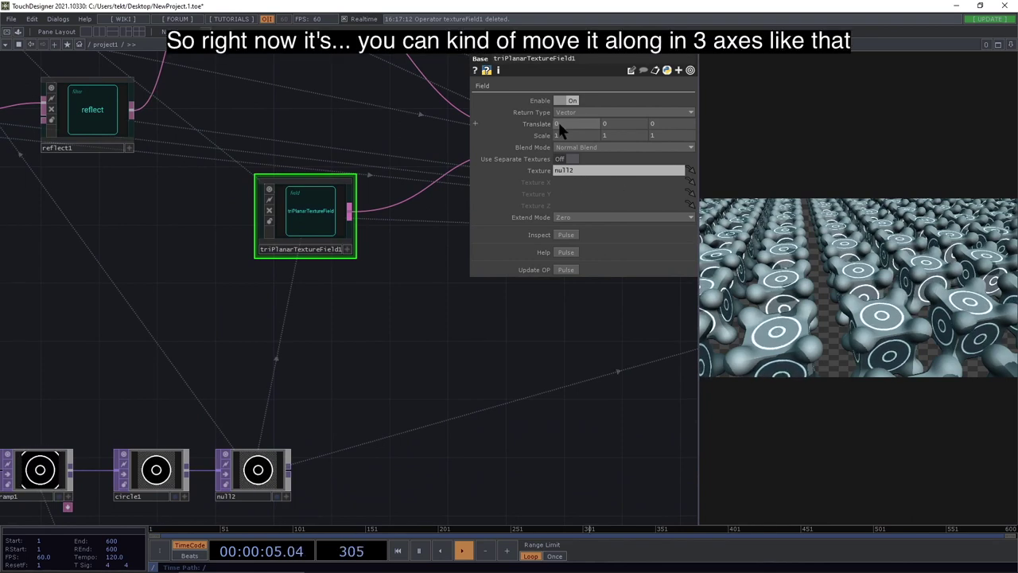
{"action": "middle_click_drag", "start_coordinate": [577, 127], "coordinate": [578, 103]}
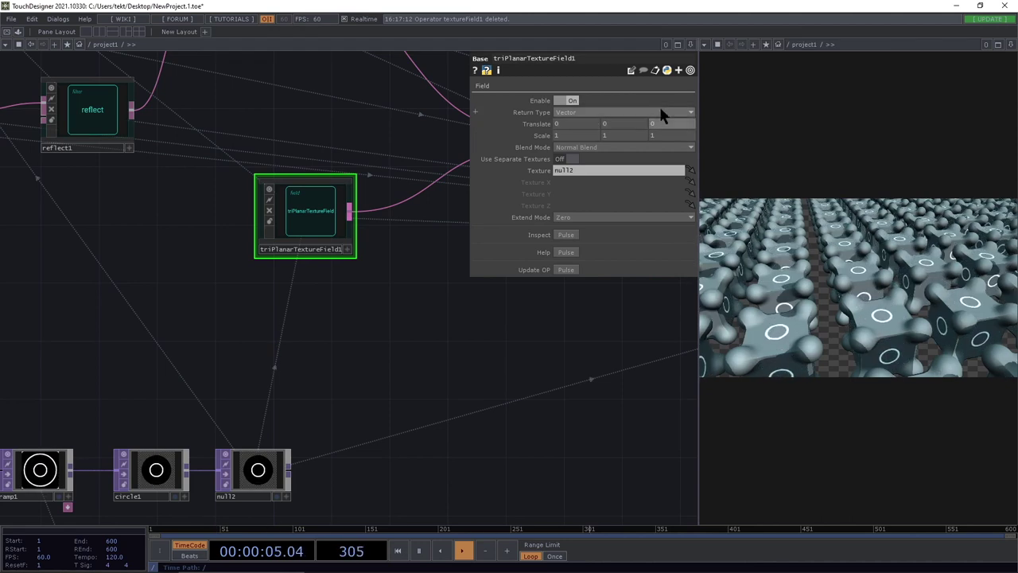
Add a RayTK sphereSdf operator next to the tri-planar texture field.
{"action": "left_click_drag", "start_coordinate": [488, 359], "coordinate": [421, 418]}
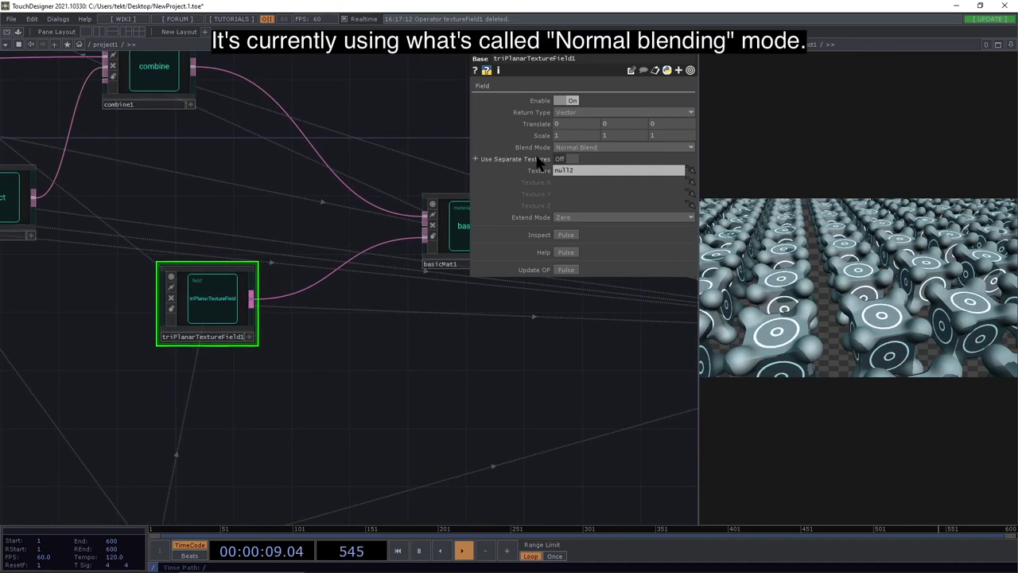
{"action": "left_click_drag", "start_coordinate": [393, 399], "coordinate": [452, 432]}
{"action": "left_click_drag", "start_coordinate": [278, 340], "coordinate": [278, 365]}
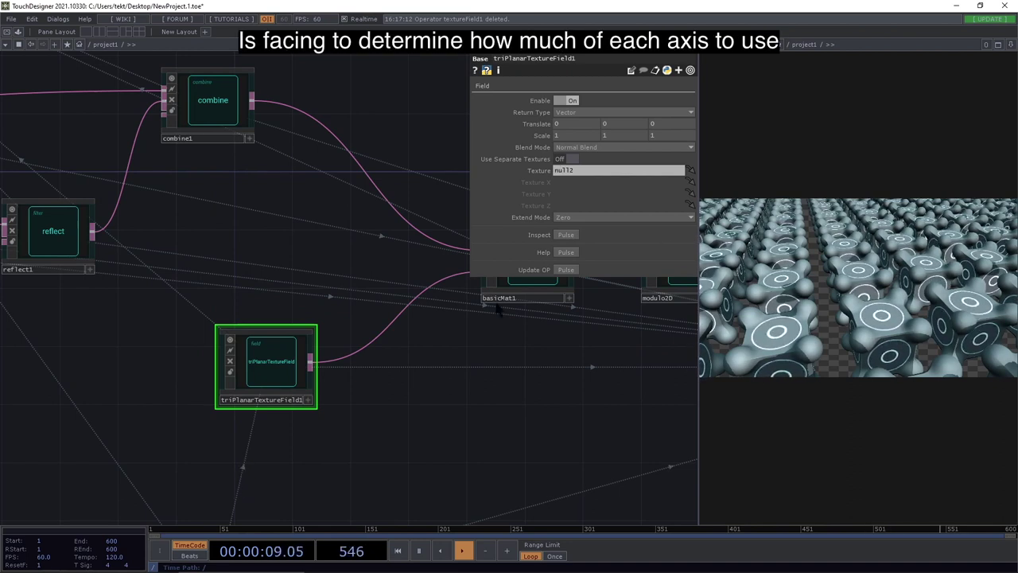
{"action": "left_click_drag", "start_coordinate": [421, 407], "coordinate": [408, 307]}
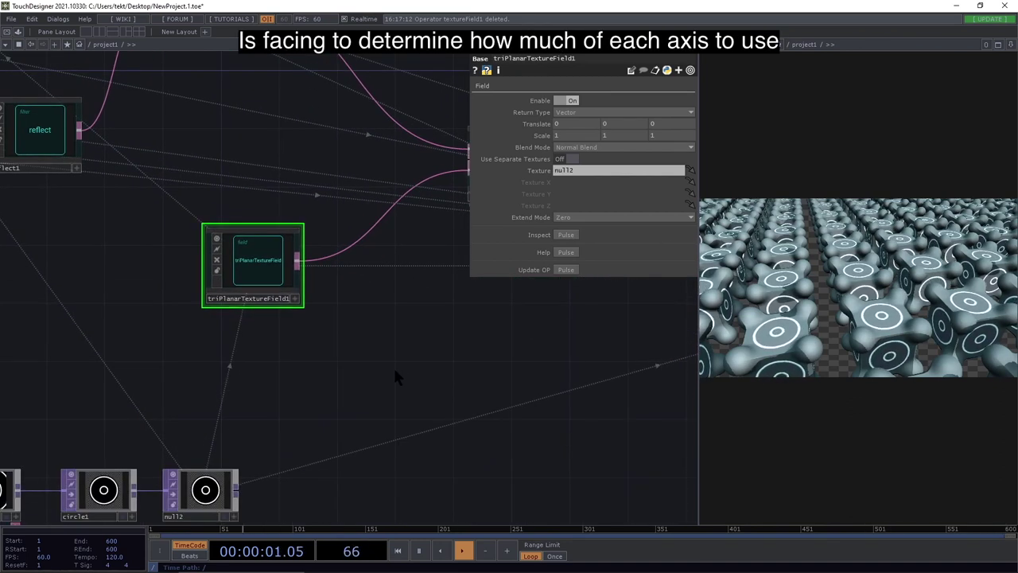
{"action": "key", "text": "Tab"}
{"action": "key", "text": "Escape"}
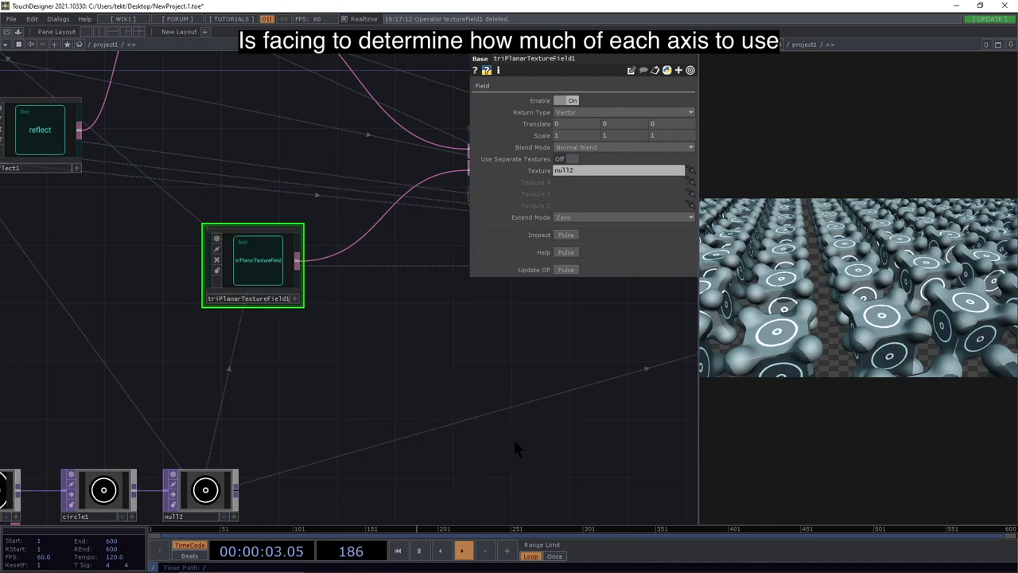
{"action": "key", "text": "alt+r"}
{"action": "type", "text": "sp"}
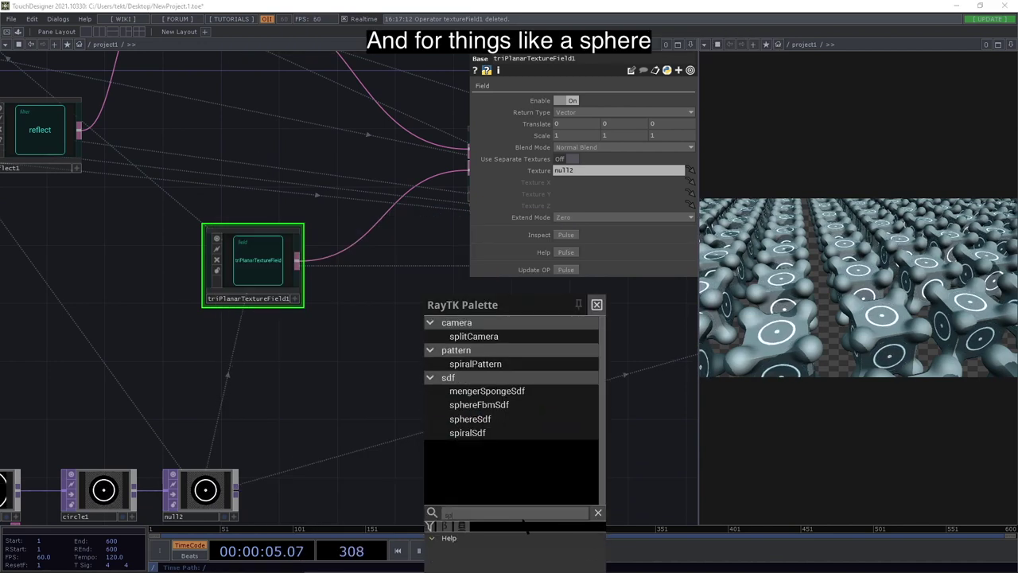
{"action": "left_click", "coordinate": [471, 419]}
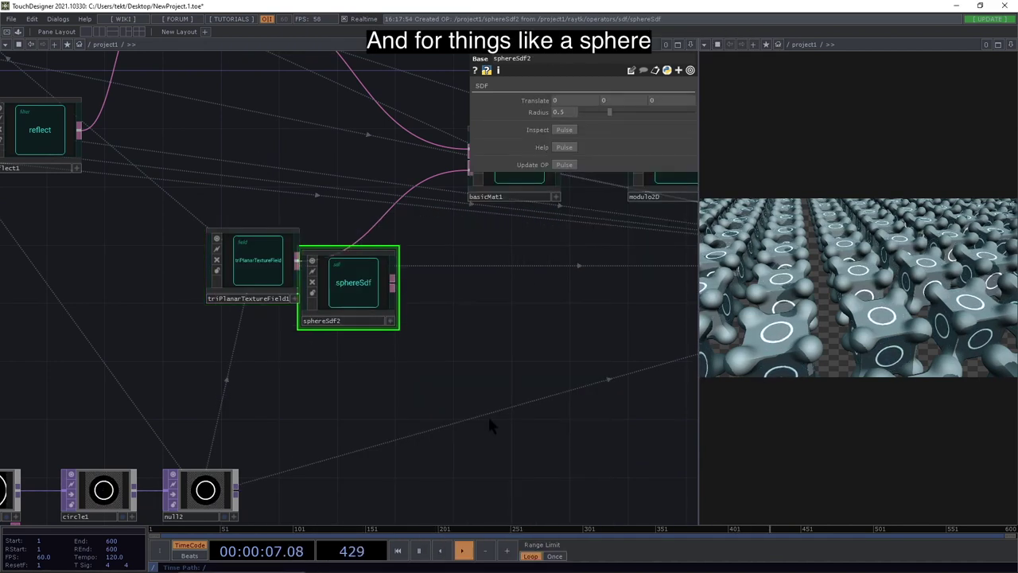
Place the new sphereSdf above the tri-planar texture field and connect it to basicMat1 in place of combine1.
{"action": "left_click_drag", "start_coordinate": [340, 339], "coordinate": [342, 310]}
{"action": "left_click_drag", "start_coordinate": [364, 270], "coordinate": [246, 113]}
{"action": "left_click_drag", "start_coordinate": [384, 431], "coordinate": [381, 535]}
{"action": "left_click_drag", "start_coordinate": [282, 206], "coordinate": [469, 228]}
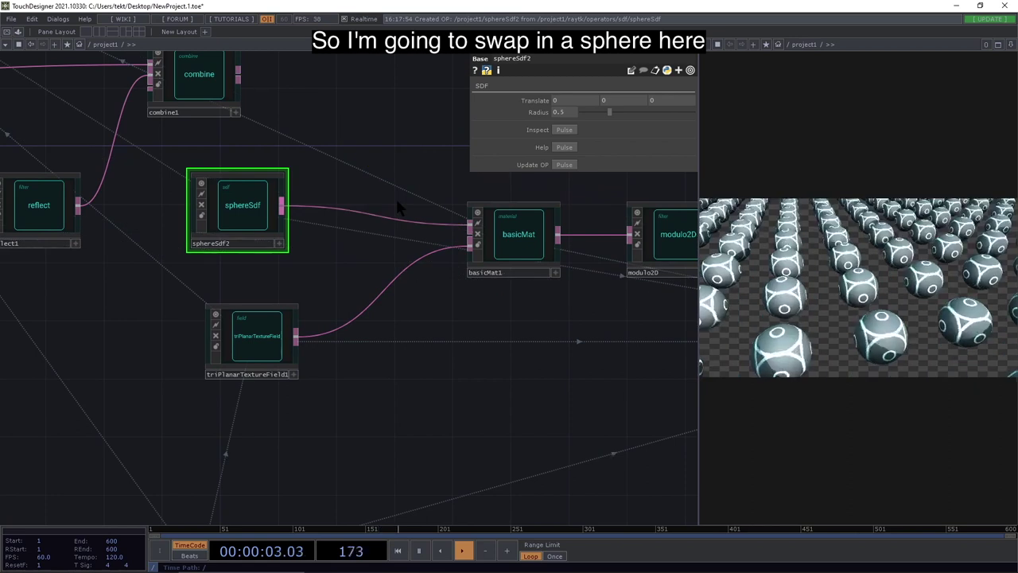
Reconnect combine1 to basicMat1 to restore the original shape, and delete the extra sphereSdf.
{"action": "left_click_drag", "start_coordinate": [406, 405], "coordinate": [383, 387]}
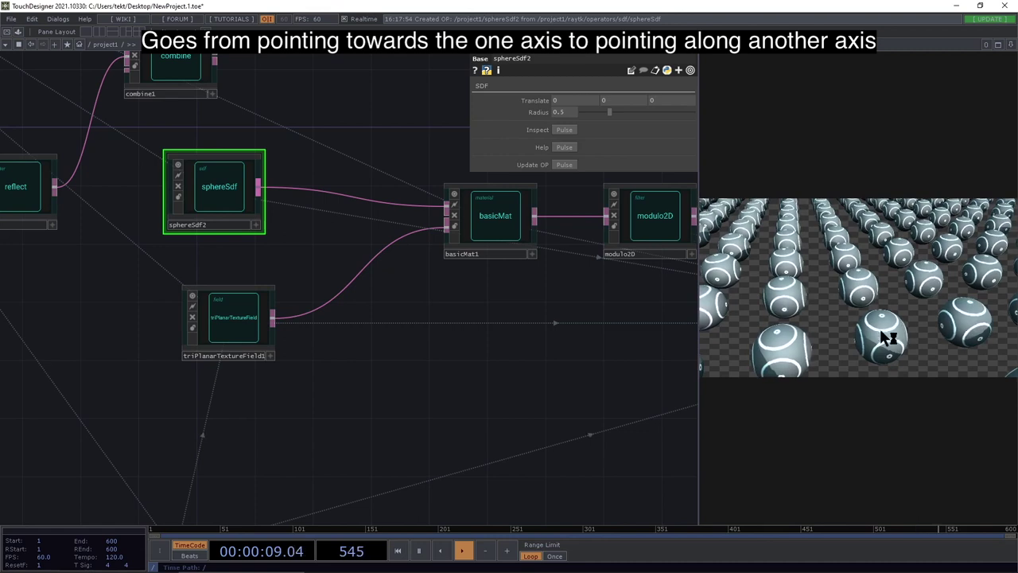
{"action": "scroll", "coordinate": [446, 408], "scroll_direction": "down", "scroll_amount": 6}
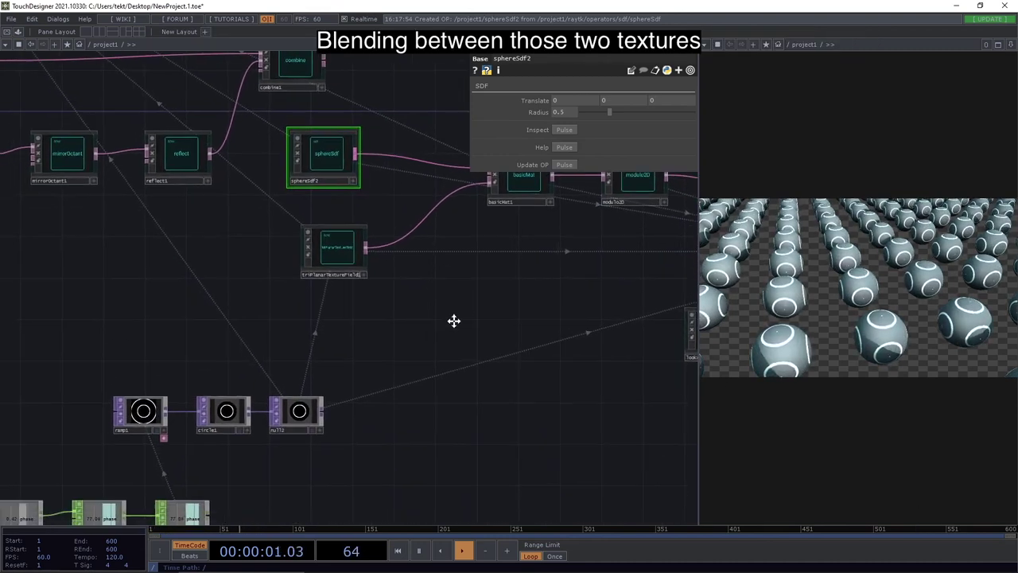
{"action": "mouse_move", "coordinate": [460, 422]}
{"action": "left_mouse_down"}
{"action": "mouse_move", "coordinate": [524, 347]}
{"action": "mouse_move", "coordinate": [334, 454]}
{"action": "mouse_move", "coordinate": [427, 411]}
{"action": "mouse_move", "coordinate": [467, 430]}
{"action": "left_mouse_up"}
{"action": "left_click_drag", "start_coordinate": [443, 285], "coordinate": [446, 284]}
{"action": "left_click_drag", "start_coordinate": [524, 229], "coordinate": [414, 154]}
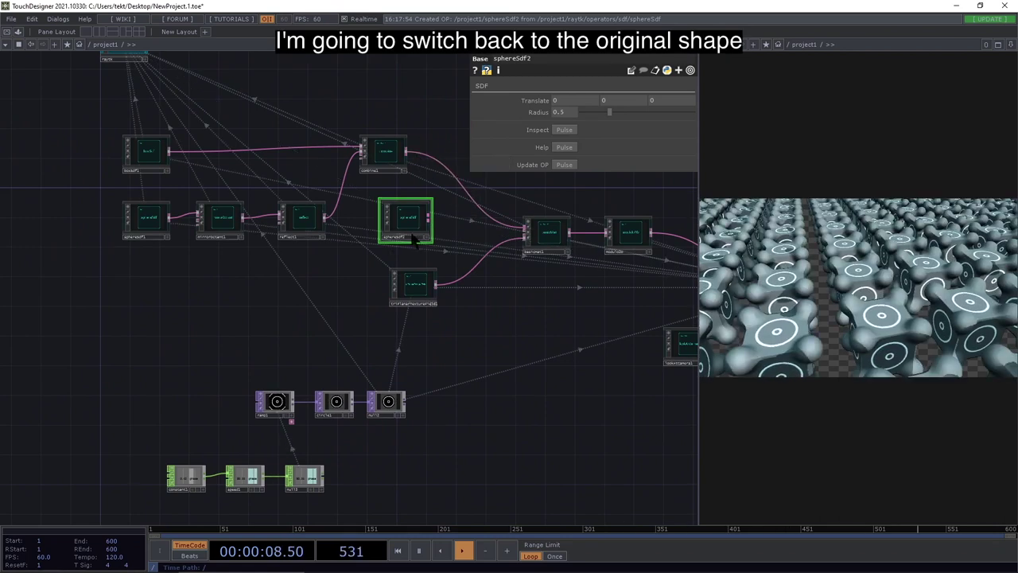
{"action": "key", "text": "Delete"}
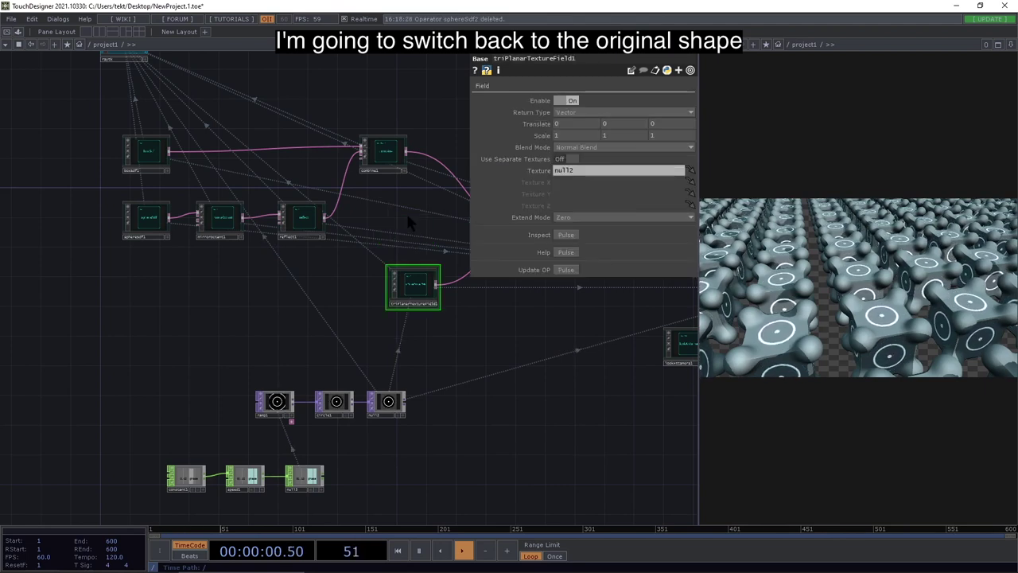
Move the constant1, speed1 and null3 phase chain up into line ahead of ramp1.
{"action": "left_click_drag", "start_coordinate": [401, 383], "coordinate": [132, 434]}
{"action": "left_click_drag", "start_coordinate": [285, 407], "coordinate": [181, 324]}
{"action": "left_click_drag", "start_coordinate": [2, 279], "coordinate": [451, 357]}
{"action": "left_click_drag", "start_coordinate": [366, 330], "coordinate": [380, 323]}
{"action": "left_click", "coordinate": [430, 269]}
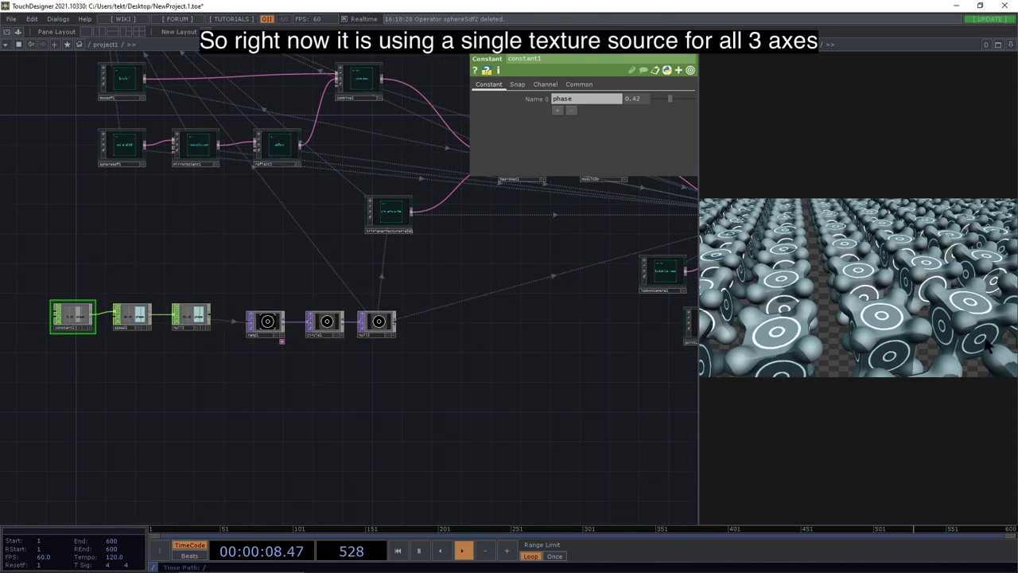
Shift all operators from constant1 through circle1 away from null2 to leave a wide gap before it.
{"action": "left_click_drag", "start_coordinate": [456, 362], "coordinate": [609, 349]}
{"action": "left_click_drag", "start_coordinate": [500, 282], "coordinate": [193, 350]}
{"action": "left_click_drag", "start_coordinate": [478, 308], "coordinate": [347, 309]}
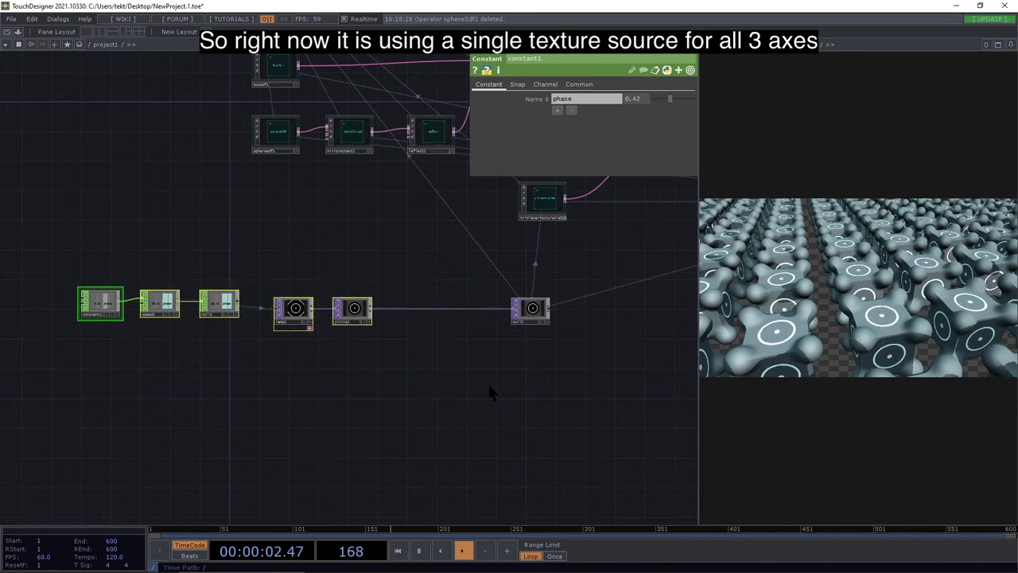
Add a Constant TOP below the gap between circle1 and null2, with circle1 as its input.
{"action": "left_click_drag", "start_coordinate": [446, 374], "coordinate": [373, 439]}
{"action": "scroll", "coordinate": [405, 432], "scroll_direction": "up", "scroll_amount": 5}
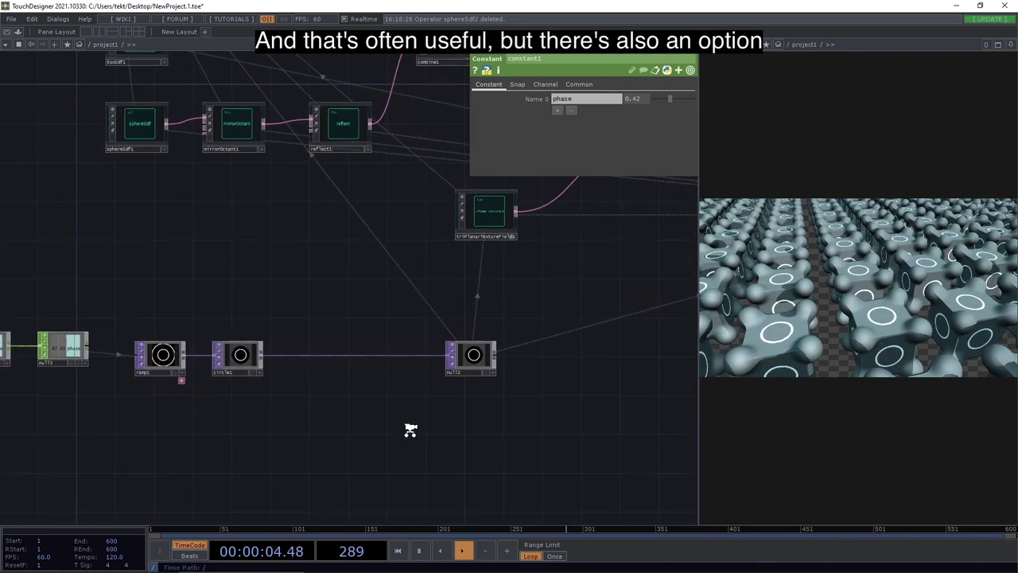
{"action": "left_click_drag", "start_coordinate": [345, 448], "coordinate": [345, 447]}
{"action": "middle_click_drag", "start_coordinate": [344, 447], "coordinate": [340, 441]}
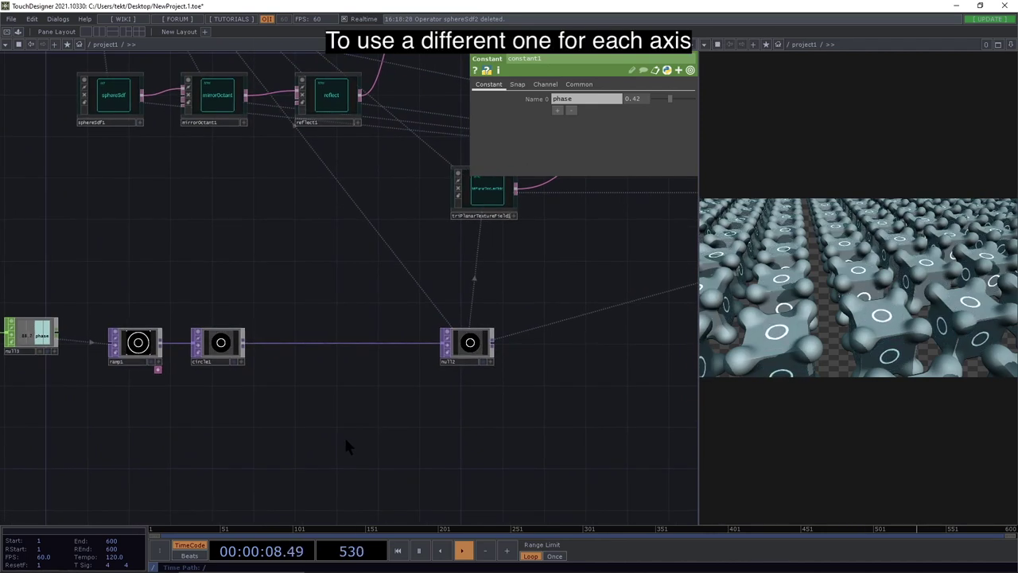
{"action": "key", "text": "Tab"}
{"action": "left_click", "coordinate": [210, 286]}
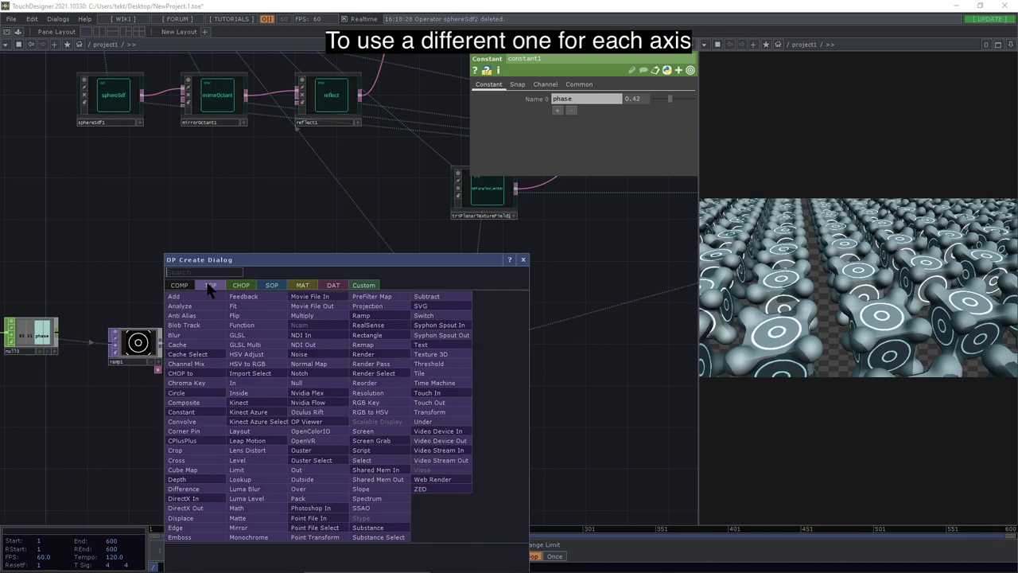
{"action": "left_click", "coordinate": [197, 411]}
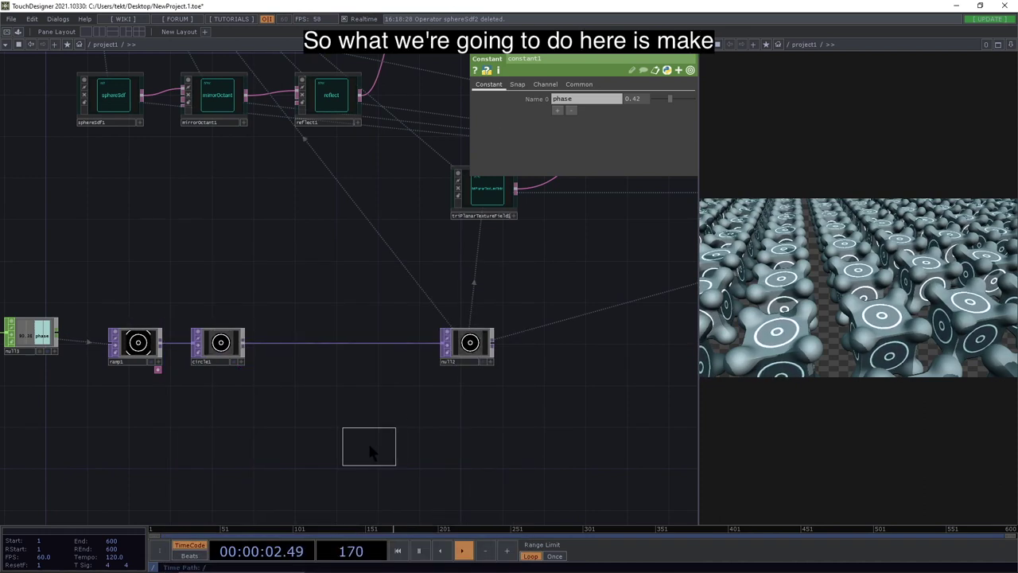
{"action": "left_click", "coordinate": [360, 435]}
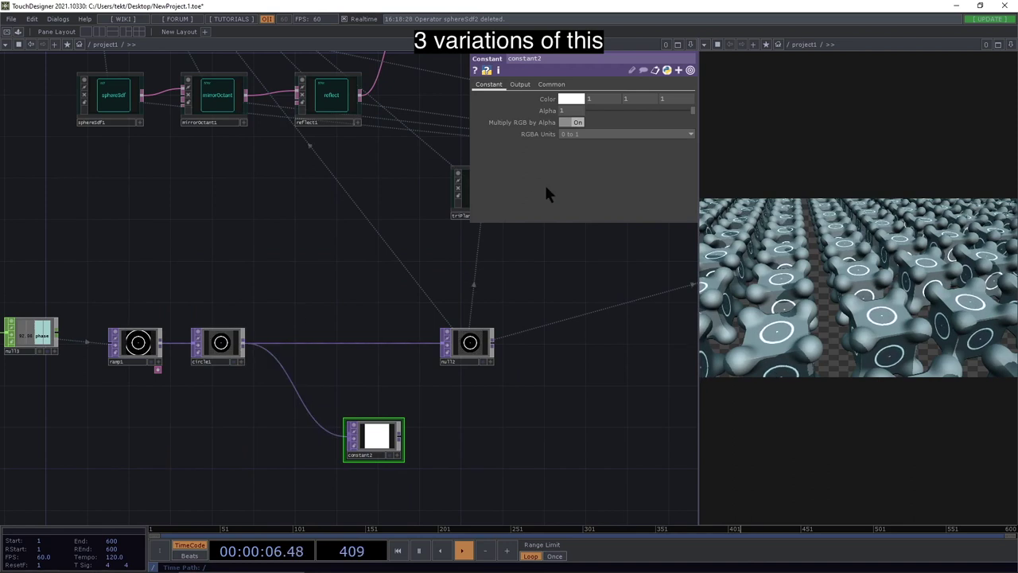
Turn on Comp with Input with the Multiply operation on constant2 and set its colour to orange (1, 0.545098, 0).
{"action": "left_click", "coordinate": [517, 85]}
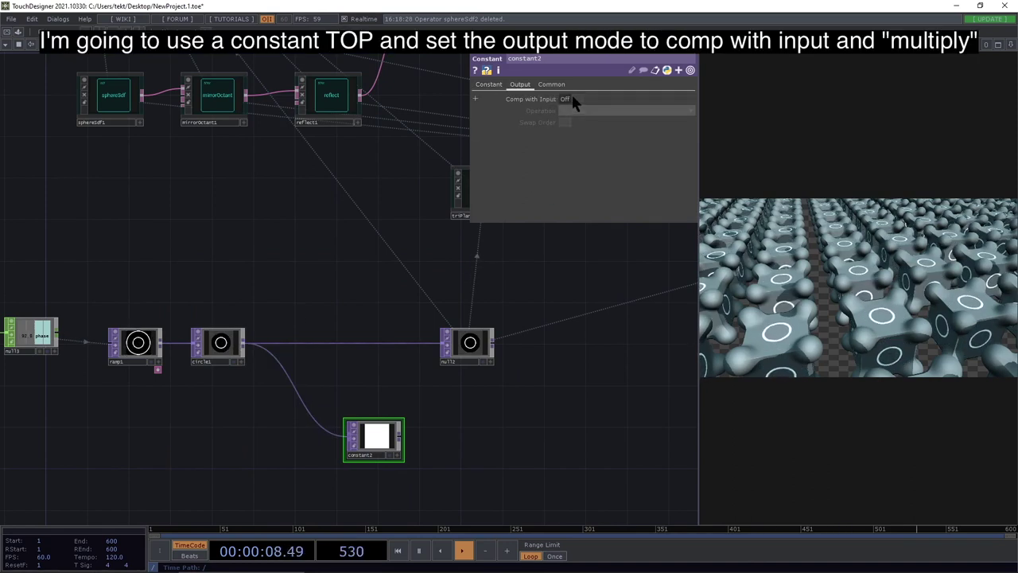
{"action": "left_click", "coordinate": [569, 100]}
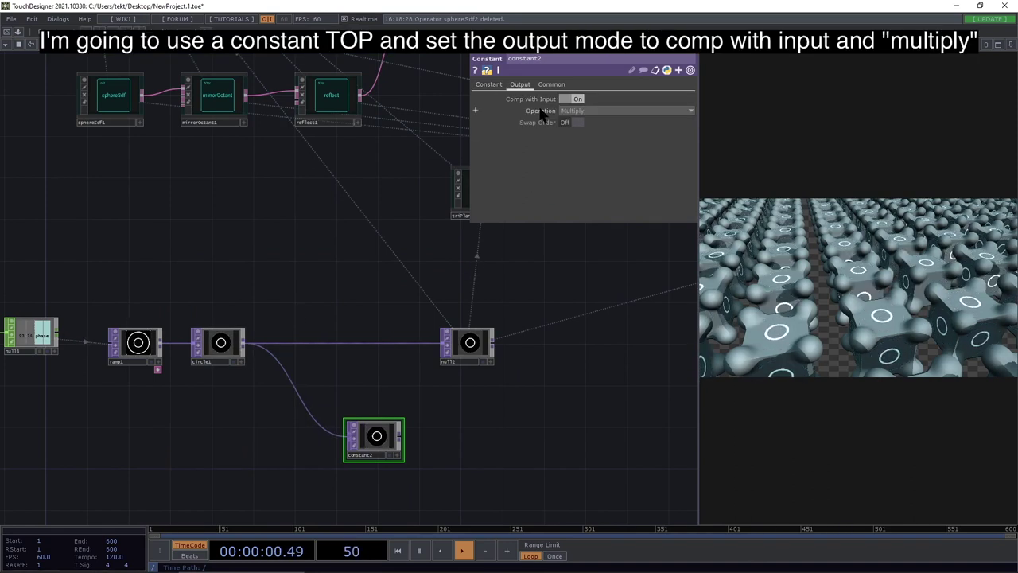
{"action": "left_click", "coordinate": [496, 85]}
{"action": "left_click_drag", "start_coordinate": [591, 215], "coordinate": [581, 175]}
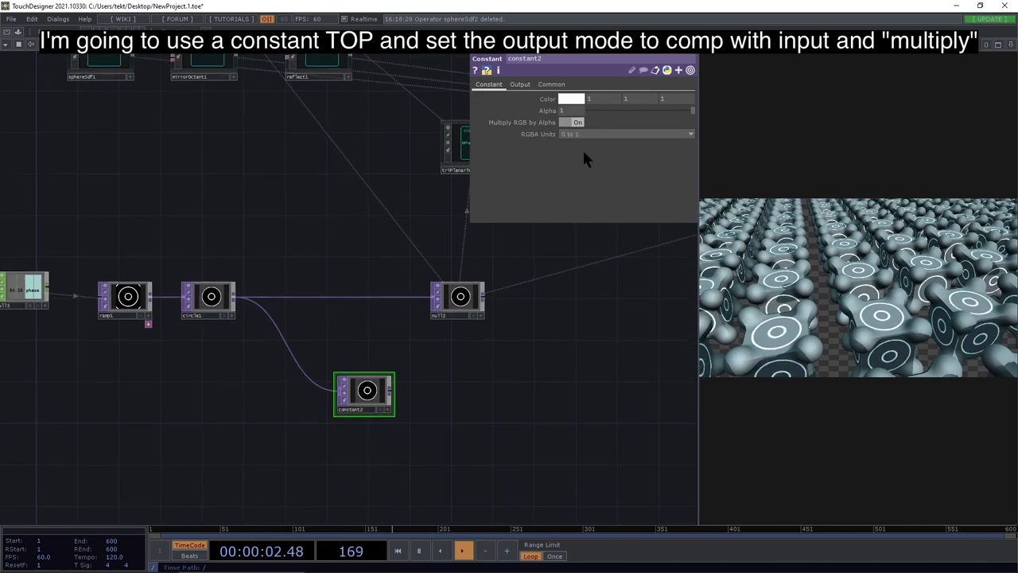
{"action": "left_click", "coordinate": [571, 99]}
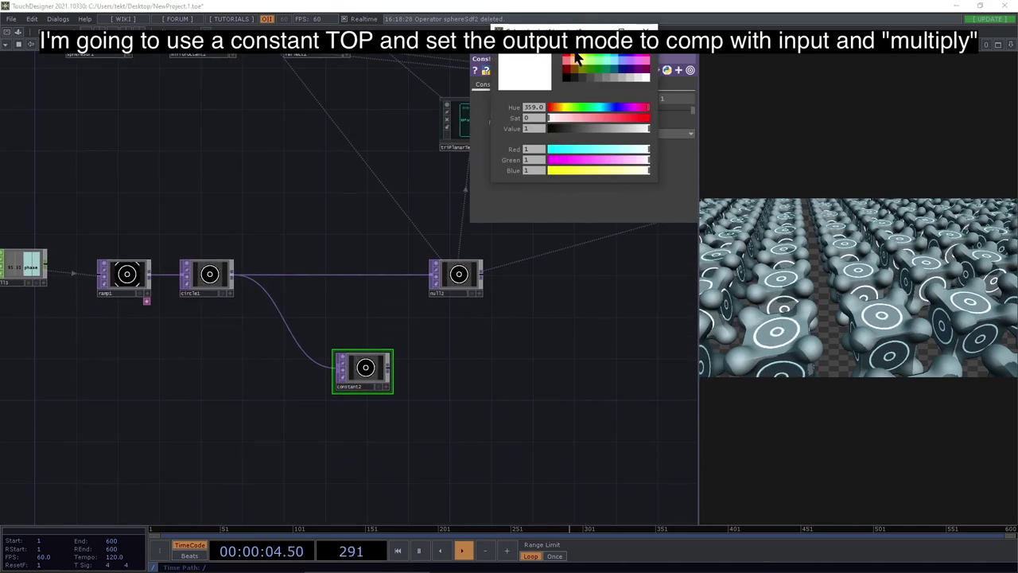
{"action": "left_click", "coordinate": [577, 57]}
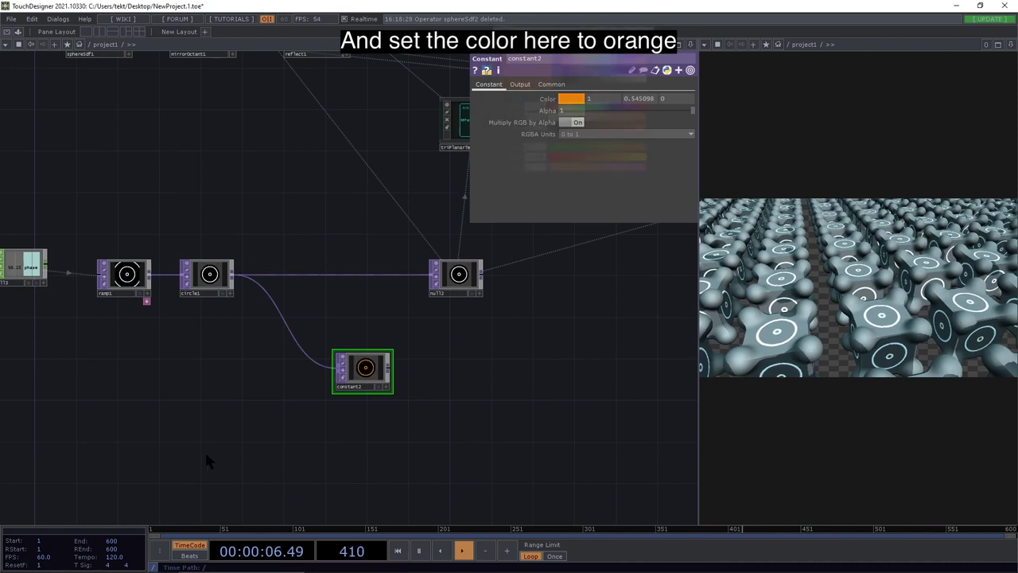
Duplicate the orange Constant TOP below itself and set the copy's colour to green with a hue of 150.
{"action": "scroll", "coordinate": [318, 477], "scroll_direction": "up", "scroll_amount": 5}
{"action": "scroll", "coordinate": [340, 509], "scroll_direction": "down", "scroll_amount": 5}
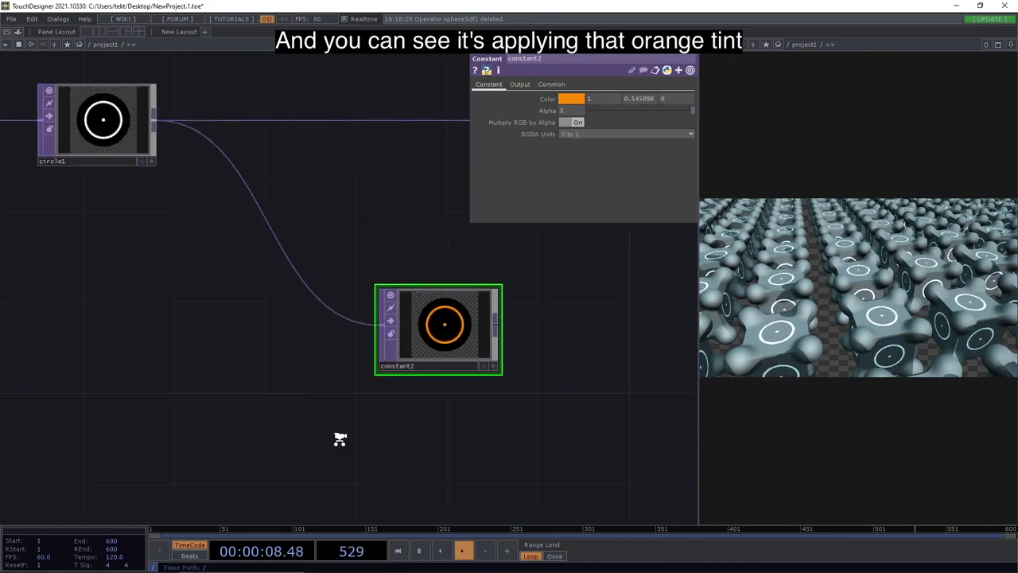
{"action": "left_click_drag", "start_coordinate": [394, 397], "coordinate": [379, 337]}
{"action": "key", "text": "ctrl+v"}
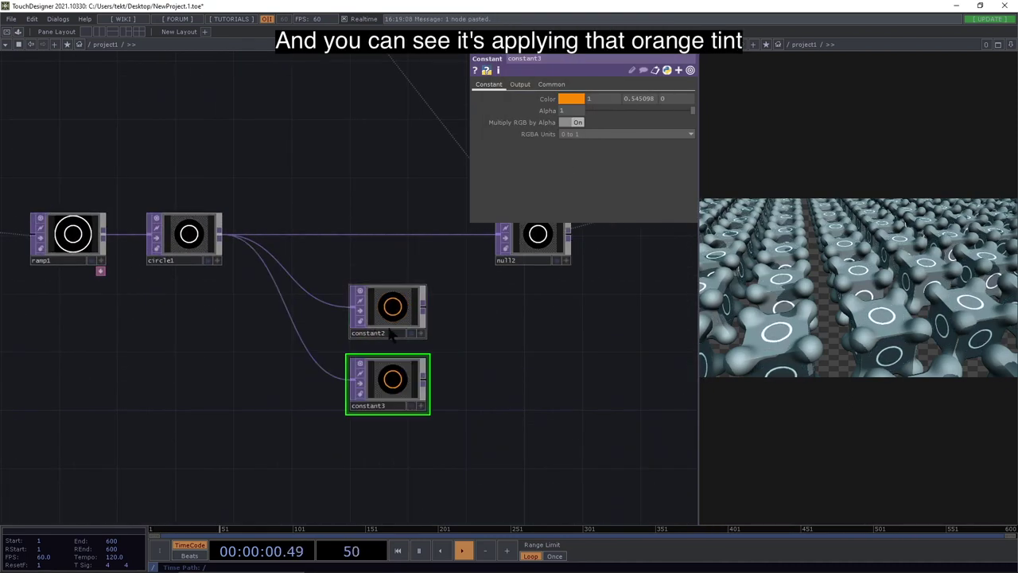
{"action": "left_click", "coordinate": [571, 99]}
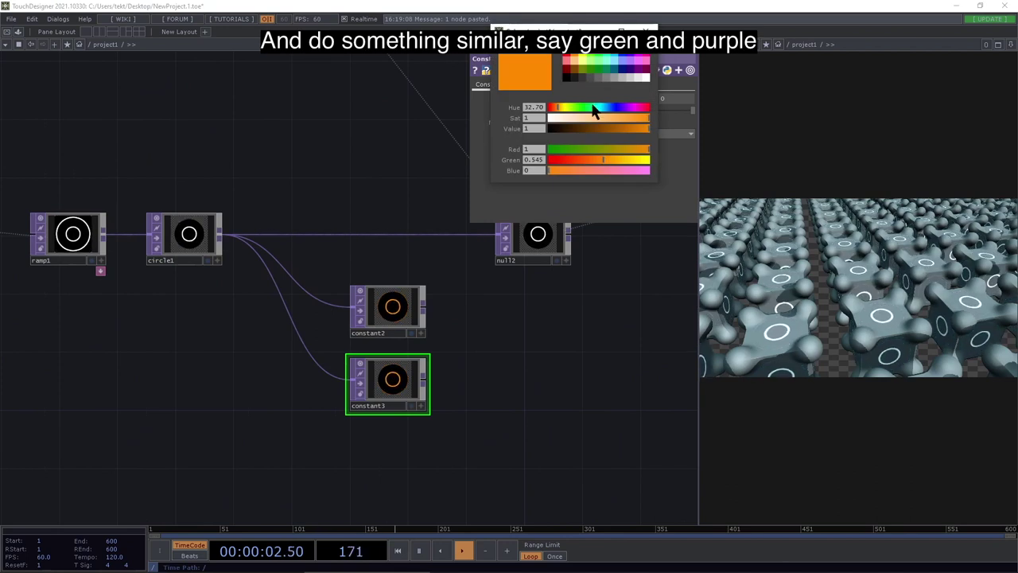
{"action": "left_click", "coordinate": [591, 107]}
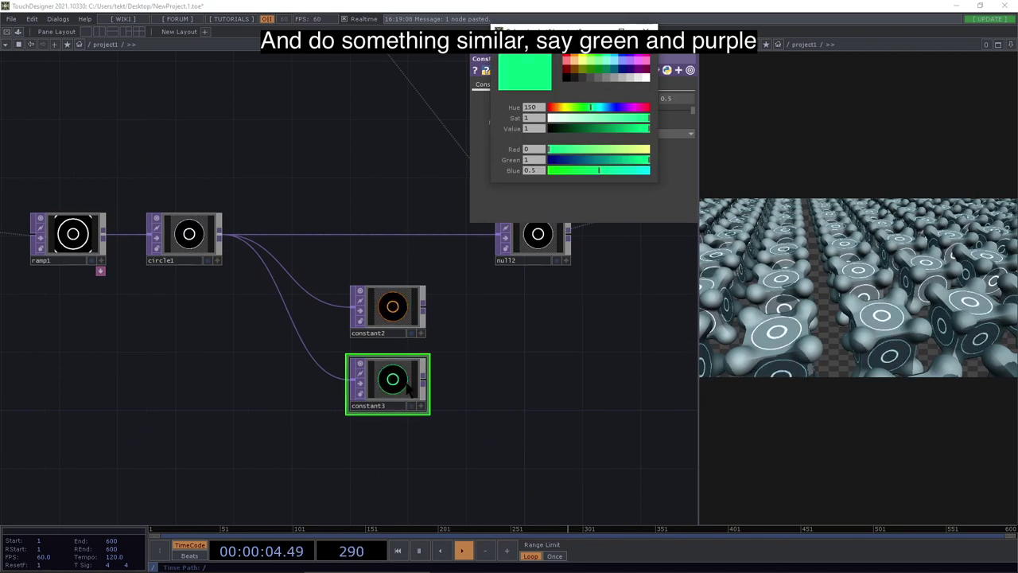
Duplicate the green Constant TOP below itself and set the copy's colour to purple (0.905882, 0, 1).
{"action": "key", "text": "ctrl+c"}
{"action": "key", "text": "ctrl+v"}
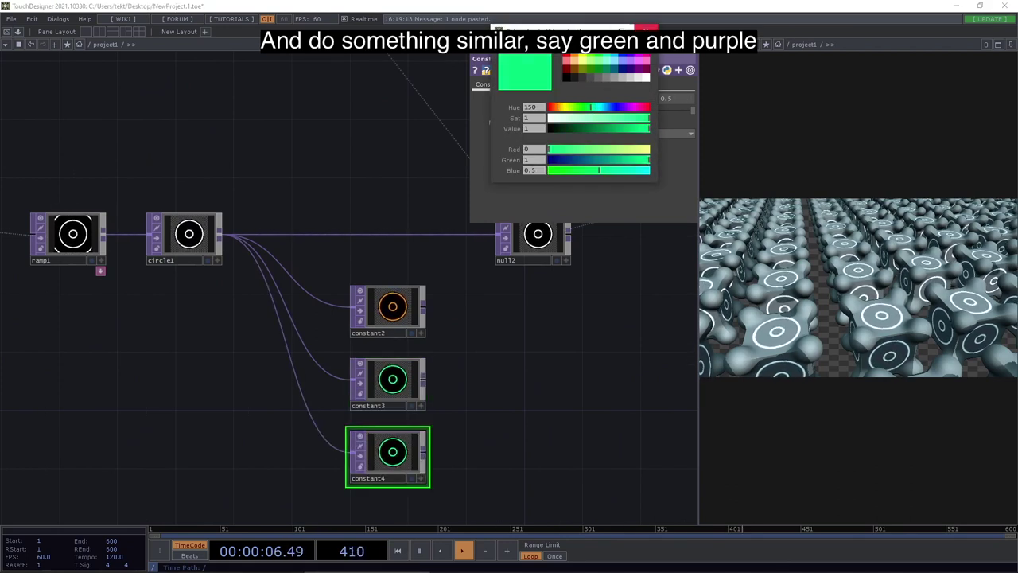
{"action": "left_click", "coordinate": [631, 107]}
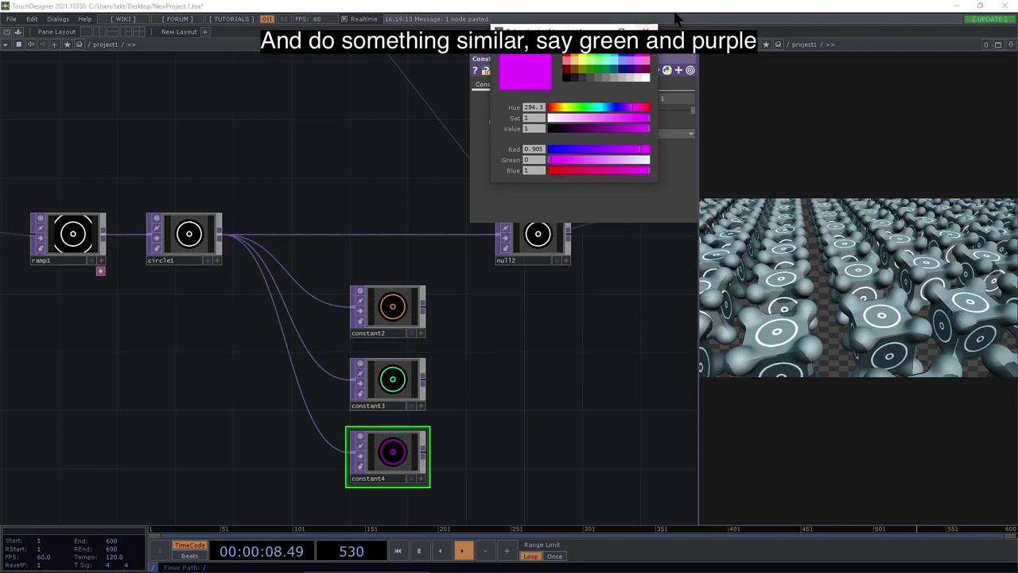
{"action": "left_click", "coordinate": [645, 31]}
Duplicate null2 below itself and feed the copy from the orange constant2 instead of circle1.
{"action": "left_click_drag", "start_coordinate": [530, 284], "coordinate": [391, 234]}
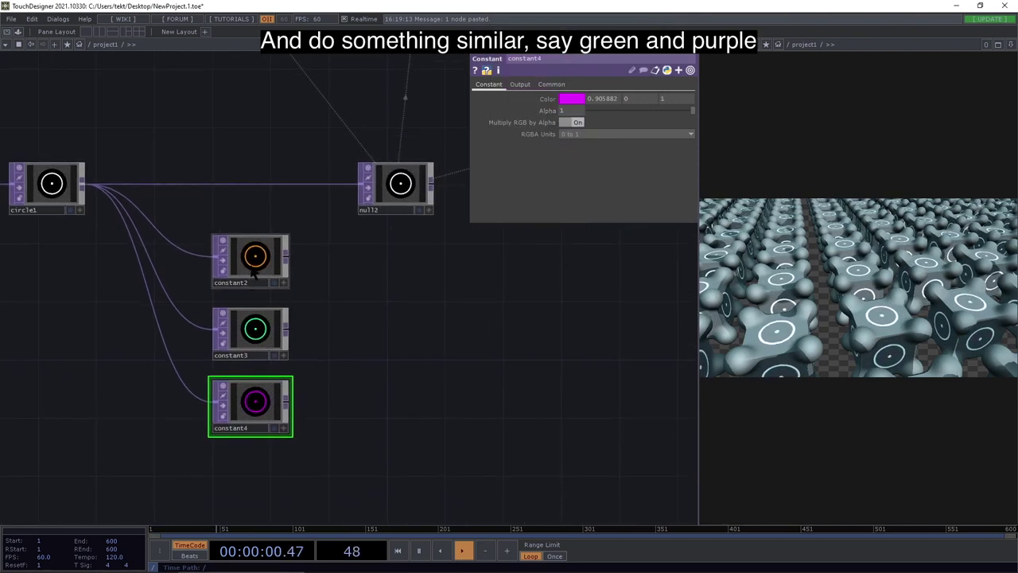
{"action": "left_click", "coordinate": [253, 269]}
{"action": "left_click", "coordinate": [401, 186]}
{"action": "key", "text": "ctrl+c"}
{"action": "key", "text": "ctrl+v"}
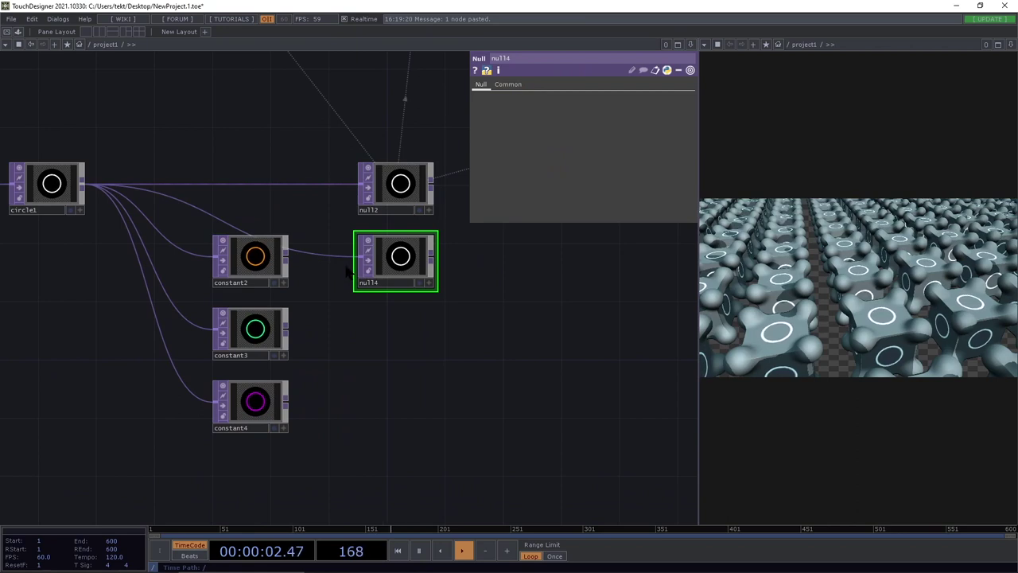
{"action": "left_click_drag", "start_coordinate": [361, 257], "coordinate": [285, 256]}
Make two more copies of the new null, feeding one from the green constant3 and the other from the purple constant4.
{"action": "key", "text": "ctrl+c"}
{"action": "key", "text": "ctrl+v"}
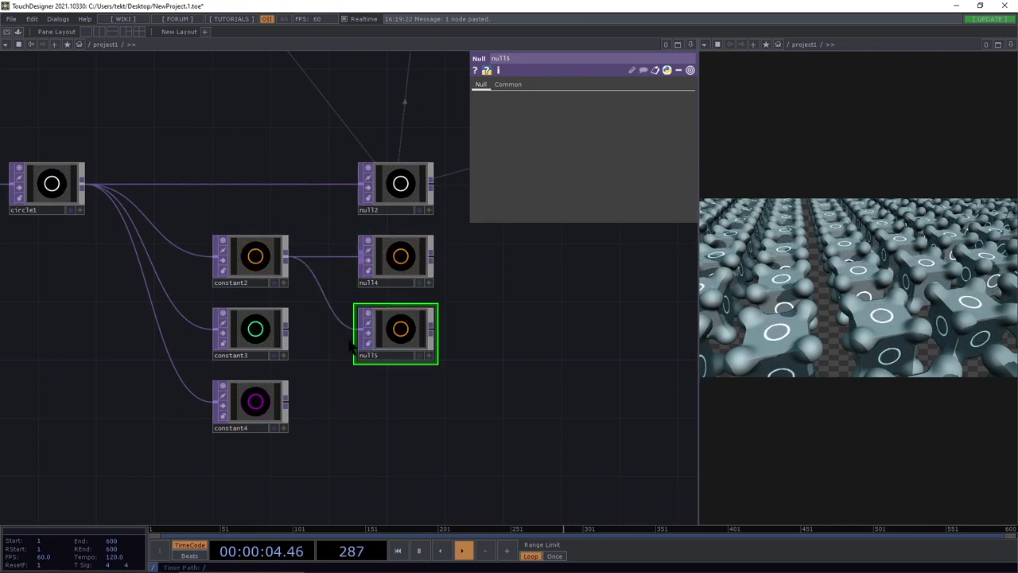
{"action": "left_click_drag", "start_coordinate": [355, 328], "coordinate": [286, 329]}
{"action": "key", "text": "ctrl+c"}
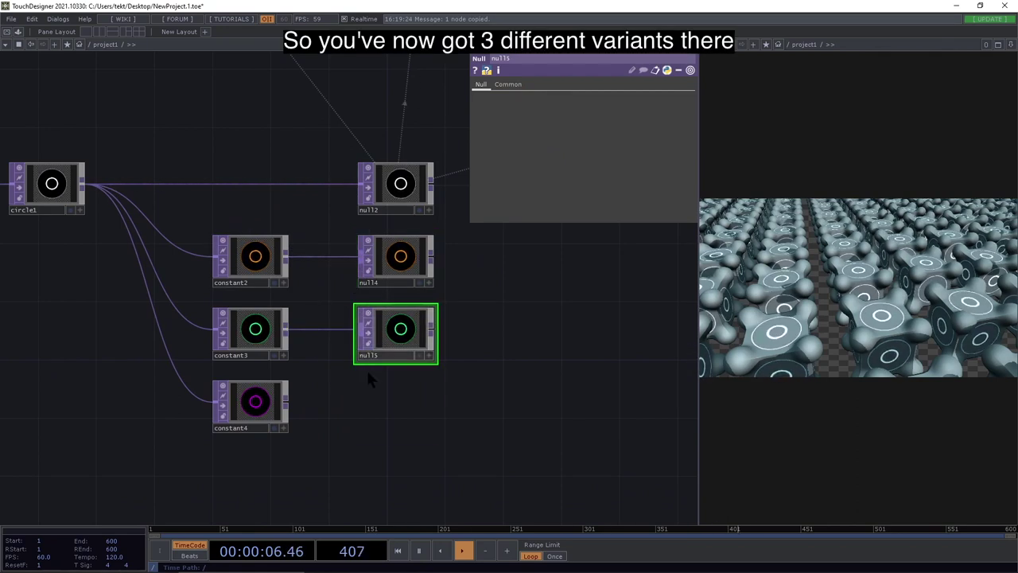
{"action": "key", "text": "ctrl+v"}
{"action": "left_click_drag", "start_coordinate": [357, 401], "coordinate": [286, 401]}
Turn on Use Separate Textures for triPlanarTextureField1.
{"action": "left_click_drag", "start_coordinate": [527, 374], "coordinate": [343, 368]}
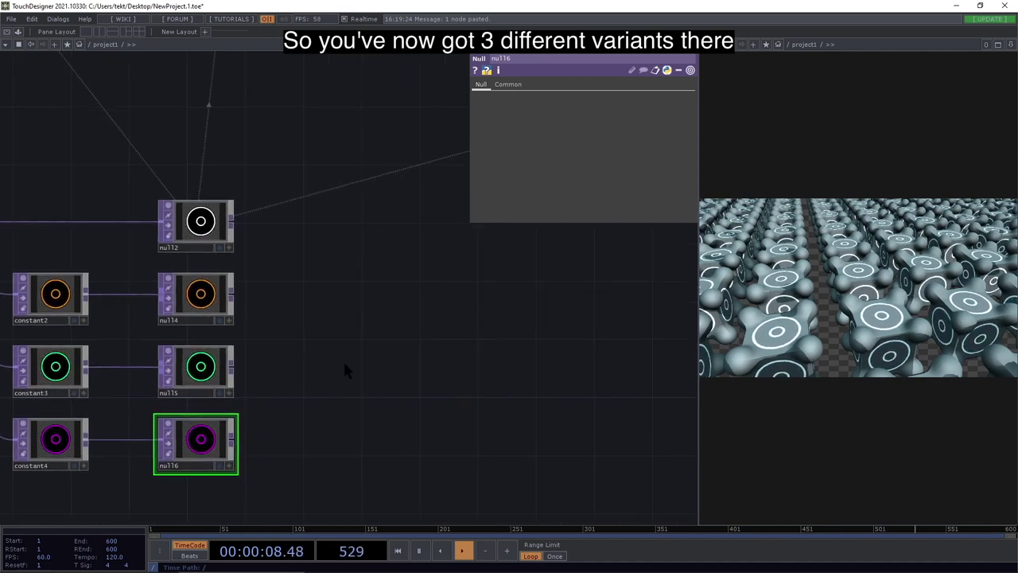
{"action": "scroll", "coordinate": [345, 370], "scroll_direction": "down", "scroll_amount": 3}
{"action": "left_click", "coordinate": [236, 112]}
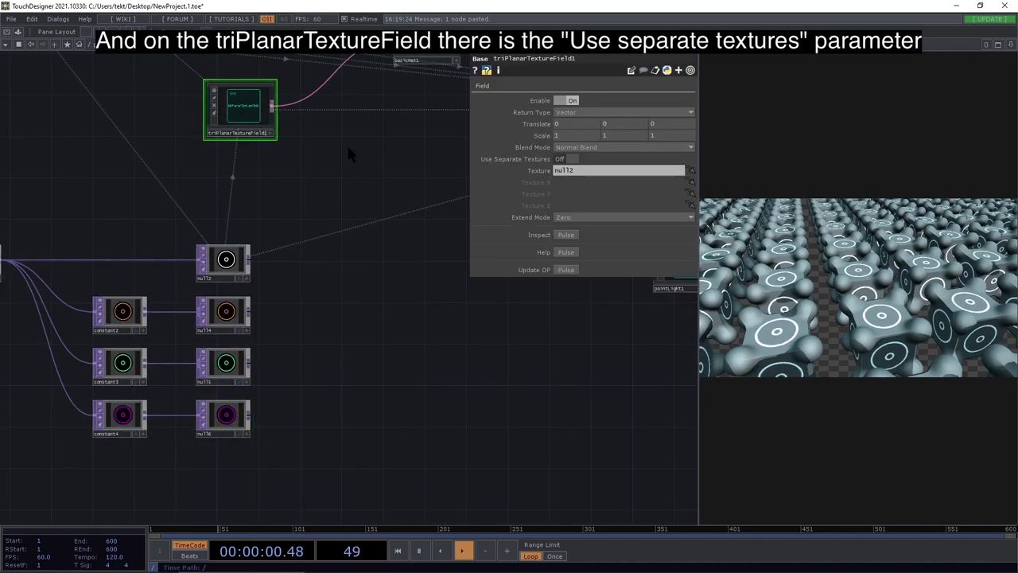
{"action": "left_click", "coordinate": [565, 160]}
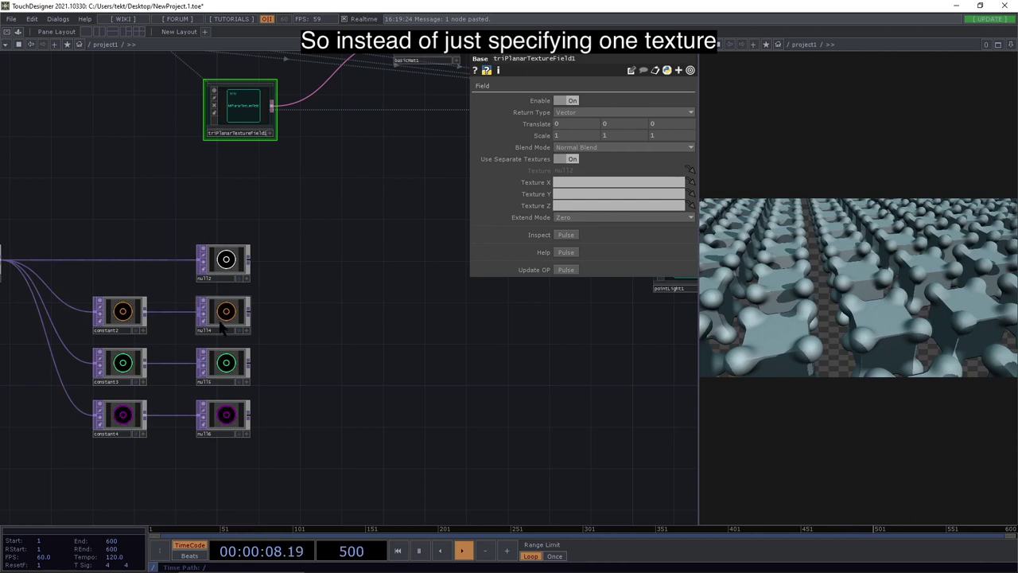
Assign null4 to Texture X, null5 to Texture Y and null6 to Texture Z of triPlanarTextureField1.
{"action": "left_click_drag", "start_coordinate": [223, 324], "coordinate": [469, 207]}
{"action": "left_click_drag", "start_coordinate": [559, 182], "coordinate": [563, 182]}
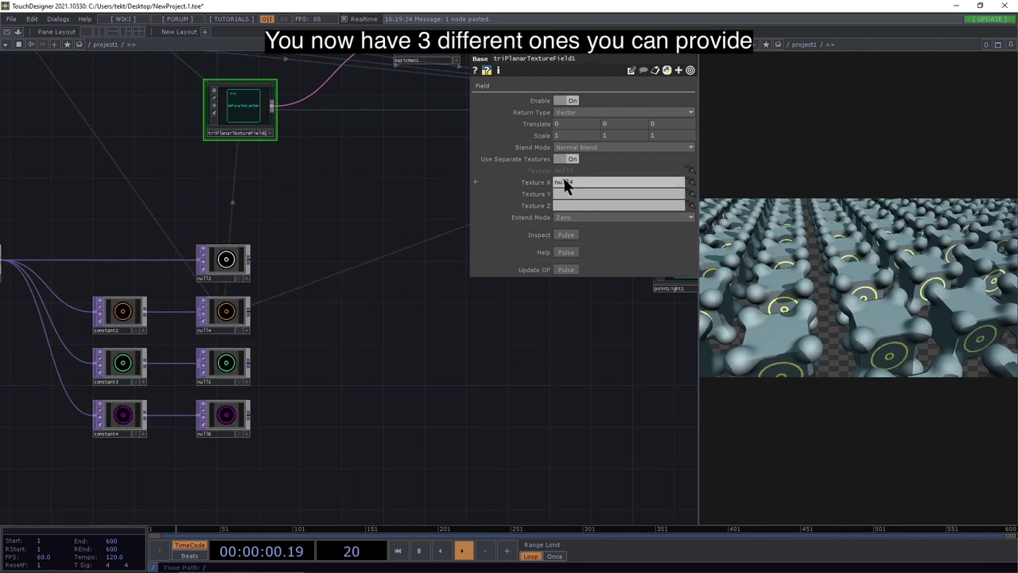
{"action": "left_click_drag", "start_coordinate": [226, 372], "coordinate": [497, 226]}
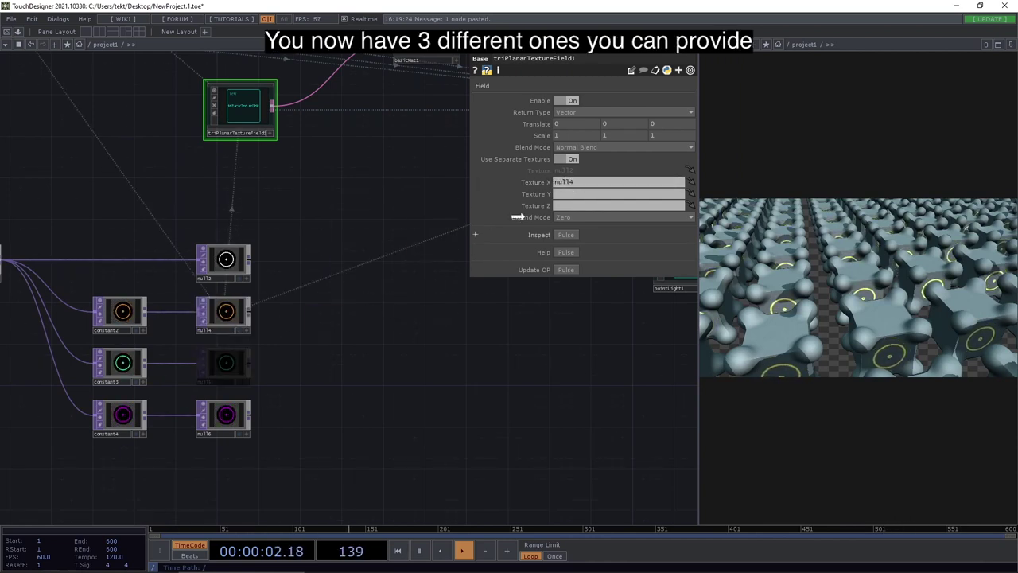
{"action": "left_click_drag", "start_coordinate": [563, 186], "coordinate": [564, 193]}
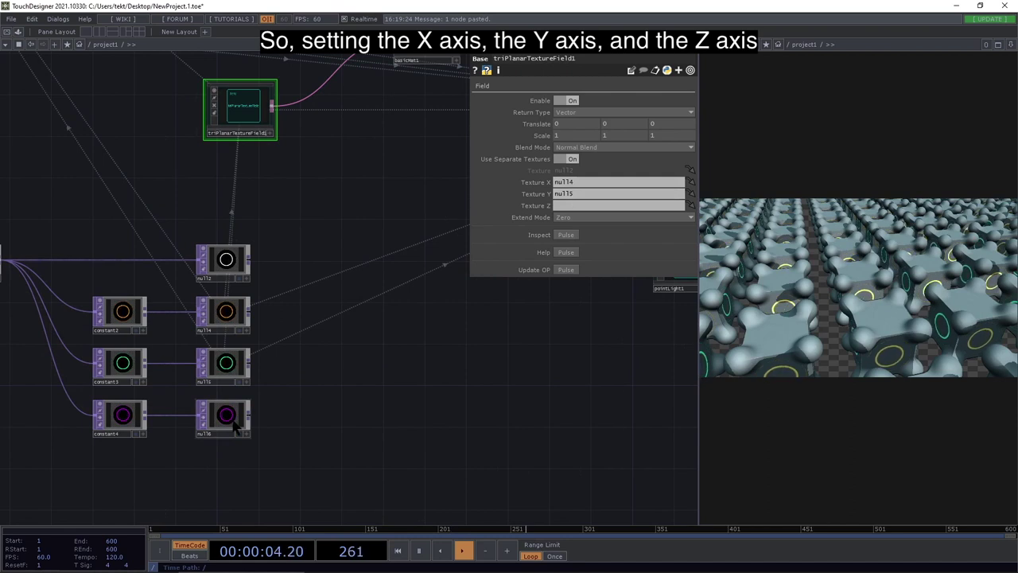
{"action": "left_click_drag", "start_coordinate": [227, 427], "coordinate": [566, 206]}
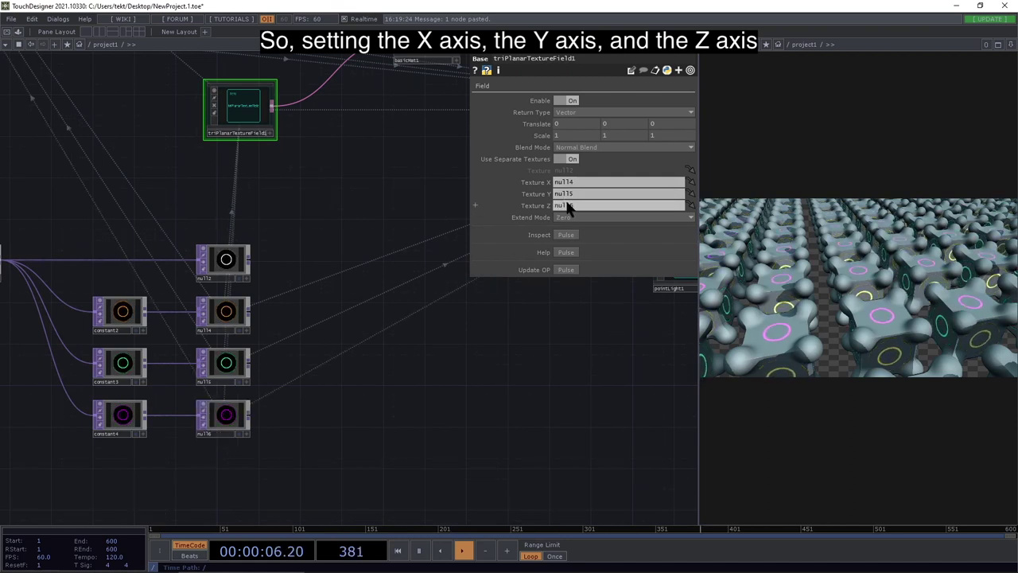
Examine how the three textures are projected on each axis in the render and review the whole node network.
{"action": "left_click_drag", "start_coordinate": [464, 366], "coordinate": [391, 383]}
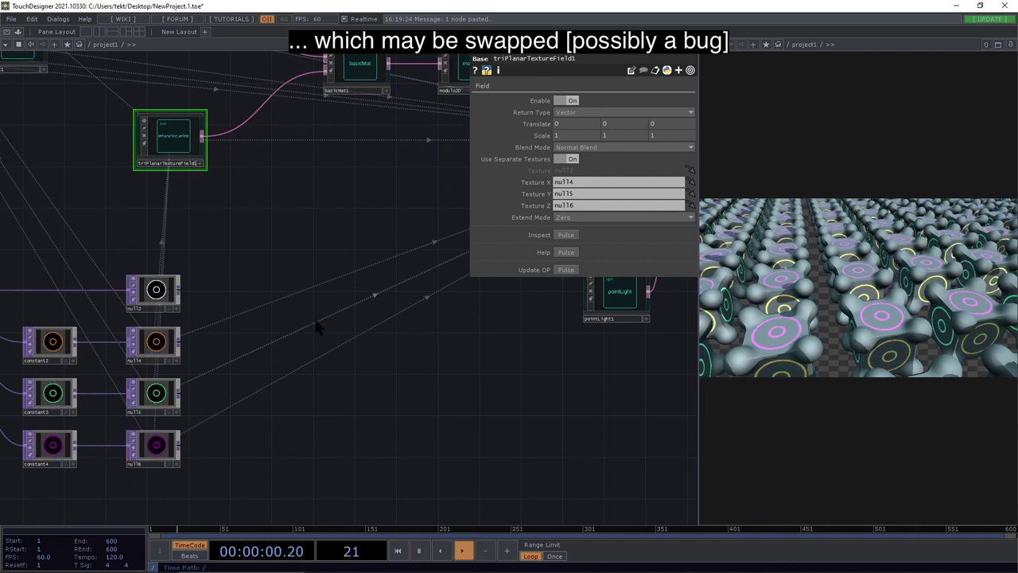
{"action": "left_click_drag", "start_coordinate": [312, 233], "coordinate": [352, 415]}
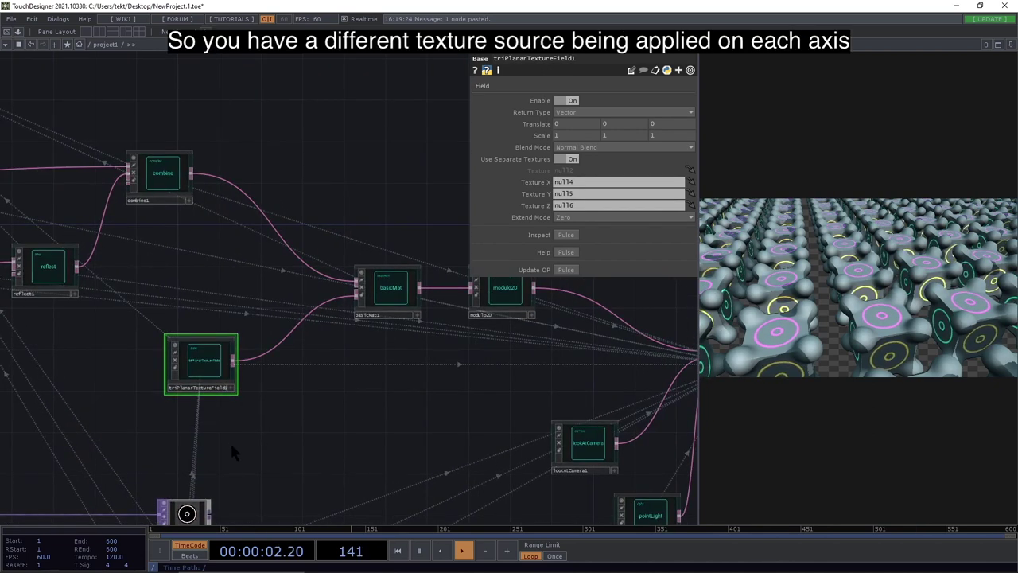
{"action": "left_click_drag", "start_coordinate": [286, 390], "coordinate": [208, 223]}
{"action": "left_click_drag", "start_coordinate": [271, 242], "coordinate": [304, 408]}
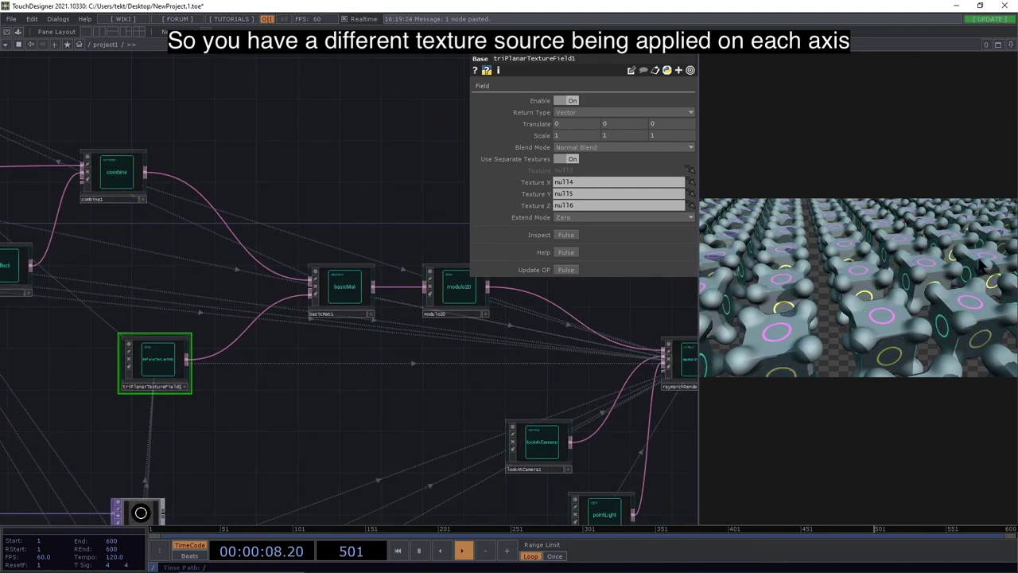
{"action": "left_click_drag", "start_coordinate": [335, 407], "coordinate": [382, 440]}
{"action": "left_click_drag", "start_coordinate": [332, 465], "coordinate": [340, 433]}
{"action": "left_click_drag", "start_coordinate": [412, 395], "coordinate": [224, 345]}
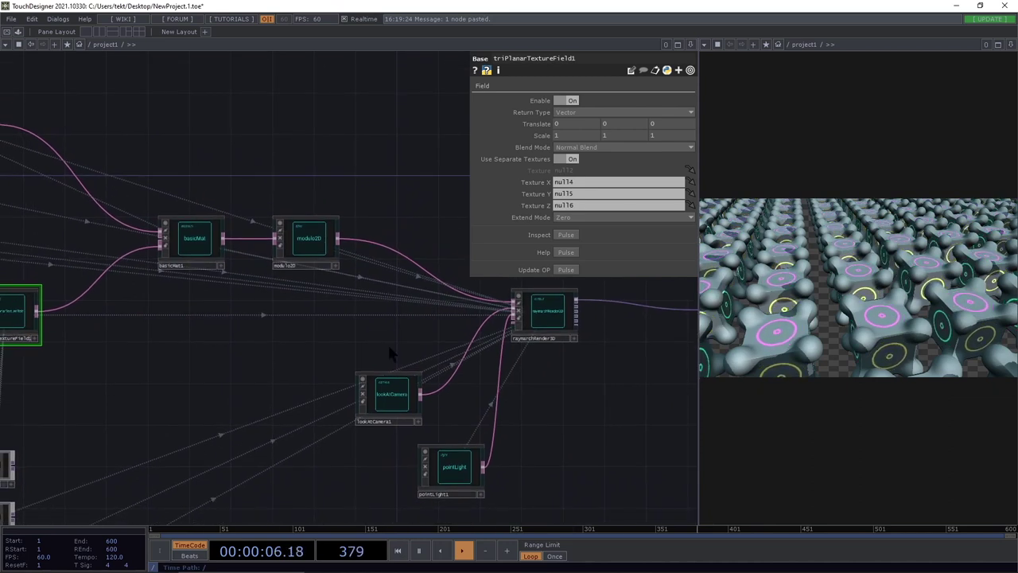
{"action": "scroll", "coordinate": [346, 382], "scroll_direction": "down", "scroll_amount": 6}
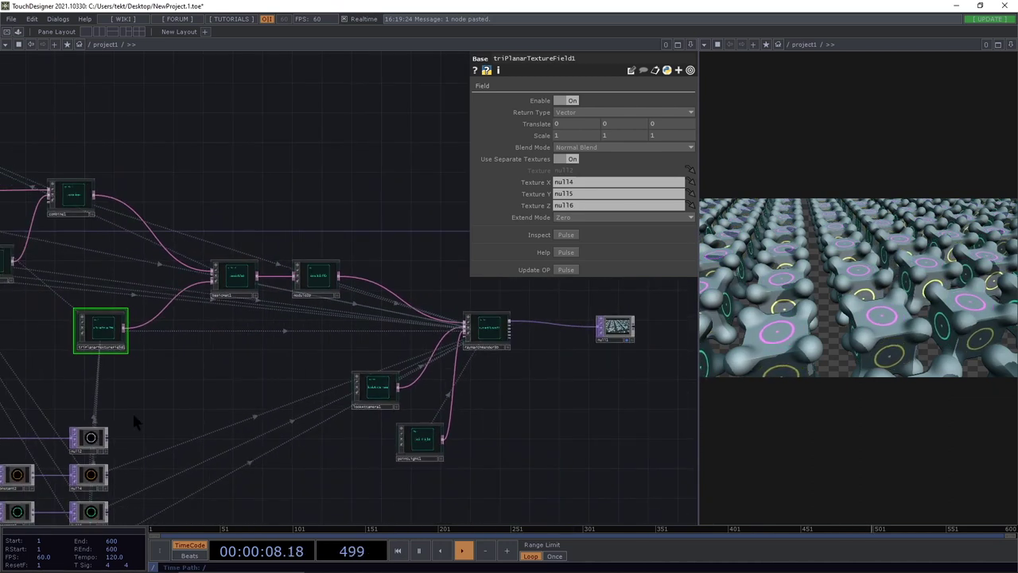
{"action": "mouse_move", "coordinate": [401, 415]}
{"action": "left_mouse_down"}
{"action": "mouse_move", "coordinate": [352, 411]}
{"action": "mouse_move", "coordinate": [415, 404]}
{"action": "left_mouse_up"}
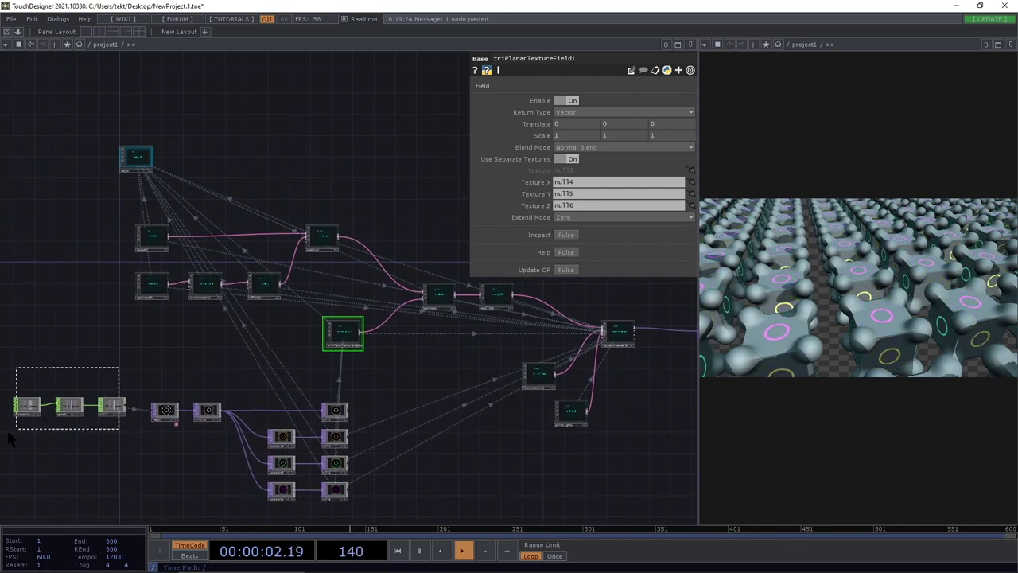
Move the three phase CHOPs into line with ramp1 and show ramp1's parameters.
{"action": "left_click_drag", "start_coordinate": [7, 432], "coordinate": [6, 434]}
{"action": "left_click_drag", "start_coordinate": [110, 403], "coordinate": [115, 408]}
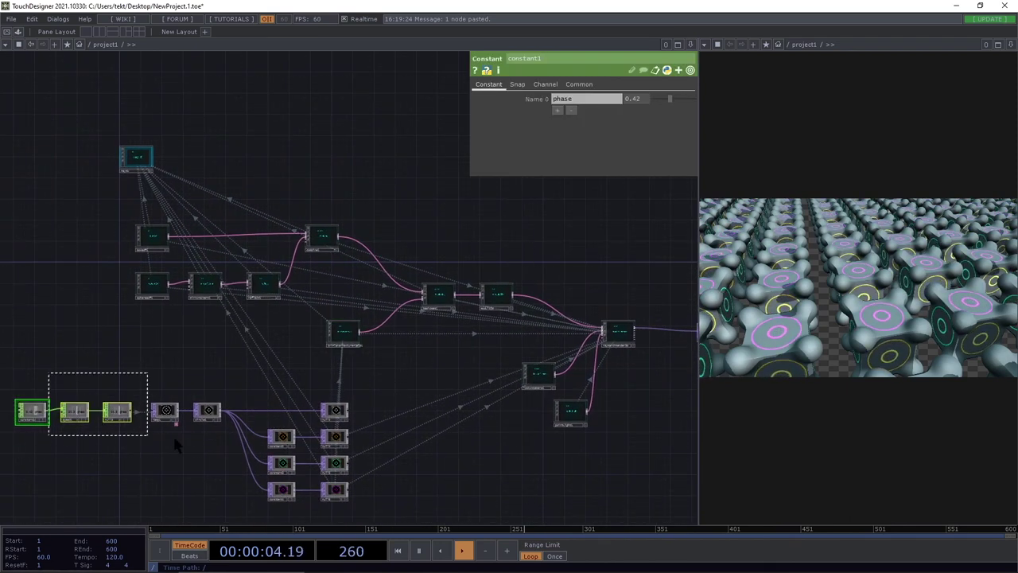
{"action": "left_click", "coordinate": [165, 412]}
{"action": "left_click_drag", "start_coordinate": [203, 413], "coordinate": [204, 434]}
Review the settings of sphereSdf1, mirrorOctant1 and reflect1, and preview reflect1's spheres in the RayTK Inspector.
{"action": "scroll", "coordinate": [101, 142], "scroll_direction": "up", "scroll_amount": 5}
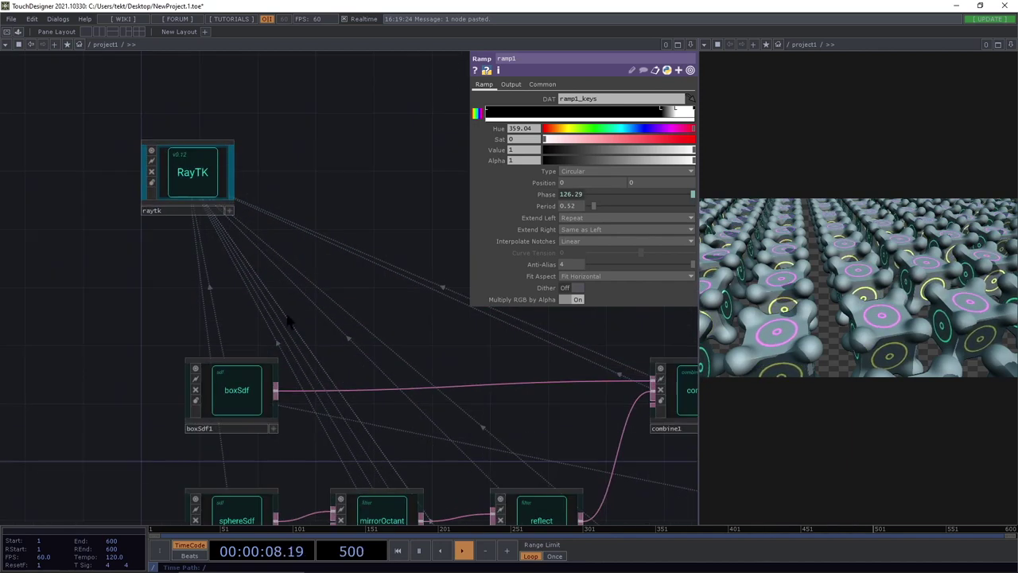
{"action": "left_click_drag", "start_coordinate": [343, 312], "coordinate": [204, 214]}
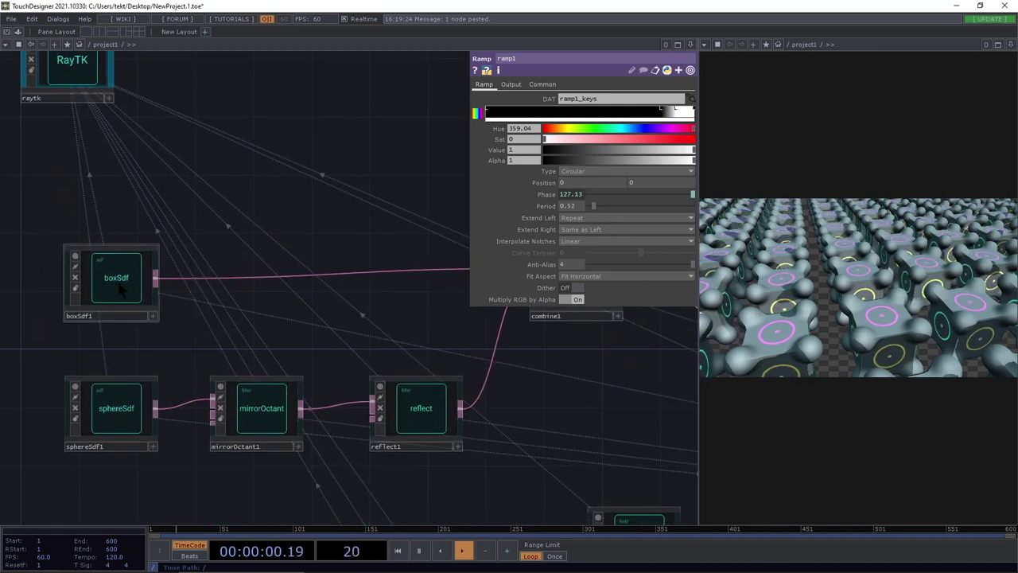
{"action": "left_click_drag", "start_coordinate": [347, 342], "coordinate": [319, 348]}
{"action": "left_click", "coordinate": [87, 432]}
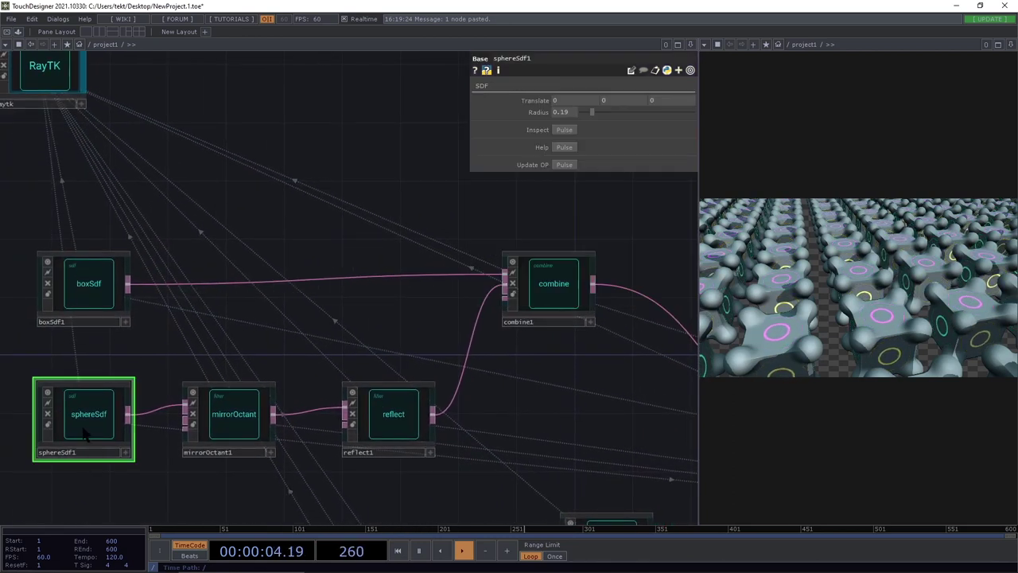
{"action": "left_click", "coordinate": [231, 427]}
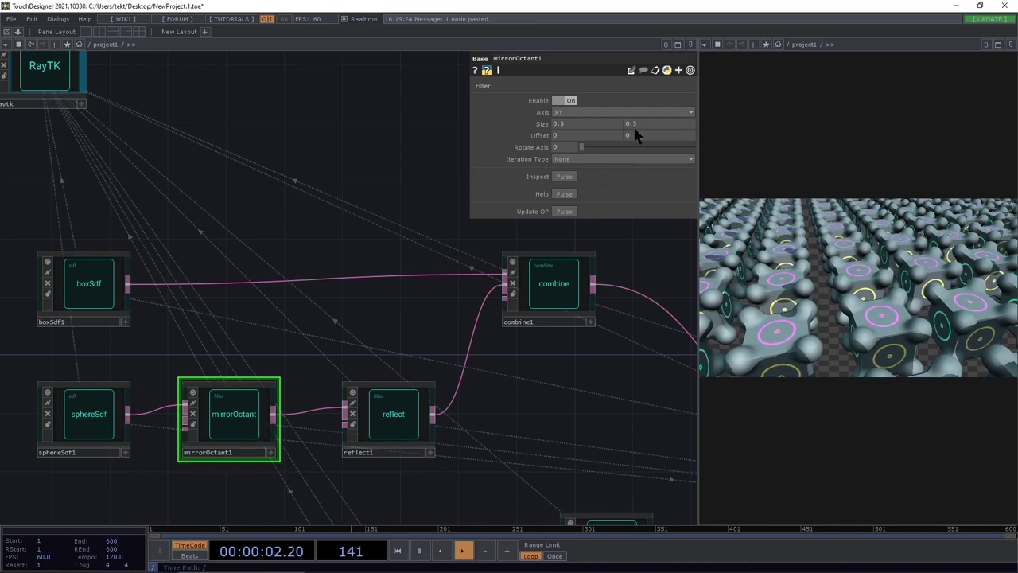
{"action": "left_click", "coordinate": [389, 427]}
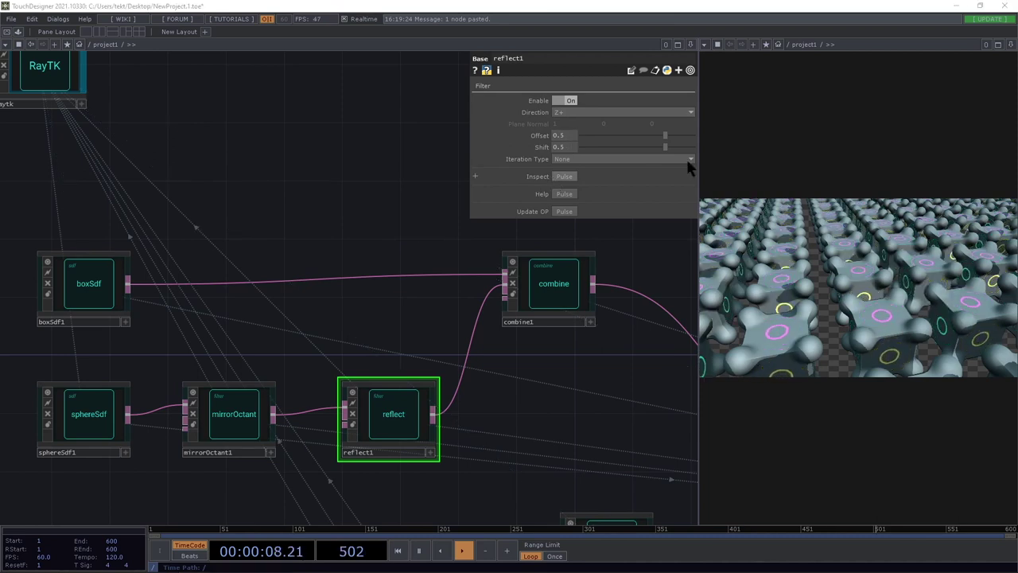
{"action": "left_click_drag", "start_coordinate": [1017, 374], "coordinate": [492, 2]}
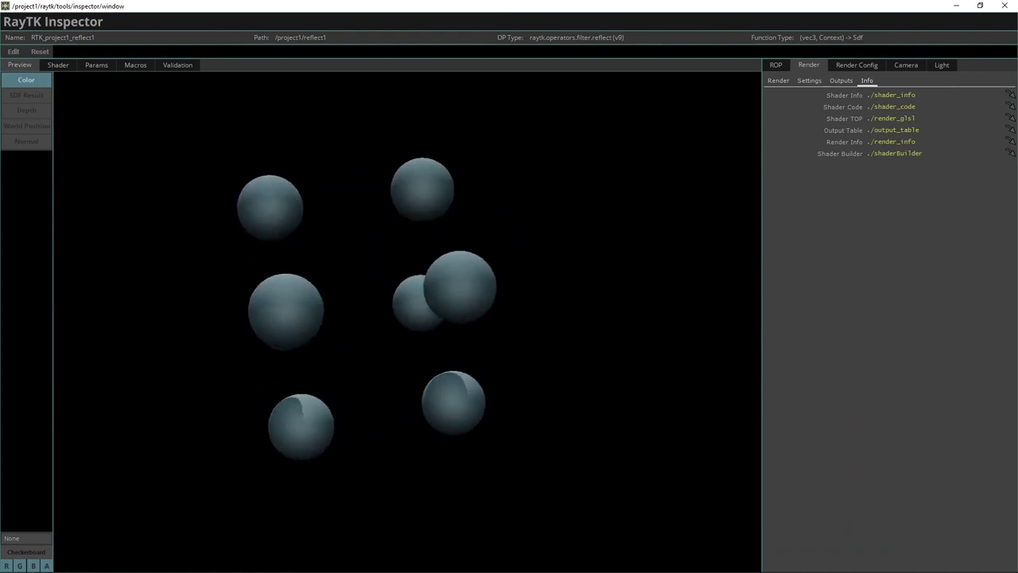
{"action": "left_click", "coordinate": [1003, 6]}
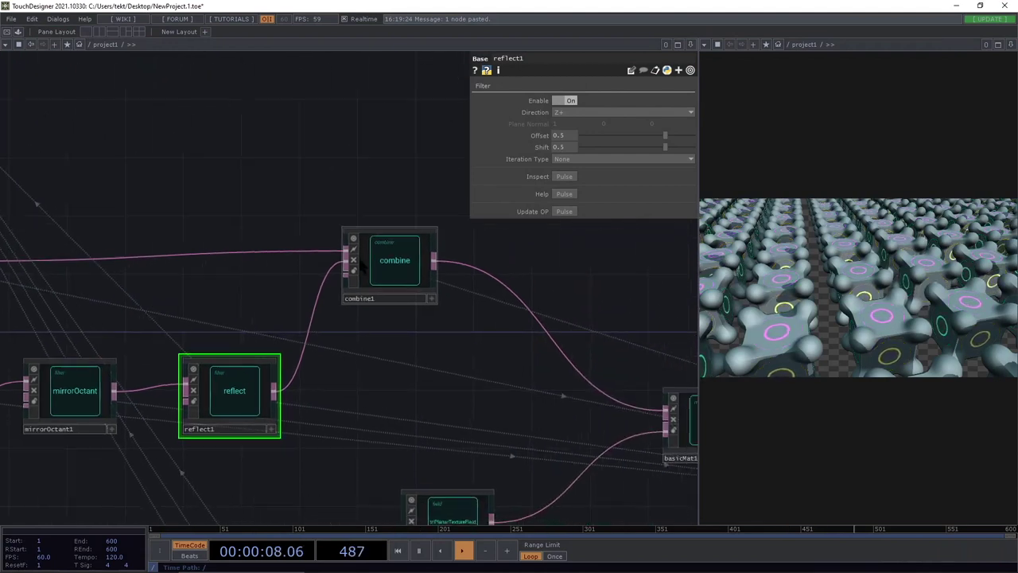
Set the Smooth Union radius of combine1 to 0.219.
{"action": "left_click", "coordinate": [364, 266]}
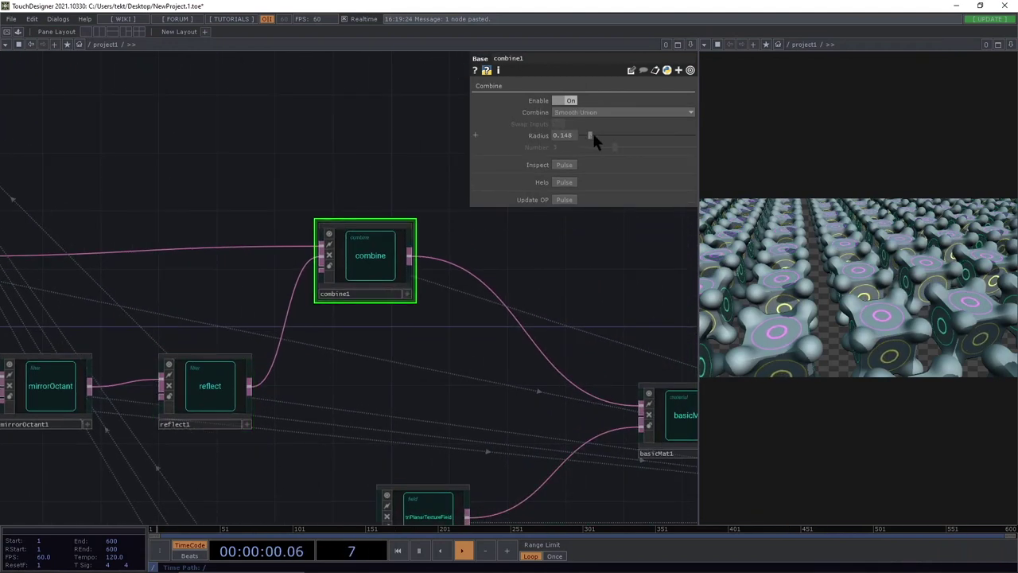
{"action": "left_click_drag", "start_coordinate": [590, 140], "coordinate": [575, 166]}
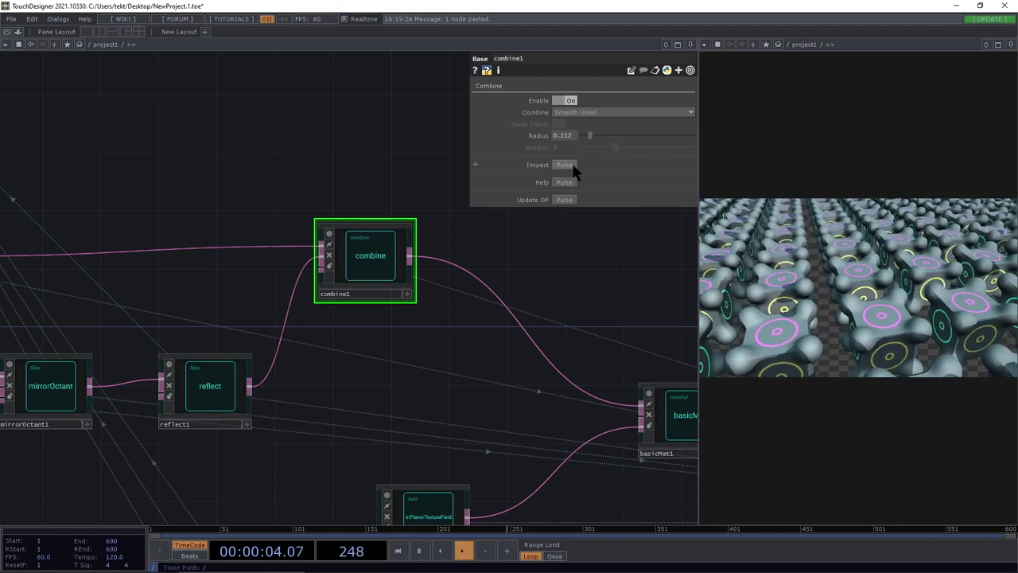
{"action": "left_click_drag", "start_coordinate": [442, 404], "coordinate": [185, 307]}
Review the parameters of basicMat1 and triPlanarTextureField1, along with the coloured ring textures feeding the field.
{"action": "scroll", "coordinate": [263, 390], "scroll_direction": "down", "scroll_amount": 4}
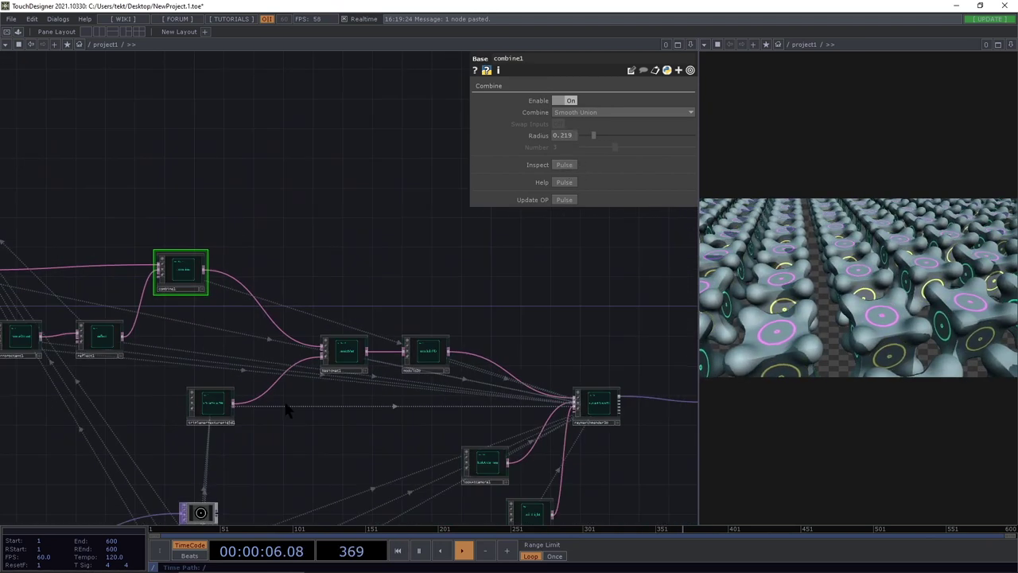
{"action": "scroll", "coordinate": [284, 407], "scroll_direction": "up", "scroll_amount": 2}
{"action": "scroll", "coordinate": [343, 360], "scroll_direction": "up", "scroll_amount": 2}
{"action": "left_click", "coordinate": [387, 322]}
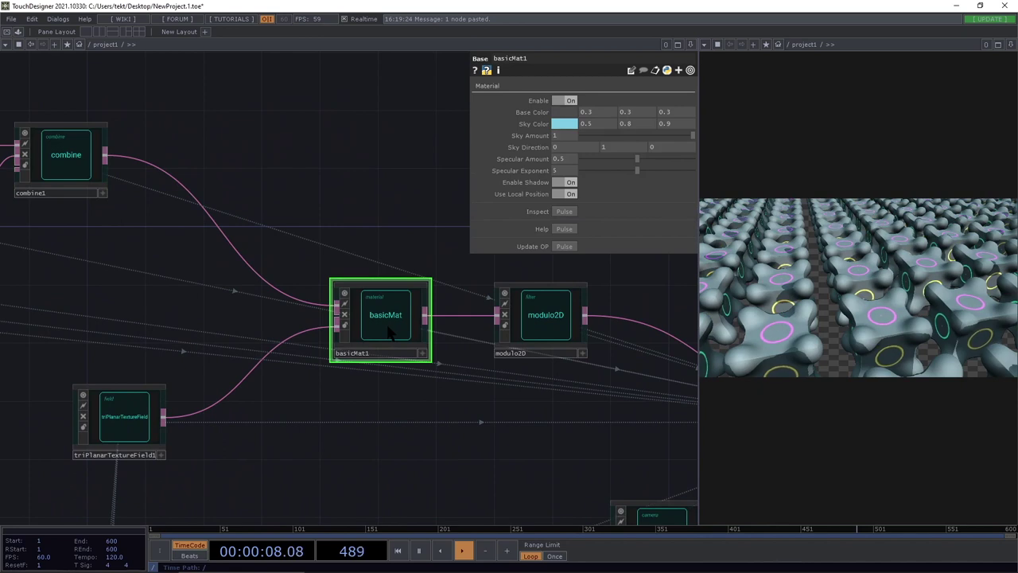
{"action": "left_click_drag", "start_coordinate": [384, 410], "coordinate": [379, 384]}
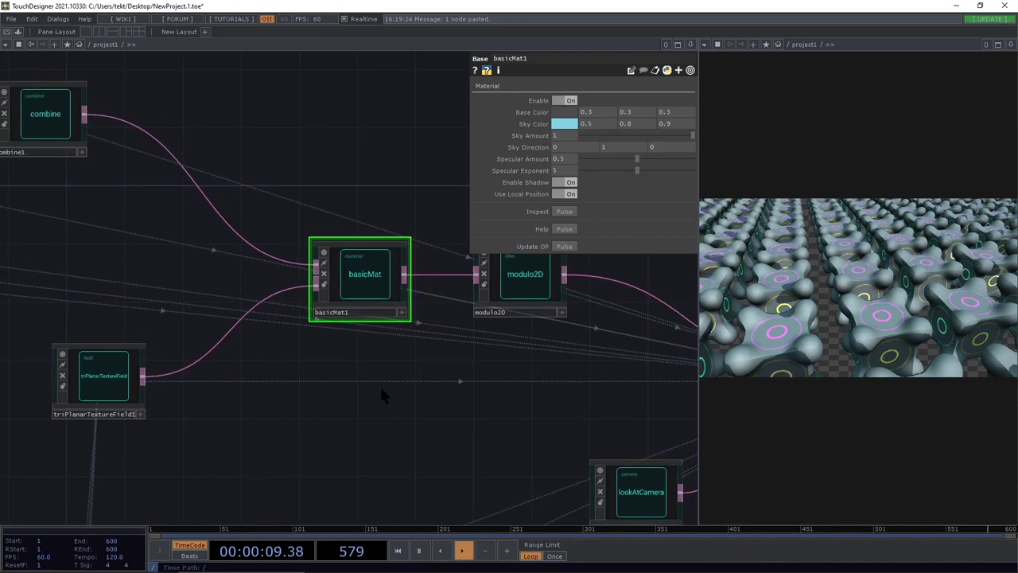
{"action": "left_click", "coordinate": [98, 389]}
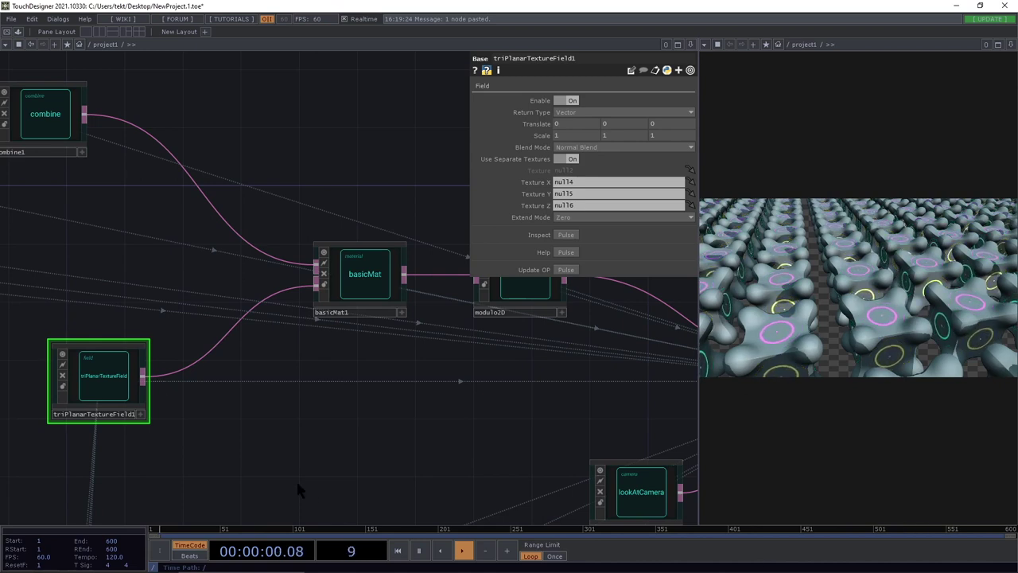
{"action": "left_click_drag", "start_coordinate": [396, 406], "coordinate": [609, 245]}
{"action": "left_click_drag", "start_coordinate": [468, 450], "coordinate": [569, 358]}
{"action": "scroll", "coordinate": [569, 358], "scroll_direction": "down", "scroll_amount": 3}
{"action": "left_click_drag", "start_coordinate": [538, 397], "coordinate": [473, 364]}
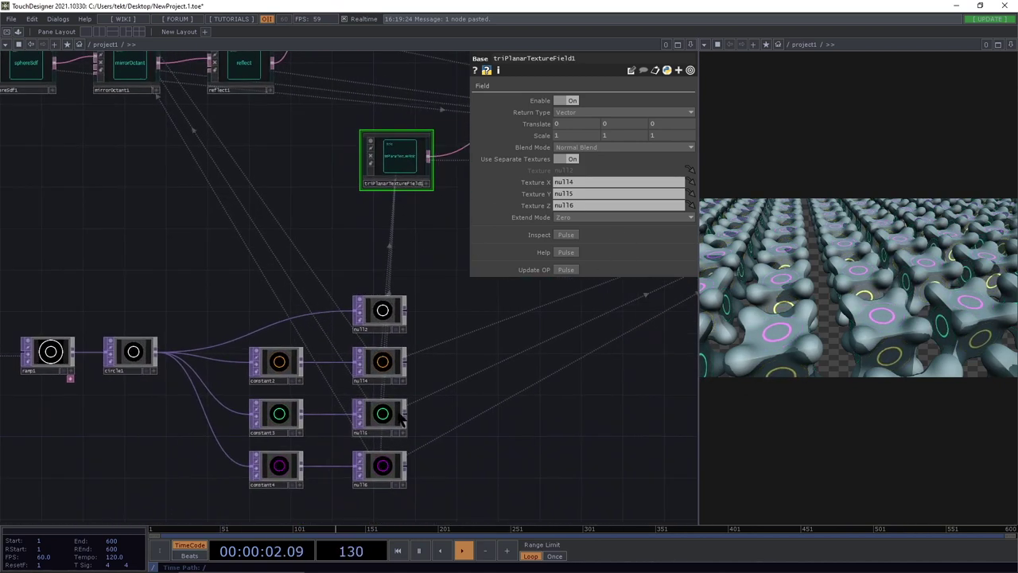
{"action": "scroll", "coordinate": [386, 398], "scroll_direction": "up", "scroll_amount": 3}
{"action": "left_click_drag", "start_coordinate": [589, 325], "coordinate": [420, 427]}
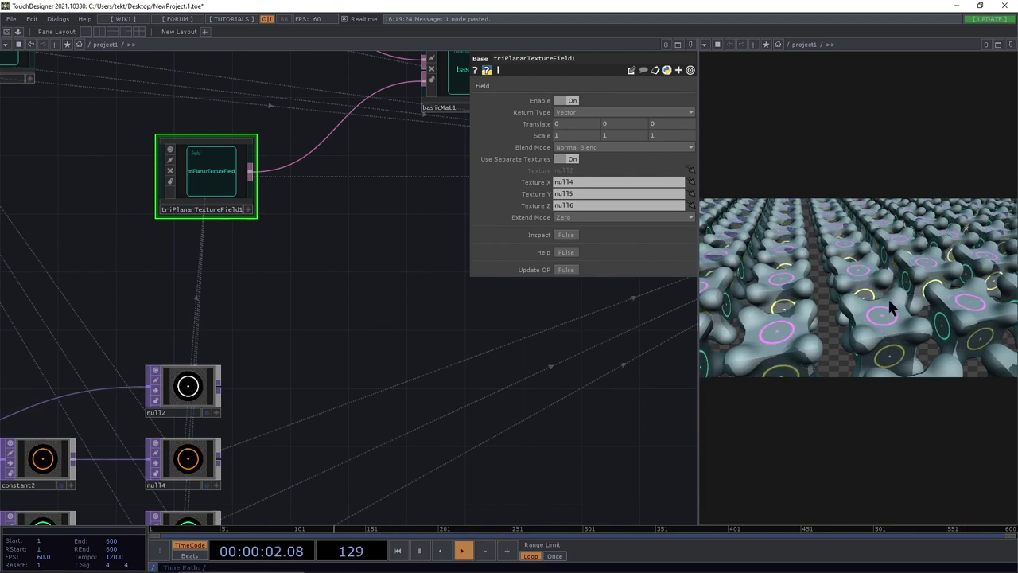
Set both Size values of modulo2D to 1.839, tiling the shapes along the ZX axes.
{"action": "left_click_drag", "start_coordinate": [593, 348], "coordinate": [334, 473]}
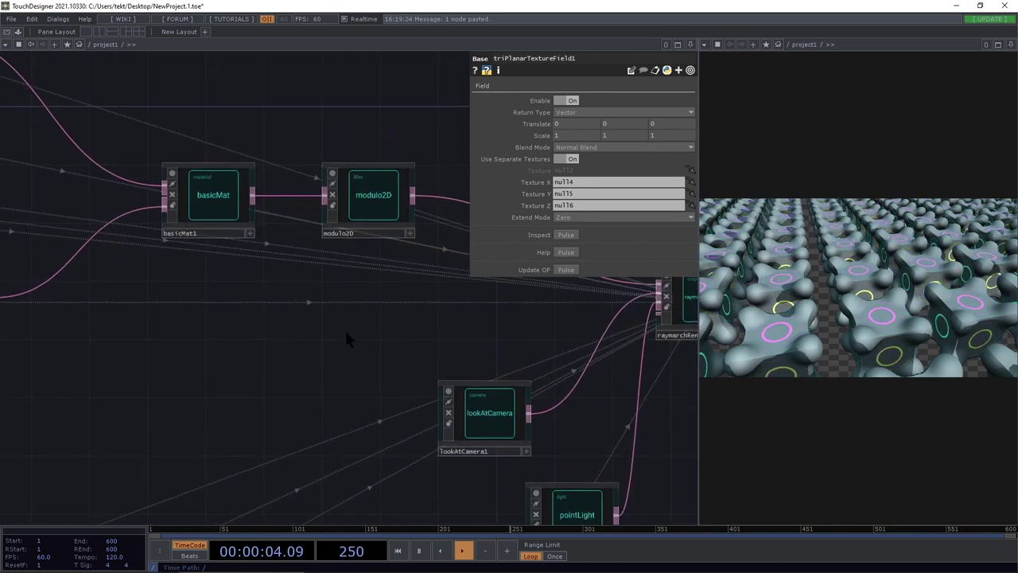
{"action": "left_click_drag", "start_coordinate": [346, 330], "coordinate": [345, 416]}
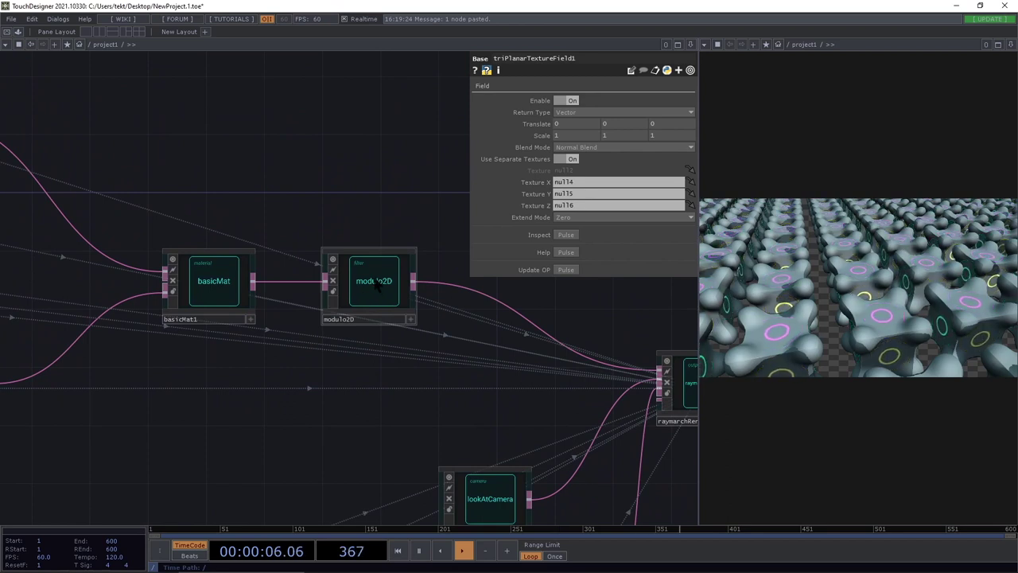
{"action": "left_click", "coordinate": [374, 282]}
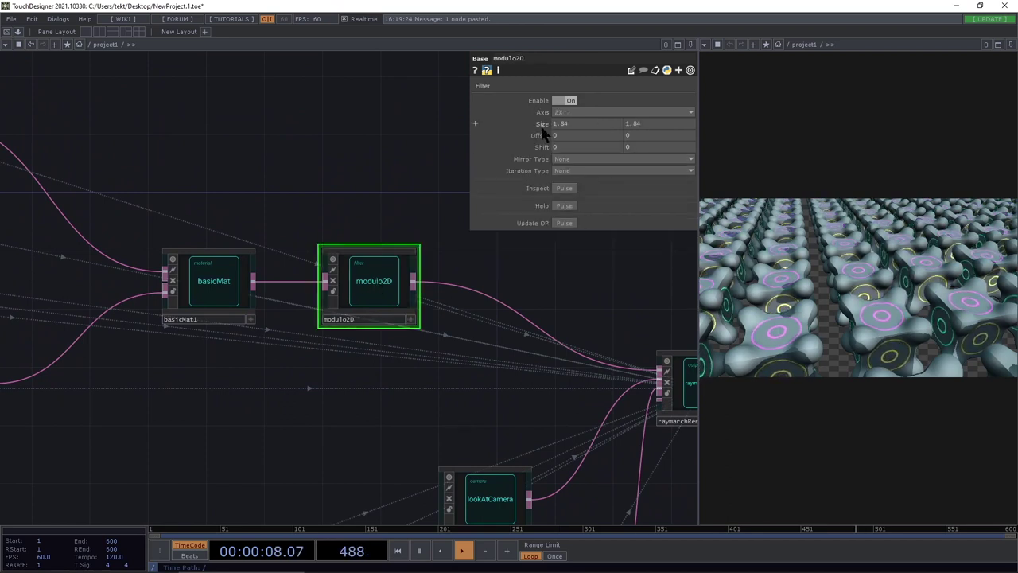
{"action": "middle_click_drag", "start_coordinate": [564, 127], "coordinate": [521, 131]}
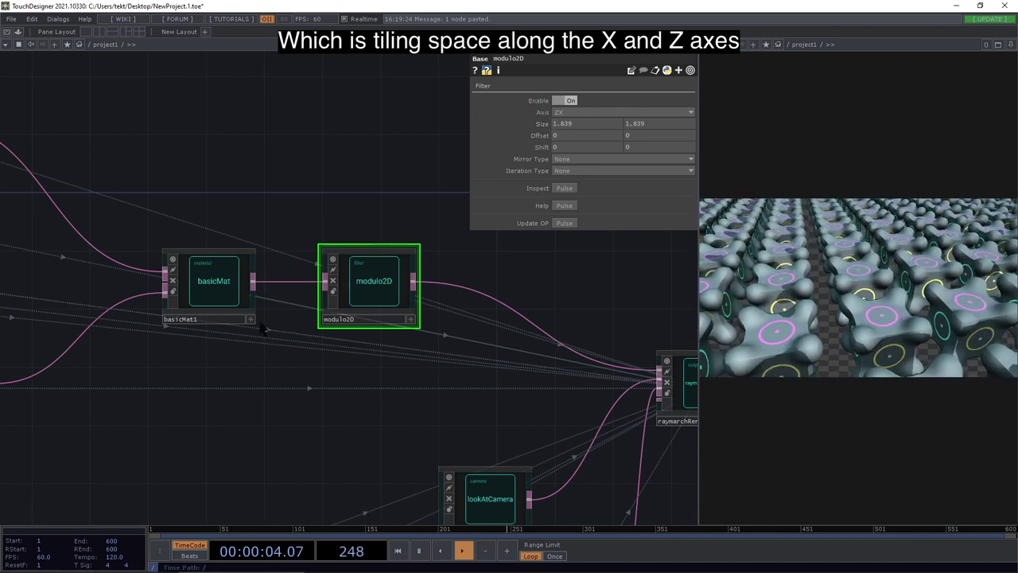
Examine the chain from modulo2D into raymarchRender3D and the parameters of basicMat1 ahead of the tiling.
{"action": "left_click_drag", "start_coordinate": [427, 382], "coordinate": [204, 307]}
{"action": "left_click_drag", "start_coordinate": [50, 226], "coordinate": [136, 233]}
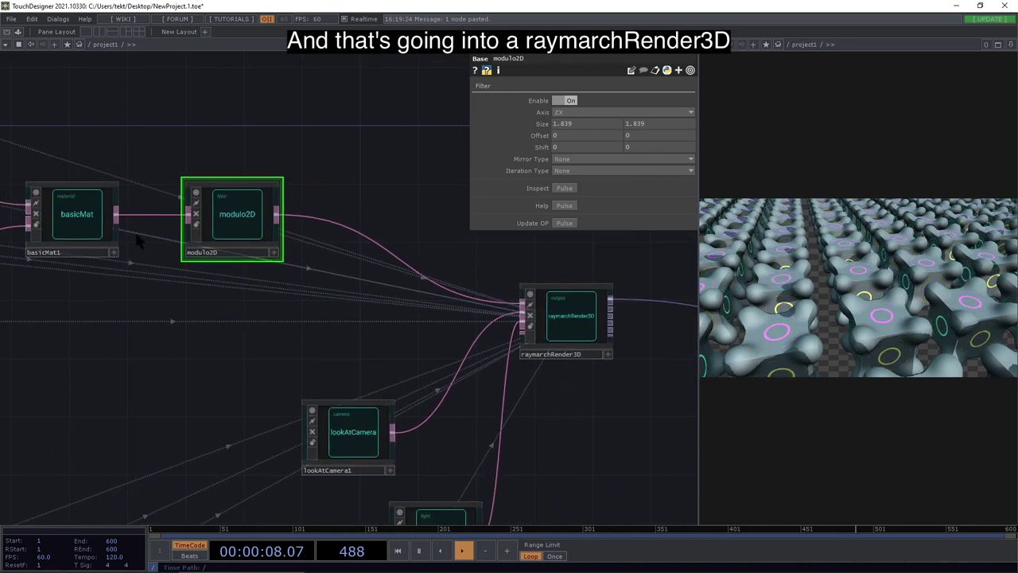
{"action": "left_click", "coordinate": [61, 223]}
{"action": "left_click_drag", "start_coordinate": [282, 377], "coordinate": [498, 418]}
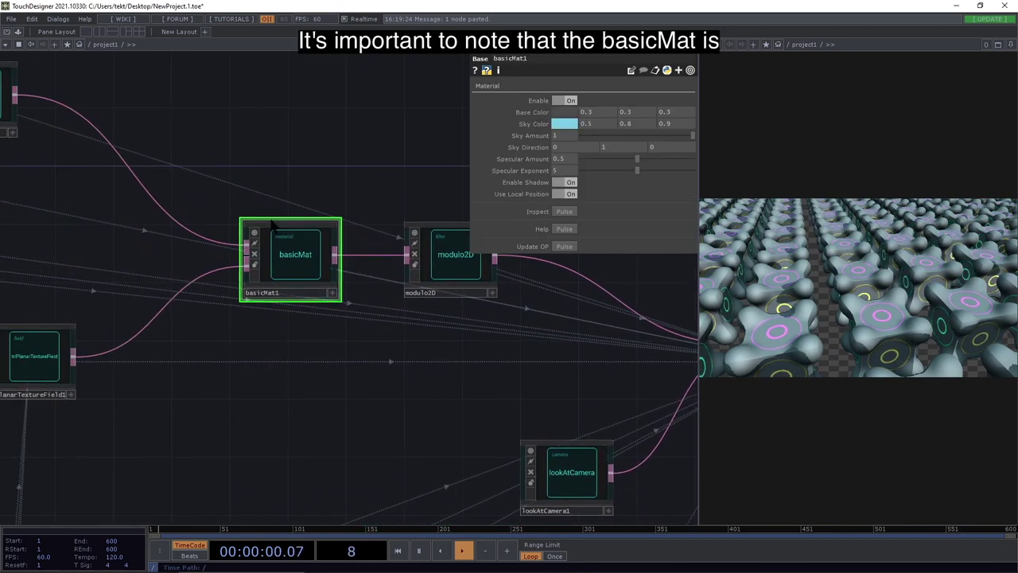
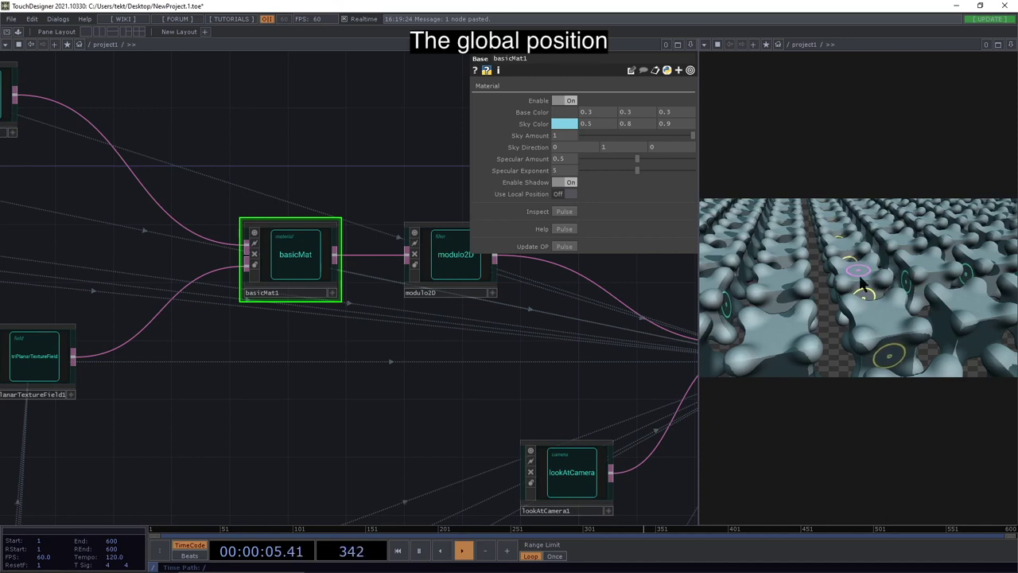
Test modulo2D with both Shift values at 0.2, re-enable Use Local Position on basicMat1, and return both Shift values to 0.
{"action": "left_click", "coordinate": [456, 276]}
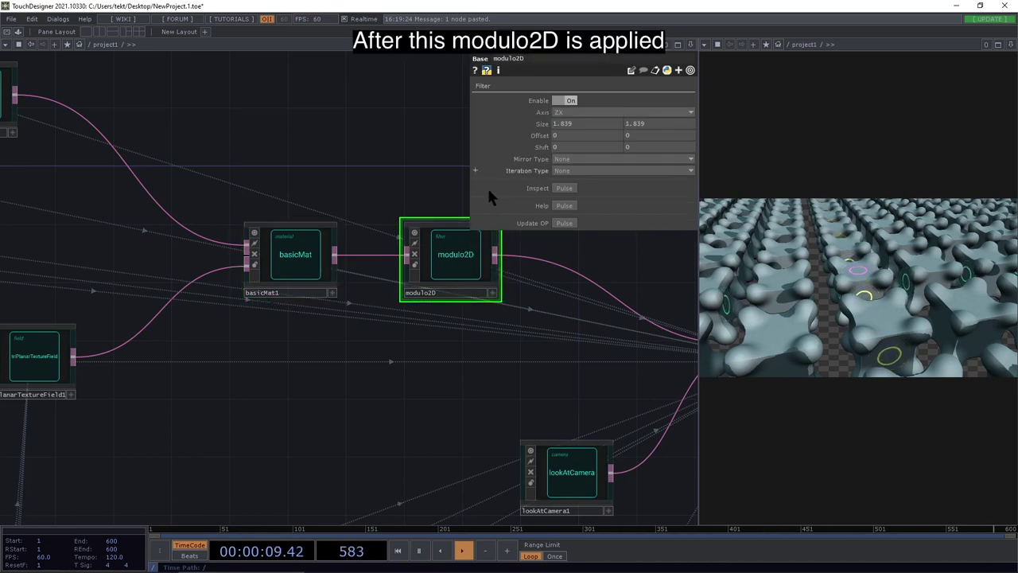
{"action": "middle_click_drag", "start_coordinate": [544, 147], "coordinate": [527, 132]}
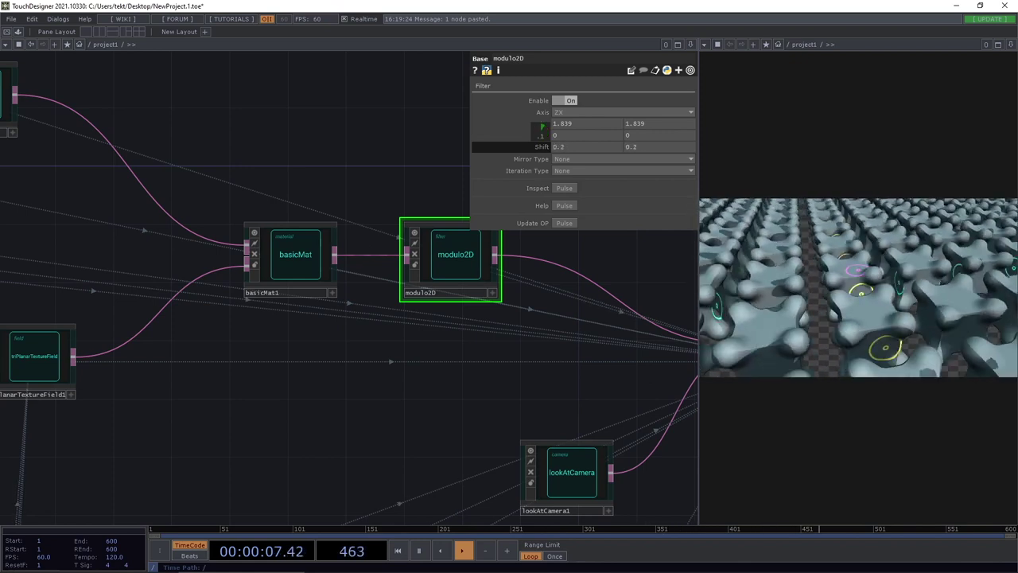
{"action": "left_click", "coordinate": [309, 280]}
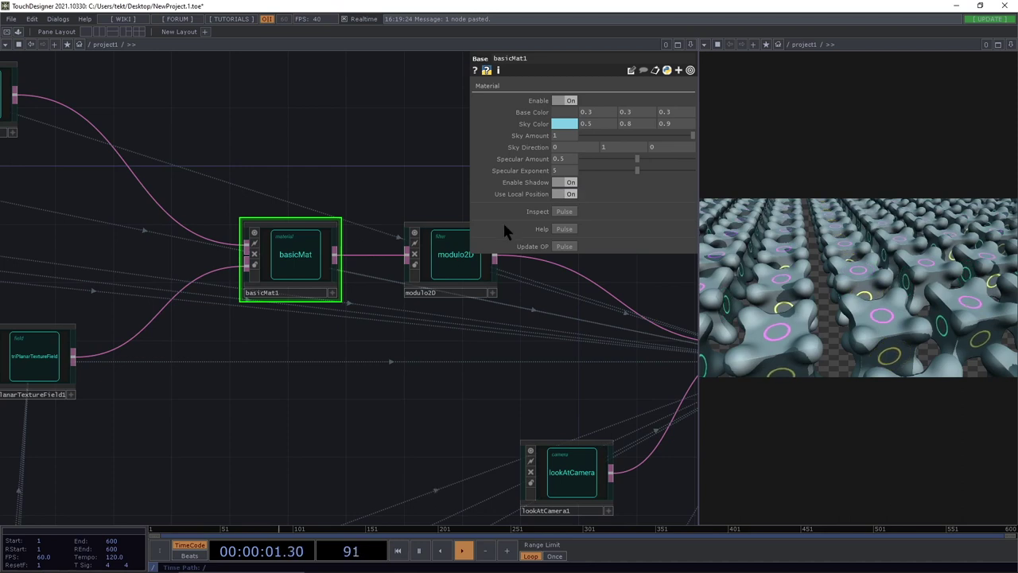
{"action": "left_click", "coordinate": [454, 266]}
{"action": "middle_click_drag", "start_coordinate": [535, 148], "coordinate": [530, 131]}
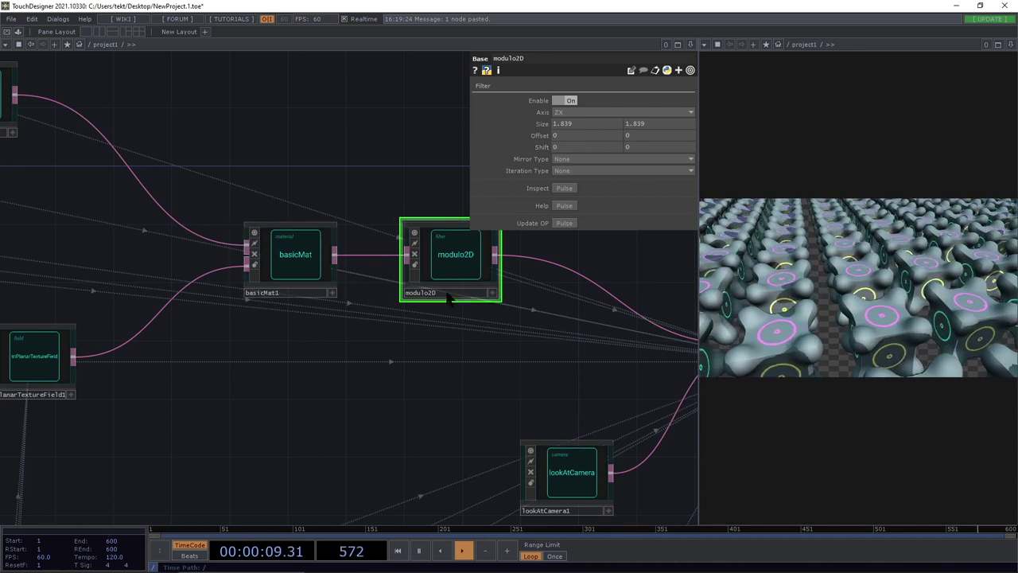
Review the whole network from the texture and shape branches through basicMat1 and modulo2D to the render and its output.
{"action": "left_click_drag", "start_coordinate": [417, 382], "coordinate": [86, 345]}
{"action": "scroll", "coordinate": [162, 377], "scroll_direction": "down", "scroll_amount": 3}
{"action": "left_click_drag", "start_coordinate": [239, 374], "coordinate": [805, 277]}
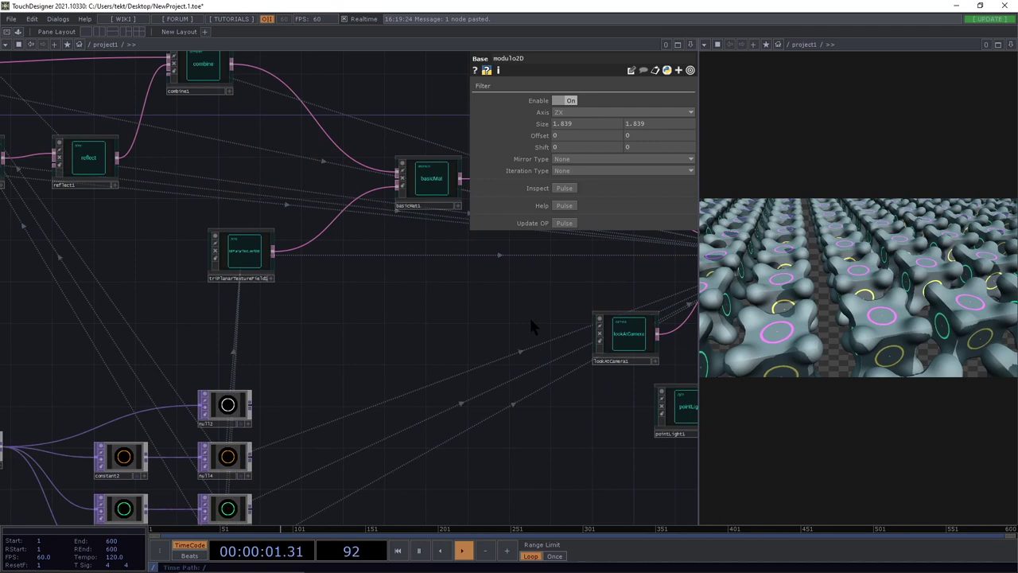
{"action": "key", "text": "h"}
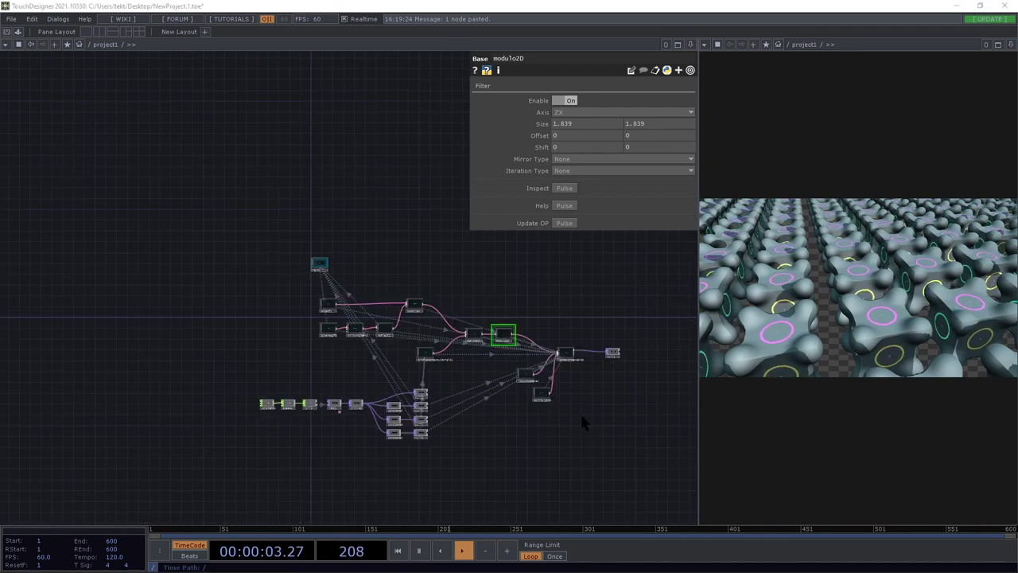
{"action": "scroll", "coordinate": [578, 398], "scroll_direction": "up", "scroll_amount": 5}
{"action": "left_click_drag", "start_coordinate": [506, 406], "coordinate": [247, 421]}
{"action": "left_click_drag", "start_coordinate": [407, 416], "coordinate": [590, 425]}
{"action": "scroll", "coordinate": [520, 414], "scroll_direction": "up", "scroll_amount": 1}
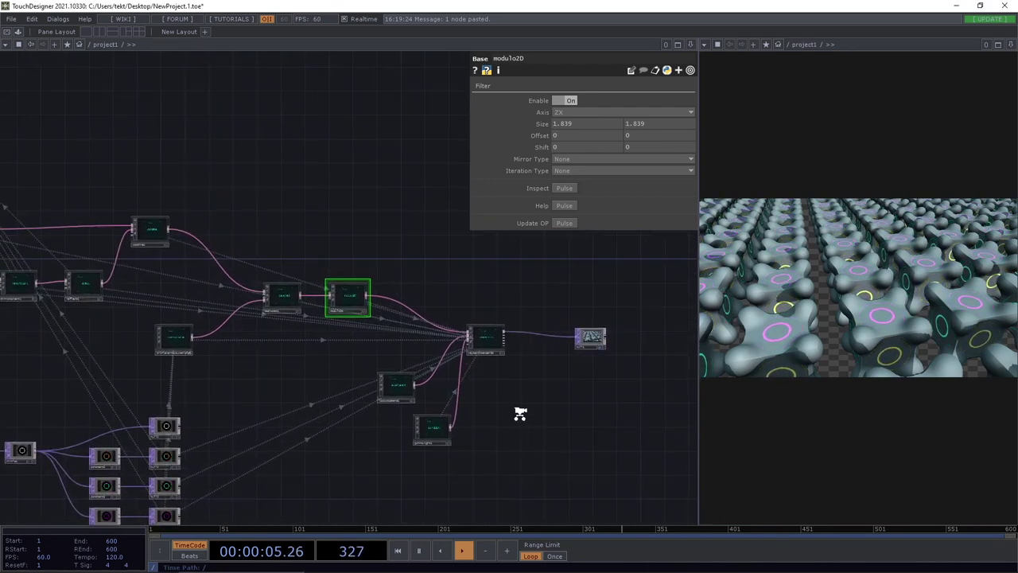
{"action": "scroll", "coordinate": [520, 413], "scroll_direction": "up", "scroll_amount": 2}
{"action": "left_click_drag", "start_coordinate": [343, 181], "coordinate": [657, 247]}
Move all nodes upstream of modulo2D, including raytk, basicMat1 and the texture chain, away from it to open a gap.
{"action": "scroll", "coordinate": [314, 245], "scroll_direction": "down", "scroll_amount": 3}
{"action": "left_click_drag", "start_coordinate": [283, 183], "coordinate": [233, 113]}
{"action": "right_click_drag", "start_coordinate": [2, 107], "coordinate": [446, 524]}
{"action": "left_click_drag", "start_coordinate": [374, 182], "coordinate": [424, 171]}
{"action": "left_click_drag", "start_coordinate": [465, 316], "coordinate": [397, 319]}
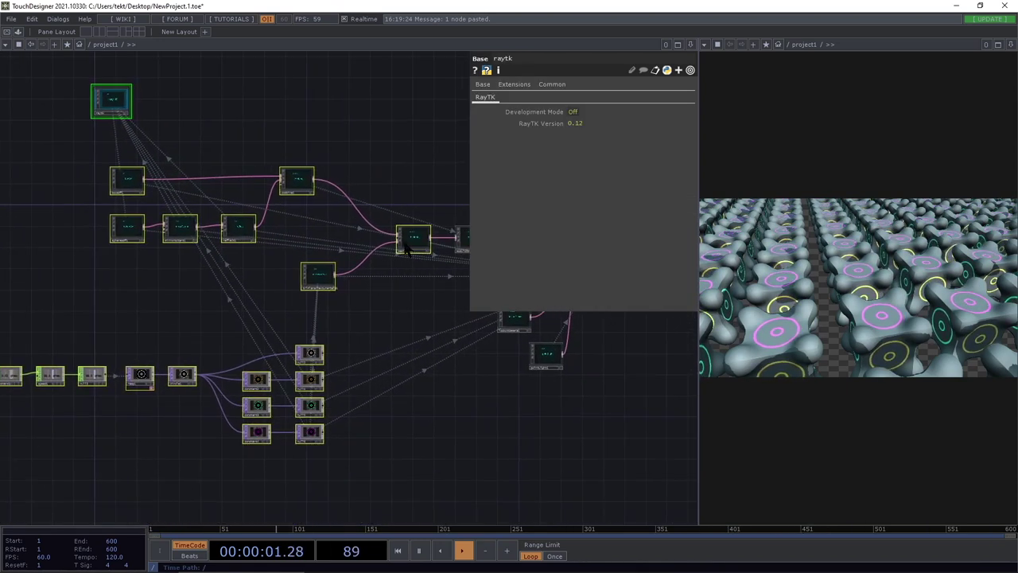
{"action": "left_click_drag", "start_coordinate": [412, 240], "coordinate": [311, 239]}
{"action": "left_click", "coordinate": [334, 200]}
Add a RayTK rotate filter near the gap between basicMat1 and modulo2D.
{"action": "scroll", "coordinate": [422, 199], "scroll_direction": "up", "scroll_amount": 3}
{"action": "left_click_drag", "start_coordinate": [434, 261], "coordinate": [256, 376]}
{"action": "left_click_drag", "start_coordinate": [390, 286], "coordinate": [574, 284]}
{"action": "left_click_drag", "start_coordinate": [391, 332], "coordinate": [351, 344]}
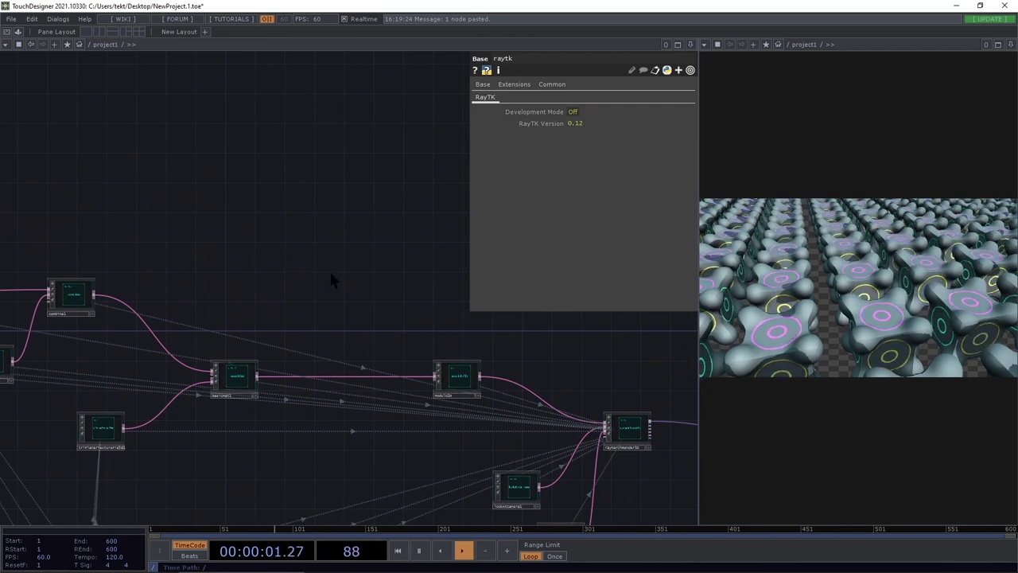
{"action": "key", "text": "alt+r"}
{"action": "scroll", "coordinate": [330, 303], "scroll_direction": "down", "scroll_amount": 3}
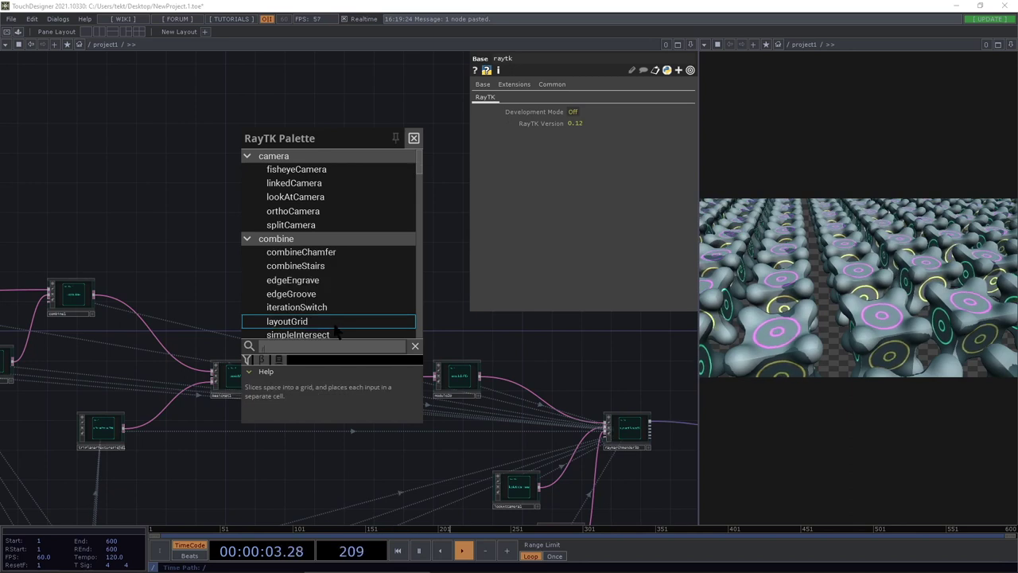
{"action": "type", "text": "rot"}
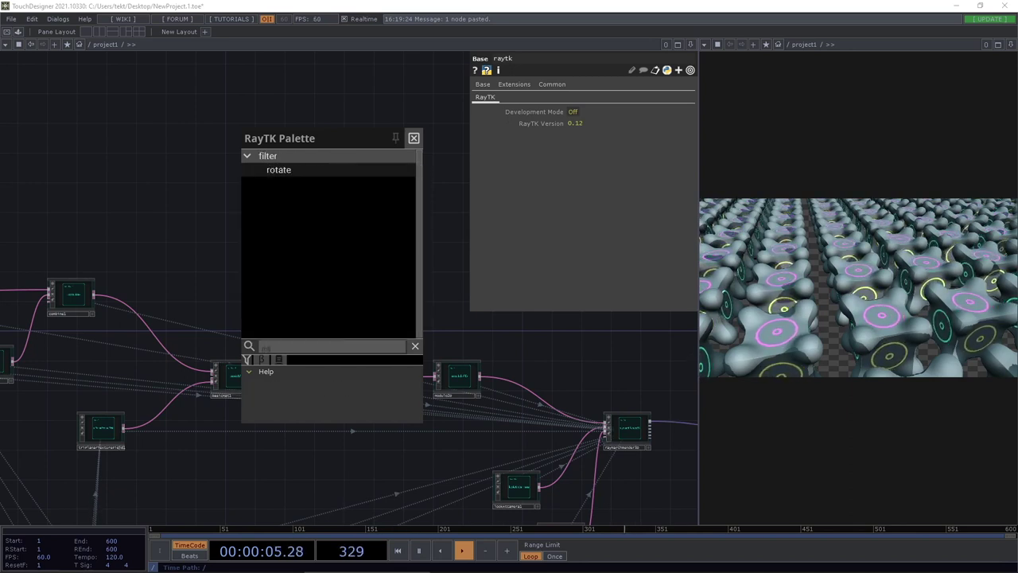
{"action": "key", "text": "Return"}
Wire basicMat1 through rotate1 into modulo2D and place rotate1 in line between them.
{"action": "scroll", "coordinate": [362, 345], "scroll_direction": "up", "scroll_amount": 3}
{"action": "left_click_drag", "start_coordinate": [295, 228], "coordinate": [163, 404]}
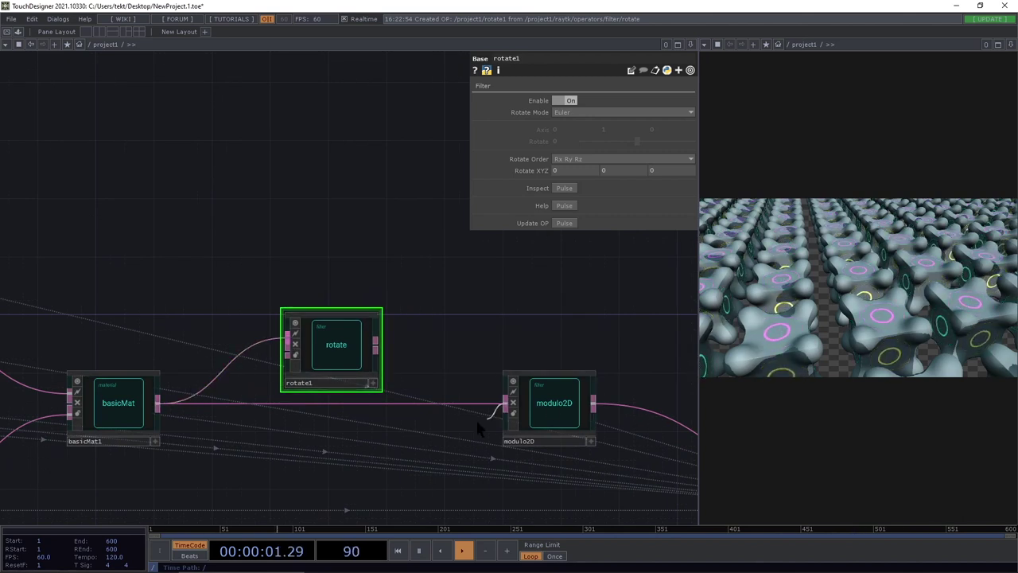
{"action": "left_click_drag", "start_coordinate": [349, 351], "coordinate": [334, 410]}
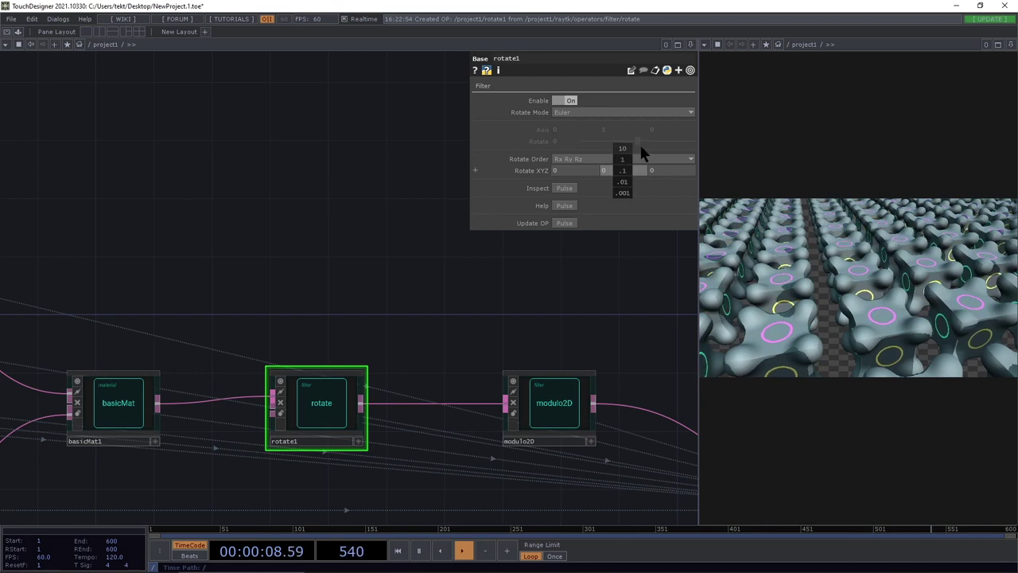
Try rotating the shapes about X with rotate1, up to 80, and return the angle to 0.
{"action": "middle_click_drag", "start_coordinate": [589, 171], "coordinate": [587, 150]}
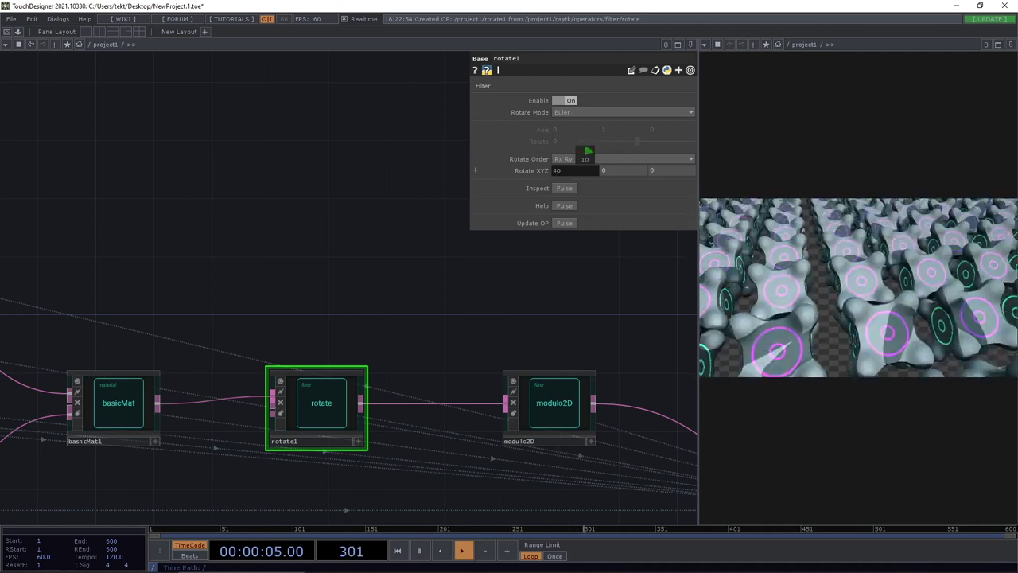
{"action": "left_click_drag", "start_coordinate": [584, 166], "coordinate": [584, 167]}
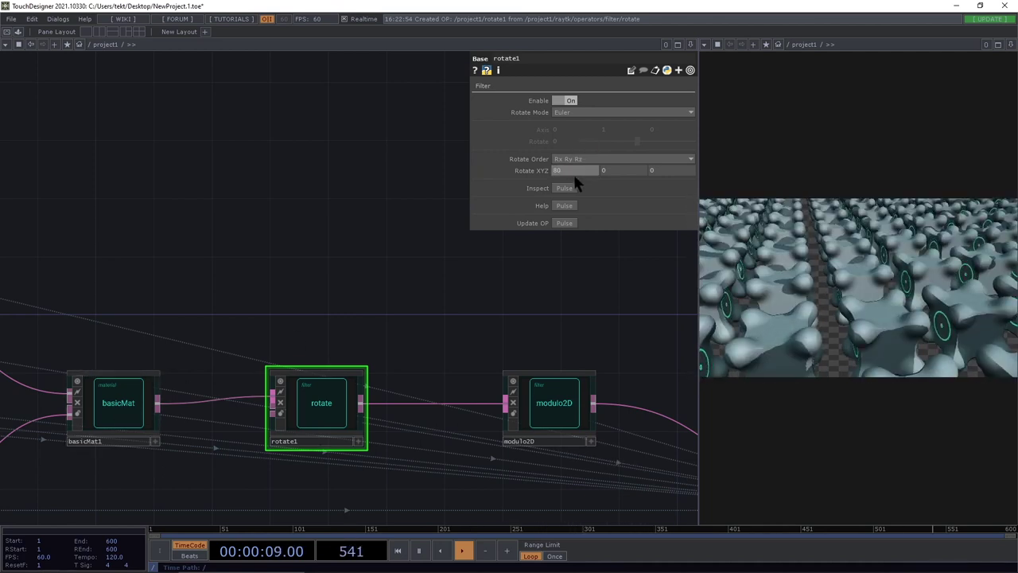
{"action": "mouse_move", "coordinate": [572, 169]}
{"action": "middle_mouse_down"}
{"action": "mouse_move", "coordinate": [577, 153]}
{"action": "mouse_move", "coordinate": [568, 154]}
{"action": "middle_mouse_up"}
Add an LFO CHOP in the empty area above basicMat1 and rotate1.
{"action": "left_click_drag", "start_coordinate": [434, 434], "coordinate": [521, 513]}
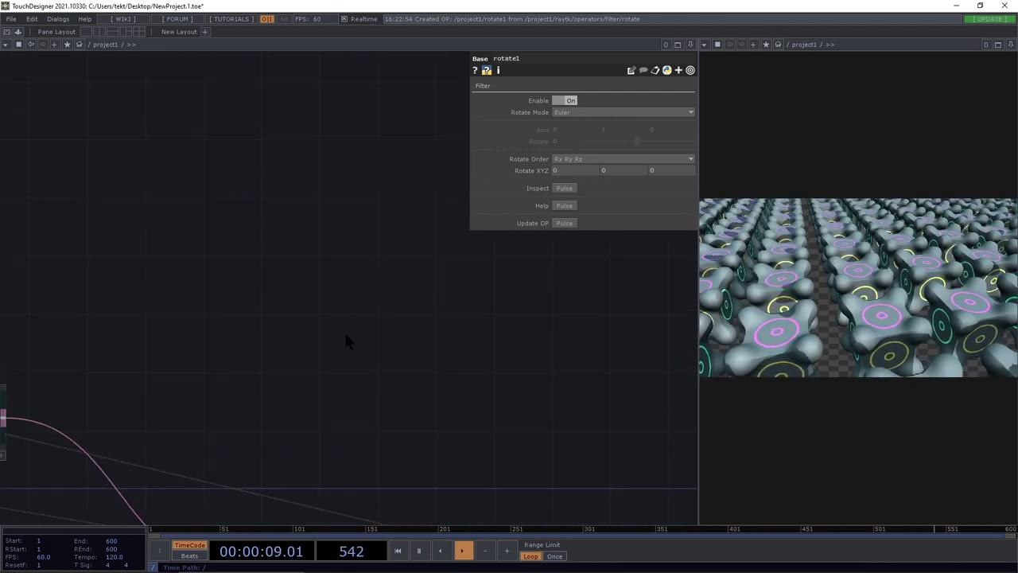
{"action": "left_click_drag", "start_coordinate": [344, 334], "coordinate": [350, 291]}
{"action": "scroll", "coordinate": [476, 364], "scroll_direction": "down", "scroll_amount": 3}
{"action": "left_click_drag", "start_coordinate": [466, 359], "coordinate": [318, 329]}
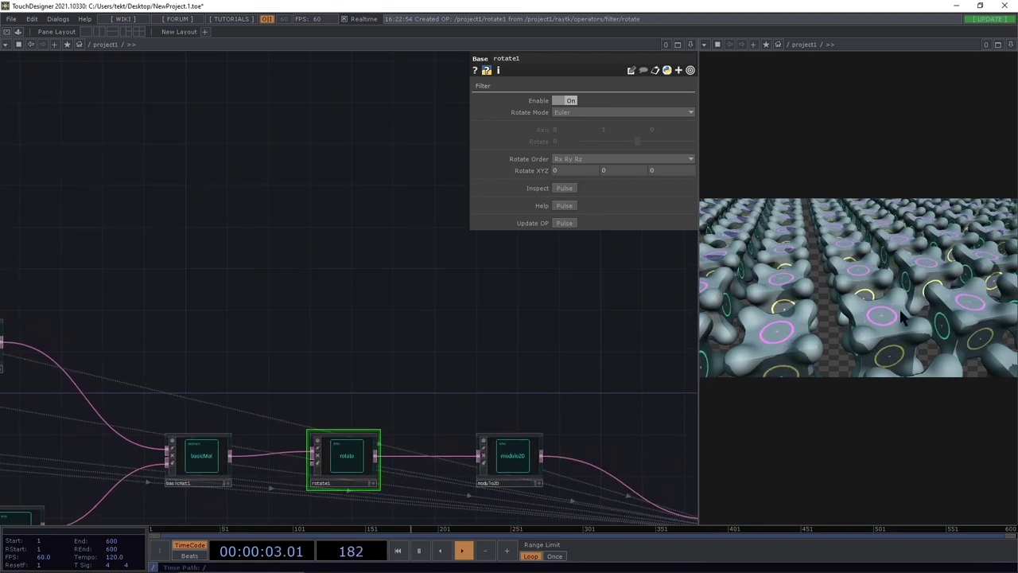
{"action": "left_click_drag", "start_coordinate": [202, 195], "coordinate": [246, 238]}
{"action": "key", "text": "Tab"}
{"action": "key", "text": "Tab"}
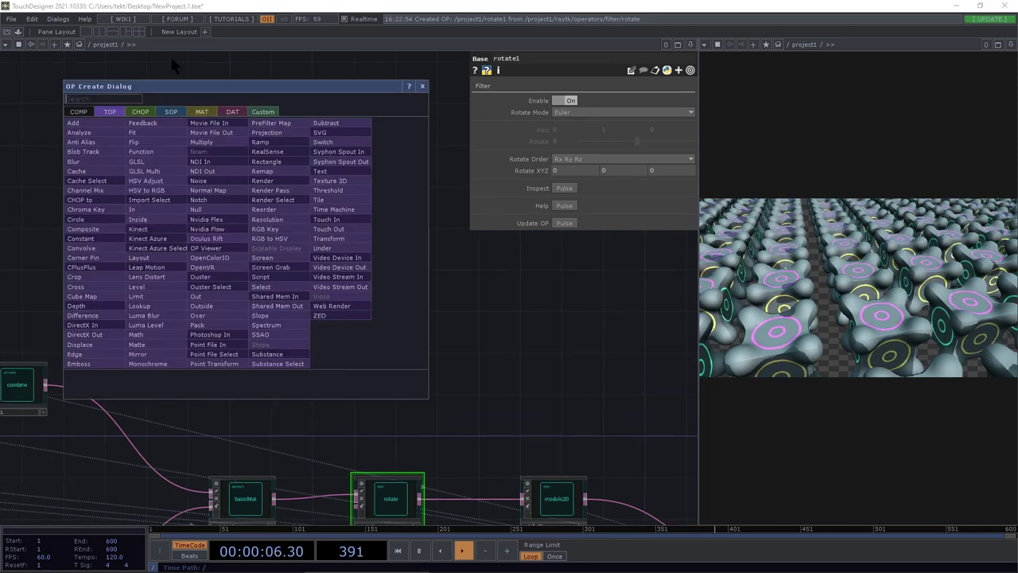
{"action": "left_click", "coordinate": [139, 112]}
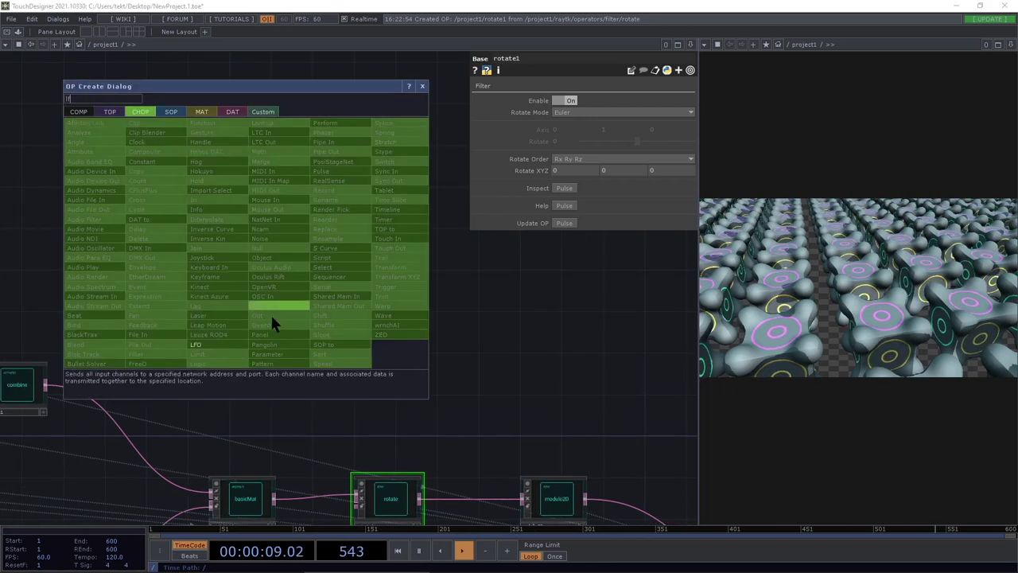
{"action": "left_click", "coordinate": [198, 345]}
{"action": "left_click", "coordinate": [235, 272]}
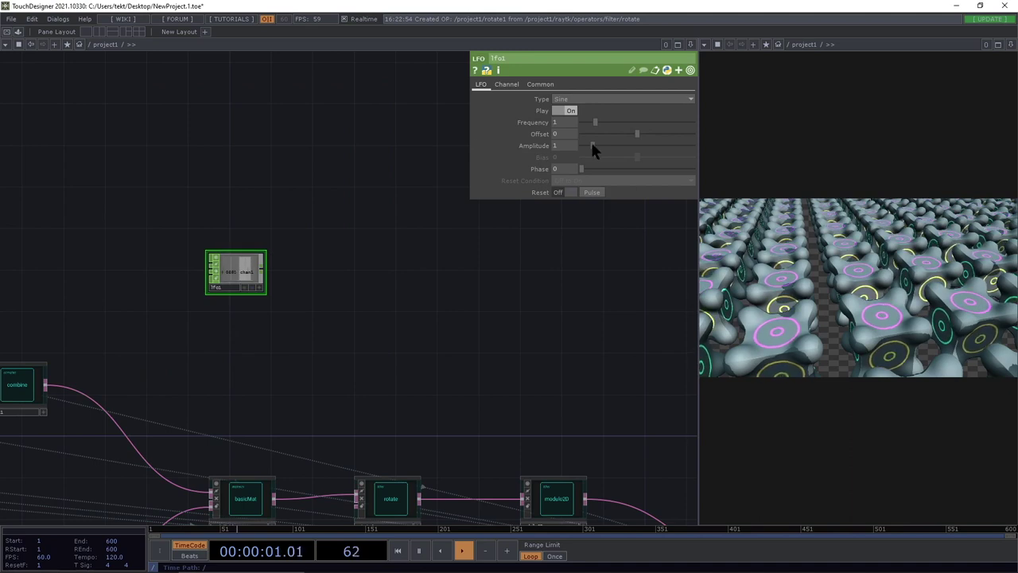
Set lfo1 to the Pulse type with a frequency of .5.
{"action": "left_click", "coordinate": [576, 99]}
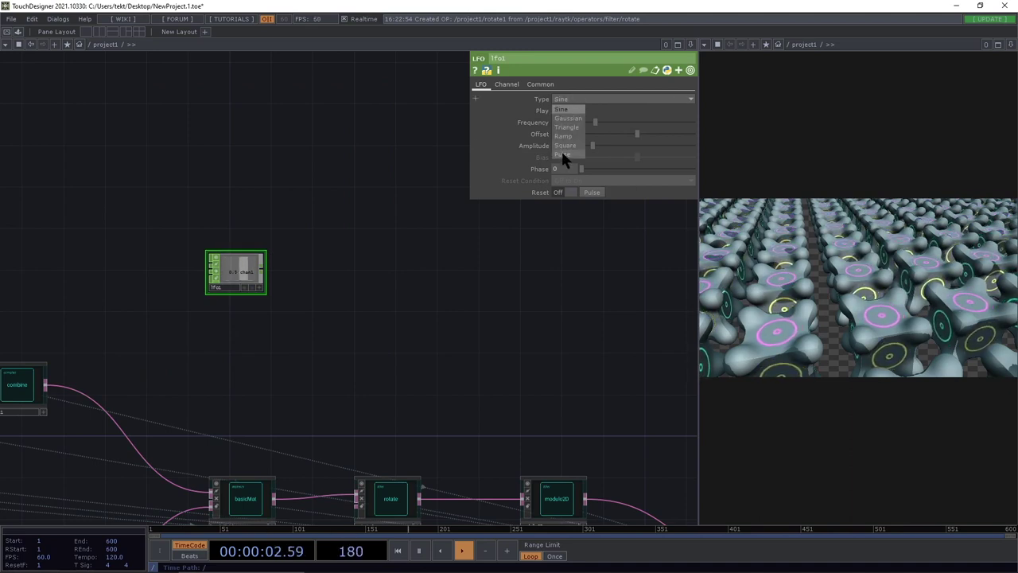
{"action": "left_click", "coordinate": [561, 149]}
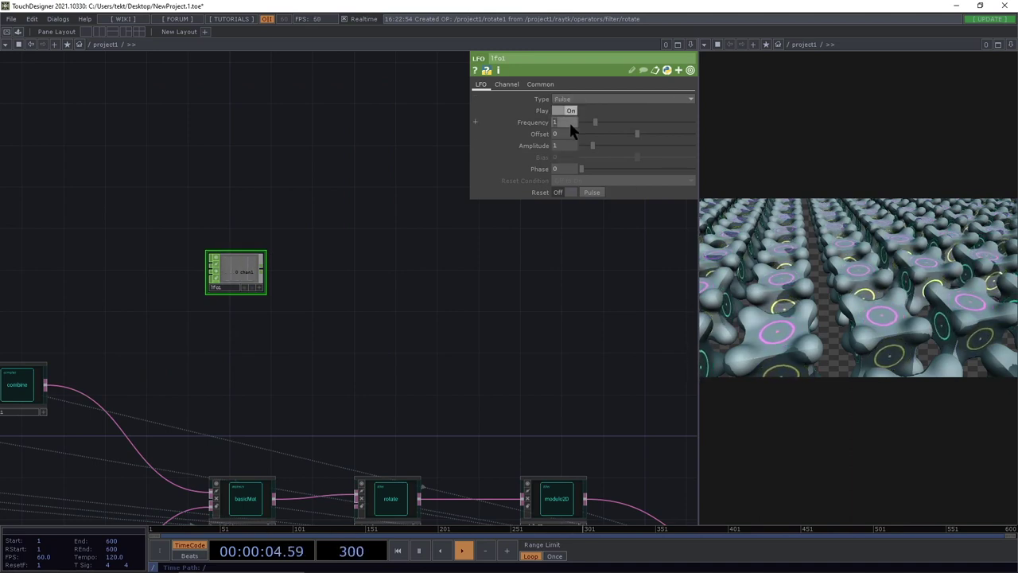
{"action": "left_click", "coordinate": [569, 123]}
{"action": "type", "text": ".5"}
{"action": "key", "text": "Return"}
Add a Count CHOP beside lfo1, feed lfo1 into its first input, and align the two nodes.
{"action": "scroll", "coordinate": [332, 288], "scroll_direction": "up", "scroll_amount": 2}
{"action": "key", "text": "Tab"}
{"action": "type", "text": "c"}
{"action": "left_click", "coordinate": [226, 224]}
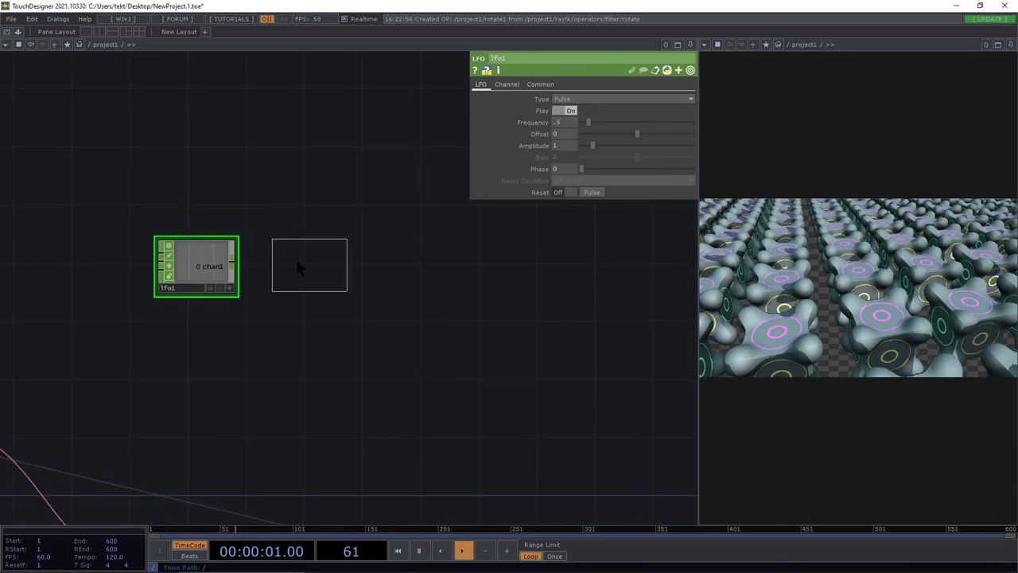
{"action": "left_click", "coordinate": [272, 240]}
{"action": "left_click_drag", "start_coordinate": [262, 241], "coordinate": [232, 260]}
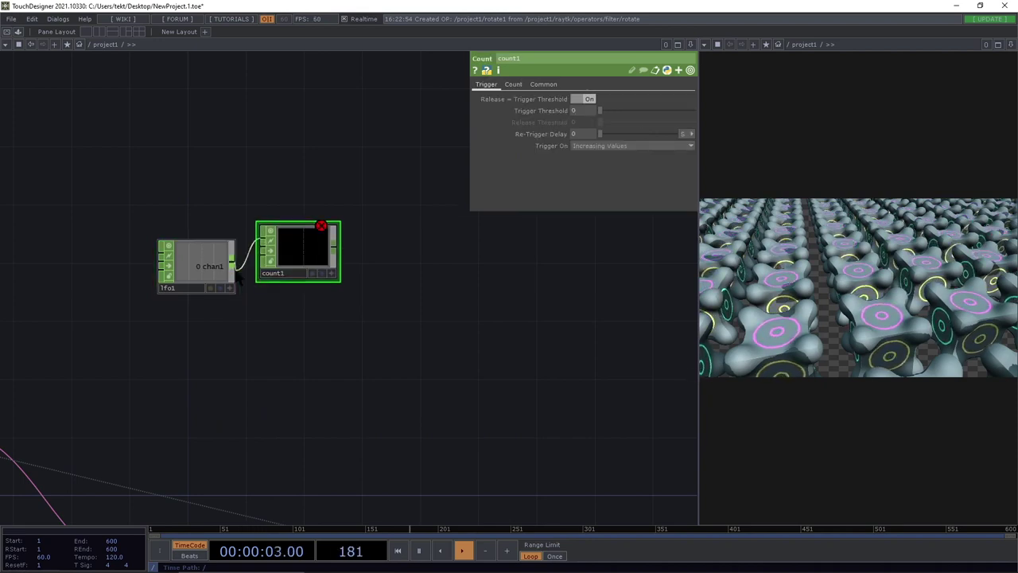
{"action": "left_click_drag", "start_coordinate": [305, 244], "coordinate": [307, 261]}
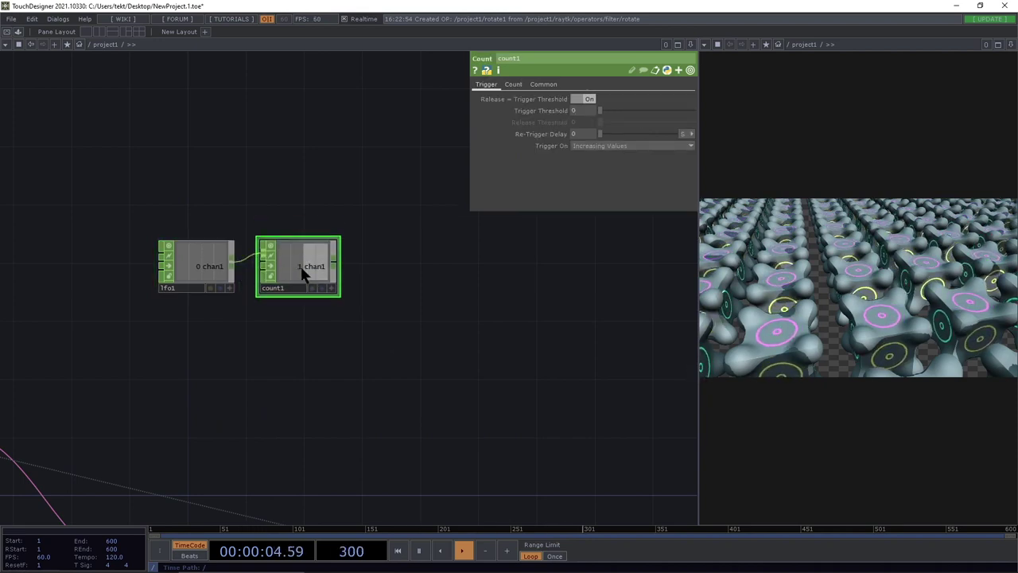
Set the count1 limit to Loop Min/Max with a Limit Maximum of 3.
{"action": "scroll", "coordinate": [303, 272], "scroll_direction": "up", "scroll_amount": 2}
{"action": "scroll", "coordinate": [292, 335], "scroll_direction": "up", "scroll_amount": 2}
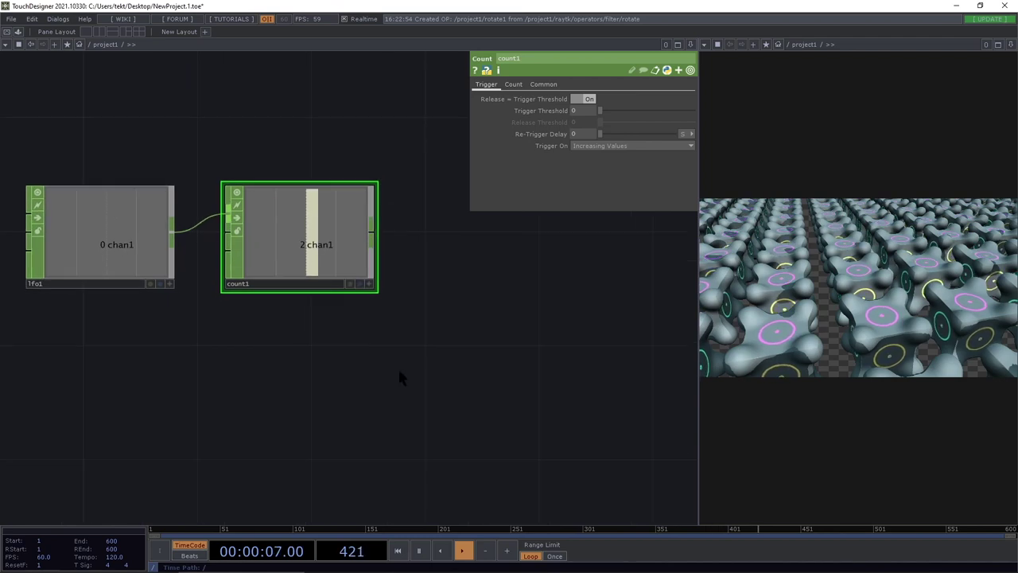
{"action": "left_click_drag", "start_coordinate": [397, 368], "coordinate": [423, 398]}
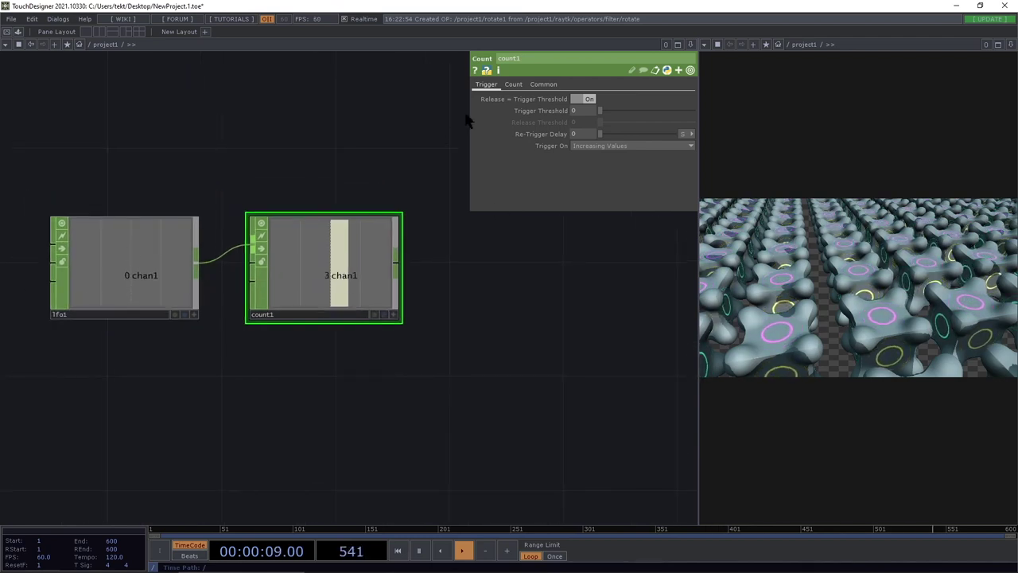
{"action": "left_click", "coordinate": [511, 84]}
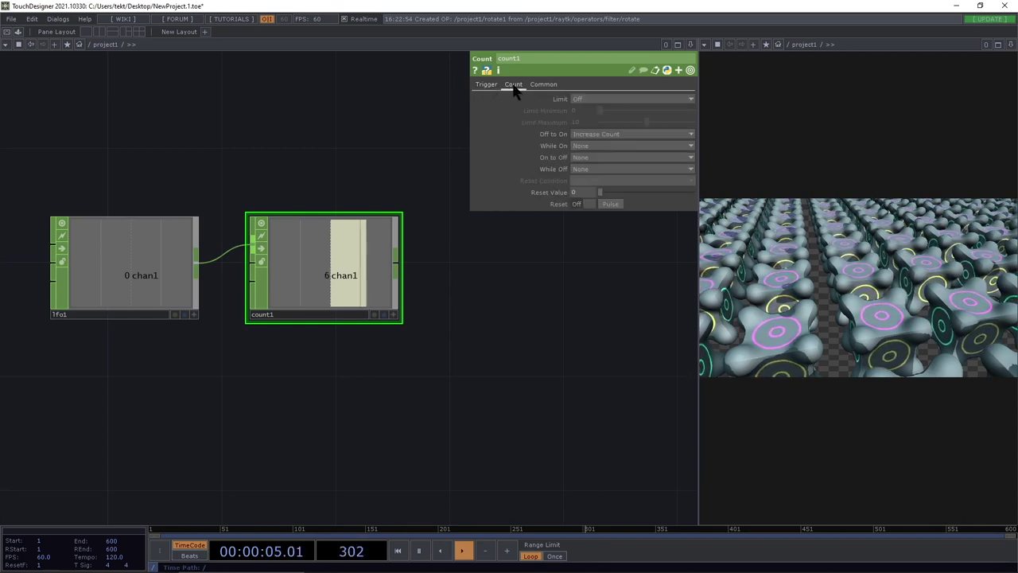
{"action": "left_click", "coordinate": [589, 98]}
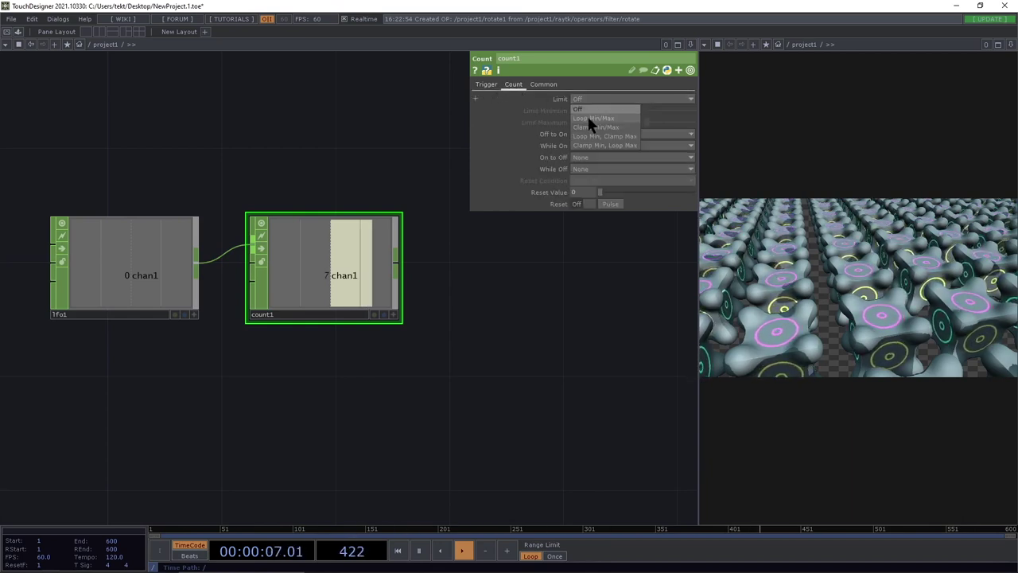
{"action": "left_click", "coordinate": [588, 118]}
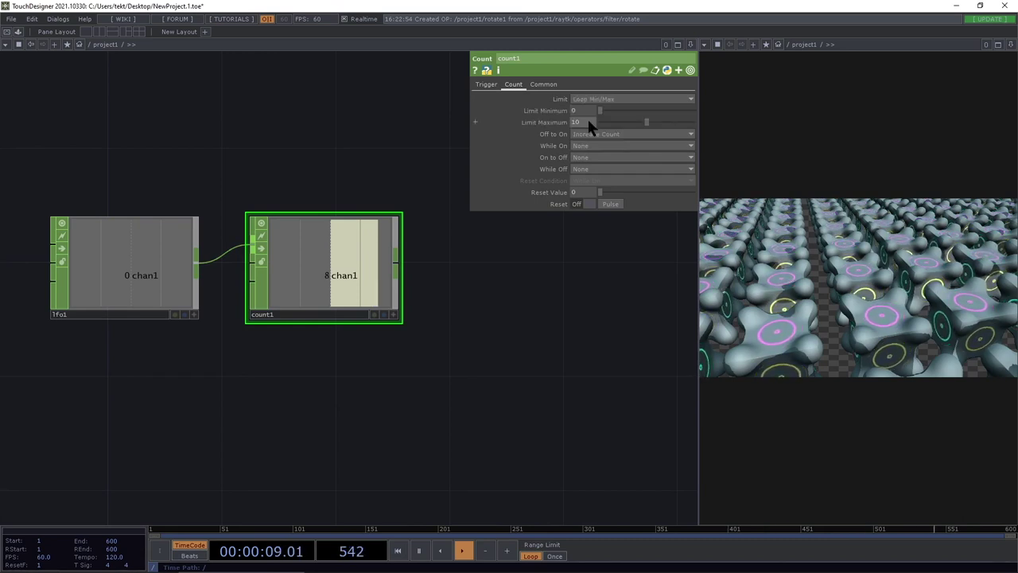
{"action": "type", "text": "3"}
{"action": "key", "text": "Return"}
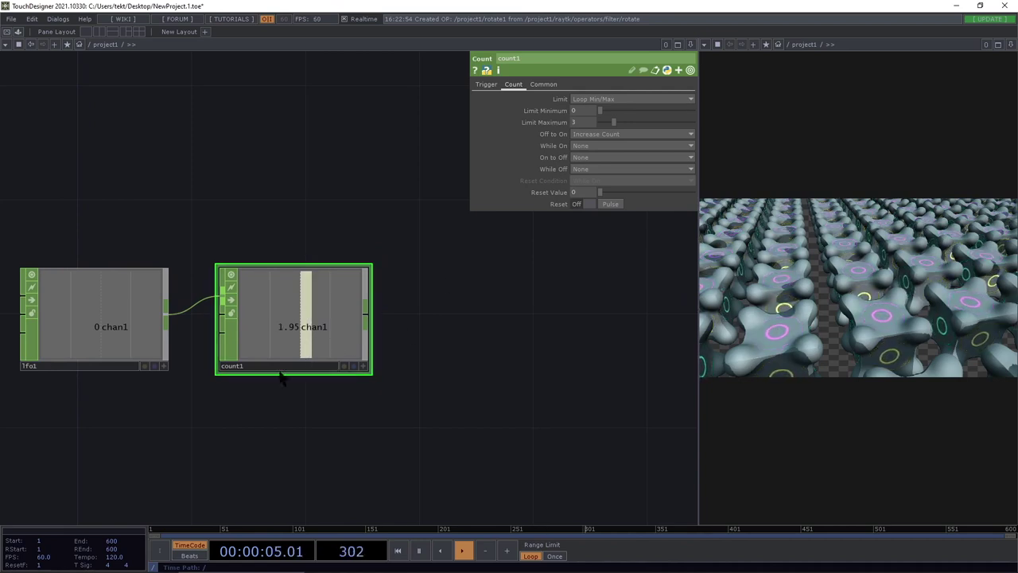
Reset the count of count1 and watch how its channel steps with the LFO pulses.
{"action": "scroll", "coordinate": [270, 339], "scroll_direction": "up", "scroll_amount": 3}
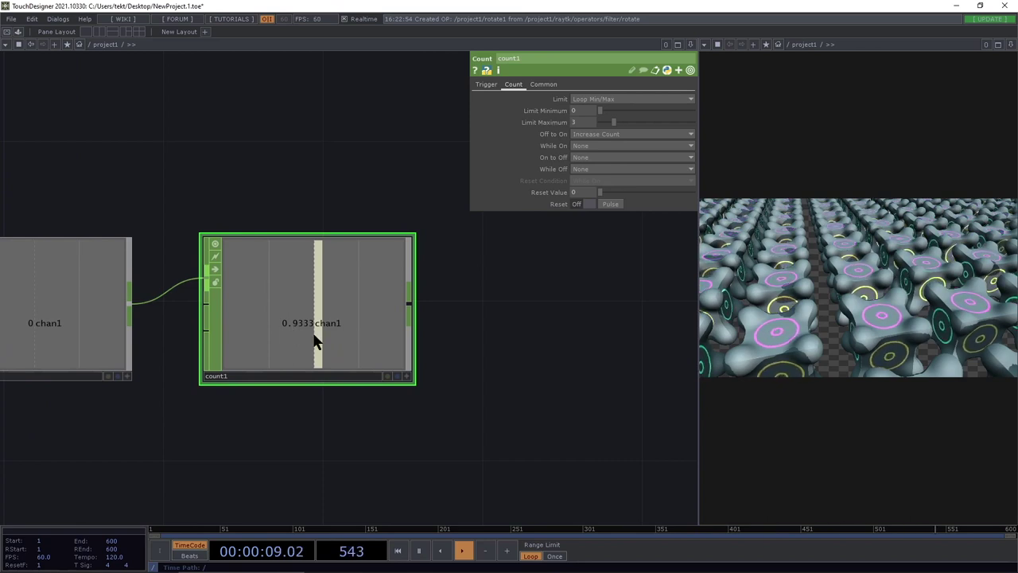
{"action": "left_click", "coordinate": [612, 208]}
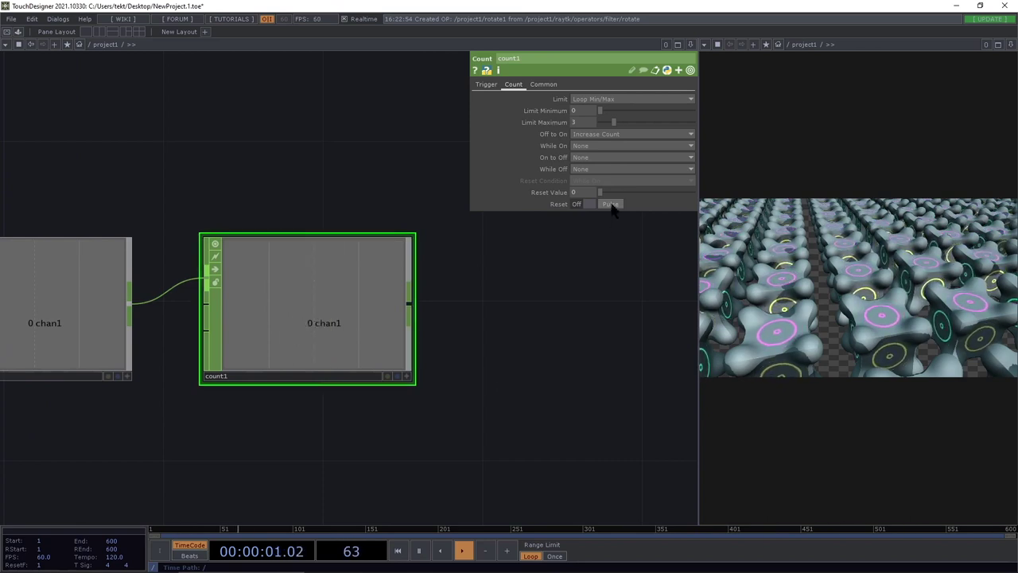
{"action": "left_click_drag", "start_coordinate": [420, 376], "coordinate": [175, 416]}
{"action": "scroll", "coordinate": [335, 399], "scroll_direction": "down", "scroll_amount": 2}
{"action": "scroll", "coordinate": [335, 399], "scroll_direction": "down", "scroll_amount": 1}
{"action": "scroll", "coordinate": [227, 384], "scroll_direction": "up", "scroll_amount": 2}
{"action": "left_click_drag", "start_coordinate": [328, 391], "coordinate": [527, 359]}
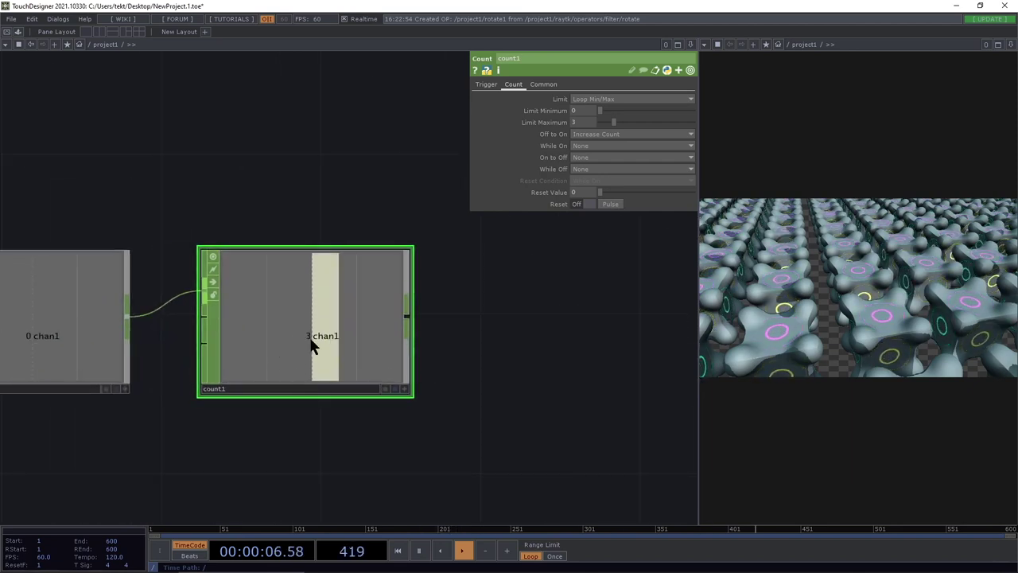
Set the Limit Maximum of count1 to 2 and add a Fan CHOP fed by count1.
{"action": "left_click", "coordinate": [584, 118]}
{"action": "type", "text": "2"}
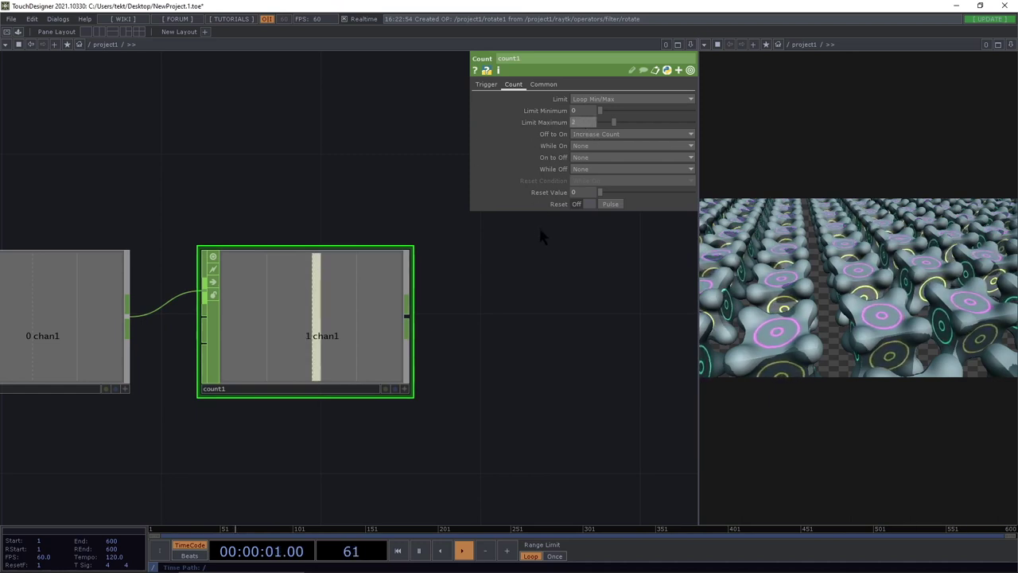
{"action": "left_click_drag", "start_coordinate": [625, 328], "coordinate": [457, 354]}
{"action": "scroll", "coordinate": [531, 334], "scroll_direction": "down", "scroll_amount": 2}
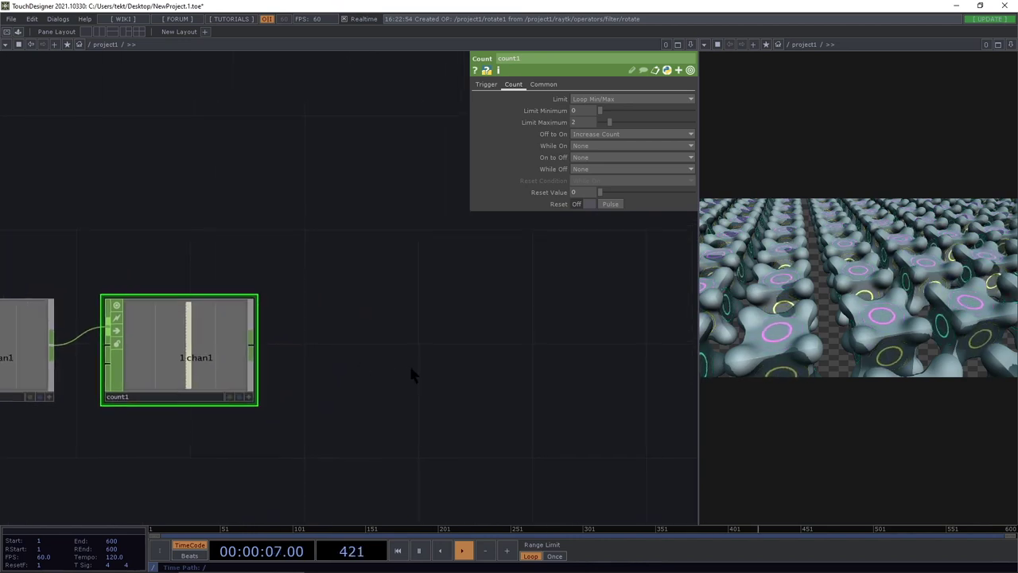
{"action": "key", "text": "Tab"}
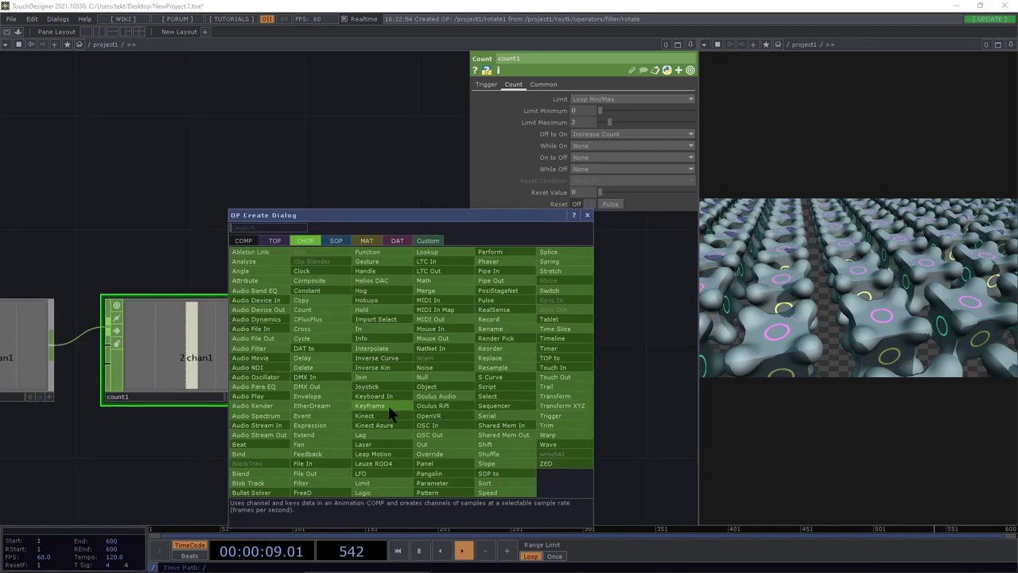
{"action": "left_click", "coordinate": [318, 445]}
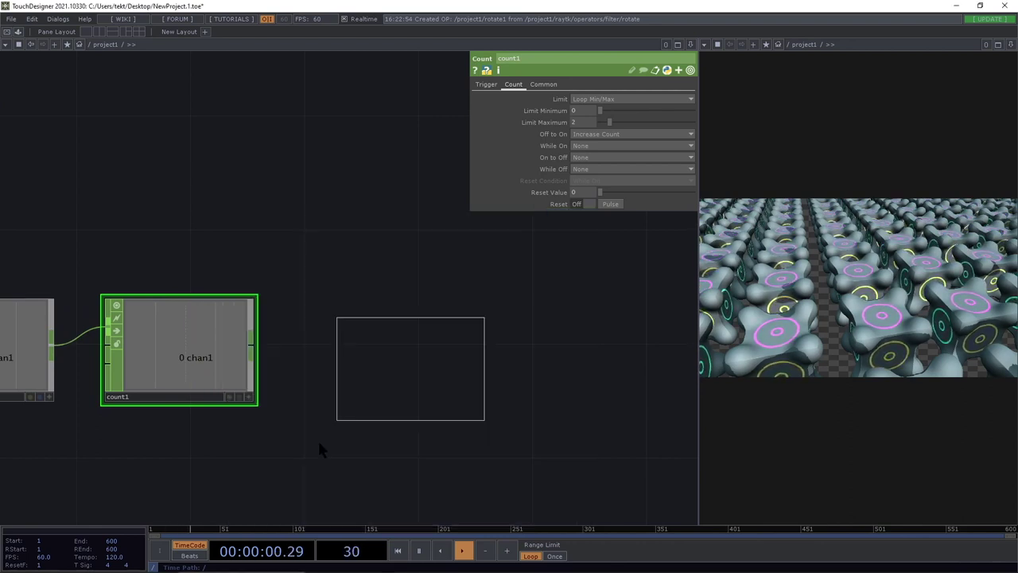
{"action": "left_click", "coordinate": [404, 349]}
{"action": "mouse_move", "coordinate": [250, 344]}
{"action": "left_mouse_down"}
{"action": "mouse_move", "coordinate": [278, 374]}
{"action": "mouse_move", "coordinate": [337, 347]}
{"action": "left_mouse_up"}
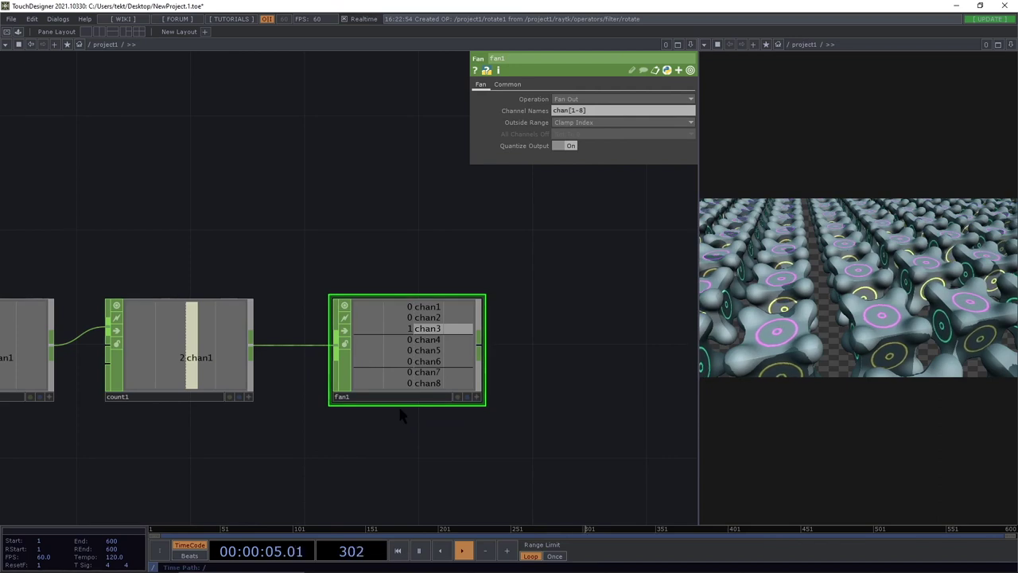
Set the Channel Names of fan1 to r[xyz].
{"action": "scroll", "coordinate": [438, 362], "scroll_direction": "up", "scroll_amount": 3}
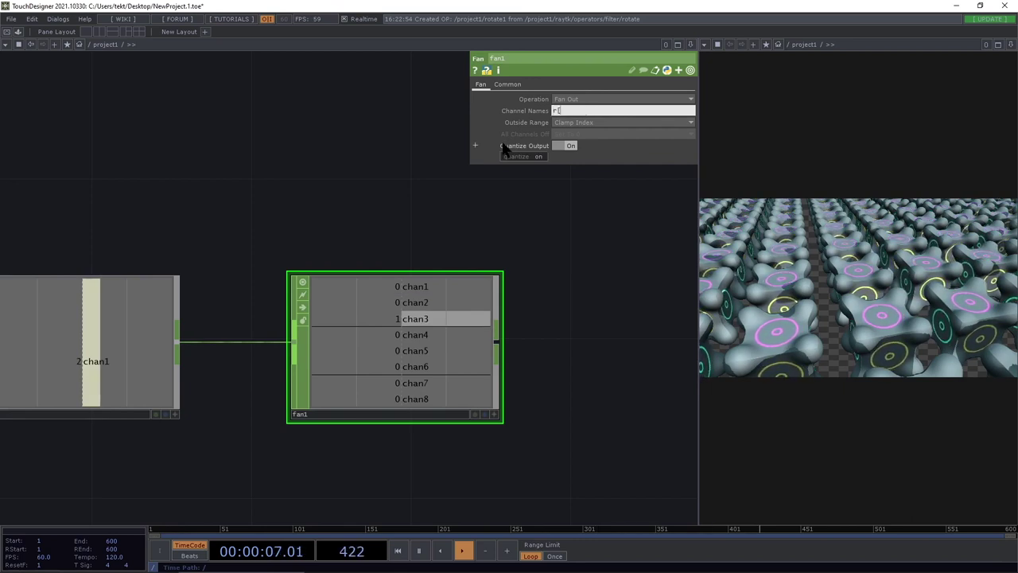
{"action": "type", "text": "xyz"}
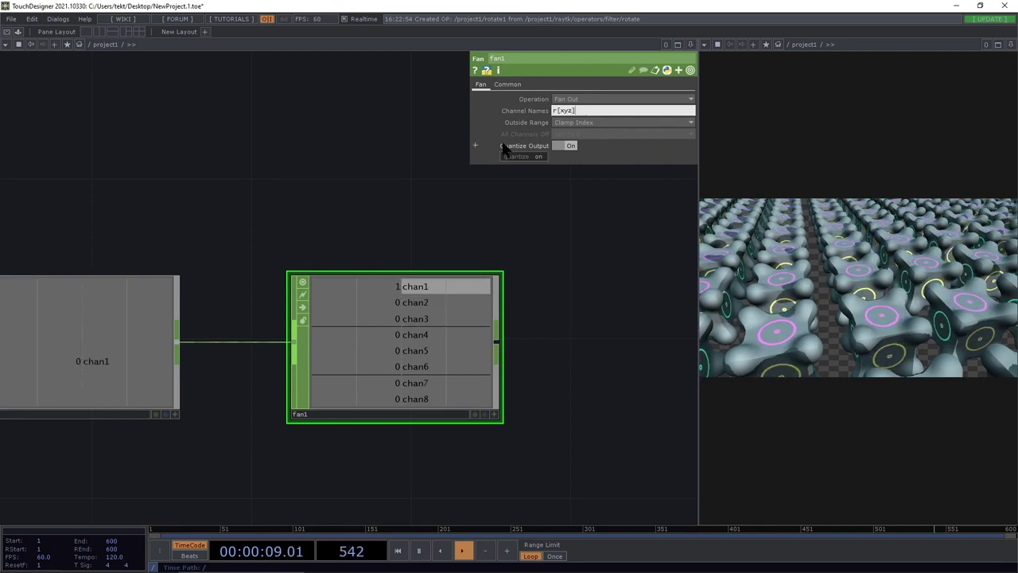
{"action": "key", "text": "Return"}
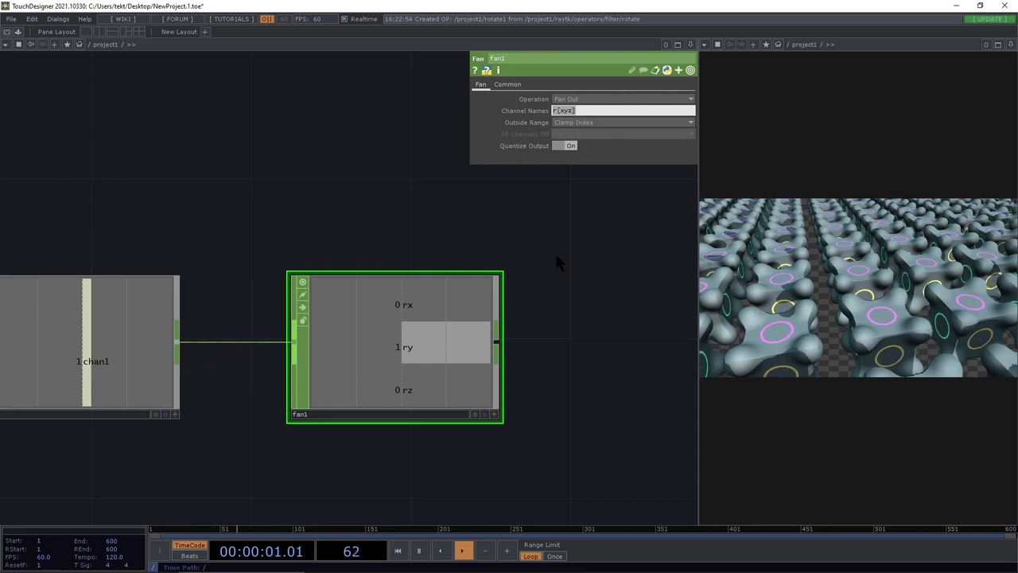
Add a second Count CHOP after fan1 and feed fan1 into its first input.
{"action": "left_click_drag", "start_coordinate": [522, 297], "coordinate": [404, 284]}
{"action": "key", "text": "Tab"}
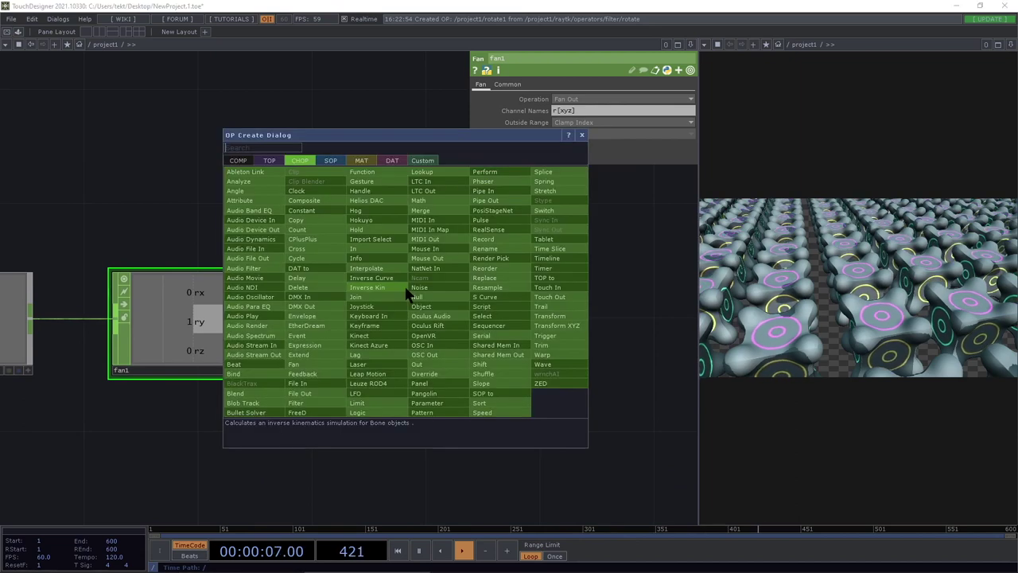
{"action": "left_click", "coordinate": [295, 229]}
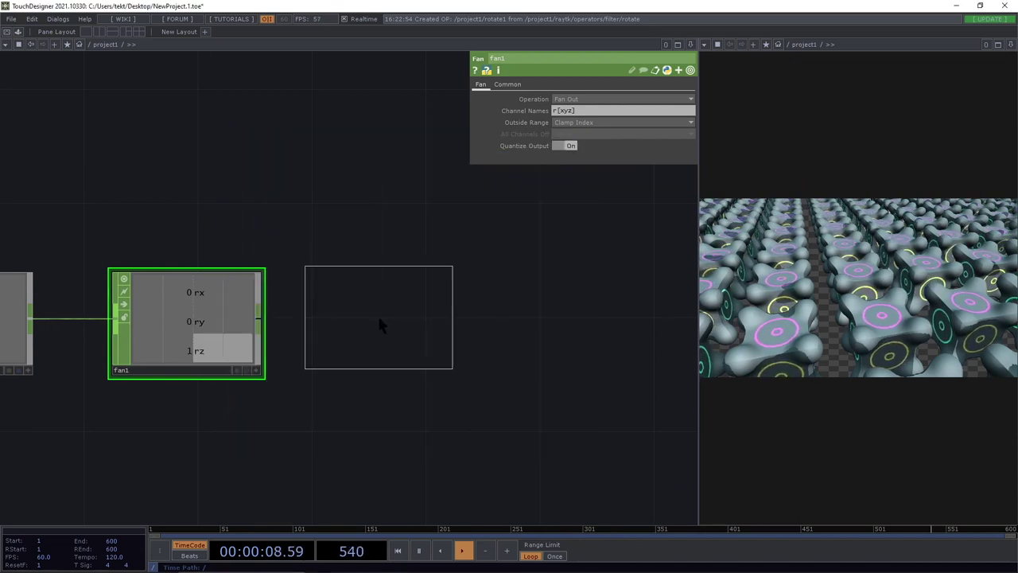
{"action": "left_click", "coordinate": [379, 318]}
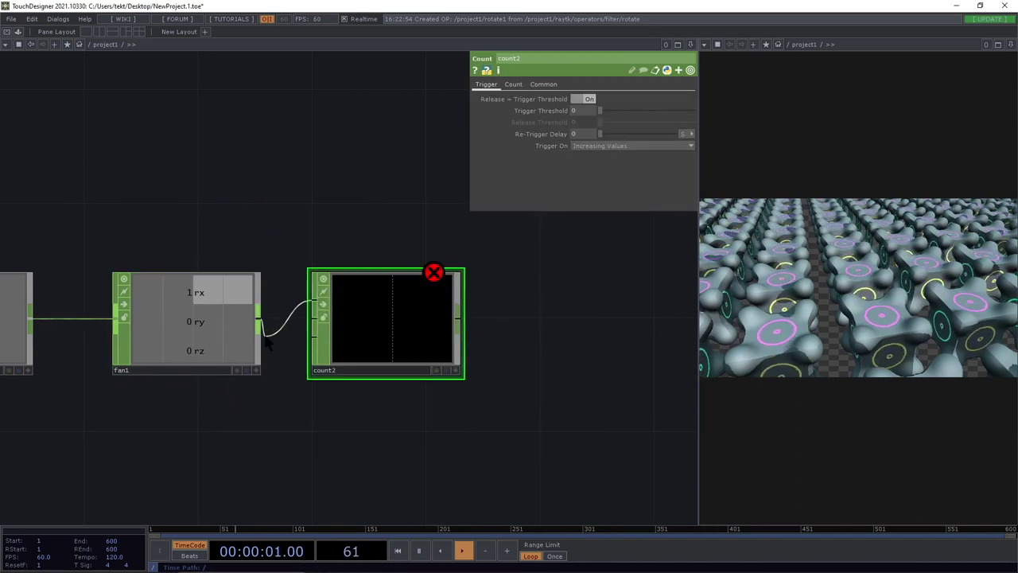
{"action": "left_click_drag", "start_coordinate": [268, 340], "coordinate": [259, 328]}
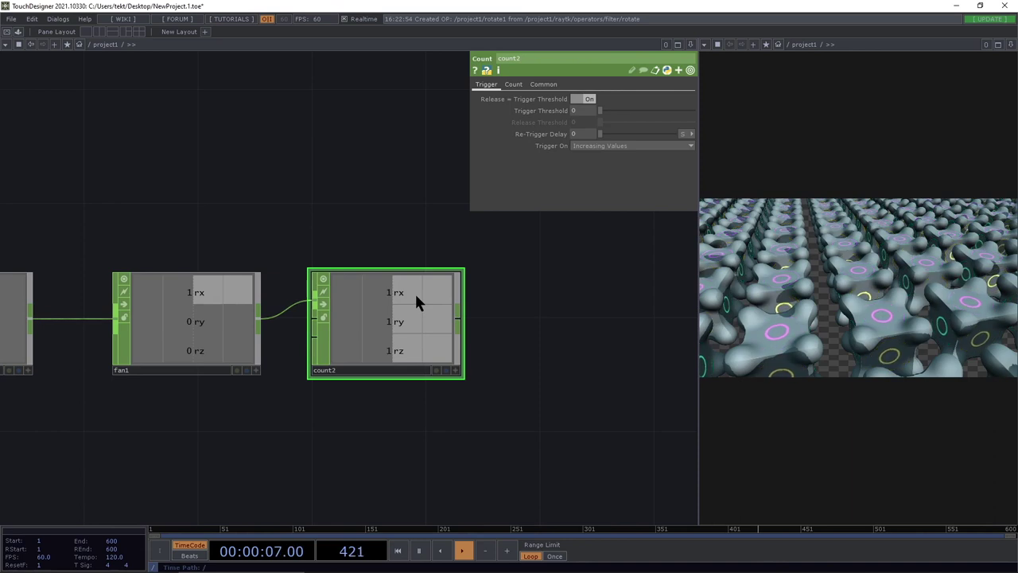
Add a Math CHOP after count2 and connect count2 to its input.
{"action": "scroll", "coordinate": [418, 412], "scroll_direction": "down", "scroll_amount": 3}
{"action": "left_click_drag", "start_coordinate": [436, 389], "coordinate": [250, 388]}
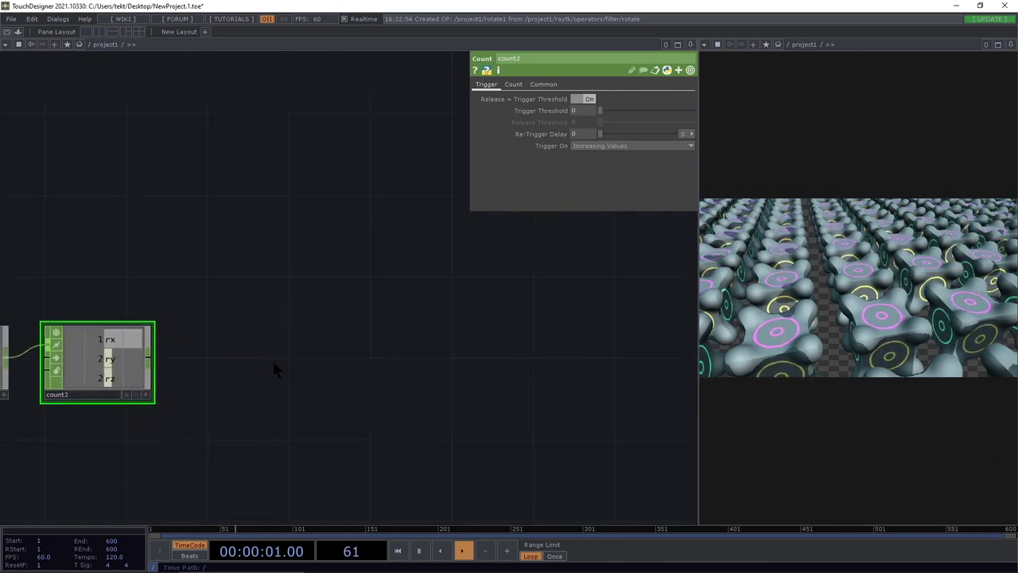
{"action": "key", "text": "Tab"}
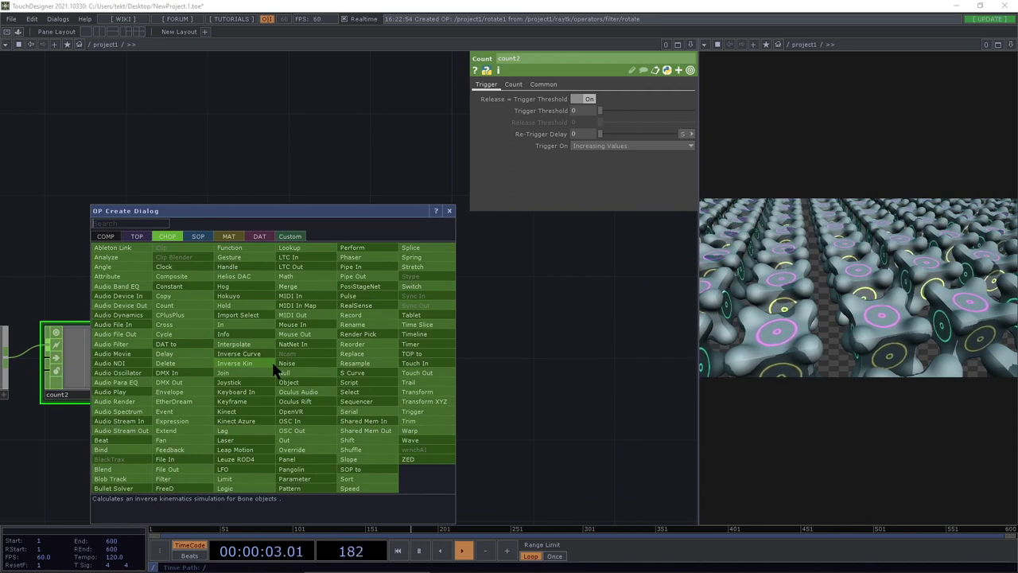
{"action": "type", "text": "m"}
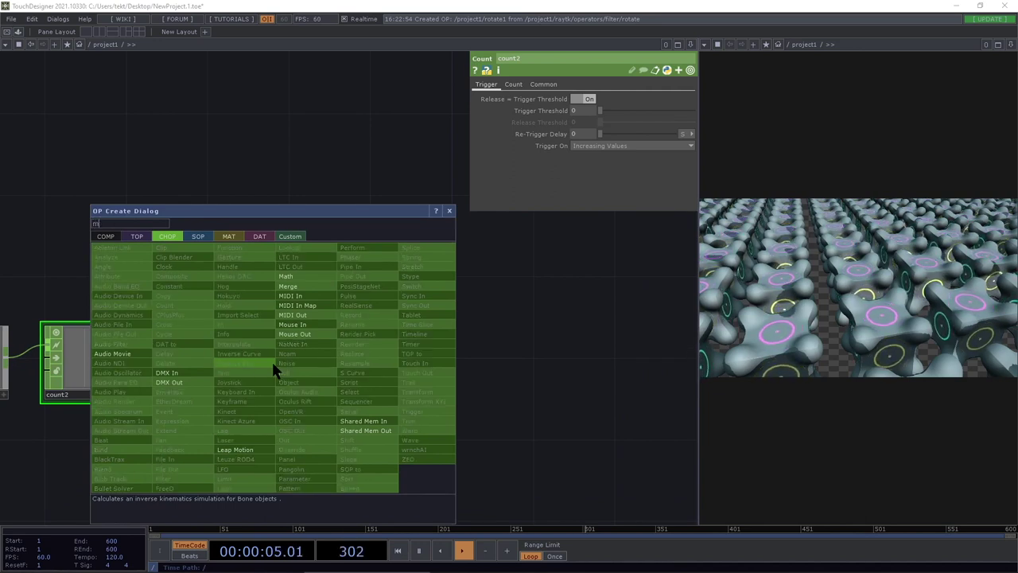
{"action": "left_click", "coordinate": [295, 275]}
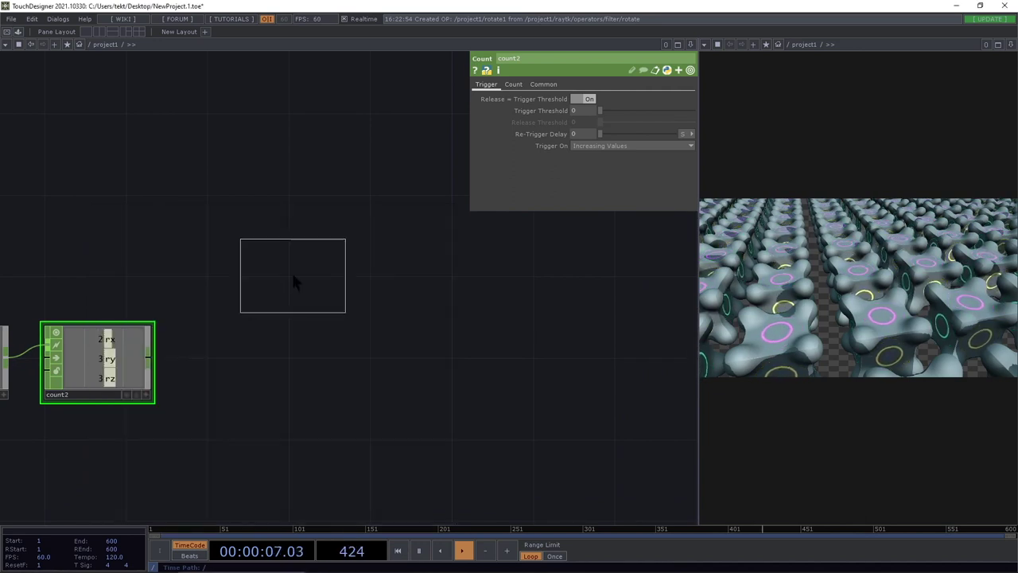
{"action": "left_click", "coordinate": [239, 362]}
{"action": "left_click_drag", "start_coordinate": [189, 360], "coordinate": [148, 361]}
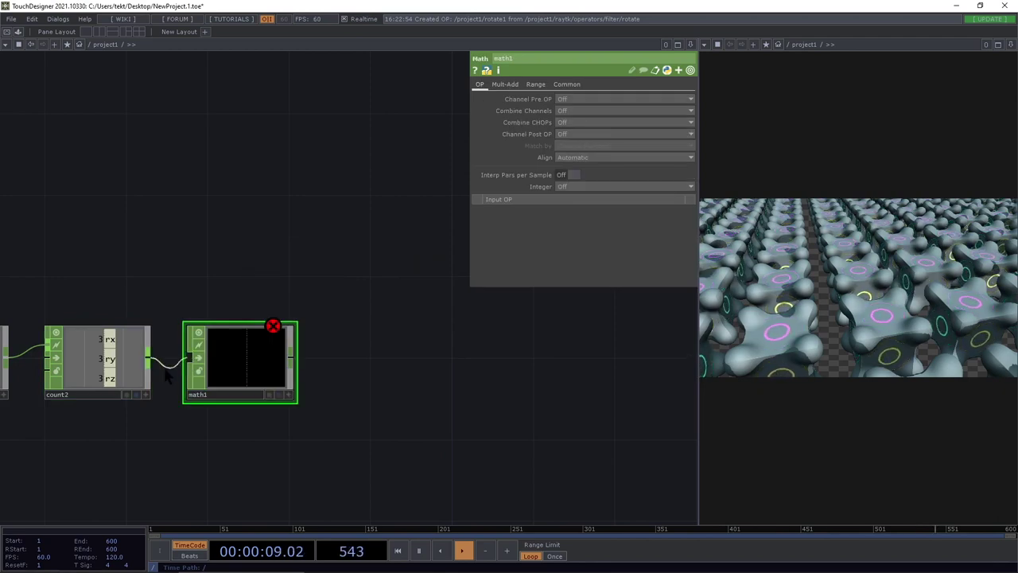
Set the Multiply value of math1 to 90.
{"action": "scroll", "coordinate": [86, 356], "scroll_direction": "up", "scroll_amount": 3}
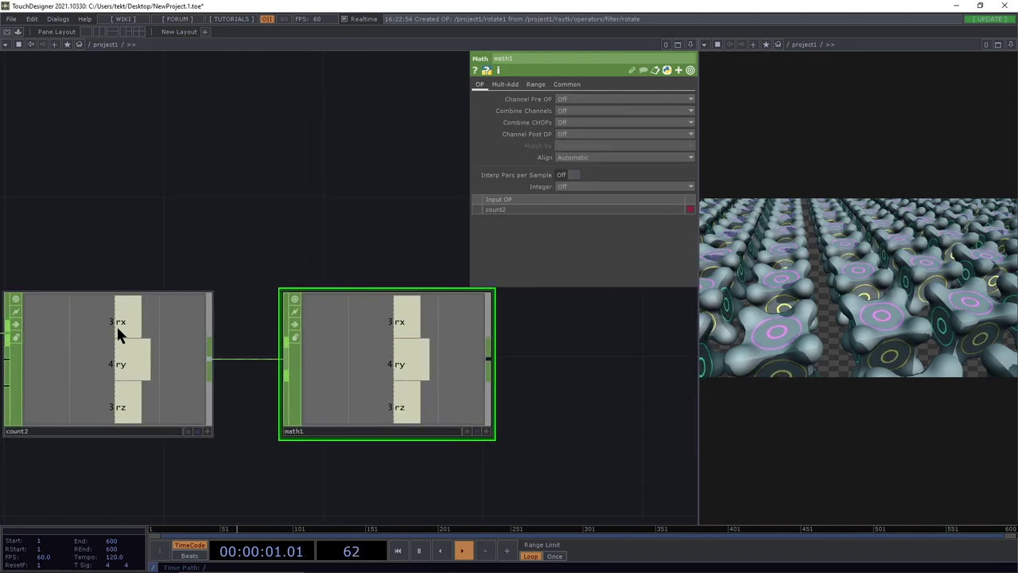
{"action": "left_click", "coordinate": [506, 84]}
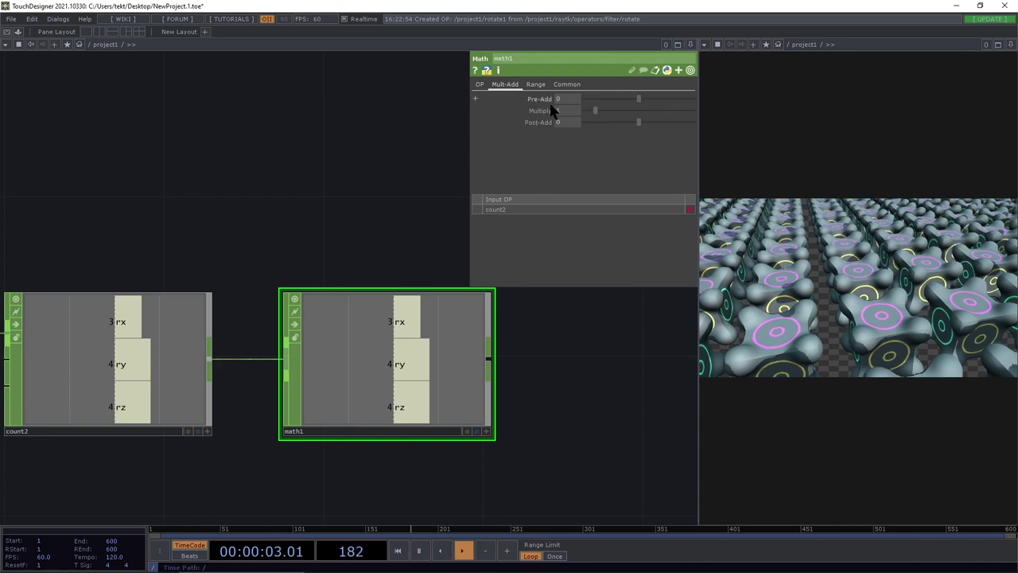
{"action": "type", "text": "90"}
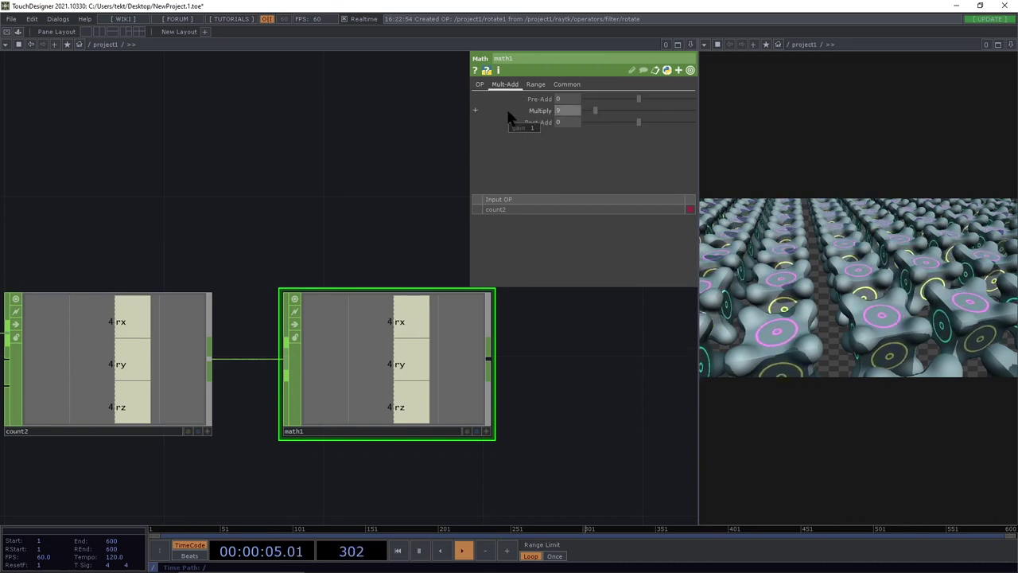
{"action": "key", "text": "Tab"}
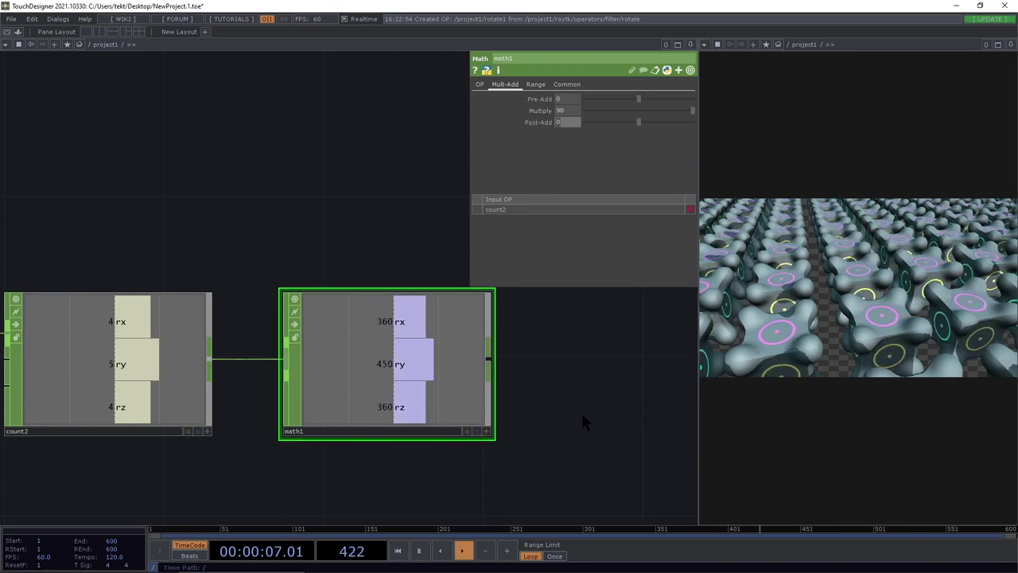
Add a Lag CHOP after math1 and feed math1 into its first input.
{"action": "scroll", "coordinate": [390, 421], "scroll_direction": "down", "scroll_amount": 5}
{"action": "scroll", "coordinate": [406, 388], "scroll_direction": "up", "scroll_amount": 2}
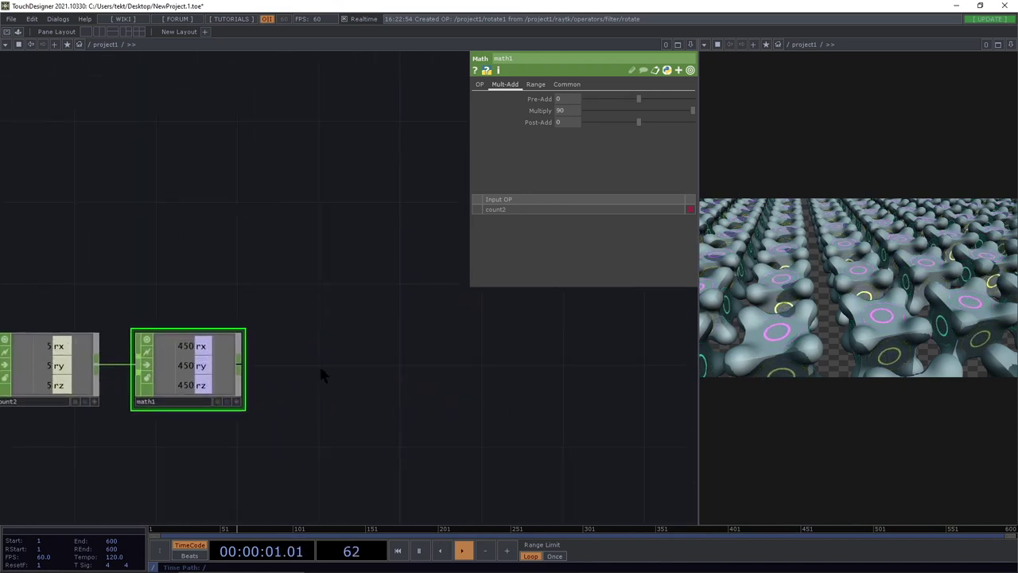
{"action": "key", "text": "Tab"}
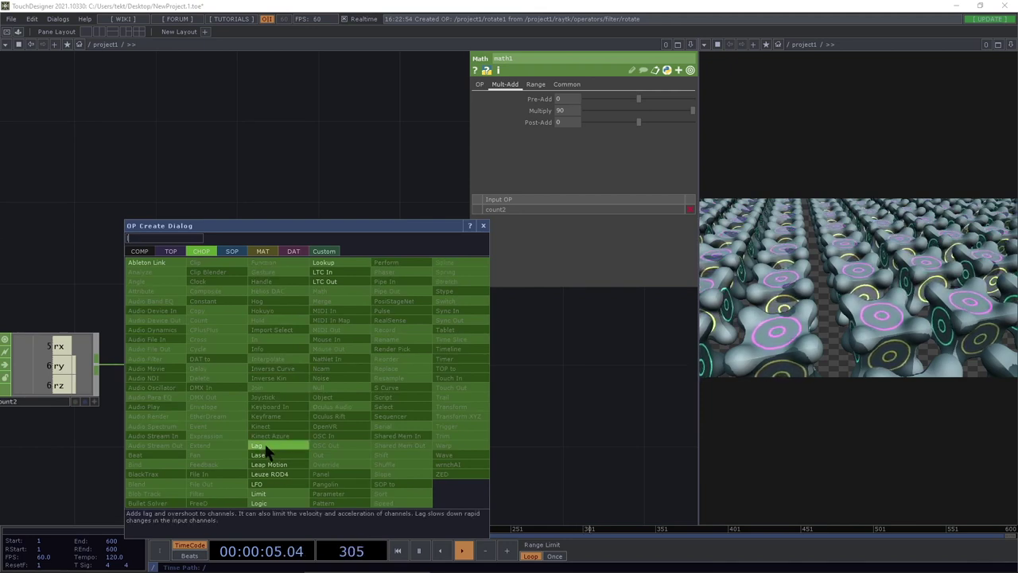
{"action": "left_click", "coordinate": [258, 445]}
{"action": "left_click", "coordinate": [330, 369]}
{"action": "left_click_drag", "start_coordinate": [278, 364], "coordinate": [242, 364]}
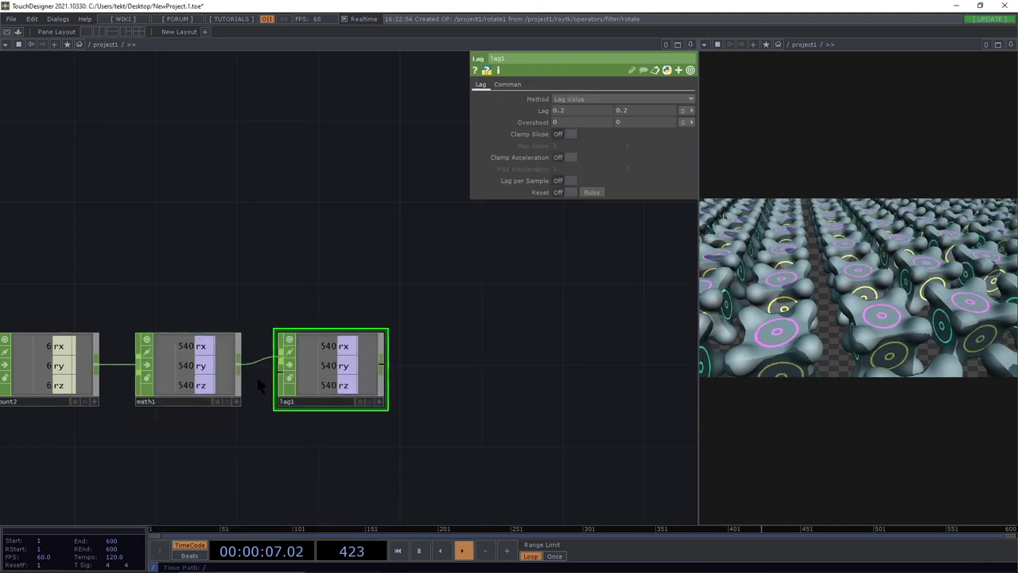
{"action": "scroll", "coordinate": [295, 370], "scroll_direction": "up", "scroll_amount": 6}
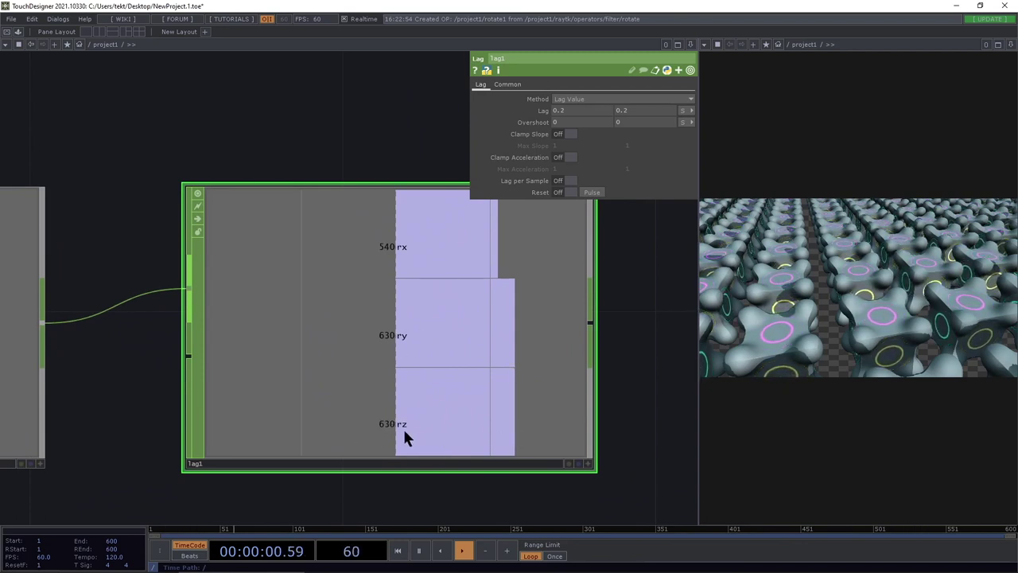
Append a Null CHOP to the output of lag1.
{"action": "scroll", "coordinate": [487, 389], "scroll_direction": "down", "scroll_amount": 5}
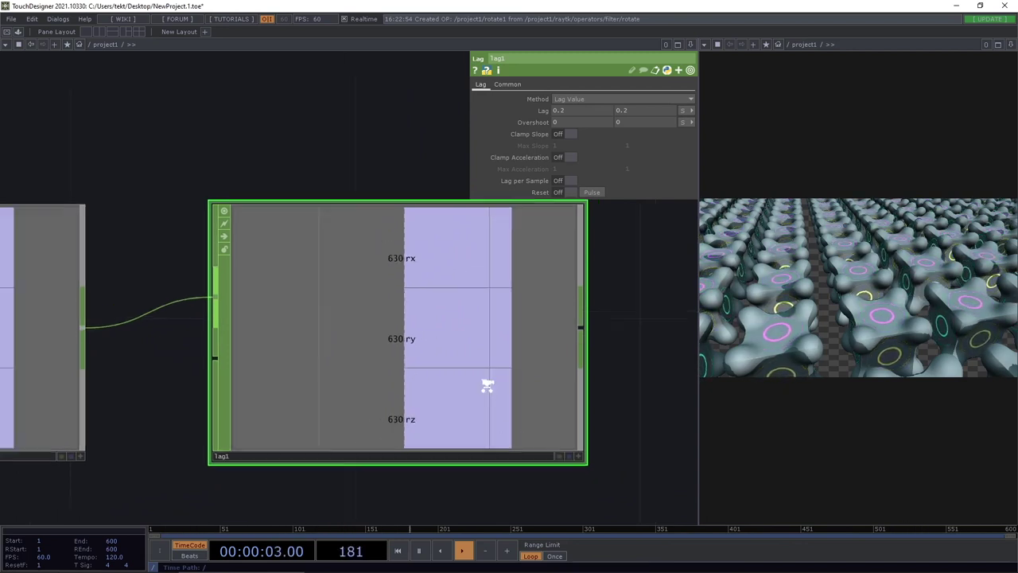
{"action": "left_click_drag", "start_coordinate": [593, 457], "coordinate": [308, 367]}
{"action": "scroll", "coordinate": [175, 356], "scroll_direction": "down", "scroll_amount": 3}
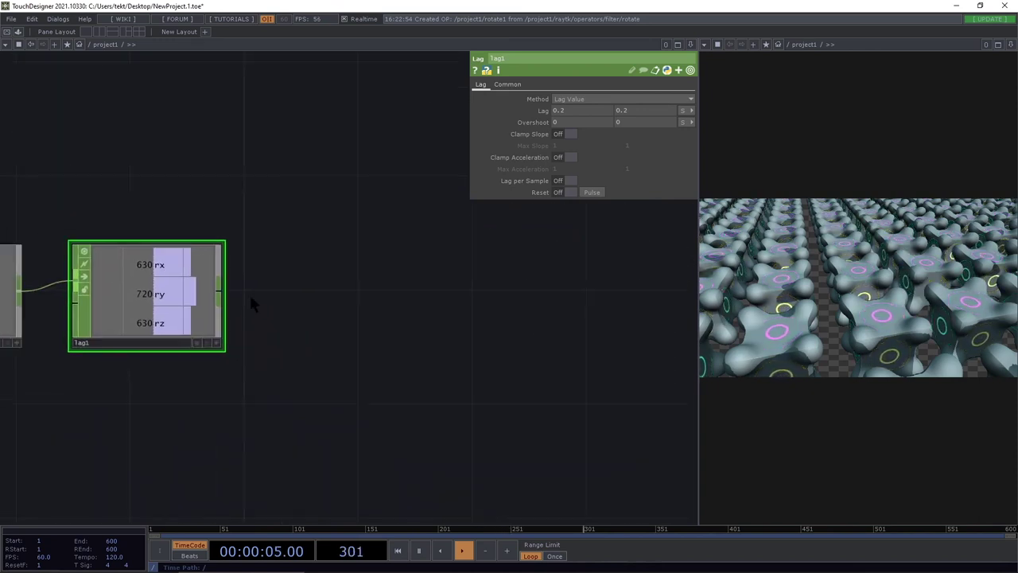
{"action": "key", "text": "alt+n"}
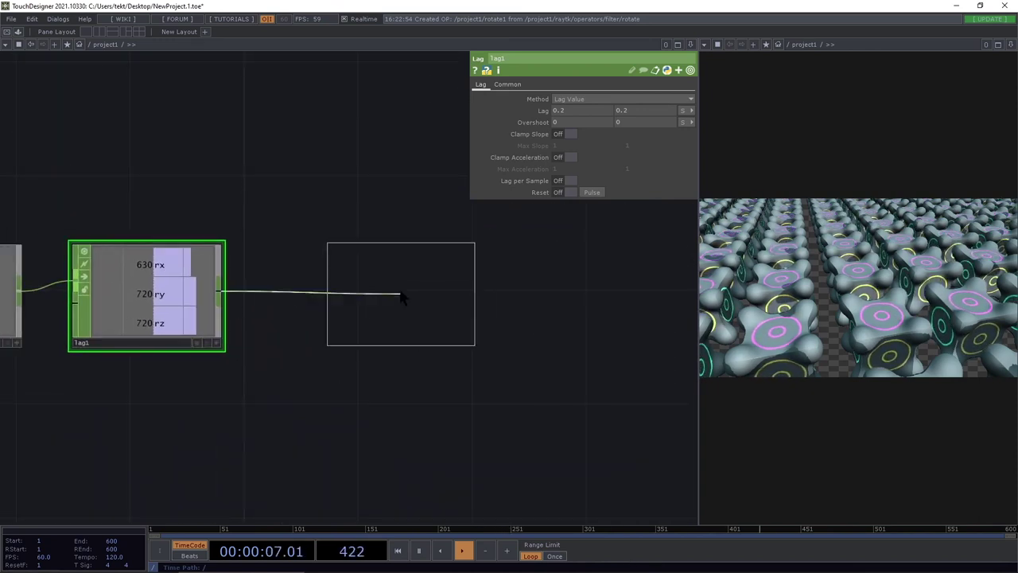
{"action": "left_click", "coordinate": [400, 298]}
{"action": "middle_click_drag", "start_coordinate": [400, 327], "coordinate": [397, 362]}
Link the X value of Rotate XYZ on rotate1 to the rx channel of null7 as a CHOP Reference.
{"action": "left_click_drag", "start_coordinate": [486, 277], "coordinate": [642, 73]}
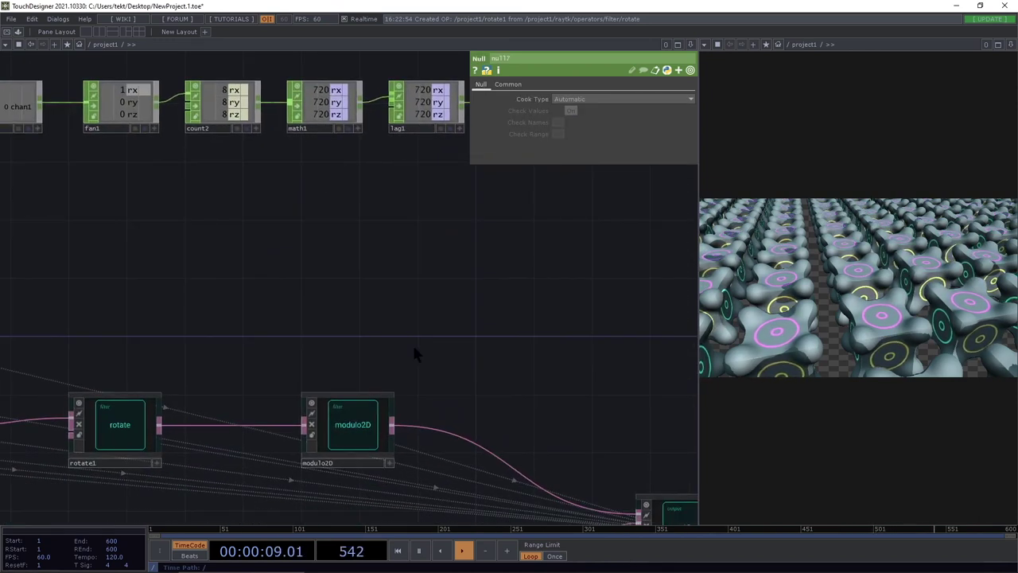
{"action": "left_click", "coordinate": [128, 434]}
{"action": "left_click_drag", "start_coordinate": [457, 195], "coordinate": [318, 364]}
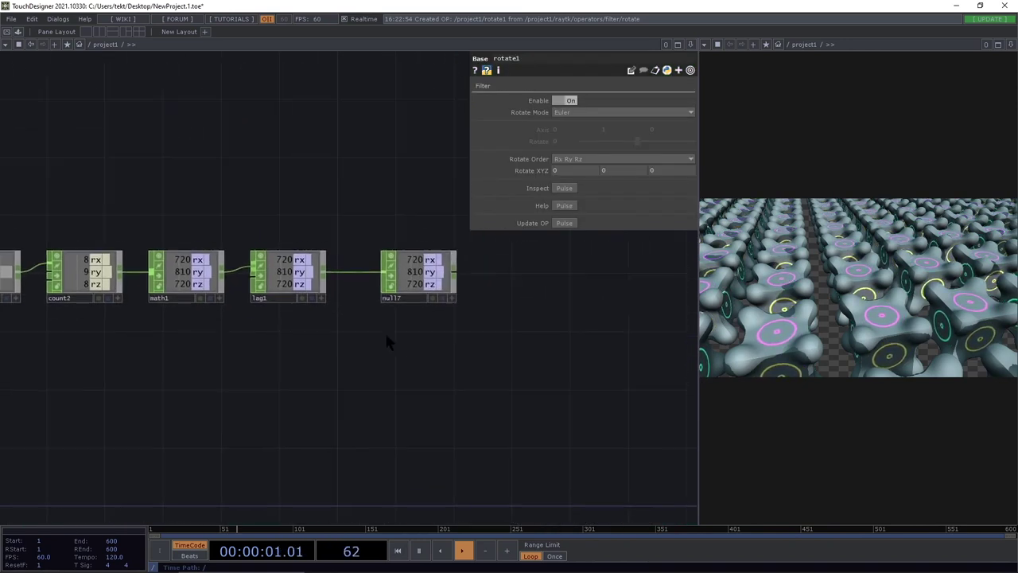
{"action": "middle_click_drag", "start_coordinate": [409, 326], "coordinate": [565, 244]}
{"action": "left_click_drag", "start_coordinate": [570, 294], "coordinate": [457, 371]}
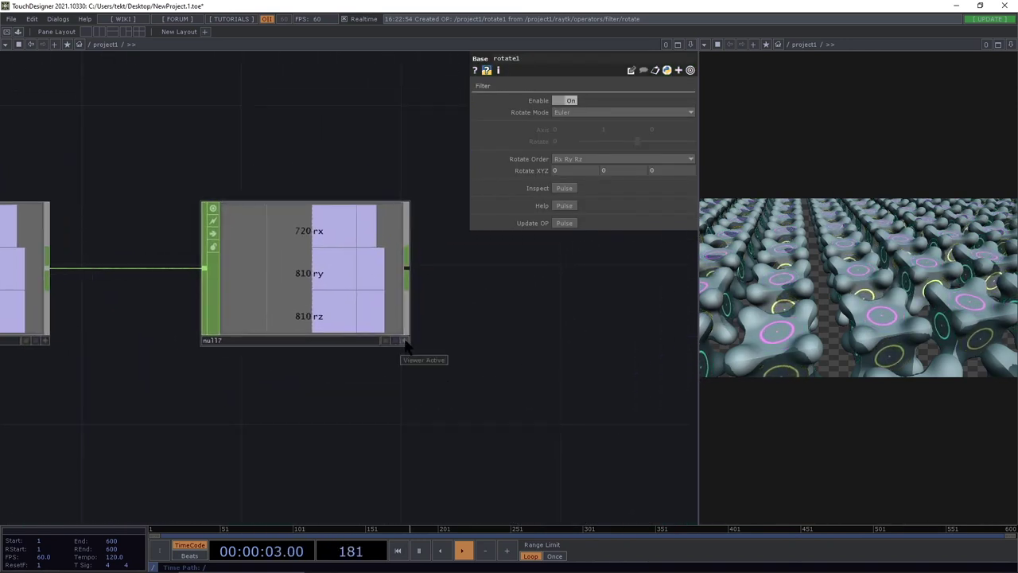
{"action": "left_click", "coordinate": [404, 341]}
{"action": "left_click_drag", "start_coordinate": [314, 240], "coordinate": [557, 170]}
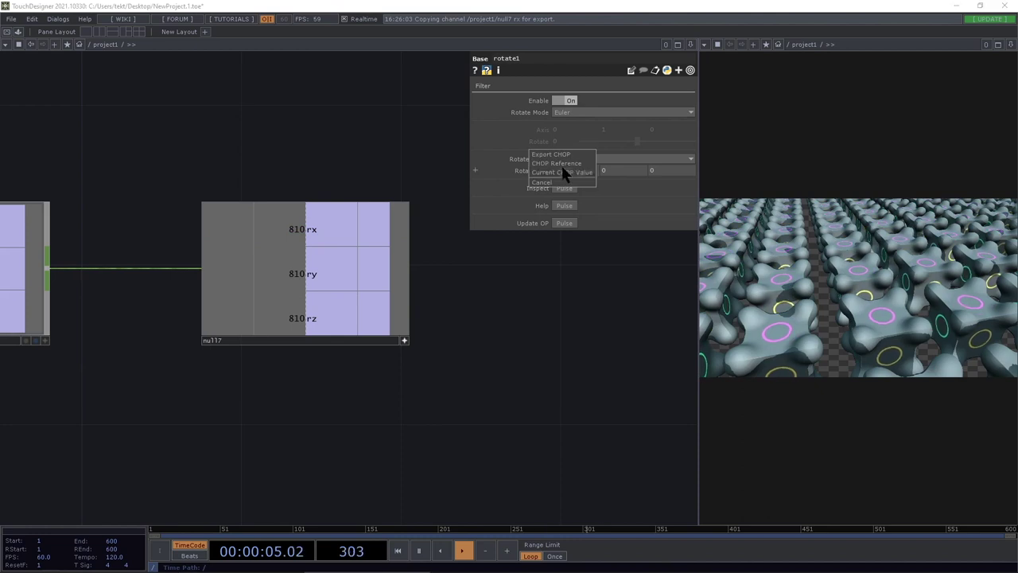
{"action": "left_click", "coordinate": [565, 163]}
Link the Y and Z values of Rotate XYZ on rotate1 to null7's ry and rz channels as CHOP References.
{"action": "left_click", "coordinate": [317, 279]}
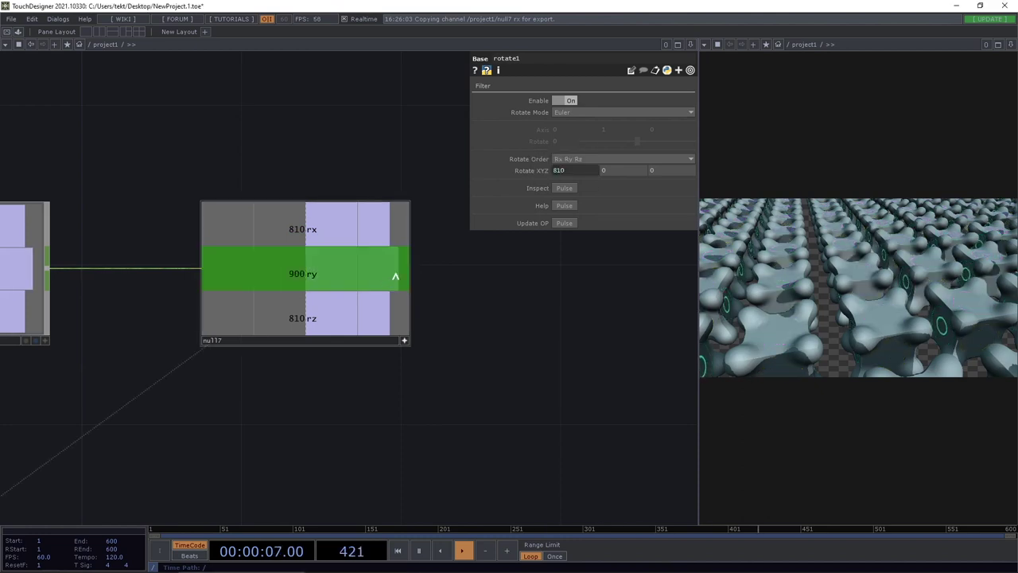
{"action": "left_click_drag", "start_coordinate": [308, 273], "coordinate": [530, 205]}
{"action": "left_click_drag", "start_coordinate": [590, 175], "coordinate": [602, 170]}
{"action": "left_click", "coordinate": [610, 163]}
{"action": "left_click_drag", "start_coordinate": [305, 327], "coordinate": [654, 170]}
{"action": "left_click", "coordinate": [667, 174]}
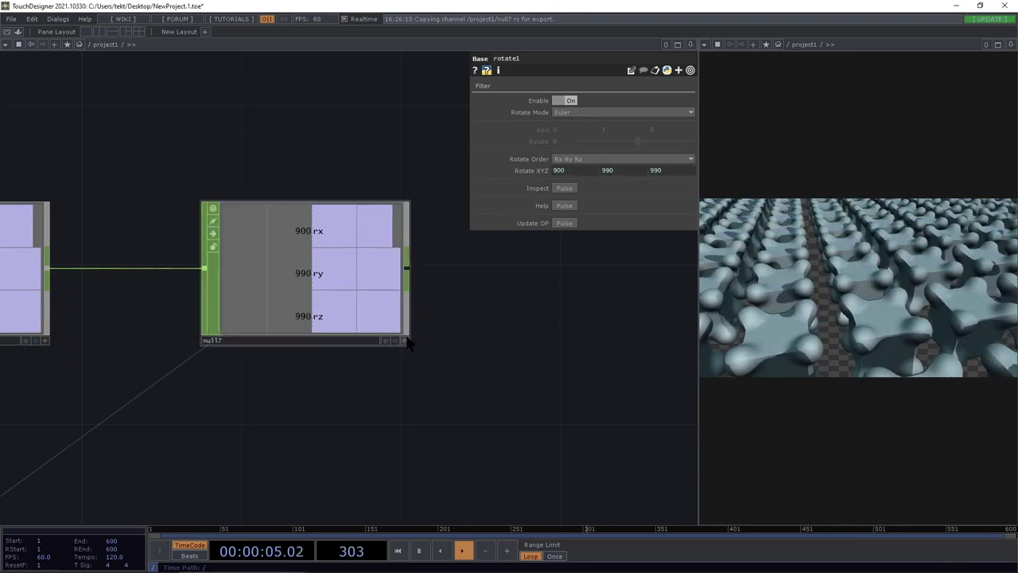
{"action": "scroll", "coordinate": [429, 397], "scroll_direction": "down", "scroll_amount": 6}
{"action": "left_click_drag", "start_coordinate": [408, 348], "coordinate": [297, 128]}
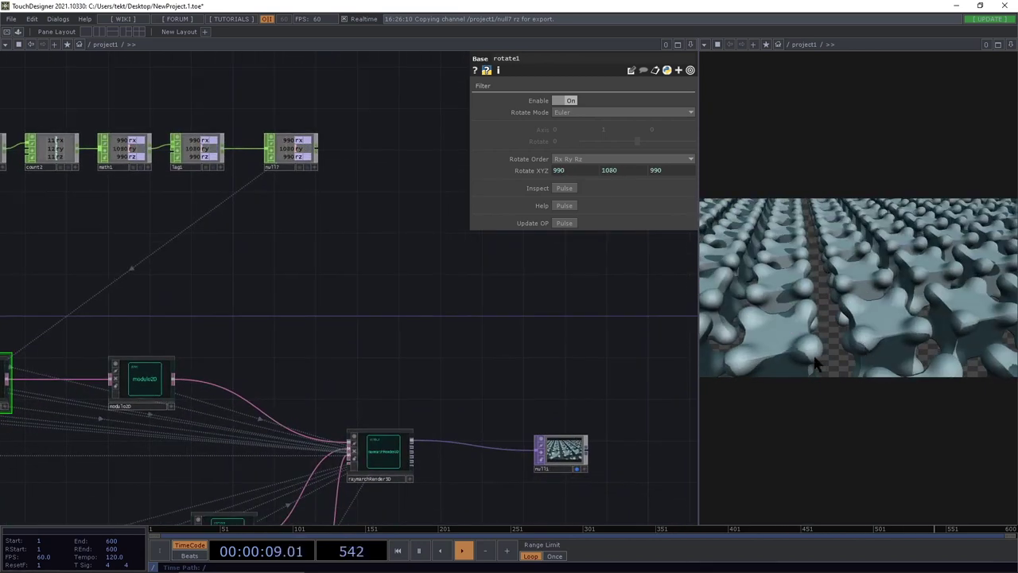
Set the Blend Mode of triPlanarTextureField1 to Axis Maximum.
{"action": "left_click_drag", "start_coordinate": [382, 319], "coordinate": [425, 287]}
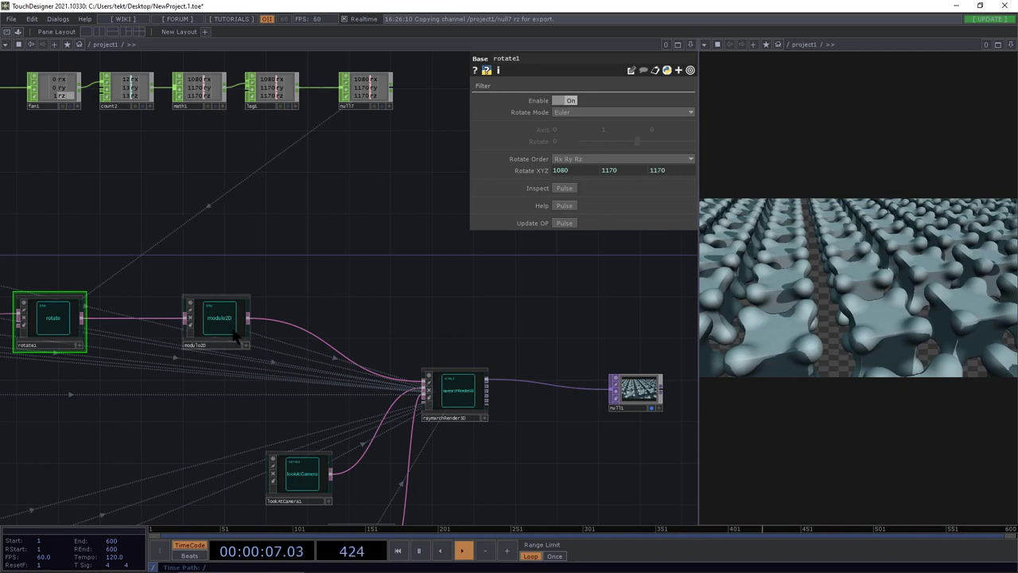
{"action": "left_click_drag", "start_coordinate": [278, 245], "coordinate": [464, 236]}
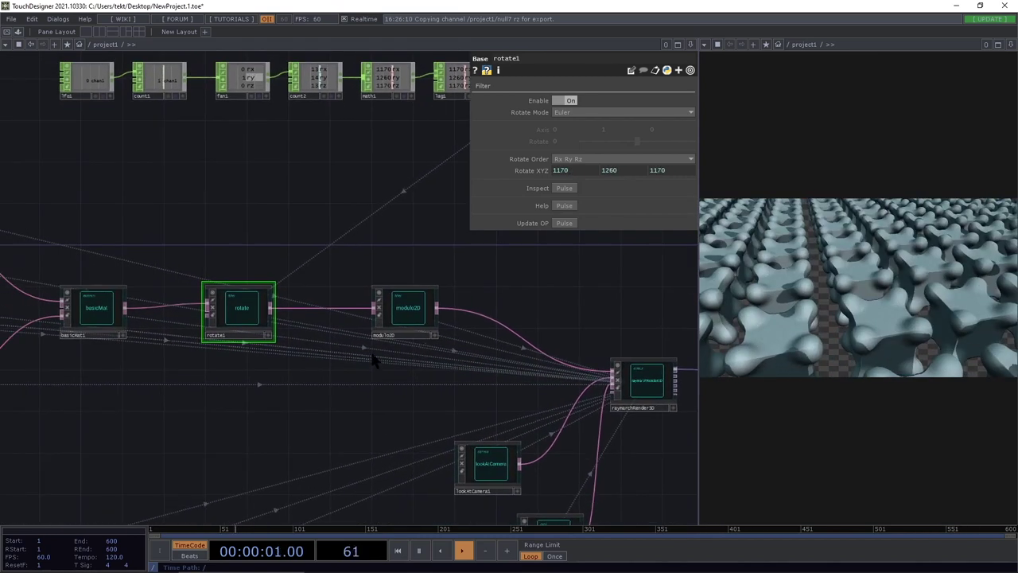
{"action": "left_click_drag", "start_coordinate": [292, 402], "coordinate": [533, 389]}
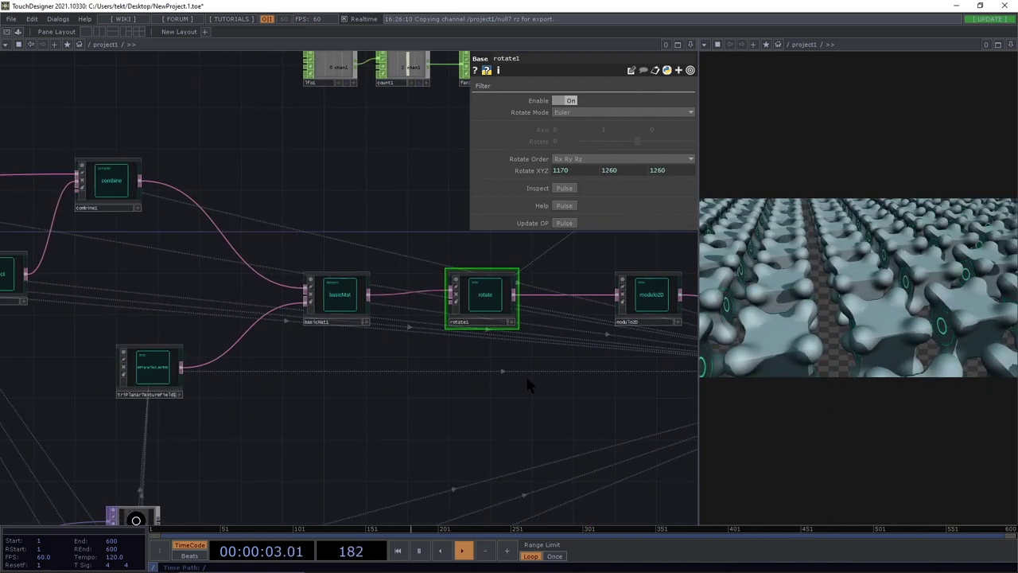
{"action": "left_click_drag", "start_coordinate": [430, 410], "coordinate": [569, 413]}
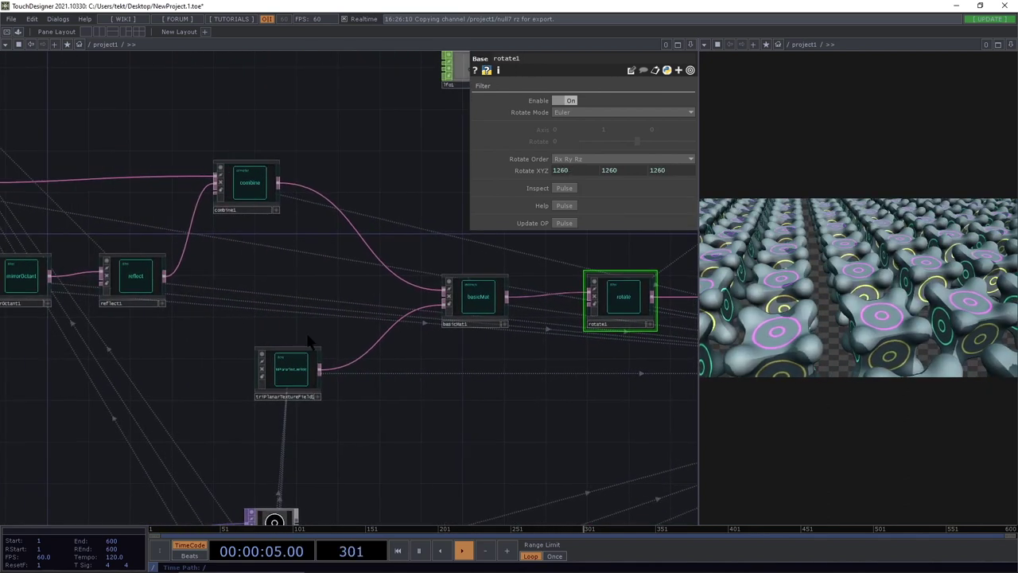
{"action": "scroll", "coordinate": [292, 364], "scroll_direction": "up", "scroll_amount": 5}
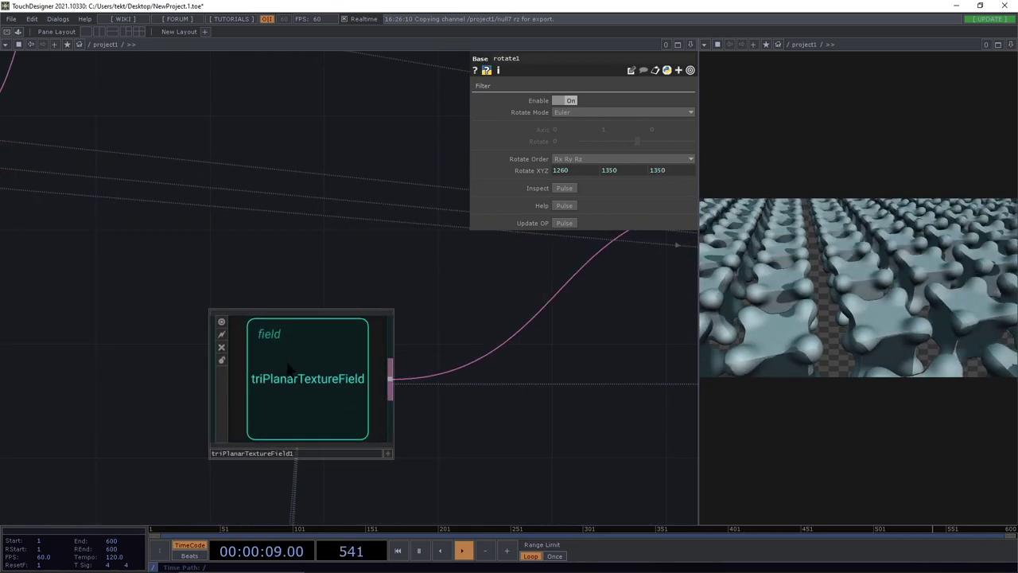
{"action": "left_click", "coordinate": [293, 377]}
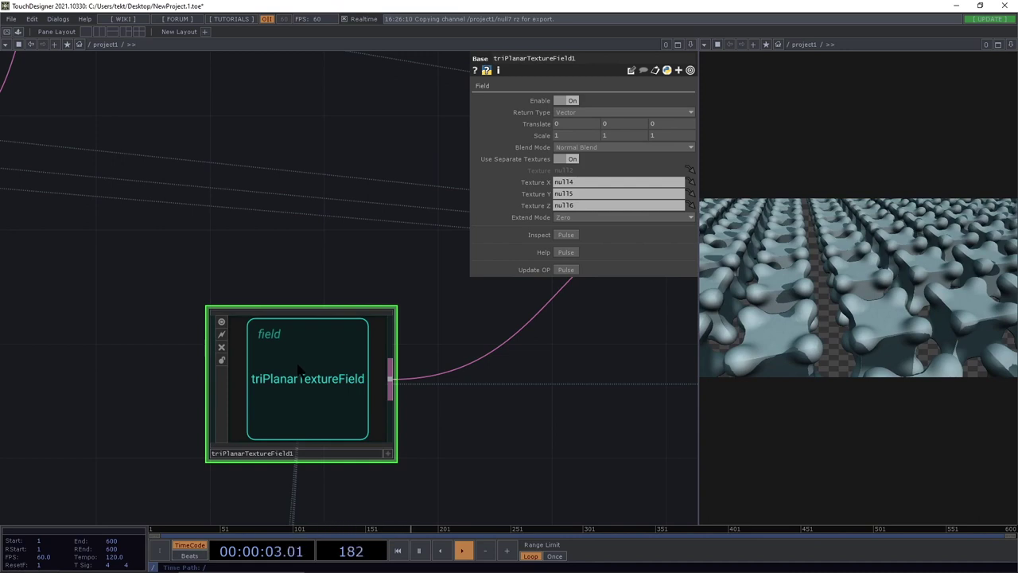
{"action": "left_click", "coordinate": [592, 144]}
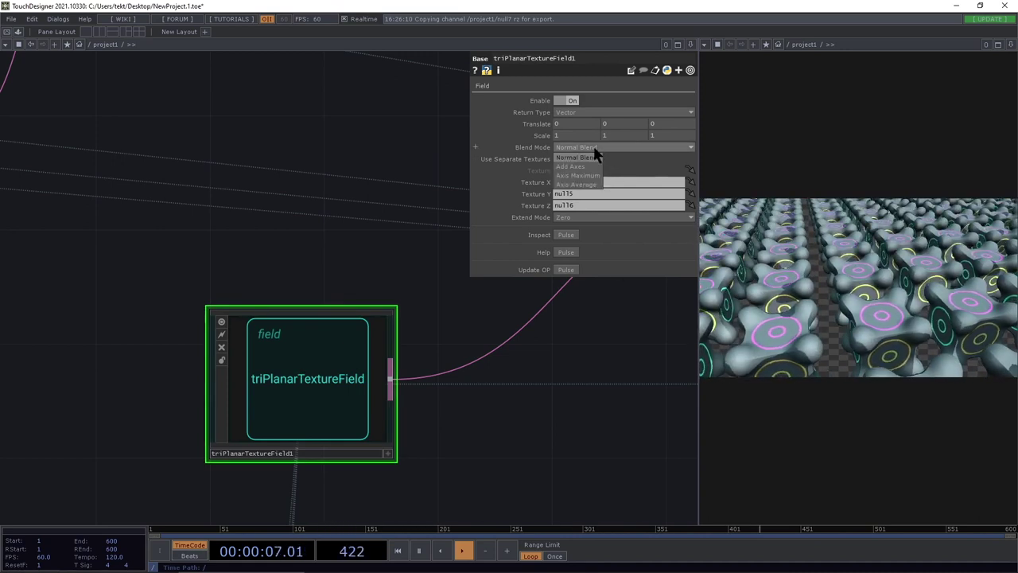
{"action": "left_click", "coordinate": [594, 149]}
{"action": "left_click", "coordinate": [573, 158]}
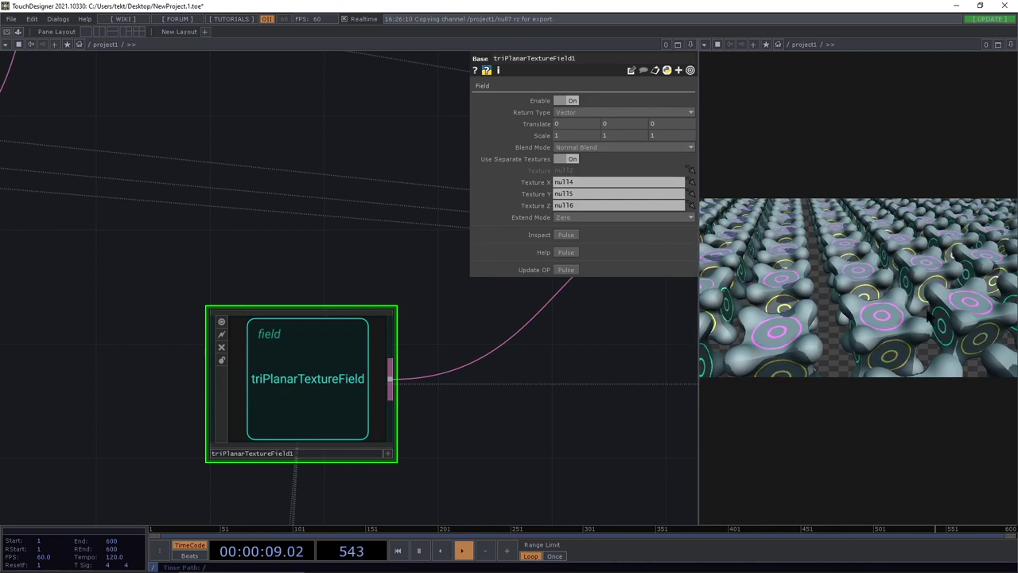
{"action": "left_click", "coordinate": [615, 147]}
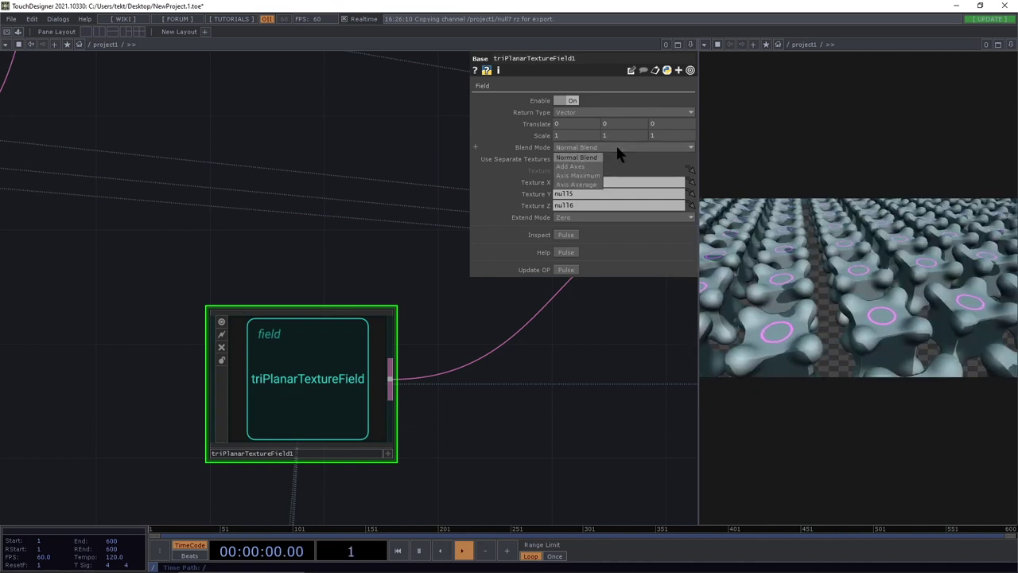
{"action": "left_click", "coordinate": [584, 176]}
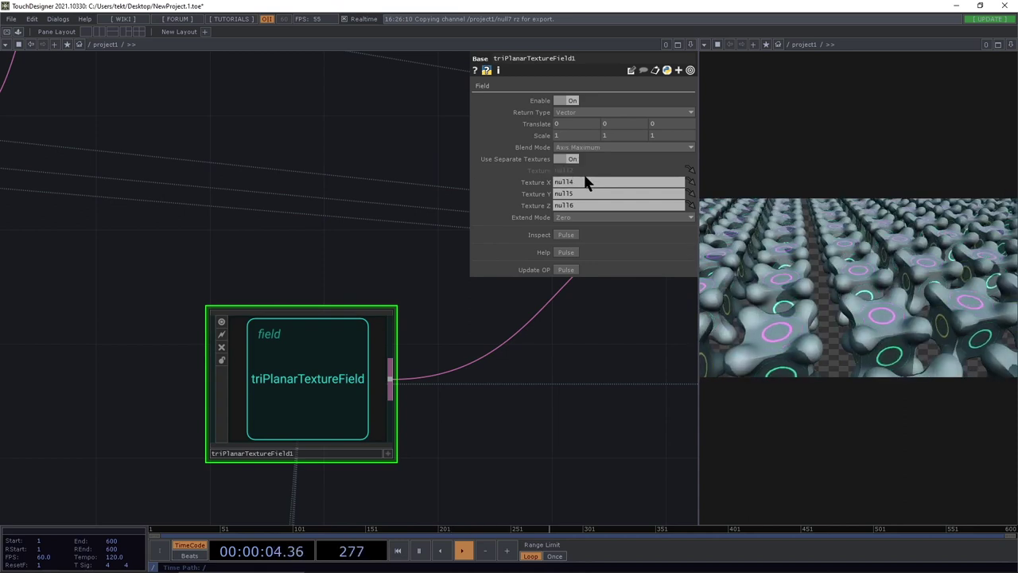
Try a uniform Scale of 1.9 on triPlanarTextureField1 and return all three values to 1.
{"action": "left_click_drag", "start_coordinate": [578, 387], "coordinate": [488, 422]}
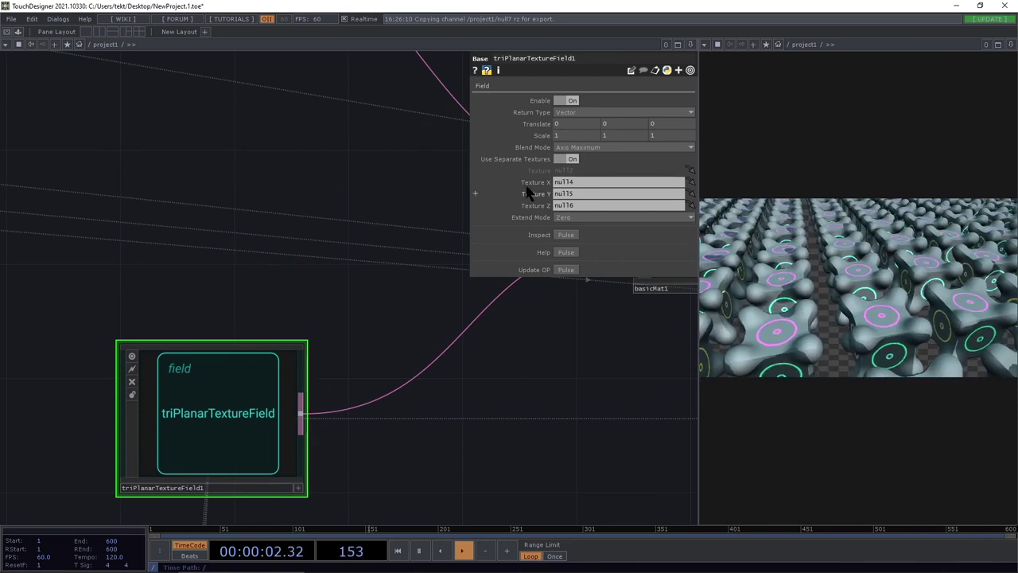
{"action": "scroll", "coordinate": [538, 361], "scroll_direction": "down", "scroll_amount": 5}
{"action": "scroll", "coordinate": [506, 308], "scroll_direction": "up", "scroll_amount": 5}
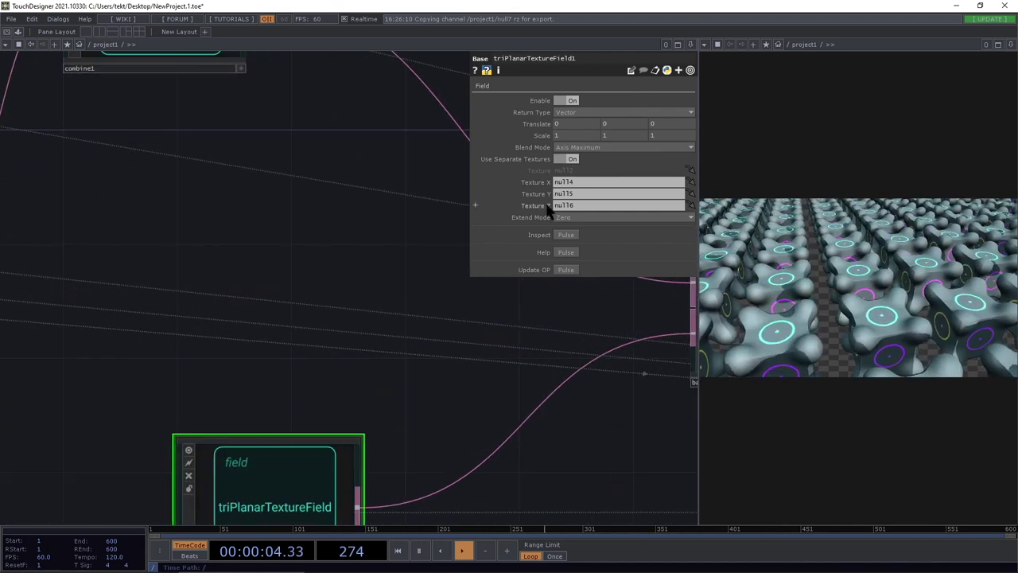
{"action": "middle_click_drag", "start_coordinate": [540, 137], "coordinate": [539, 120]}
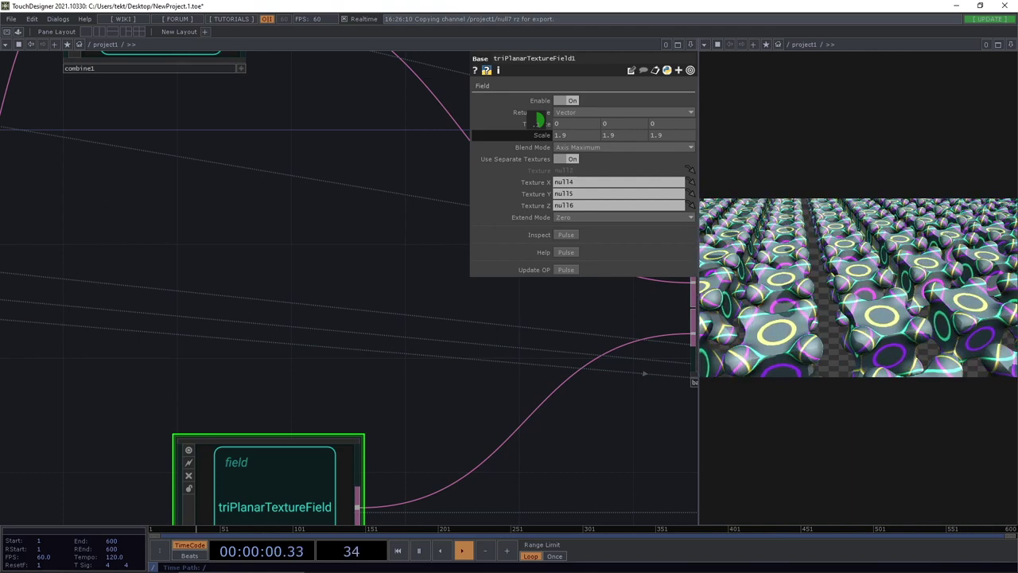
{"action": "middle_click_drag", "start_coordinate": [539, 120], "coordinate": [539, 120]}
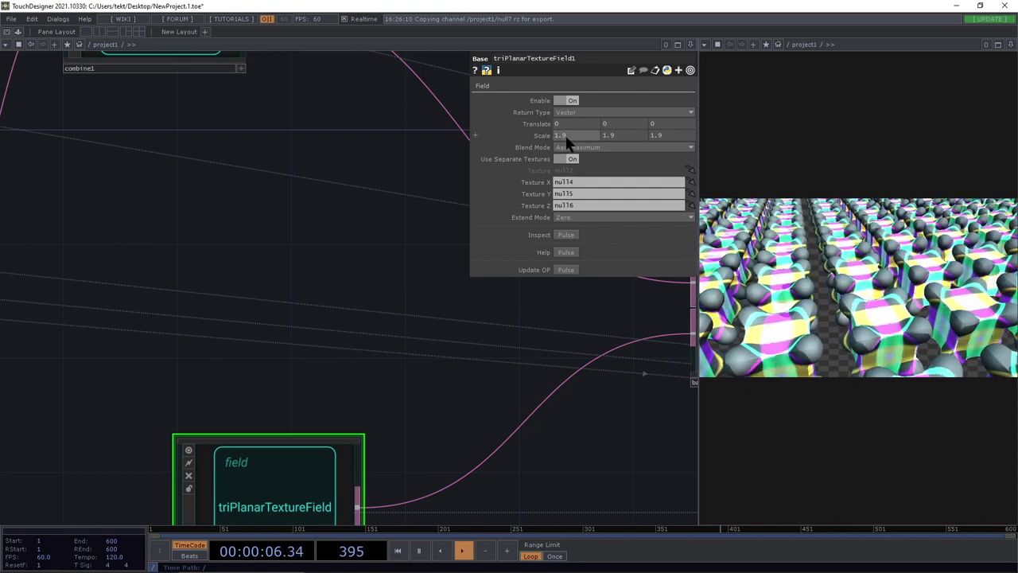
{"action": "middle_click_drag", "start_coordinate": [538, 137], "coordinate": [527, 110]}
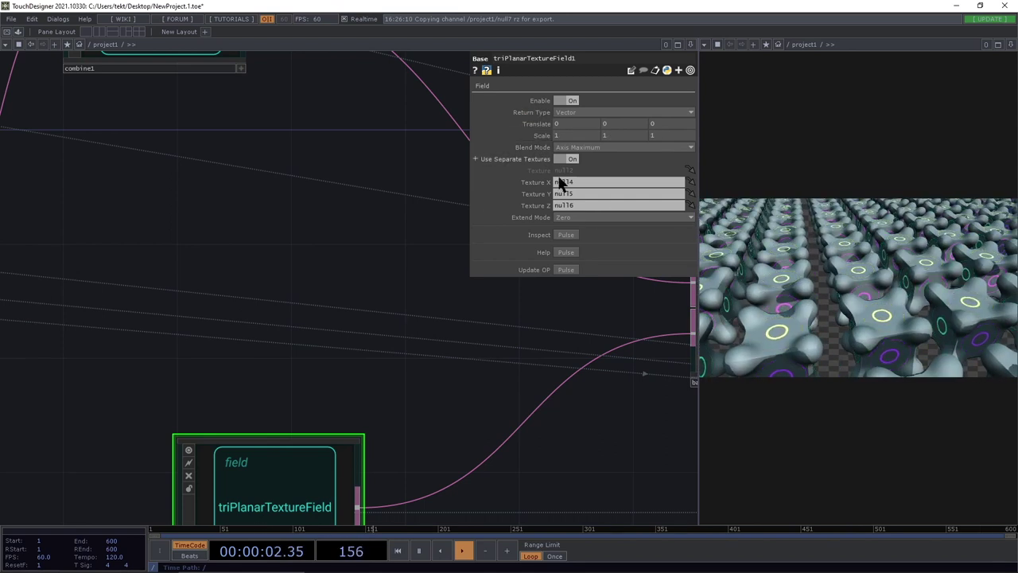
Try Extend Mode Repeat with a Scale of 0.6 on triPlanarTextureField1, and restore Scale 1 and Extend Mode Zero.
{"action": "left_click", "coordinate": [567, 216]}
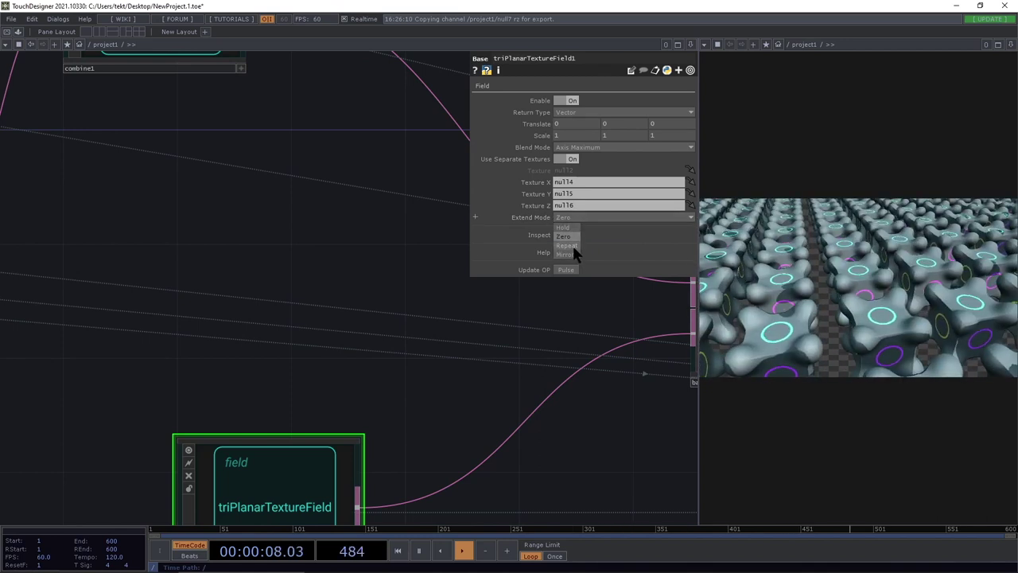
{"action": "left_click", "coordinate": [571, 246]}
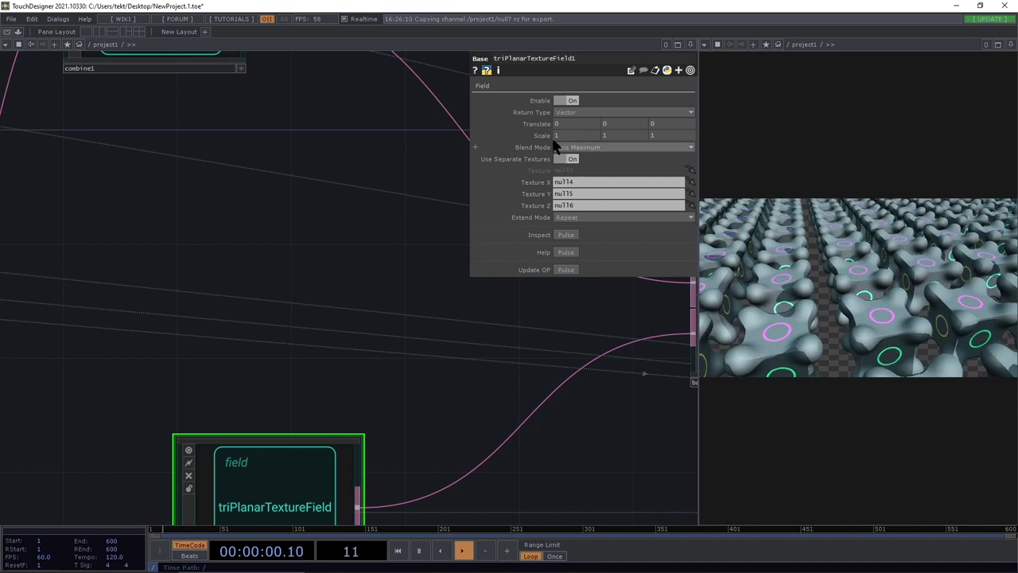
{"action": "middle_click_drag", "start_coordinate": [538, 136], "coordinate": [510, 136]}
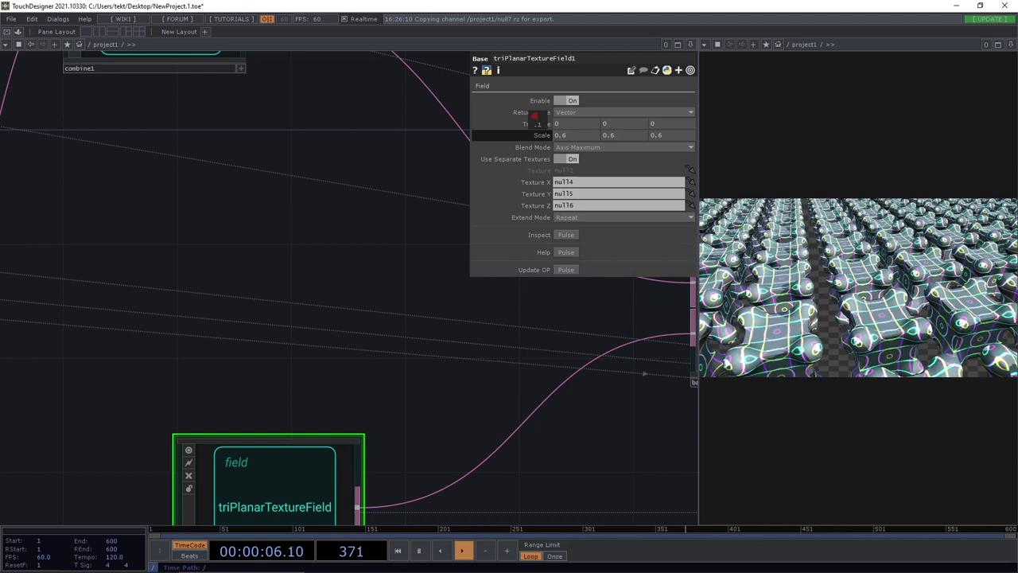
{"action": "middle_click_drag", "start_coordinate": [538, 136], "coordinate": [541, 121]}
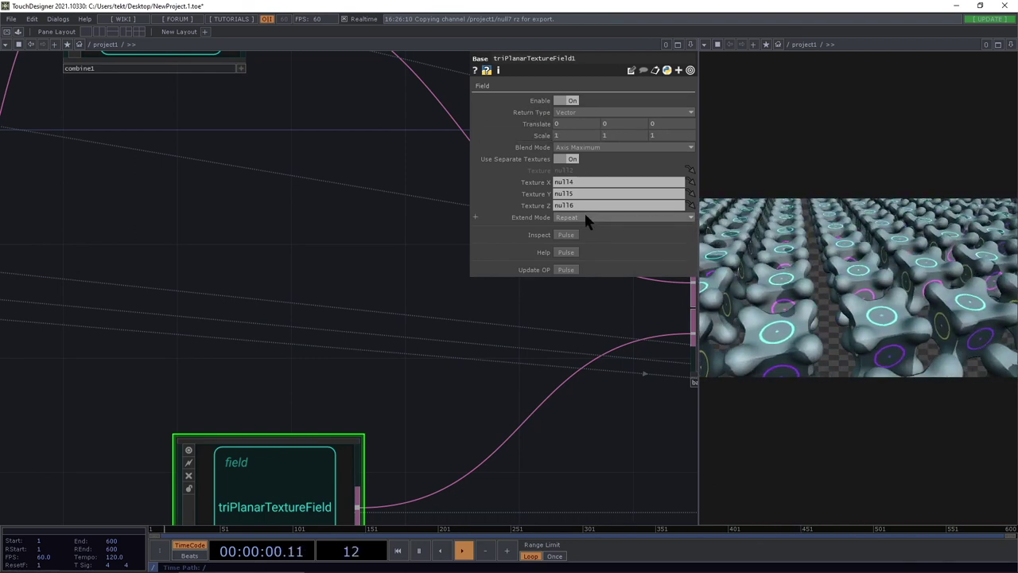
{"action": "left_click", "coordinate": [566, 236]}
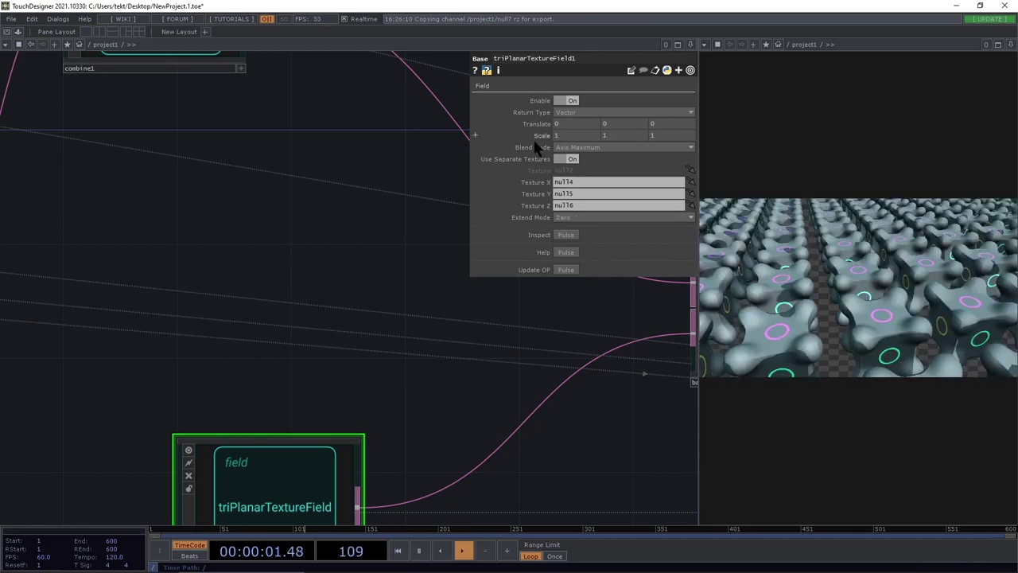
Set the Mirror Type of modulo2D to Grid.
{"action": "left_click_drag", "start_coordinate": [541, 407], "coordinate": [338, 370]}
{"action": "scroll", "coordinate": [340, 381], "scroll_direction": "down", "scroll_amount": 4}
{"action": "left_click_drag", "start_coordinate": [407, 403], "coordinate": [204, 309]}
{"action": "scroll", "coordinate": [366, 391], "scroll_direction": "down", "scroll_amount": 5}
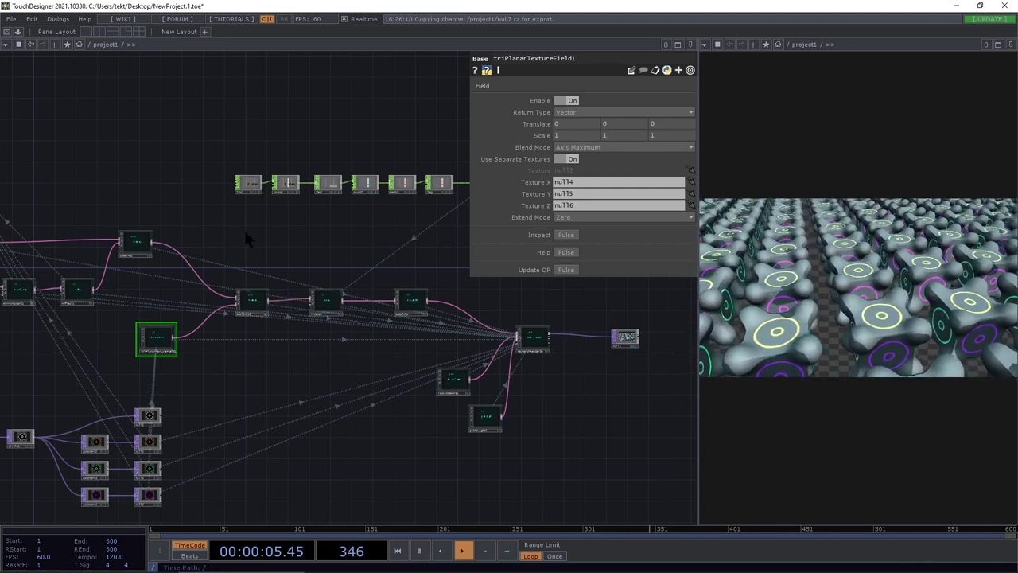
{"action": "scroll", "coordinate": [247, 238], "scroll_direction": "up", "scroll_amount": 2}
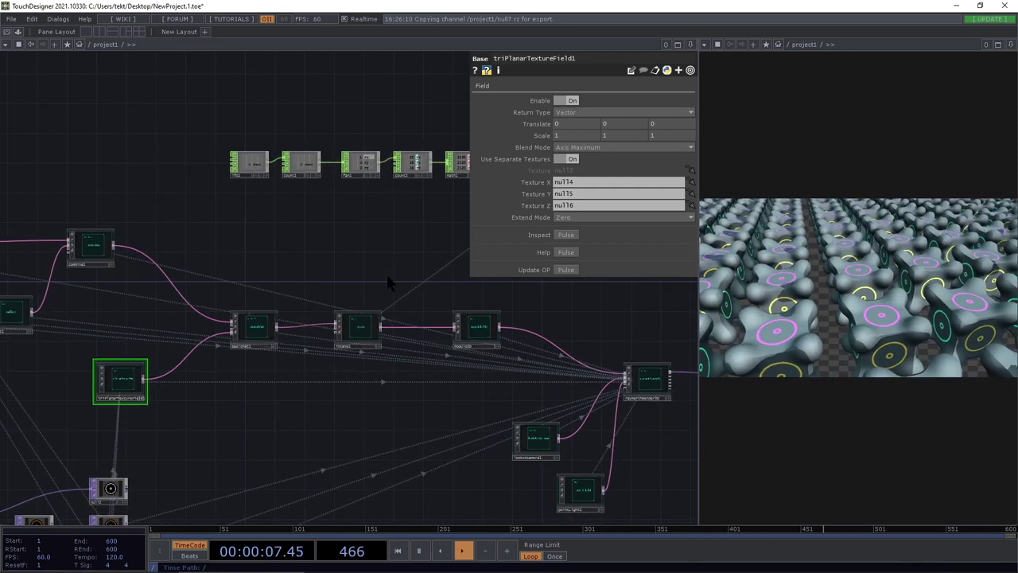
{"action": "scroll", "coordinate": [391, 290], "scroll_direction": "up", "scroll_amount": 2}
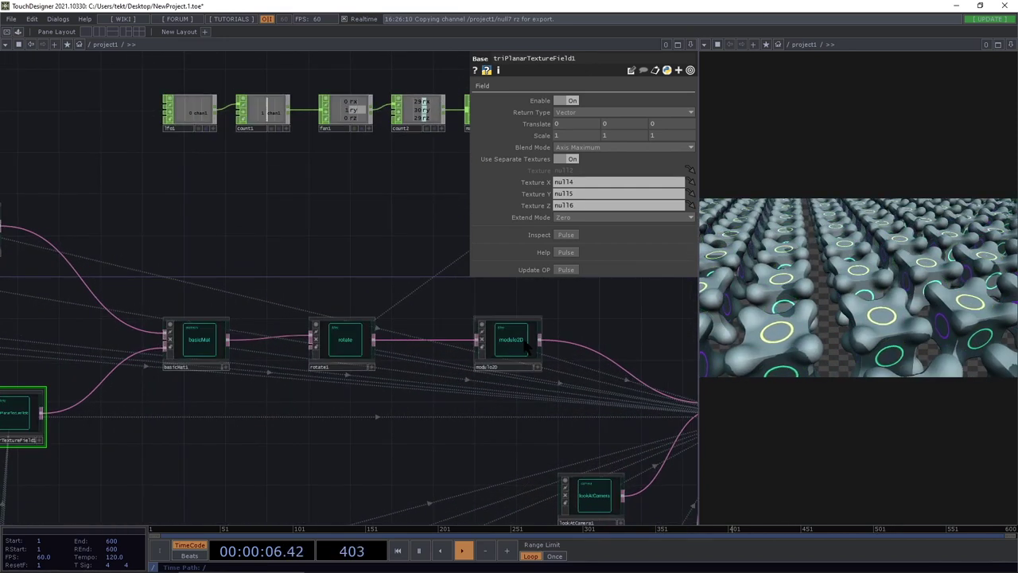
{"action": "left_click_drag", "start_coordinate": [521, 434], "coordinate": [416, 452]}
{"action": "left_click", "coordinate": [407, 369]}
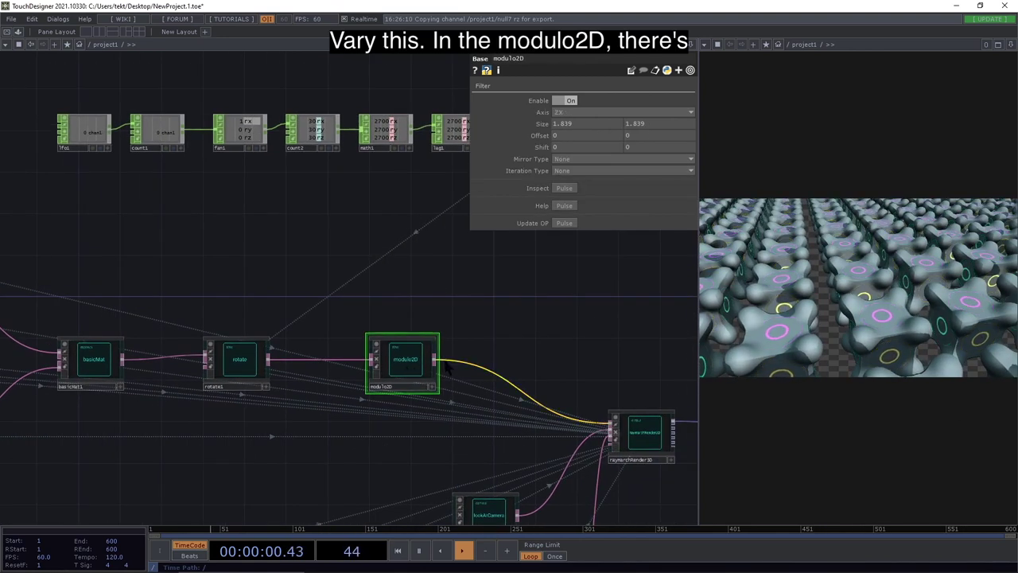
{"action": "left_click", "coordinate": [557, 161]}
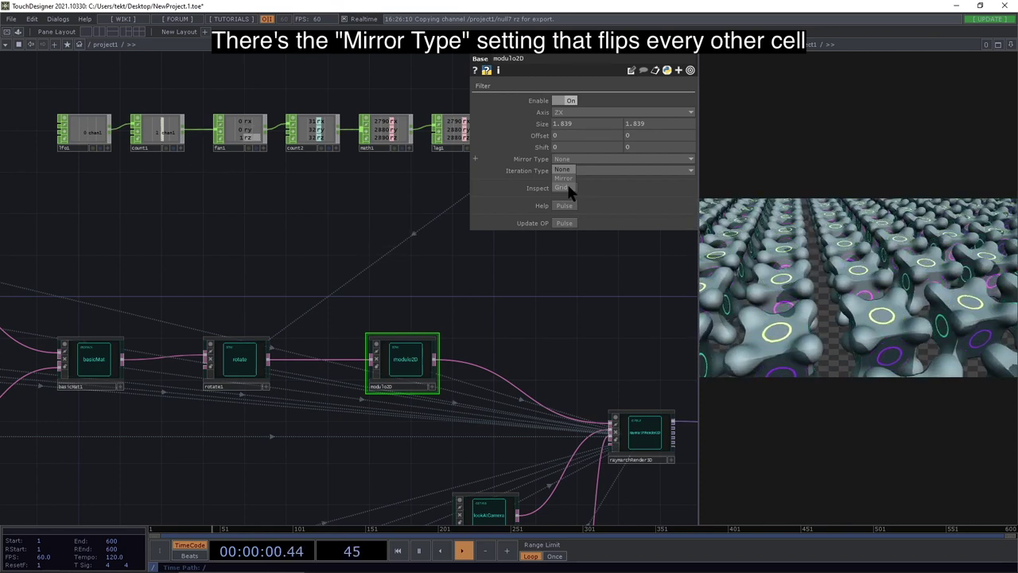
{"action": "left_click", "coordinate": [568, 188]}
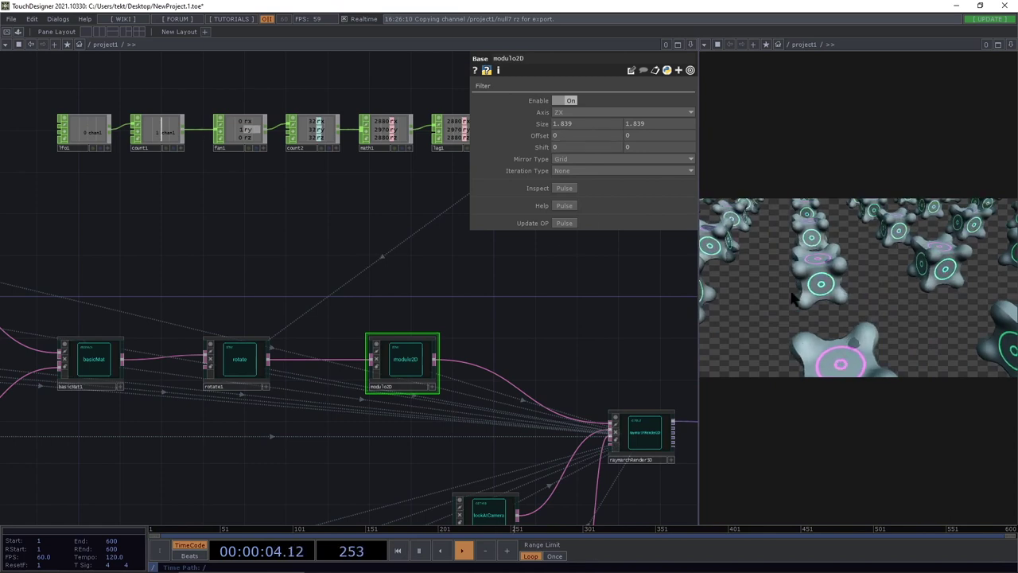
Try a tighter Size of 1.139 on modulo2D, and set both Size values to 2.
{"action": "left_click_drag", "start_coordinate": [535, 124], "coordinate": [522, 109]}
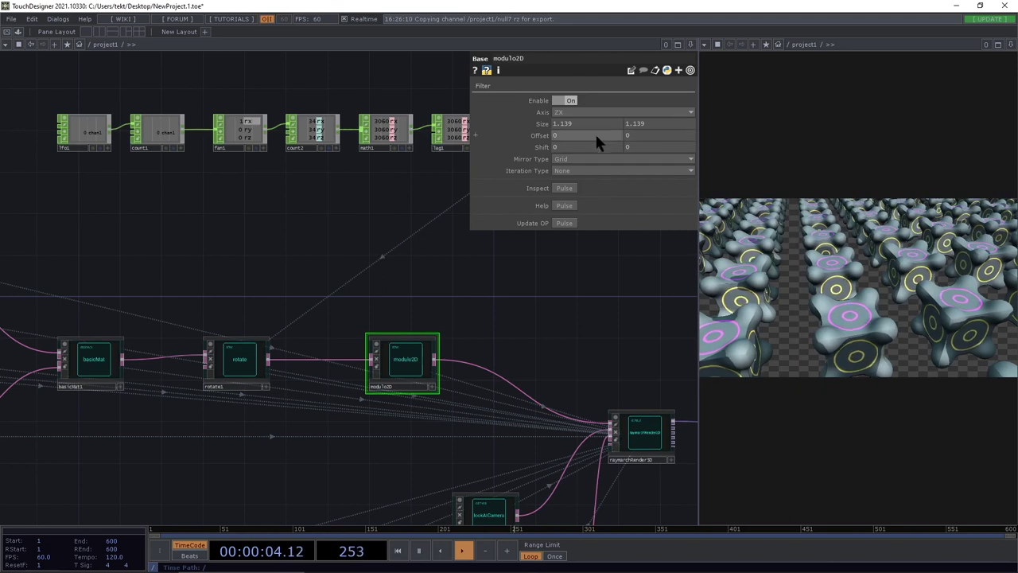
{"action": "type", "text": "2"}
{"action": "key", "text": "Return"}
{"action": "type", "text": "2"}
{"action": "key", "text": "Tab"}
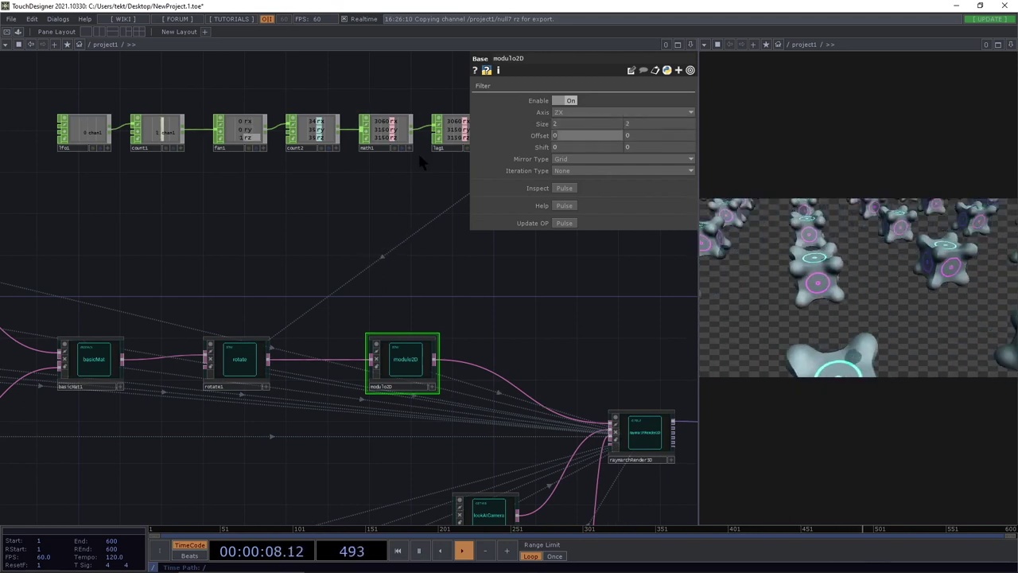
Set both Size values of modulo2D to 1.
{"action": "key", "text": "shift+Tab"}
{"action": "key", "text": "shift+Tab"}
{"action": "type", "text": "1"}
{"action": "key", "text": "Tab"}
{"action": "type", "text": "1"}
{"action": "key", "text": "Tab"}
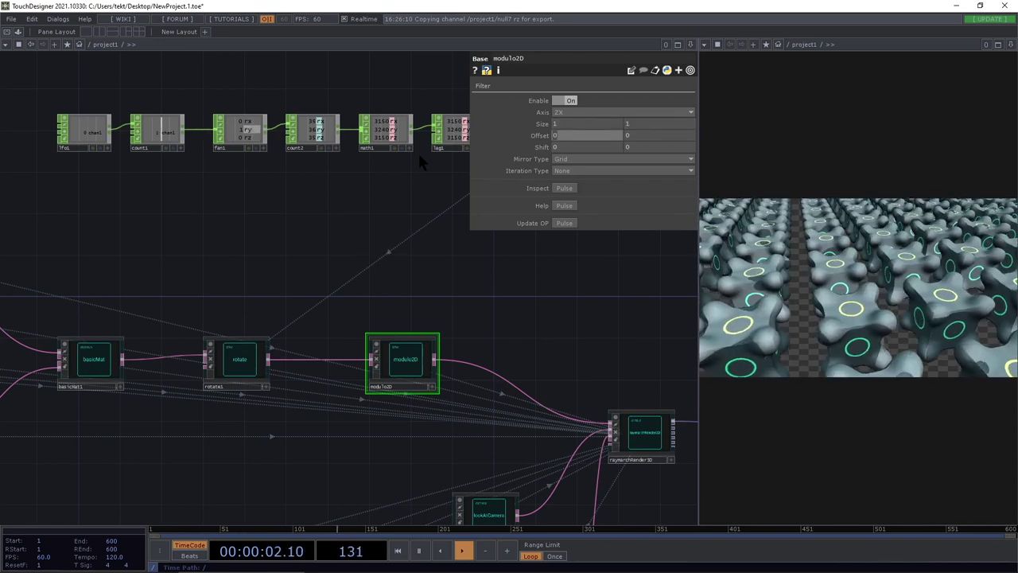
Set both Size values of modulo2D to 2 and adjust both Offset values to -1.
{"action": "middle_click_drag", "start_coordinate": [535, 137], "coordinate": [533, 116]}
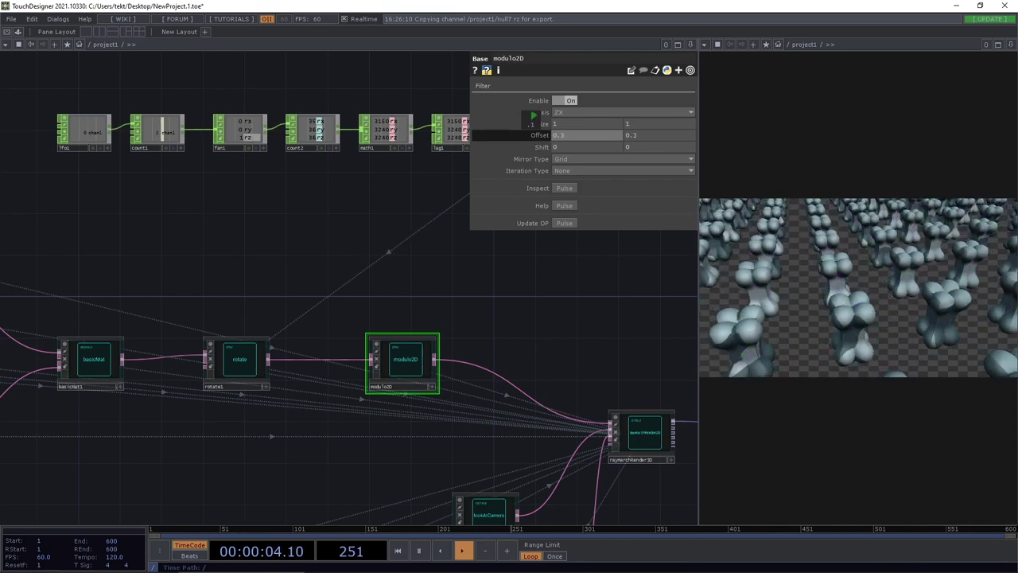
{"action": "mouse_move", "coordinate": [530, 125]}
{"action": "middle_mouse_down"}
{"action": "mouse_move", "coordinate": [540, 132]}
{"action": "mouse_move", "coordinate": [529, 124]}
{"action": "mouse_move", "coordinate": [540, 127]}
{"action": "mouse_move", "coordinate": [538, 116]}
{"action": "middle_mouse_up"}
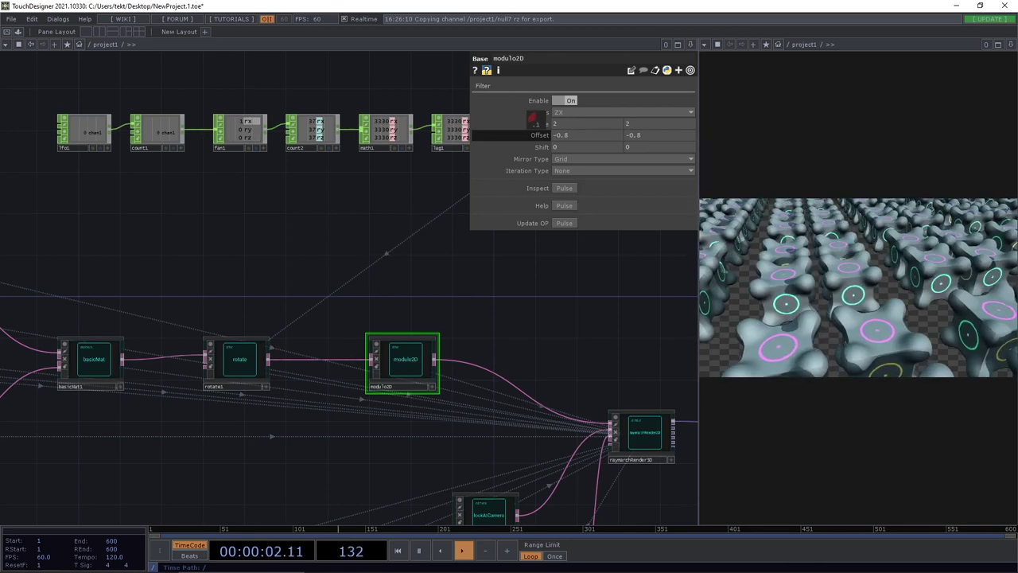
{"action": "middle_click_drag", "start_coordinate": [531, 121], "coordinate": [537, 136]}
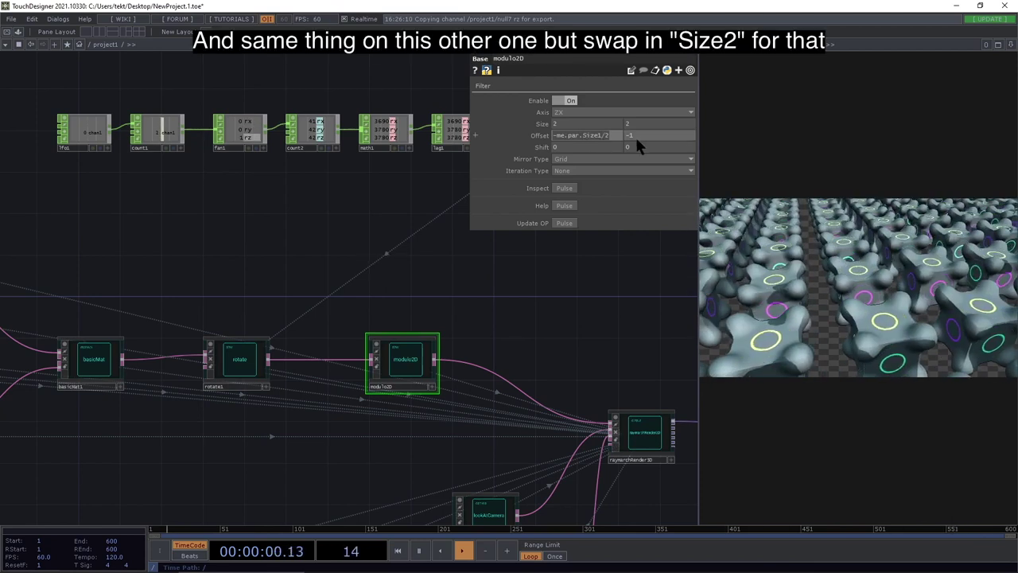
Drive the two Offset values of modulo2D with the expressions -me.par.Size1/2 and -me.par.Size2/2.
{"action": "type", "text": "-me.par.Size1/2"}
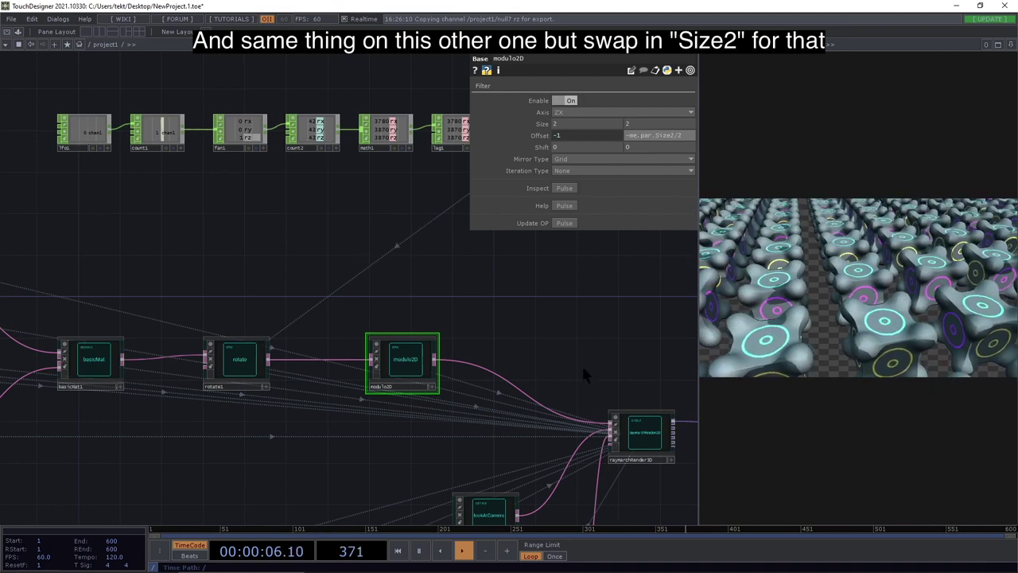
{"action": "key", "text": "Return"}
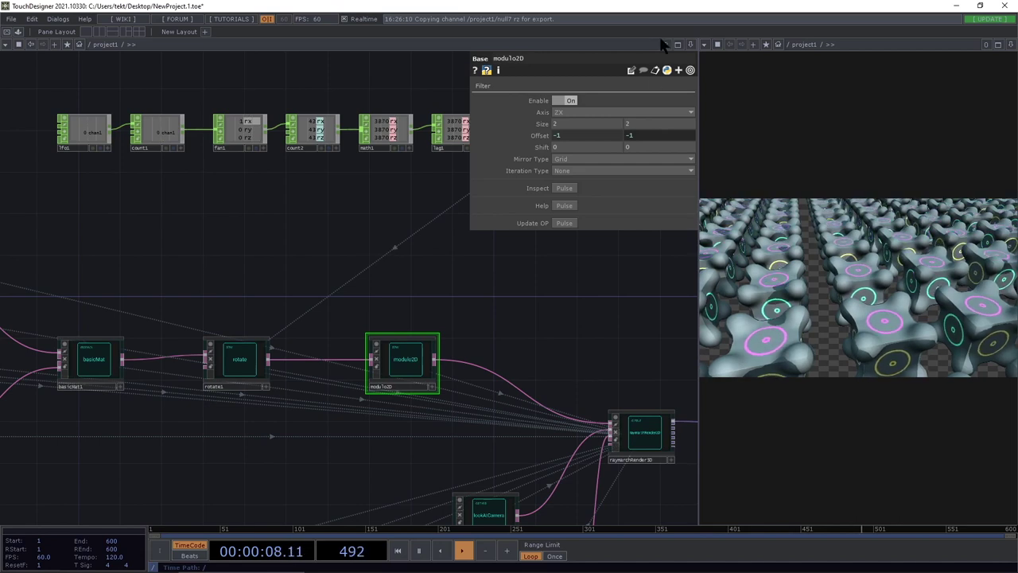
Try a wider spacing of about 3.6 for both Size values of modulo2D, and return them to 2.
{"action": "middle_click_drag", "start_coordinate": [545, 129], "coordinate": [541, 102]}
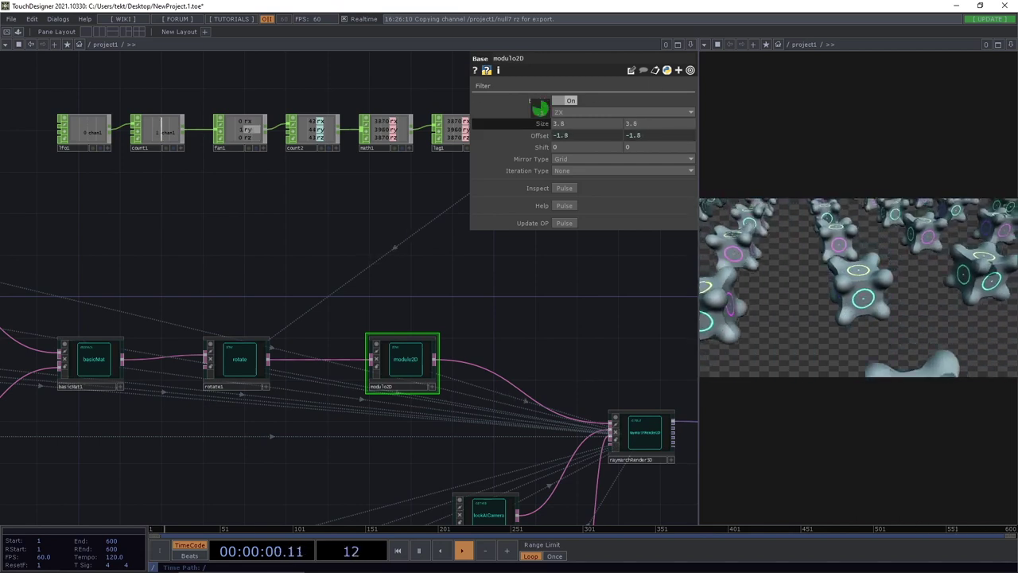
{"action": "middle_click_drag", "start_coordinate": [541, 107], "coordinate": [529, 107]}
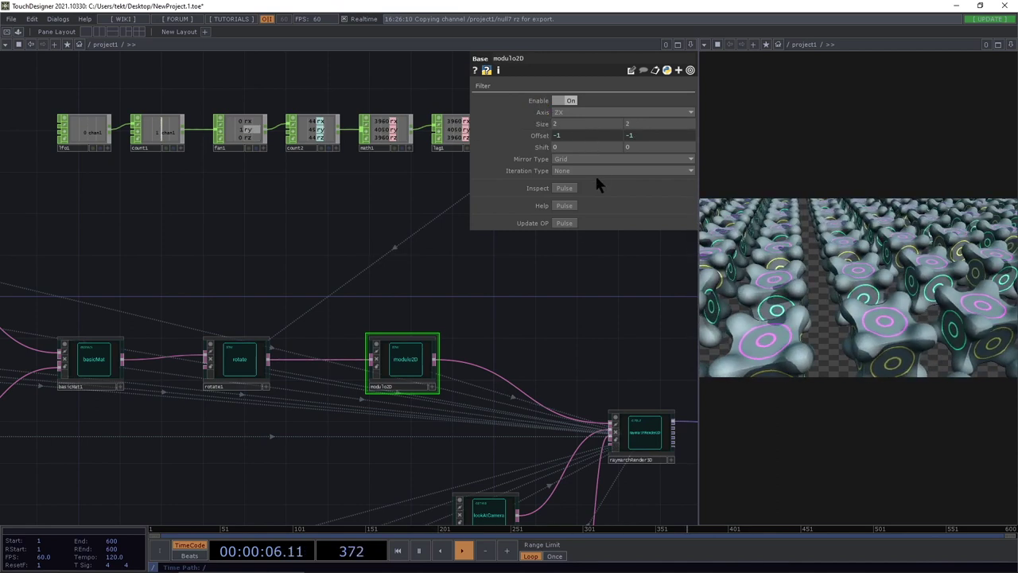
{"action": "left_click_drag", "start_coordinate": [588, 384], "coordinate": [569, 291]}
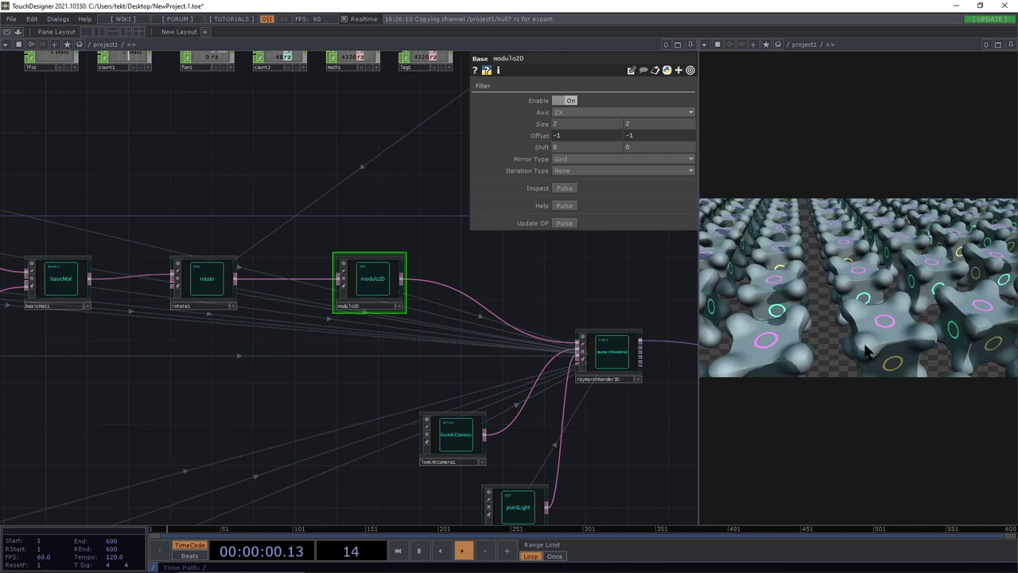
{"action": "left_click_drag", "start_coordinate": [325, 389], "coordinate": [386, 363]}
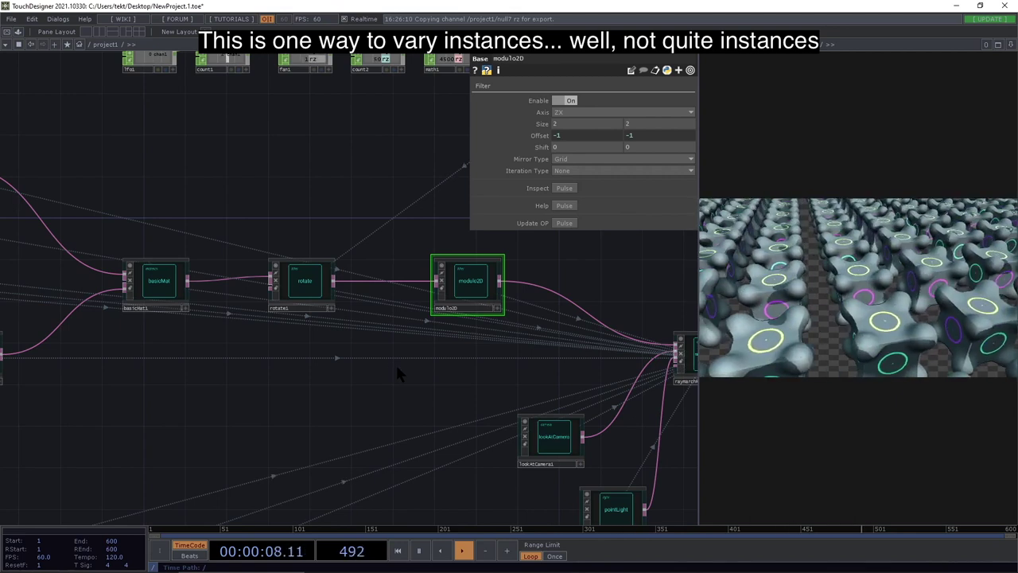
{"action": "left_click_drag", "start_coordinate": [371, 399], "coordinate": [349, 442]}
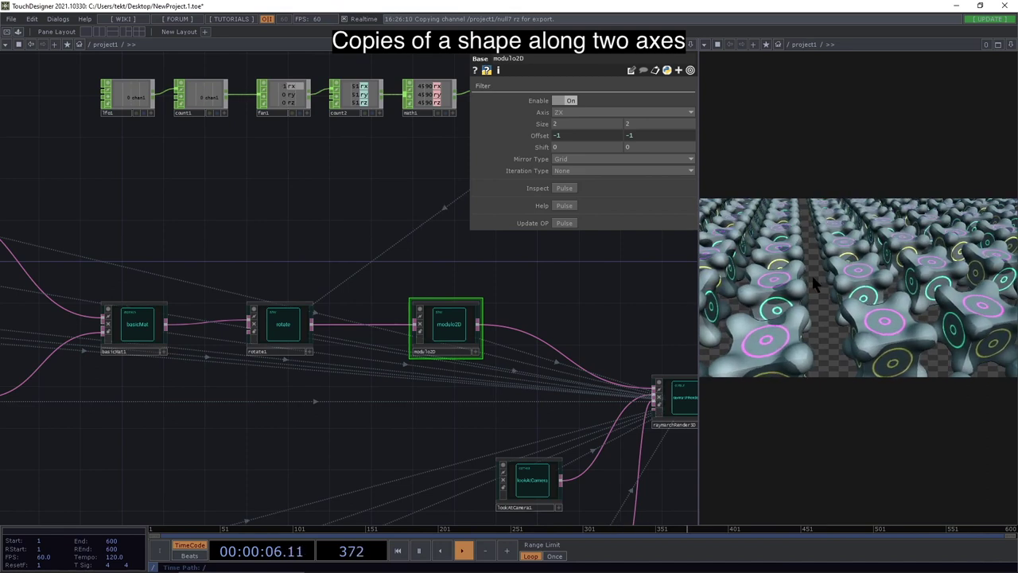
{"action": "left_click_drag", "start_coordinate": [354, 424], "coordinate": [435, 413]}
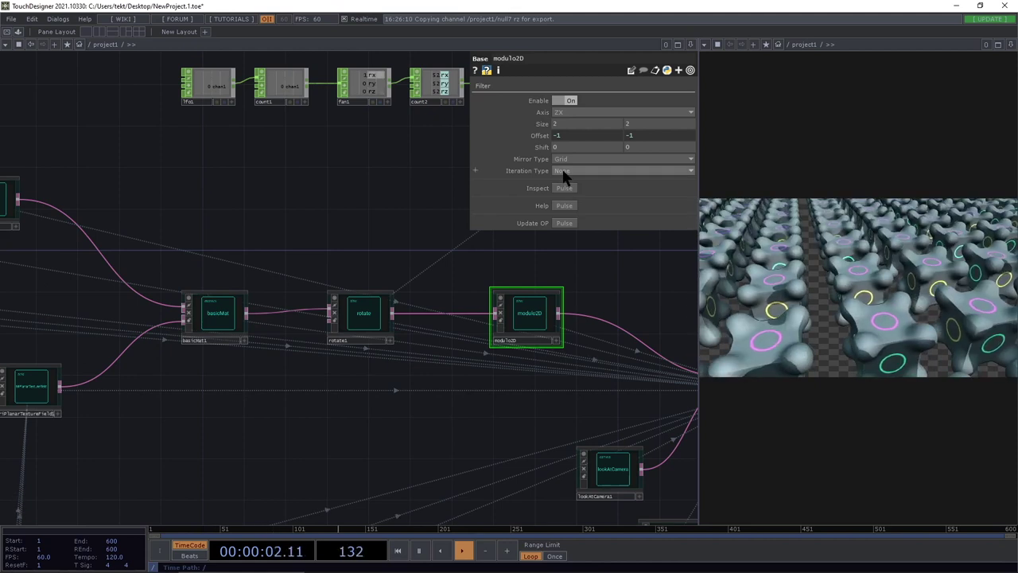
{"action": "left_click_drag", "start_coordinate": [465, 404], "coordinate": [398, 440]}
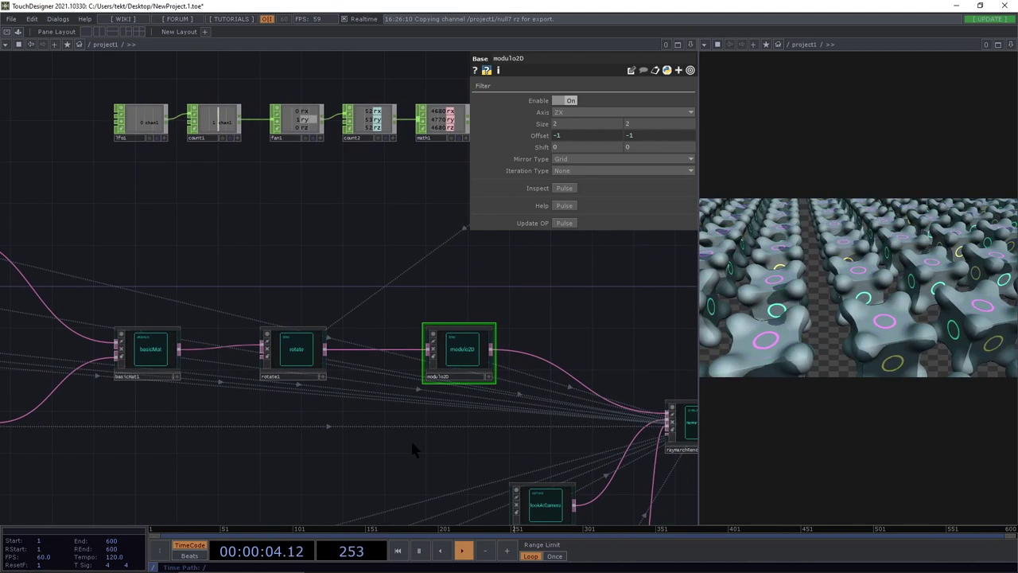